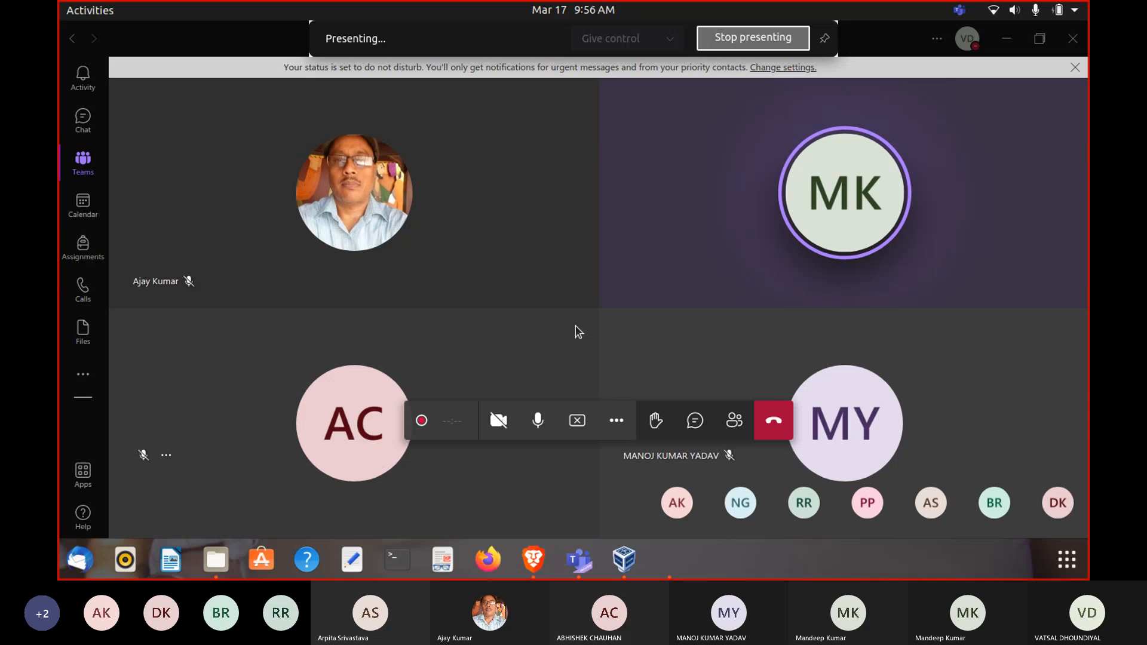
# - Switch to the Kali virtual machine and bring up the Digital Forensics Tool Testing Images page with its list of tests
pyautogui.click(655, 558)
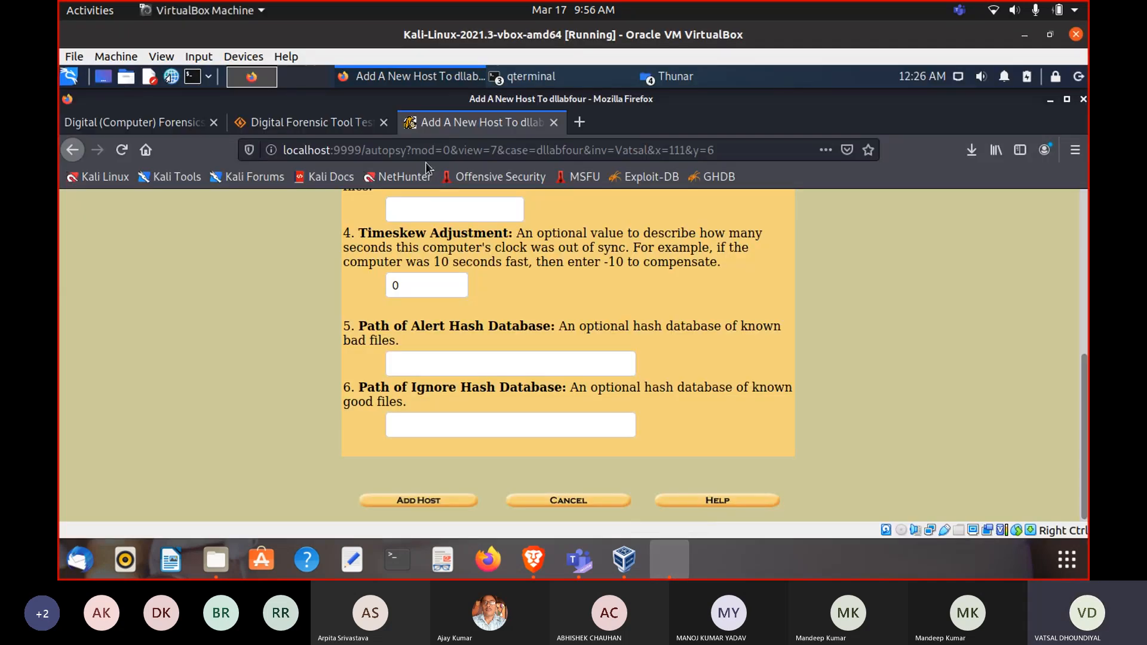
pyautogui.click(263, 123)
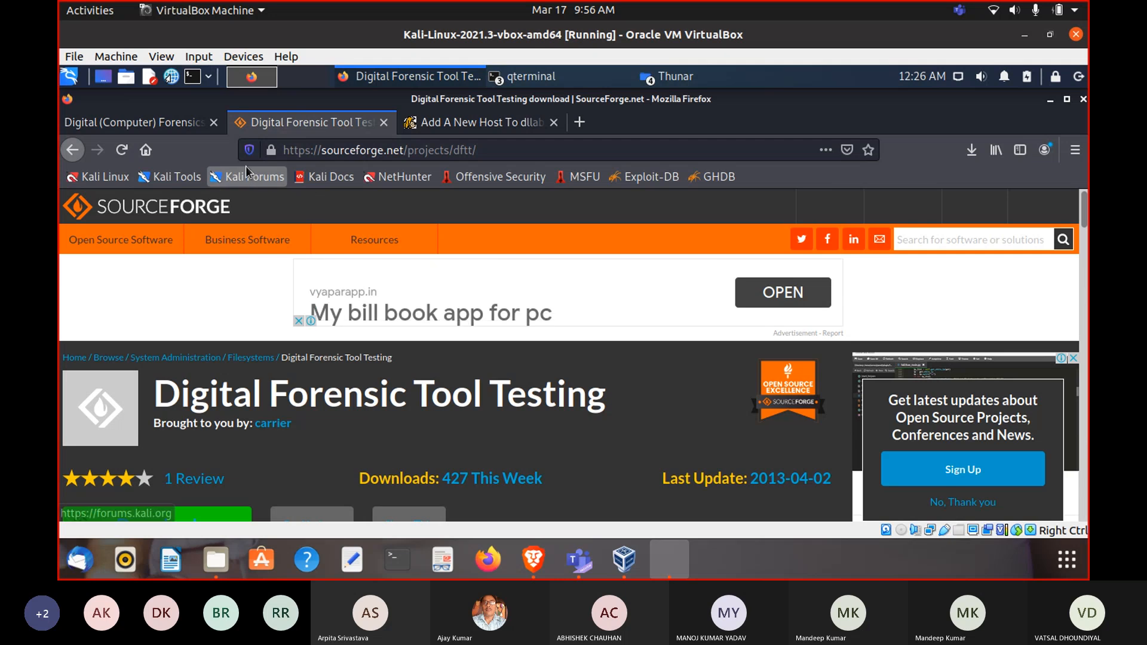
pyautogui.click(137, 122)
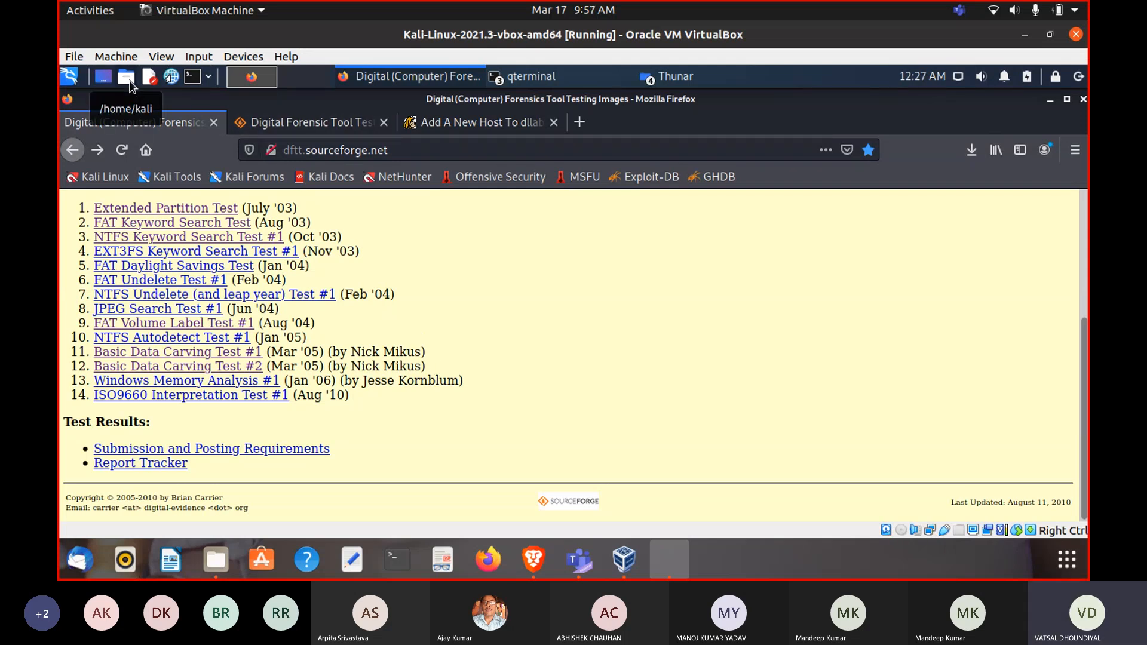
# - Bring up the digitalforensics folder in the Thunar file manager to view the disk image files
pyautogui.click(635, 73)
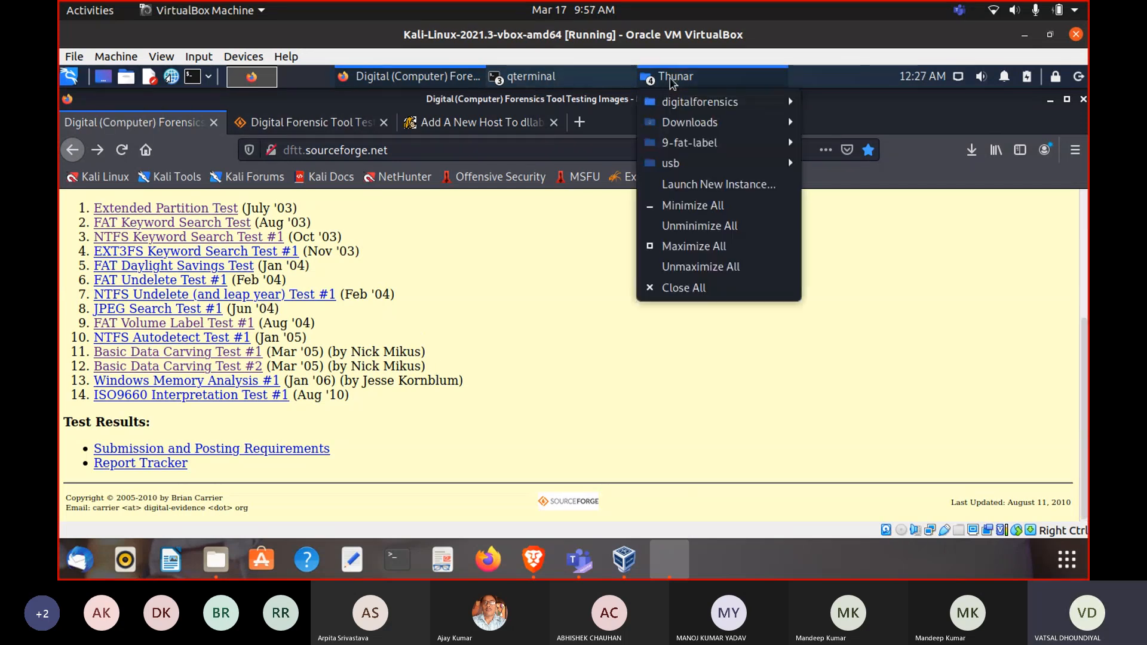
pyautogui.click(678, 74)
pyautogui.click(680, 77)
pyautogui.click(684, 103)
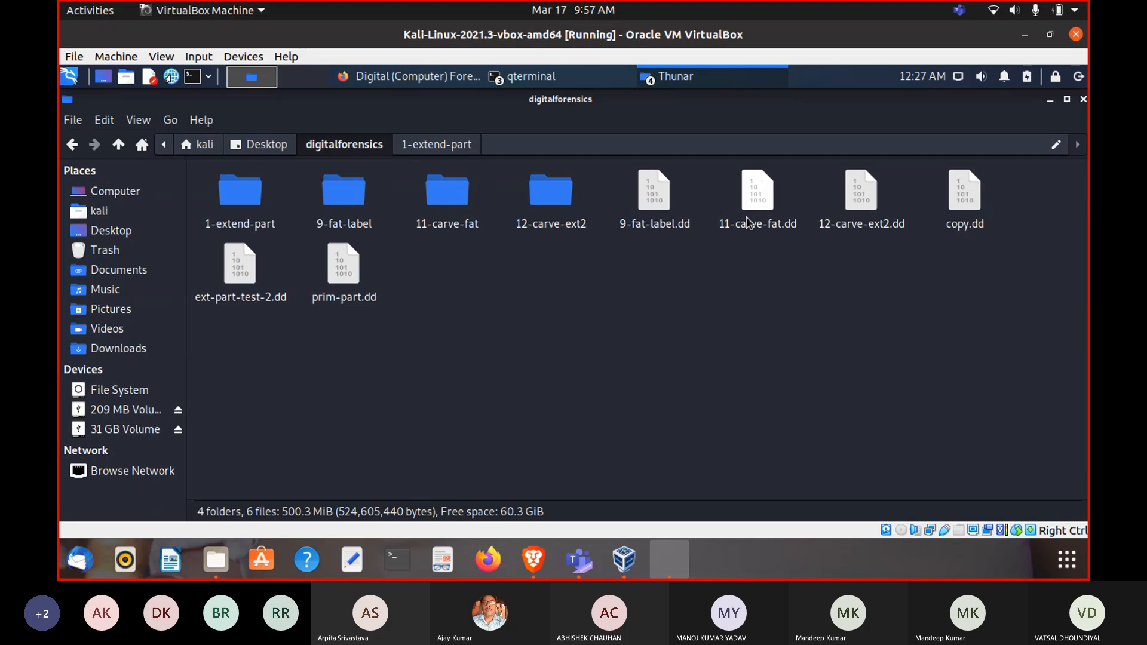
# - Return to Firefox, open the Basic Data Carving Test #1 page and examine its introduction, download section and files table
pyautogui.click(420, 83)
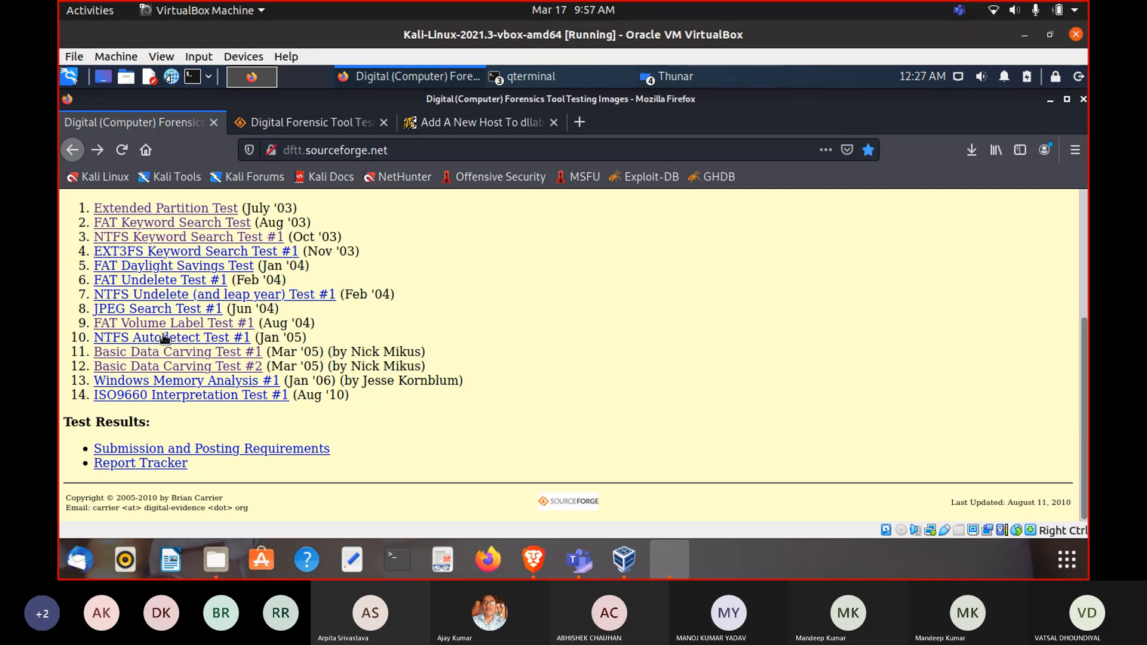
pyautogui.click(164, 355)
pyautogui.scroll(-4, 362, 275)
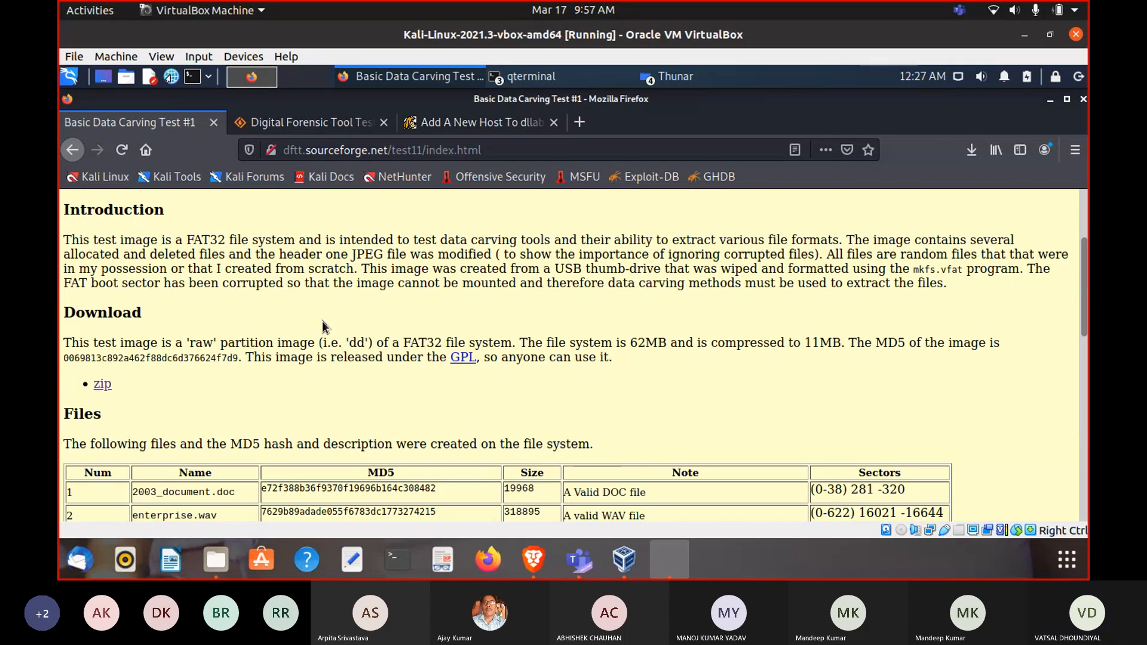
pyautogui.scroll(-1, 322, 327)
pyautogui.scroll(-5, 322, 321)
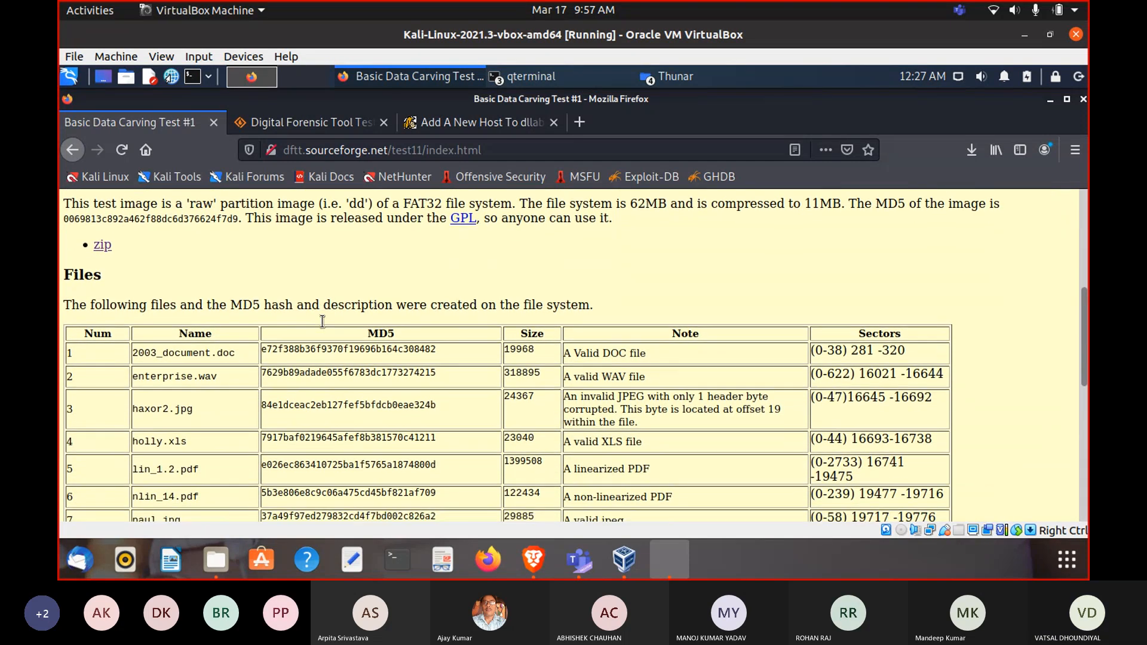
pyautogui.scroll(-1, 321, 321)
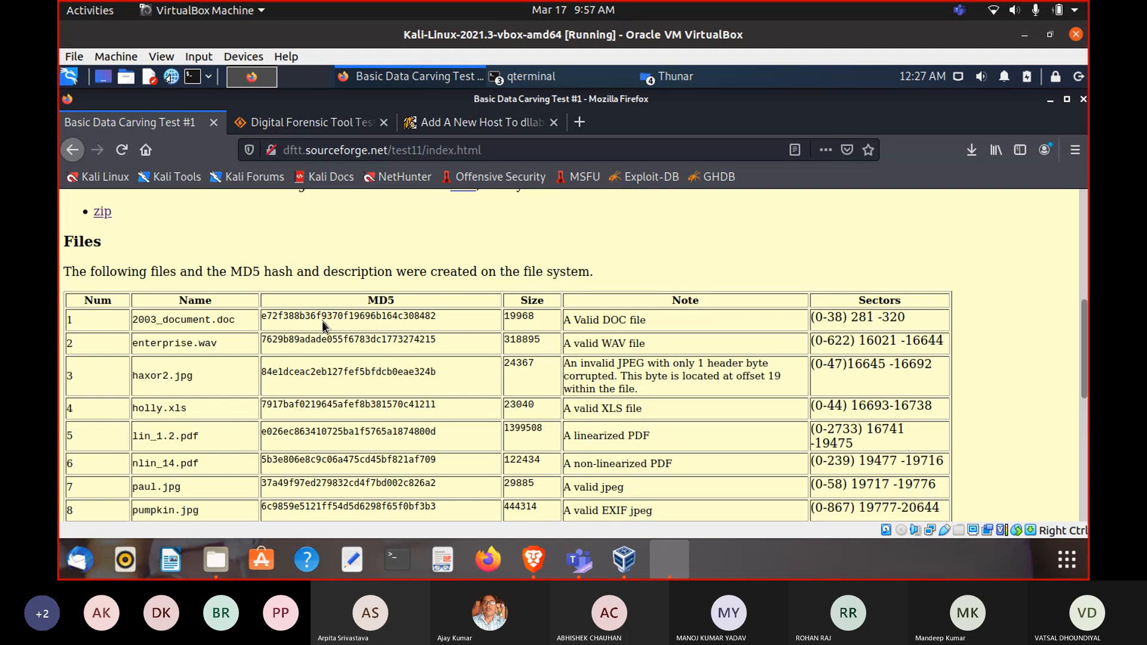
pyautogui.scroll(-2, 321, 321)
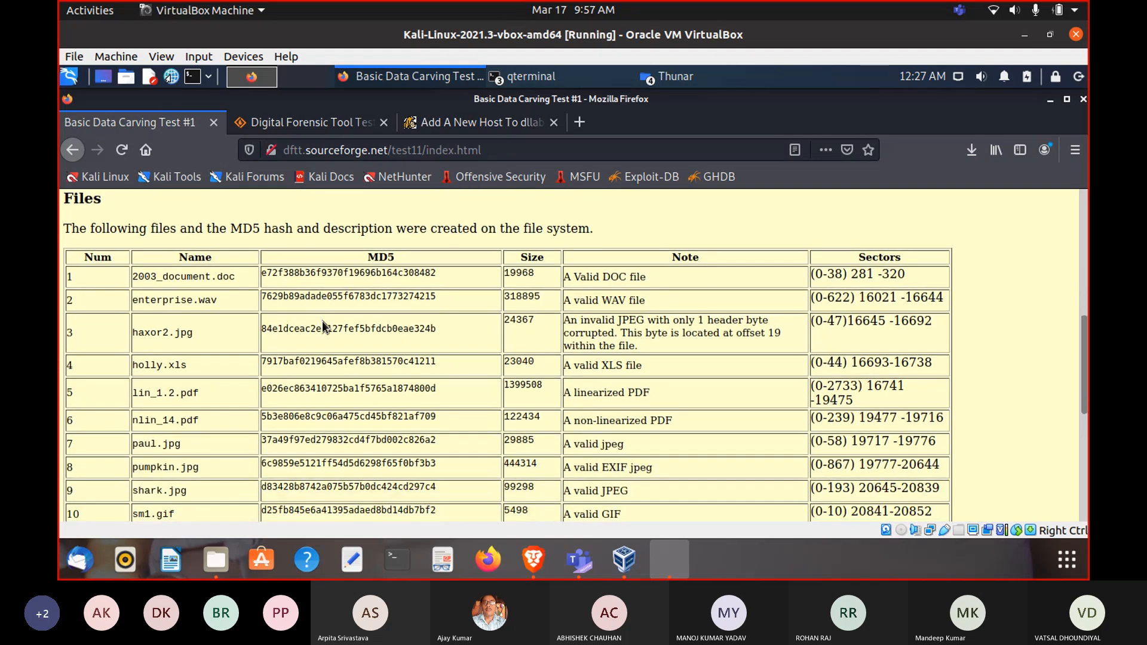
pyautogui.scroll(-2, 321, 321)
pyautogui.scroll(-1, 322, 321)
pyautogui.scroll(-1, 322, 321)
pyautogui.scroll(-1, 322, 321)
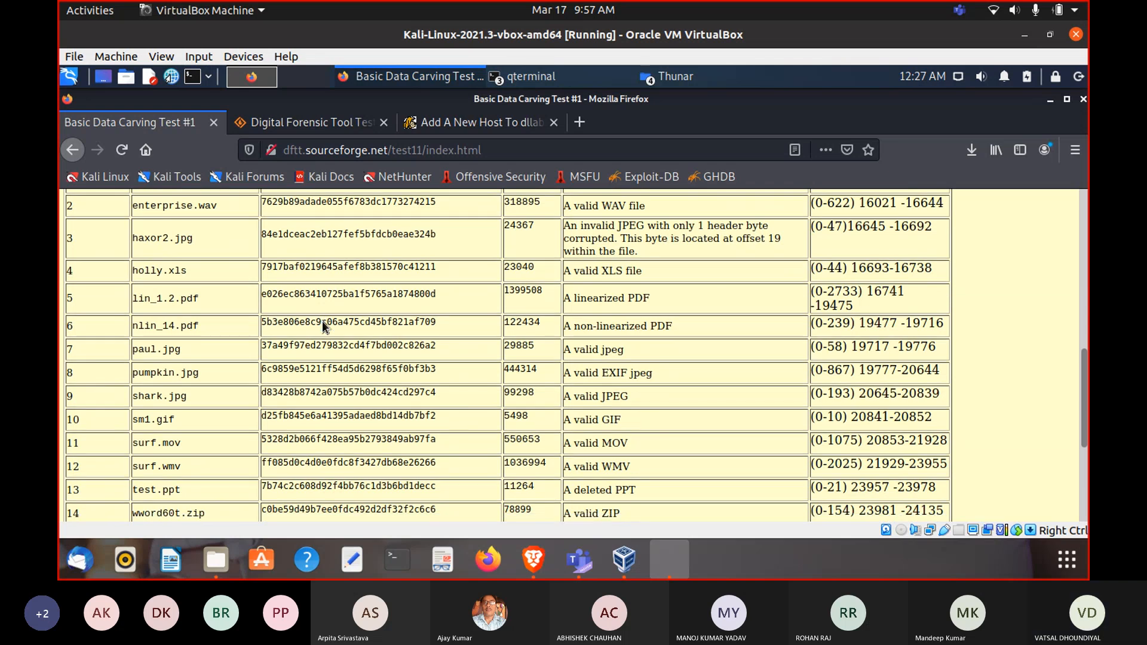
pyautogui.scroll(-3, 321, 321)
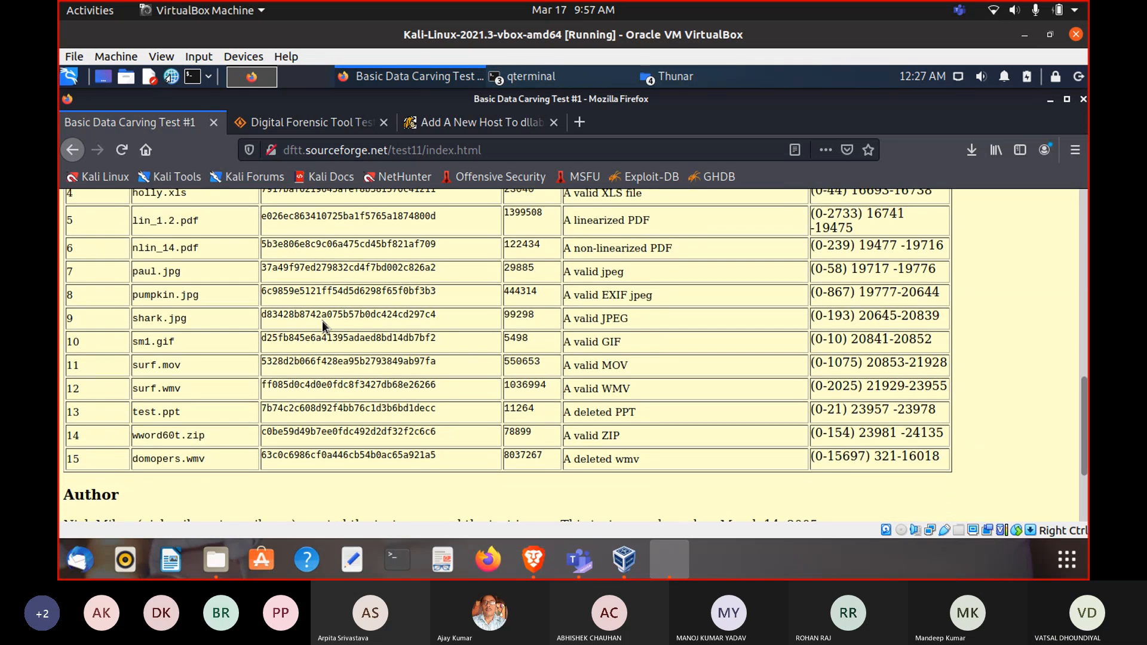
pyautogui.scroll(2, 323, 321)
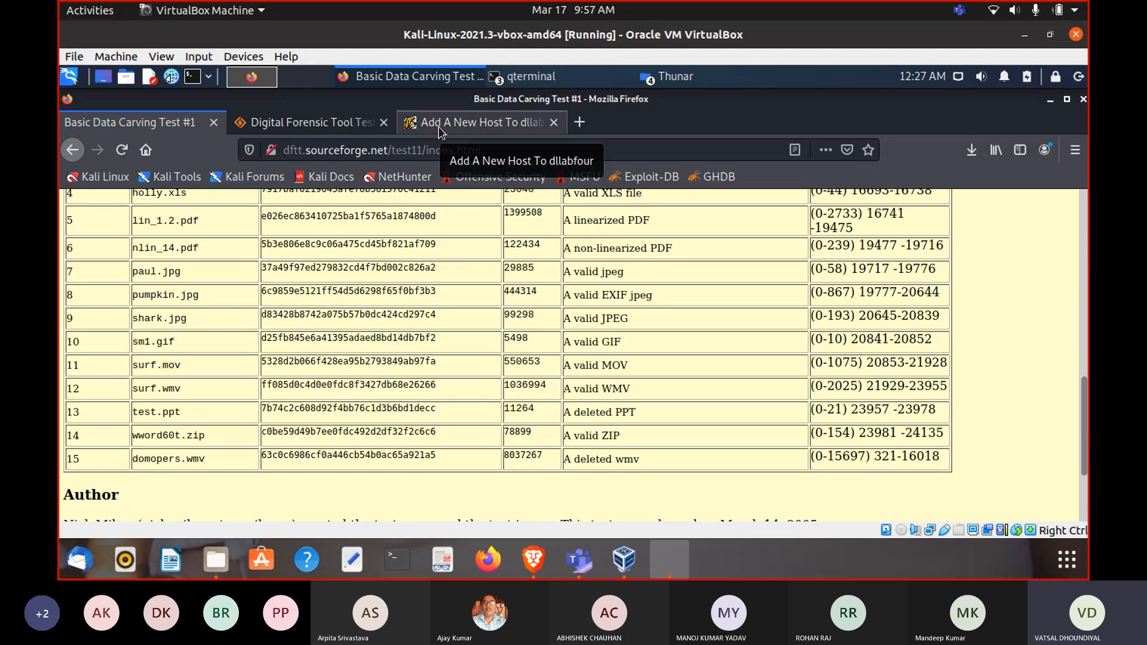
# - Review the fields of Autopsy's Add a New Host form for the case dllabfour
pyautogui.click(441, 126)
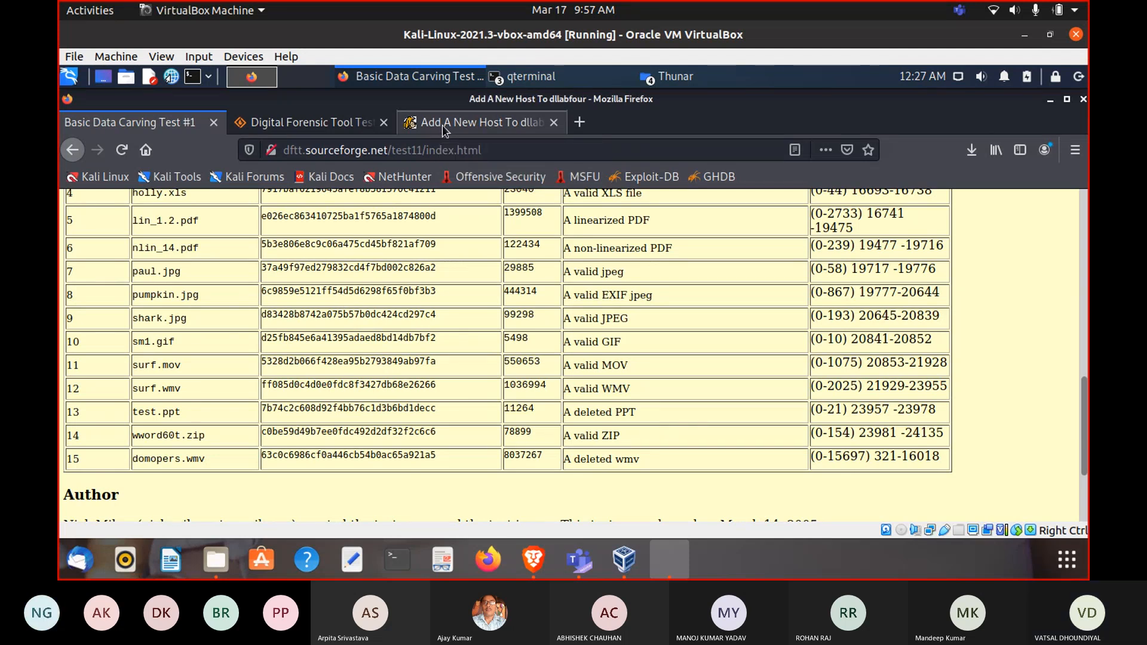
pyautogui.scroll(3, 353, 268)
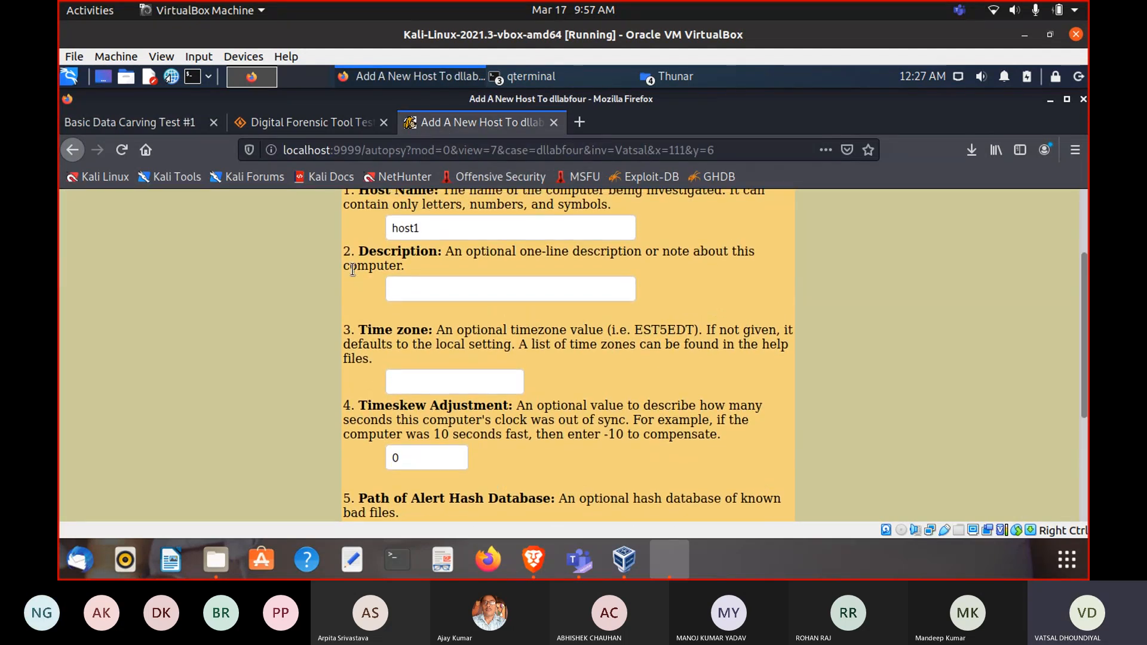
pyautogui.scroll(2, 352, 270)
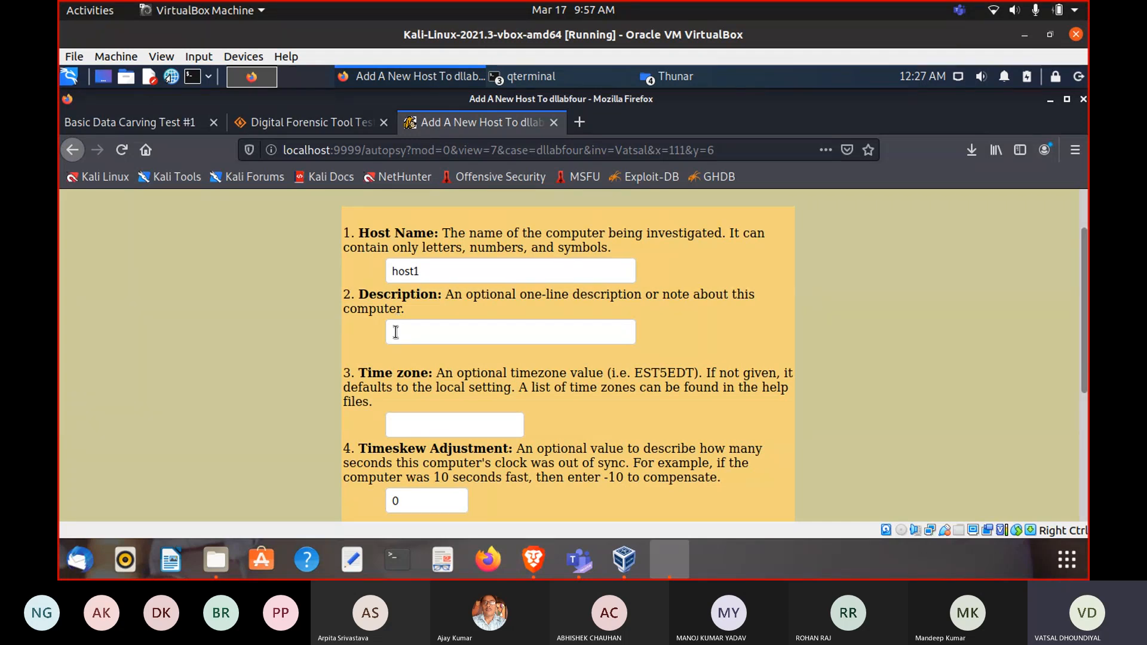
pyautogui.scroll(-1, 373, 288)
pyautogui.scroll(-3, 375, 289)
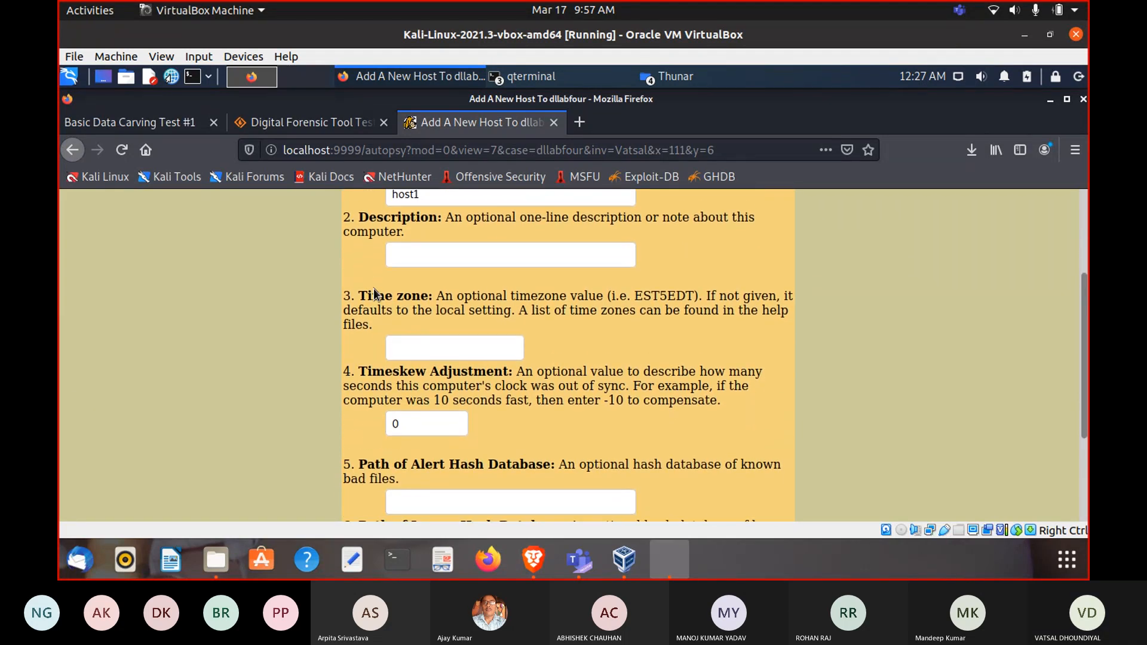
pyautogui.scroll(-2, 374, 288)
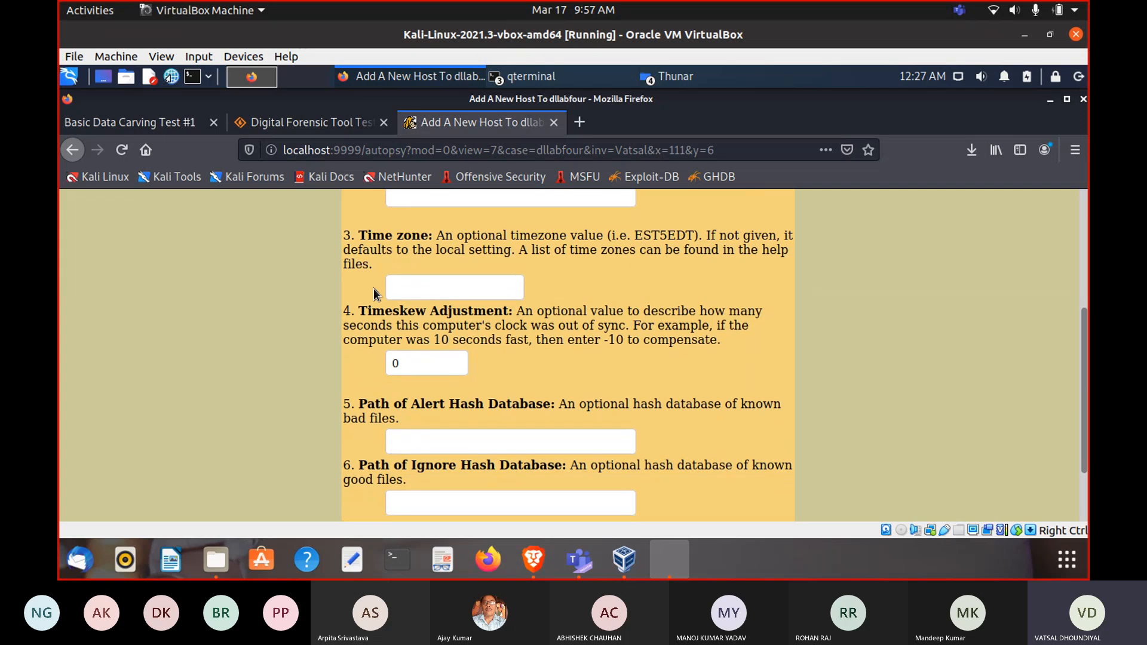
pyautogui.scroll(8, 374, 288)
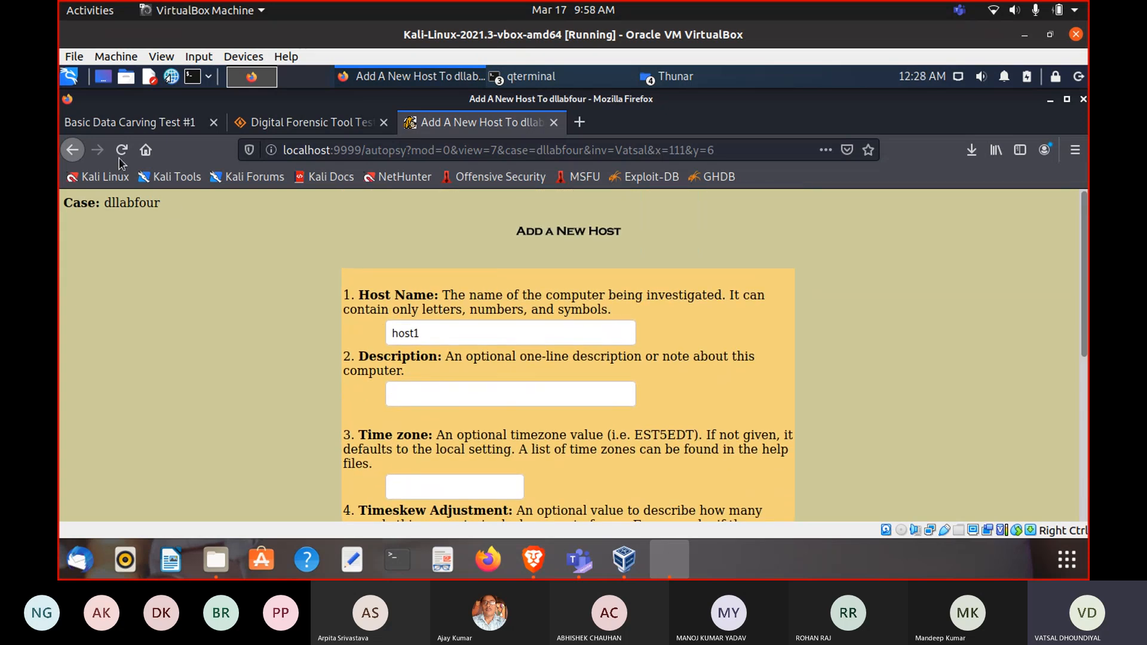
# - Go back through the case creation pages to the Create A New Case form and review the details entered for dllabfour
pyautogui.click(77, 158)
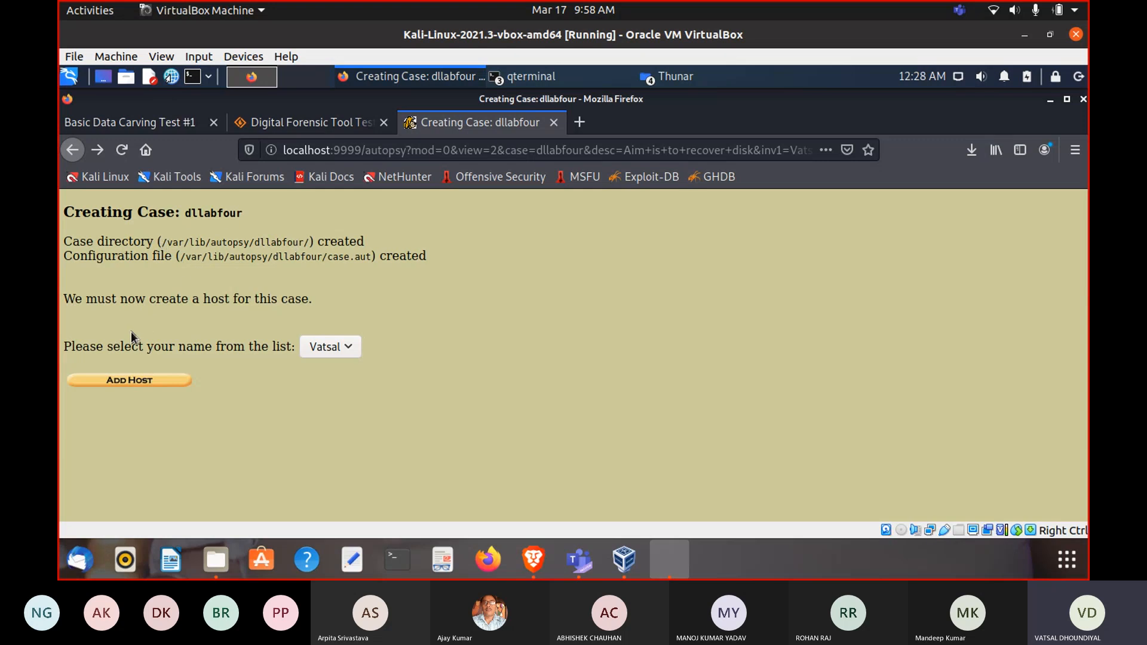
pyautogui.click(67, 153)
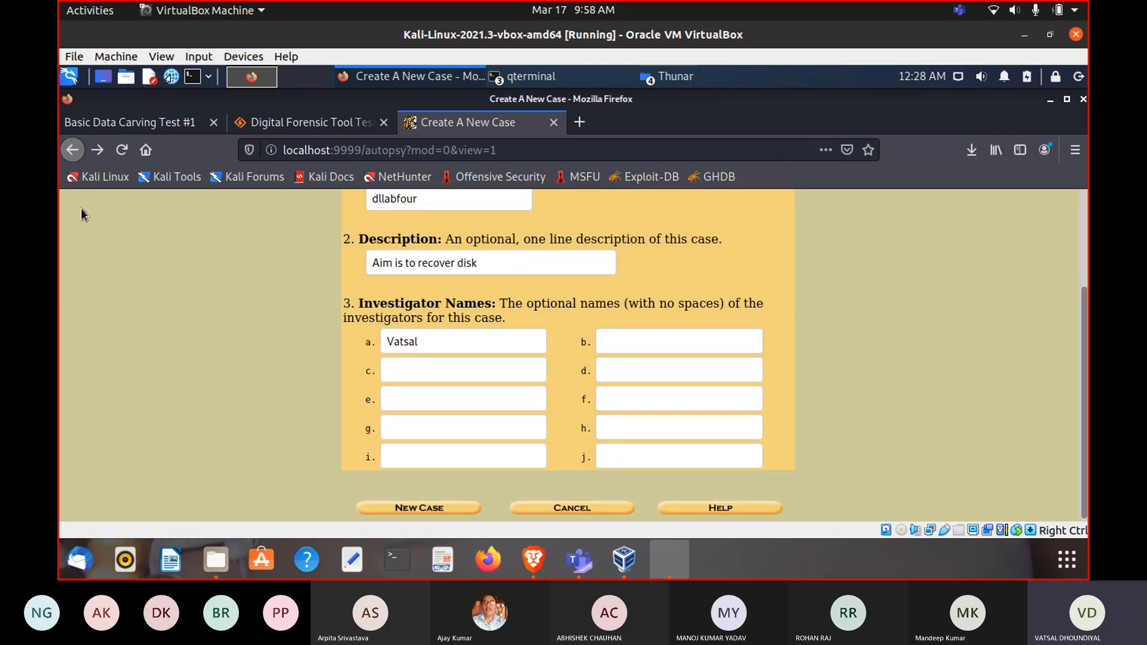
pyautogui.scroll(3, 397, 267)
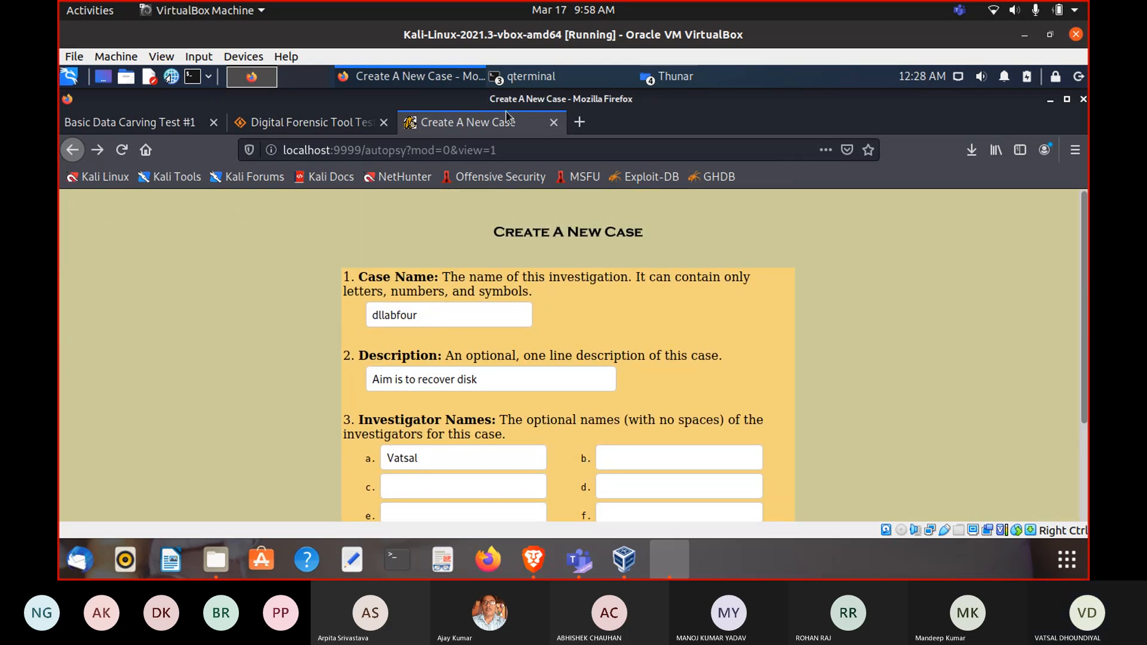
pyautogui.click(529, 77)
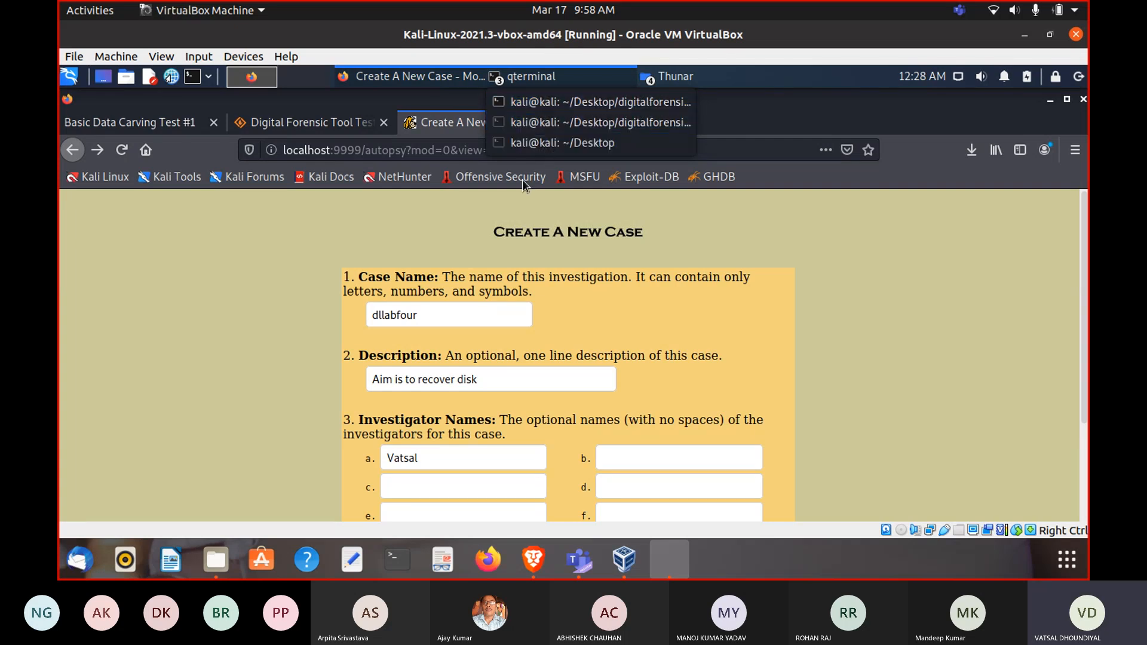
pyautogui.click(525, 213)
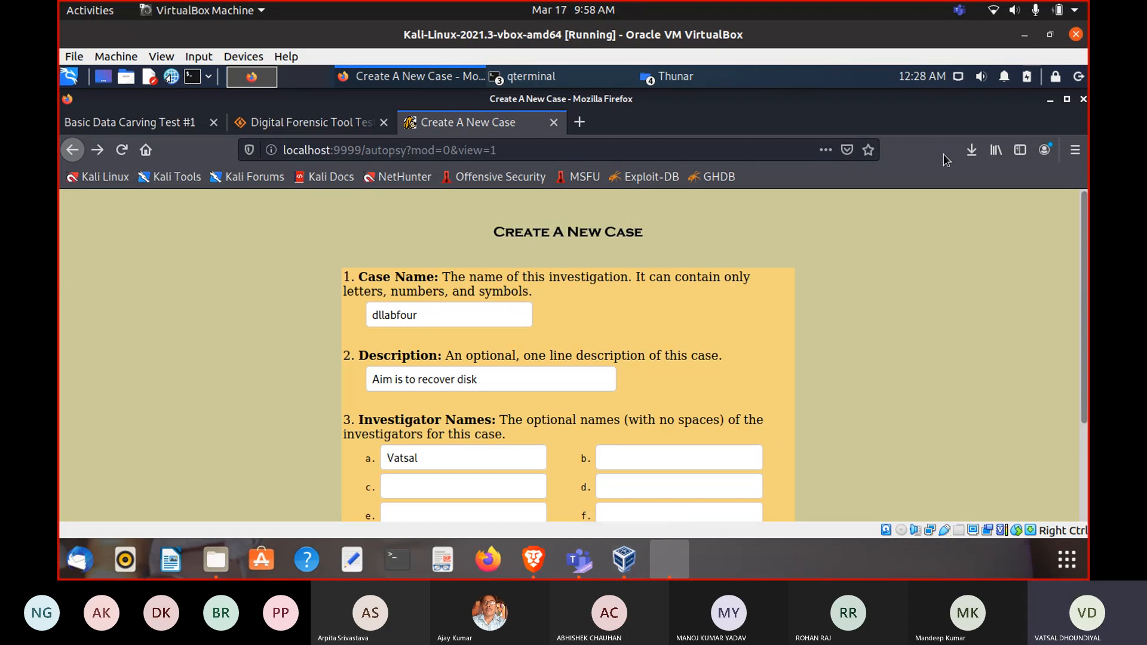
# - Shut down the Kali guest system and dismiss the USB volume notifications on the host
pyautogui.click(1080, 76)
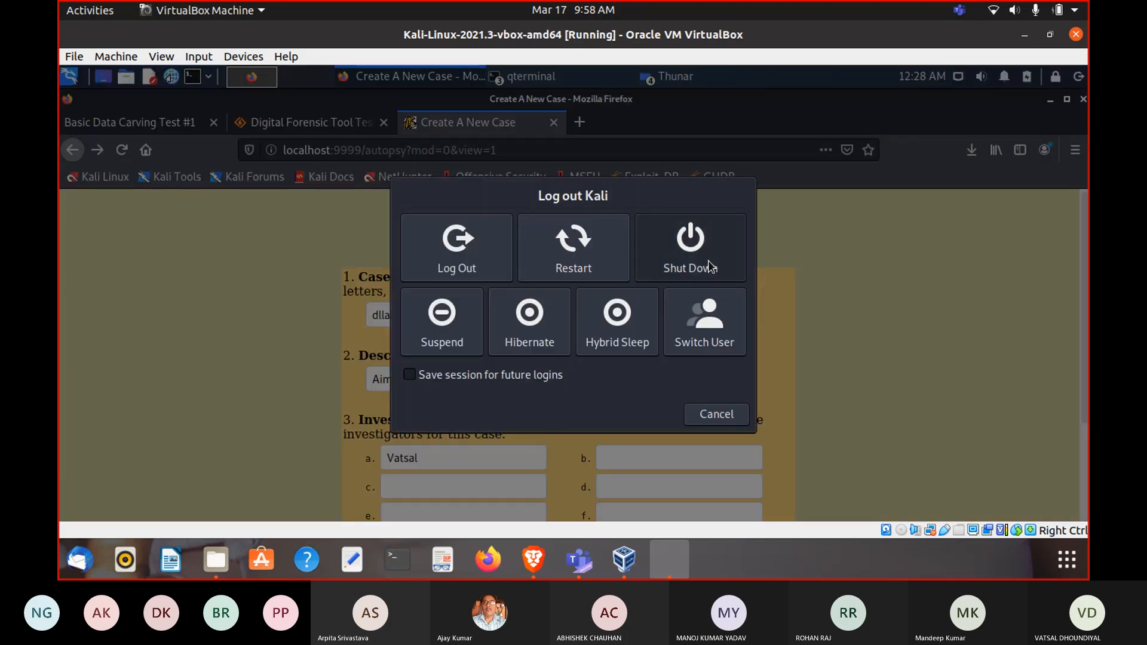
pyautogui.click(710, 267)
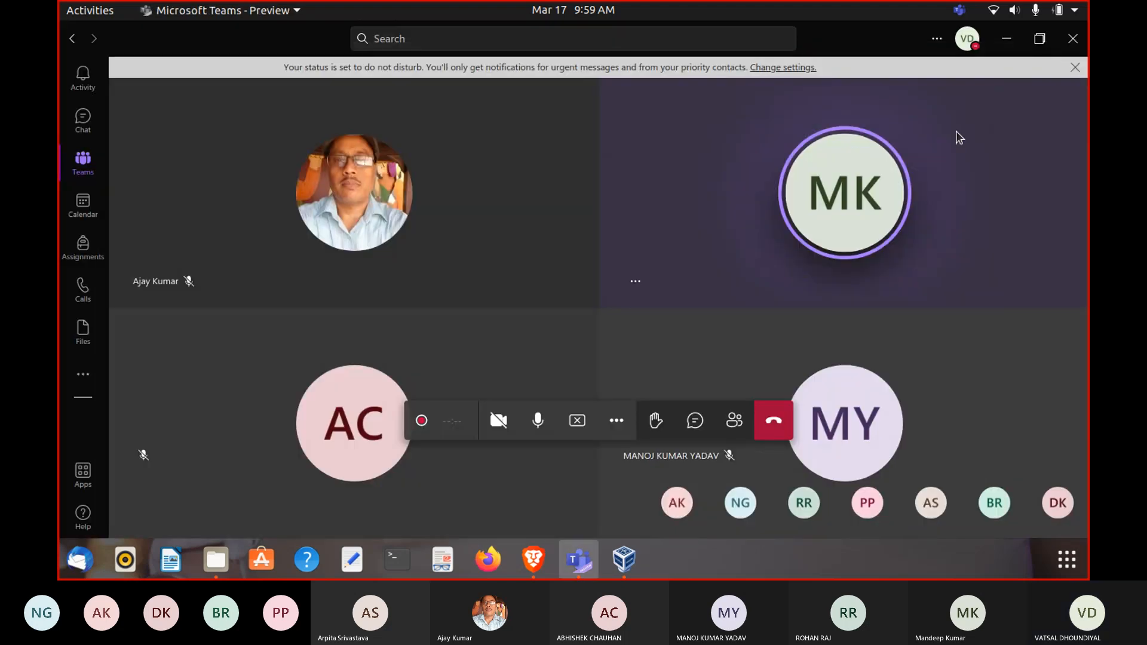
pyautogui.click(746, 41)
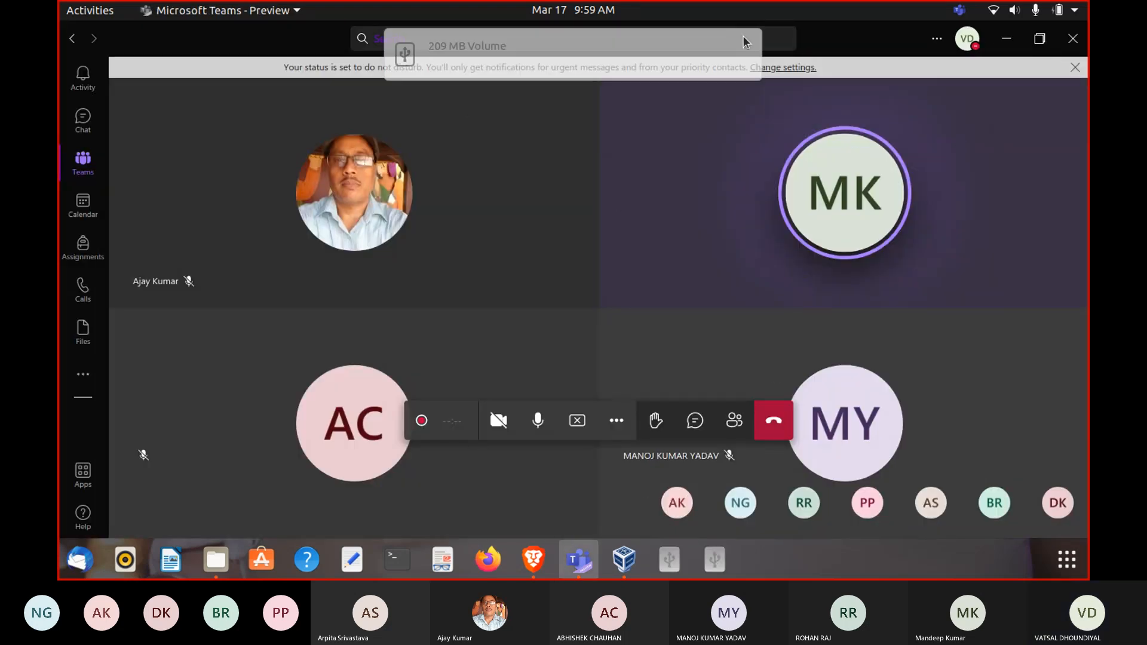
pyautogui.click(745, 41)
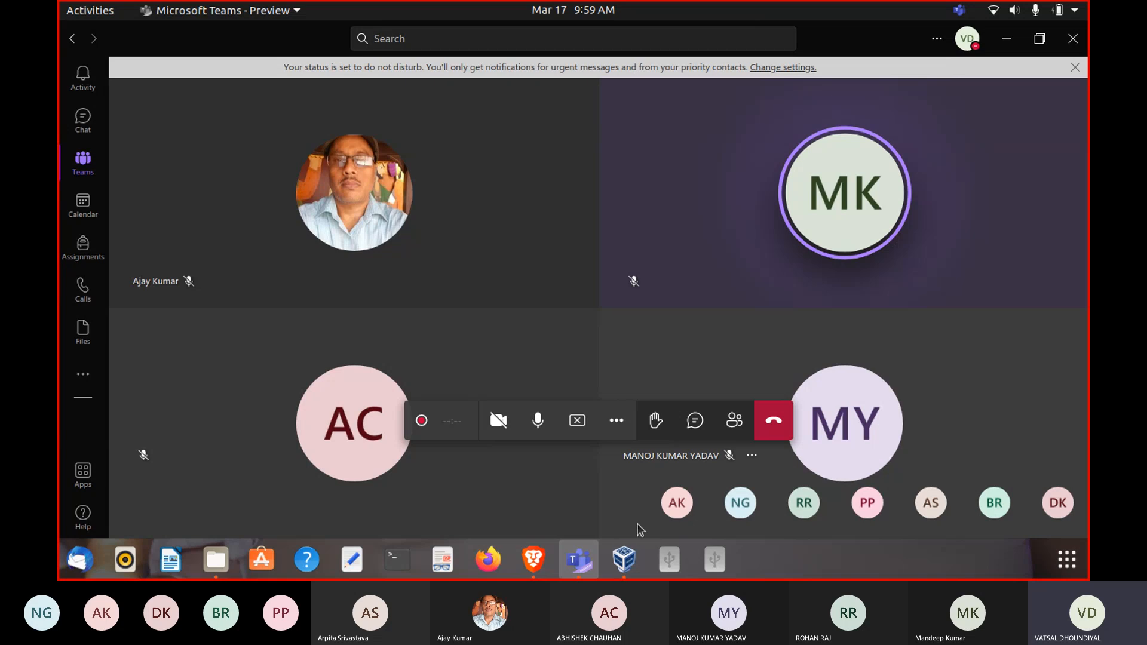
# - Start the Kali-Linux-2021.3-vbox-amd64 virtual machine from VirtualBox Manager and boot the Kali GNU/Linux entry
pyautogui.click(624, 559)
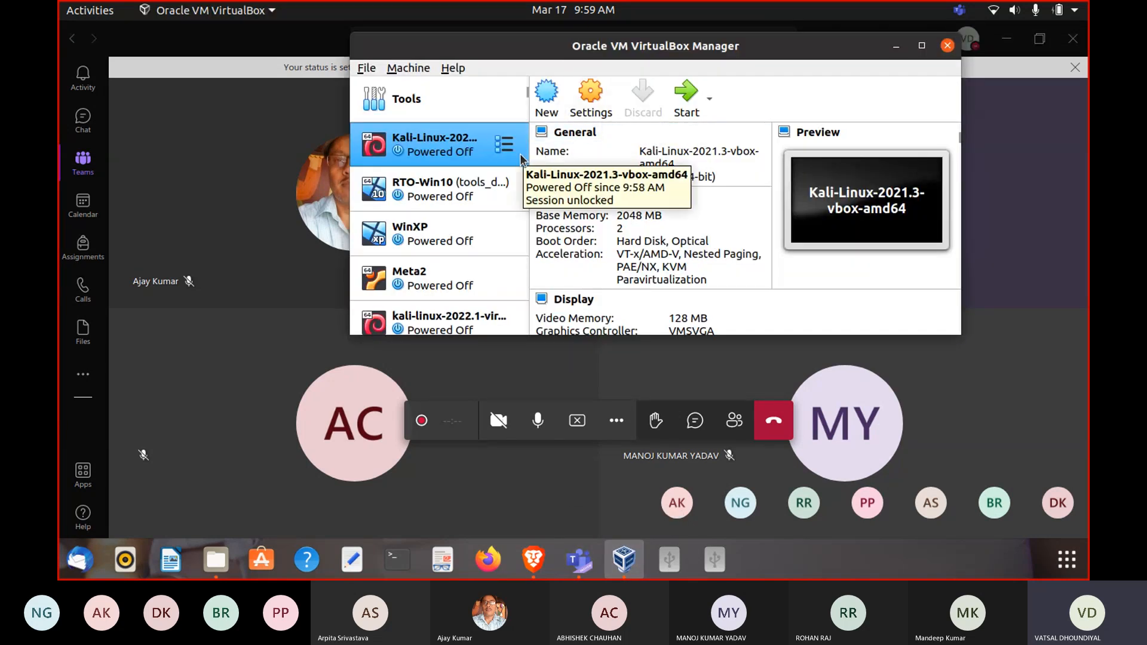
pyautogui.click(583, 104)
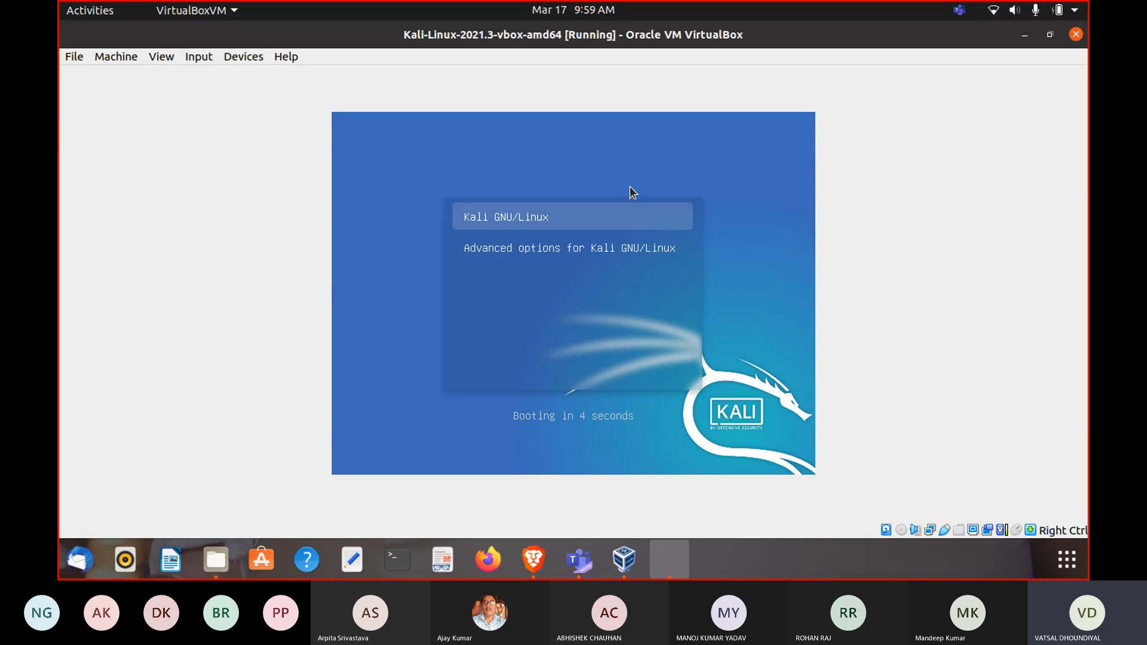
pyautogui.press('Return')
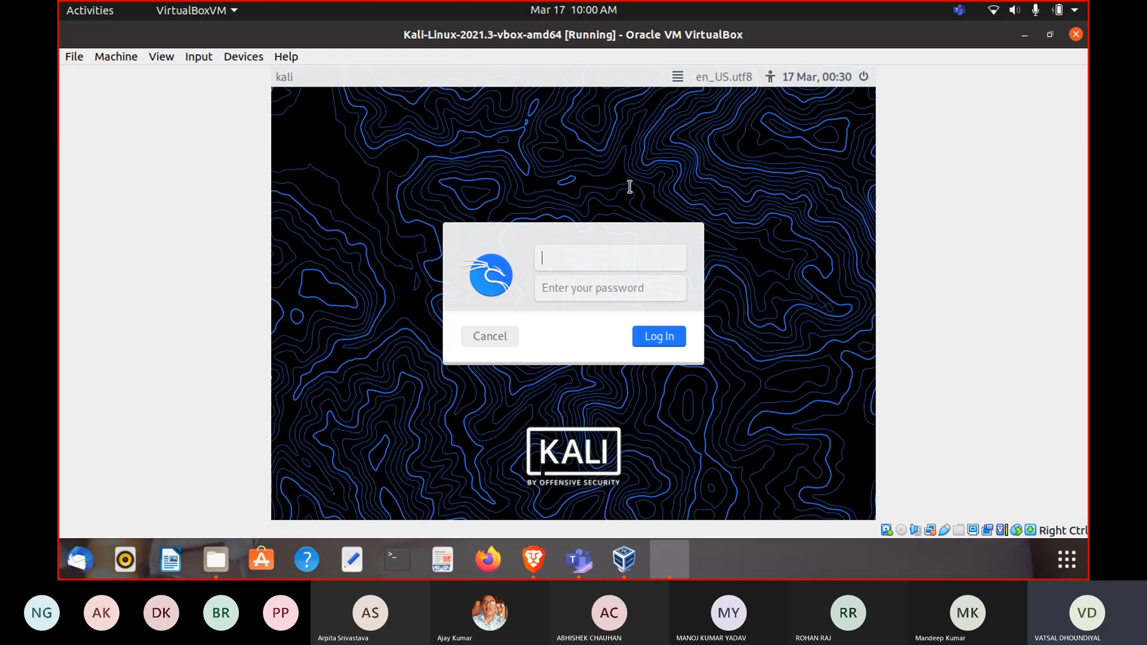
# - Log in to Kali by entering the username and the account password
pyautogui.write('kali')
pyautogui.press('Tab')
pyautogui.write('kali')
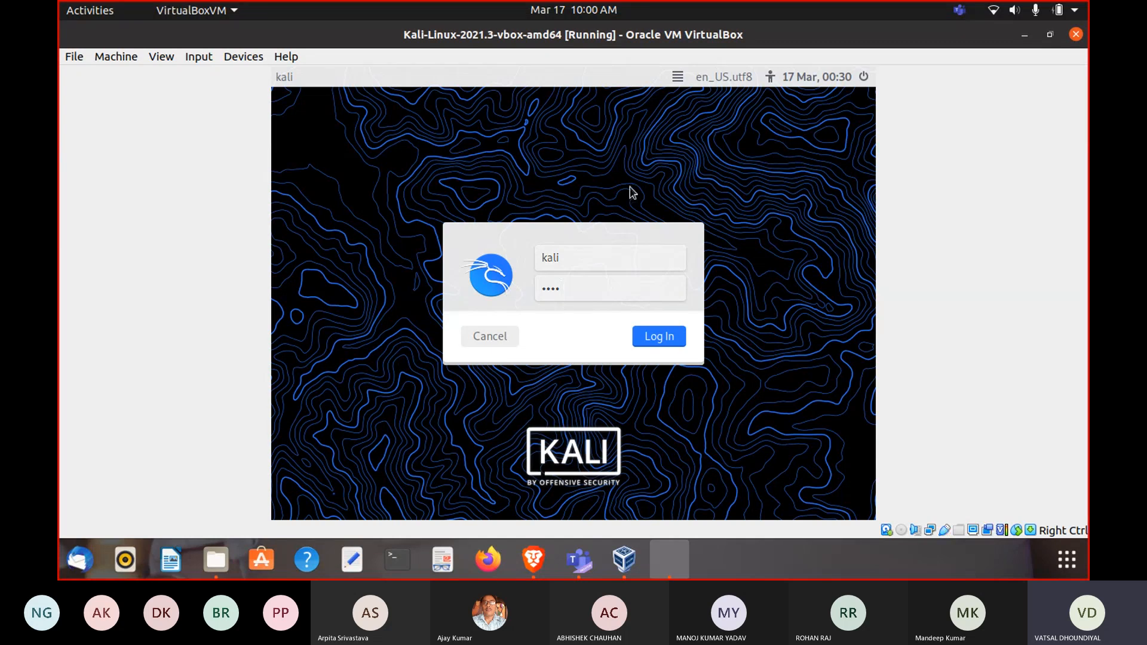
pyautogui.press('Return')
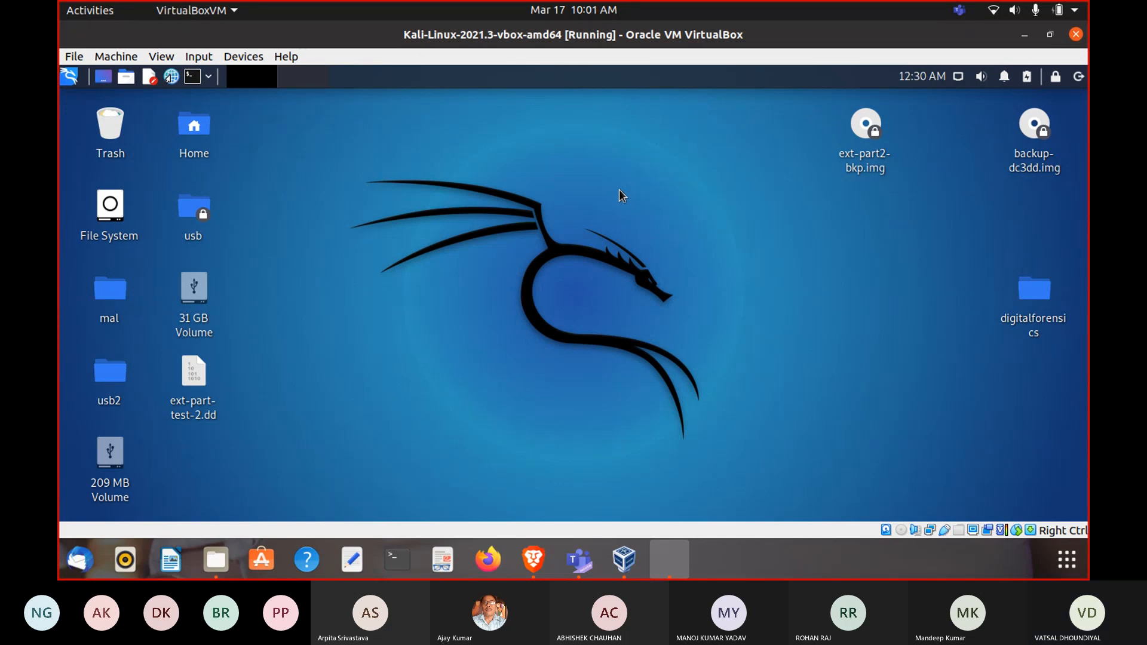
# - Open a terminal window and move it to the middle of the Kali desktop
pyautogui.click(194, 78)
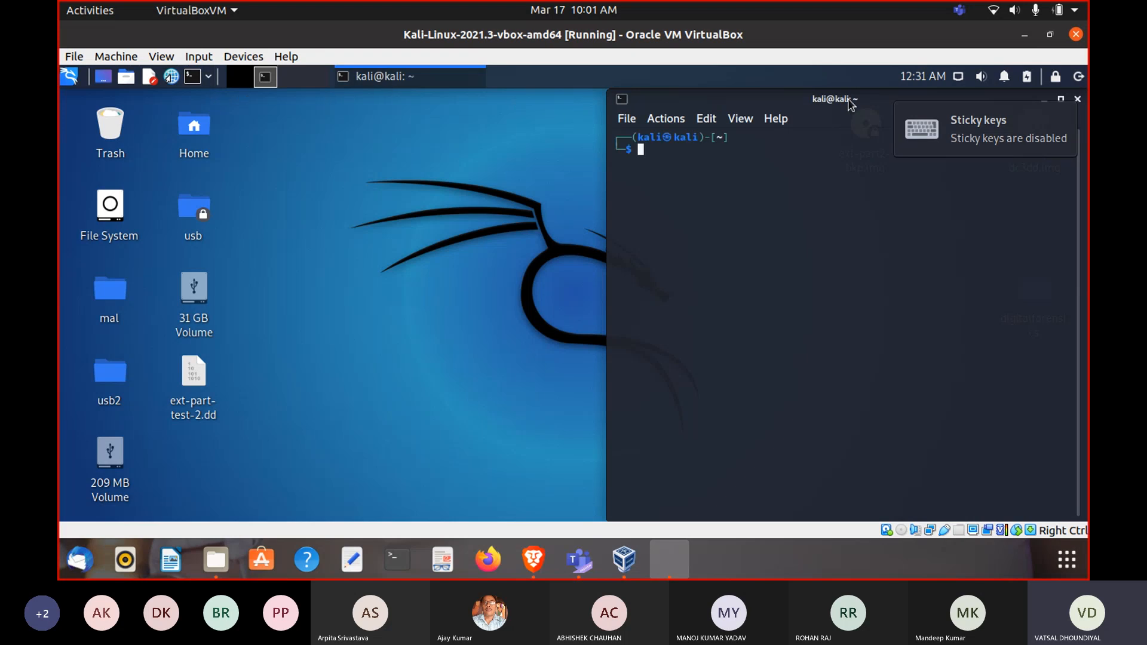
pyautogui.moveTo(827, 105); pyautogui.dragTo(619, 106)
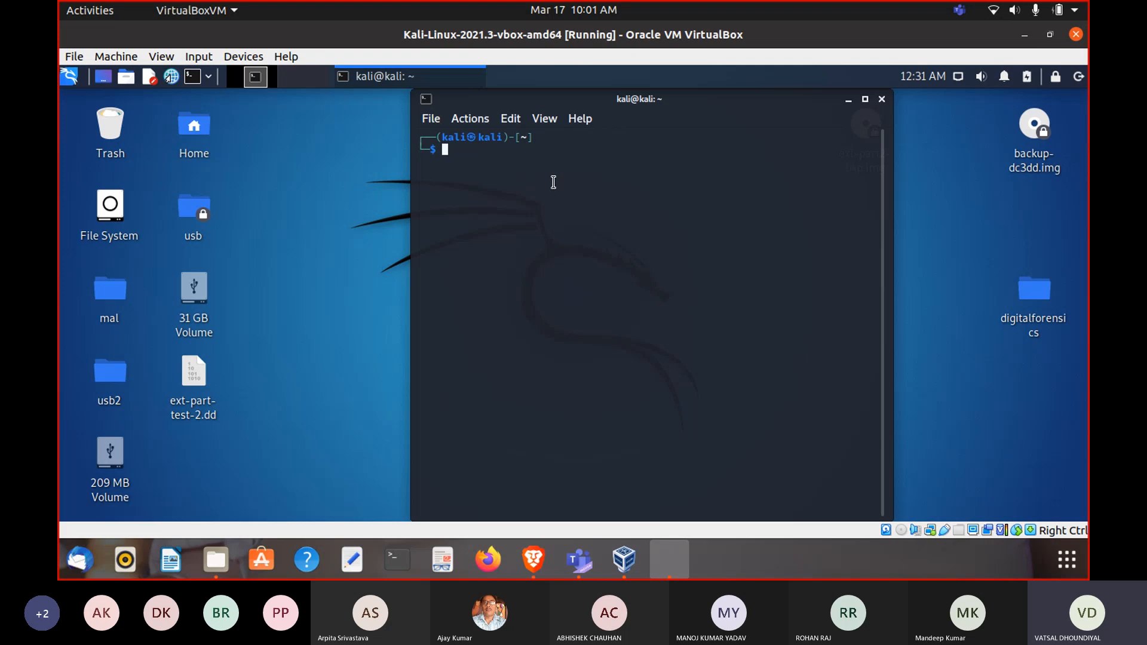
pyautogui.write('sudo aut')
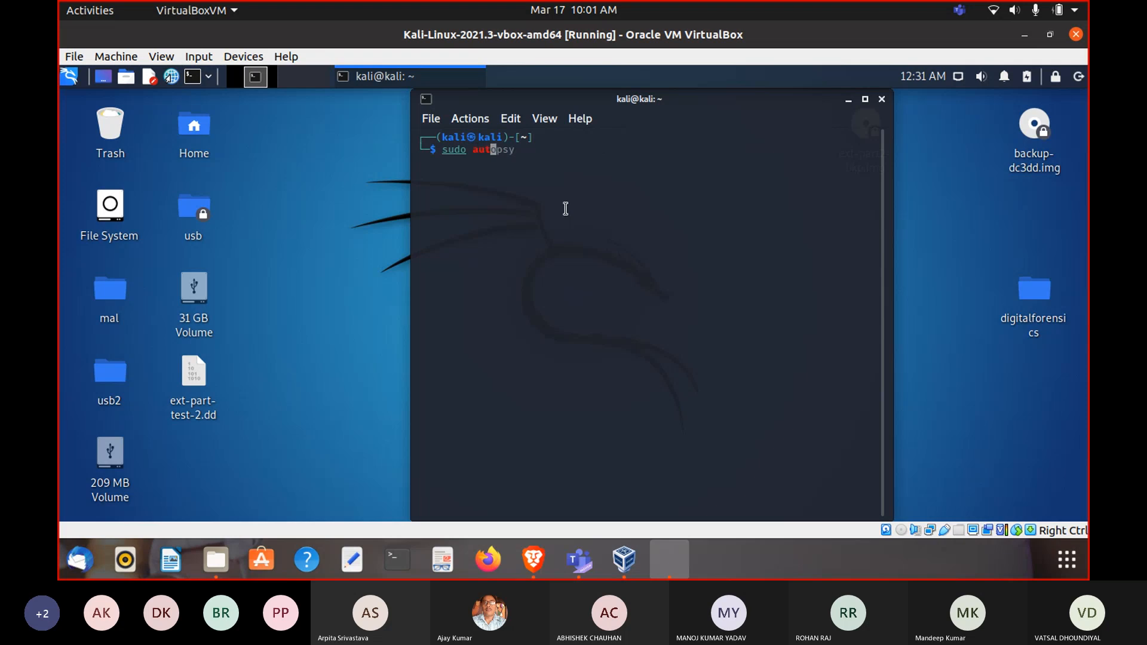
pyautogui.press('Right')
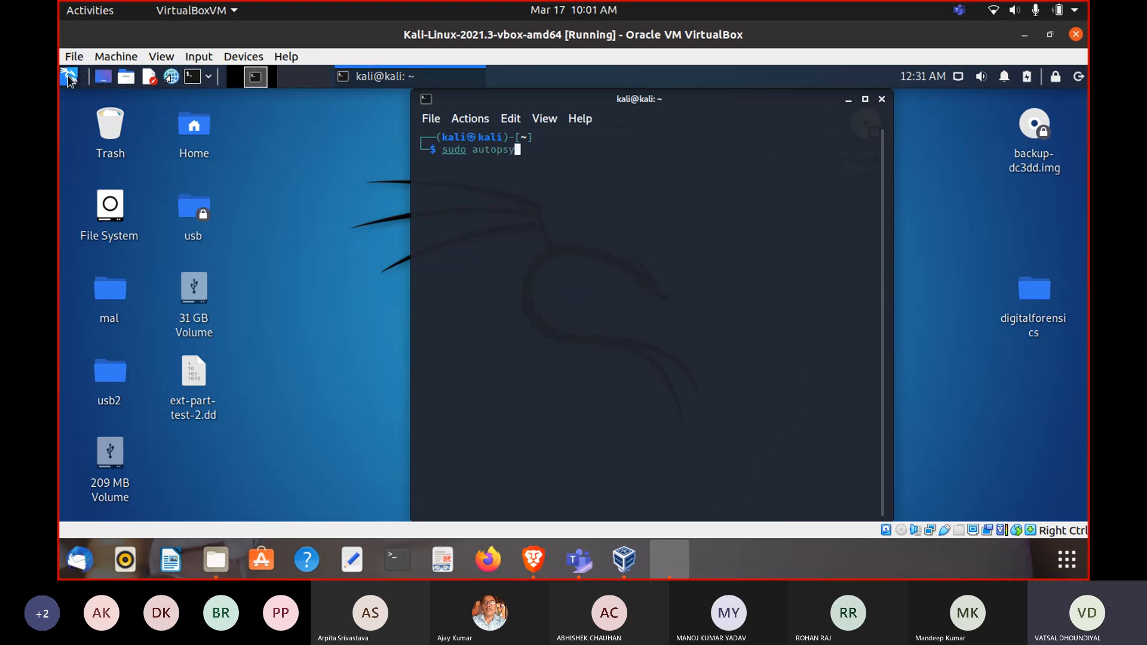
pyautogui.press('Return')
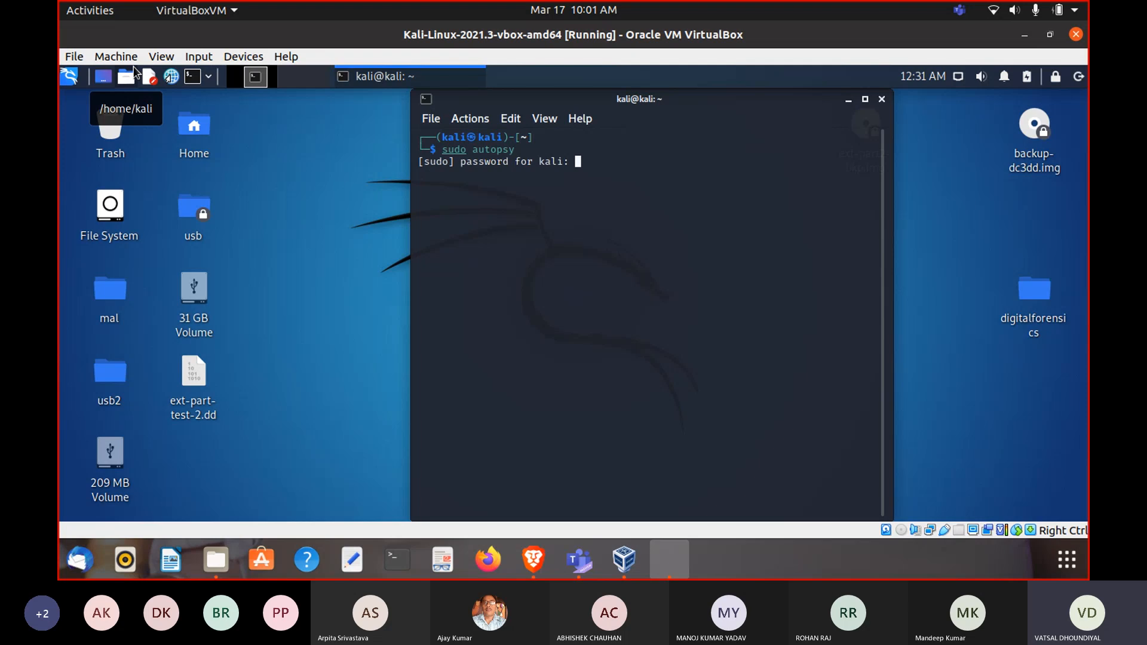
pyautogui.press('Return')
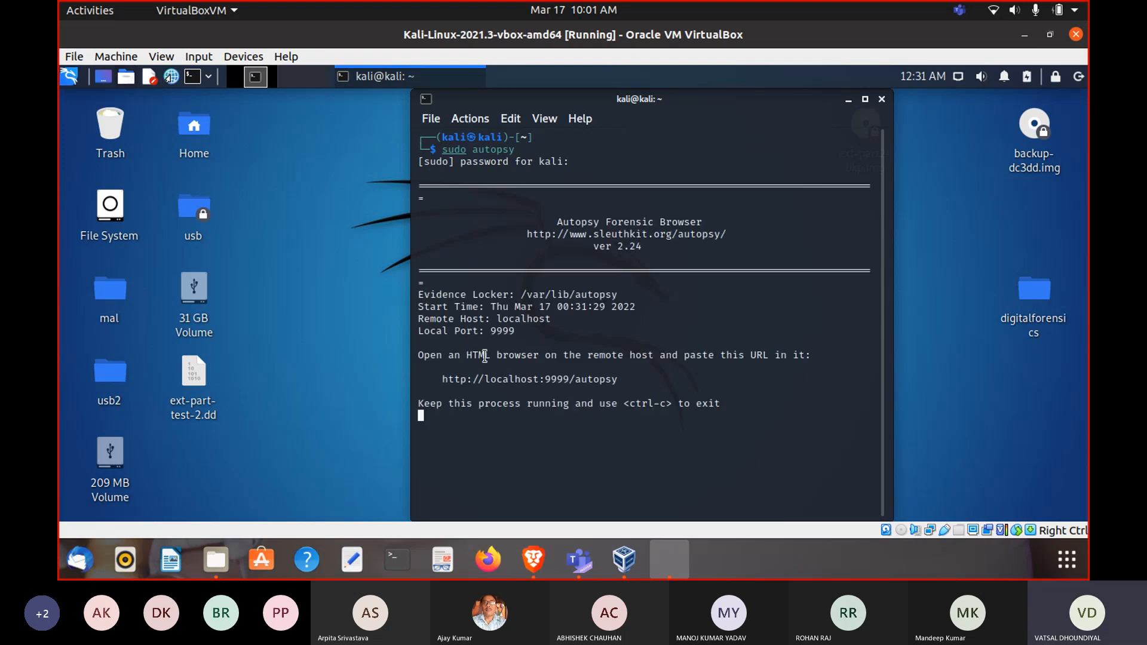
pyautogui.rightClick(507, 380)
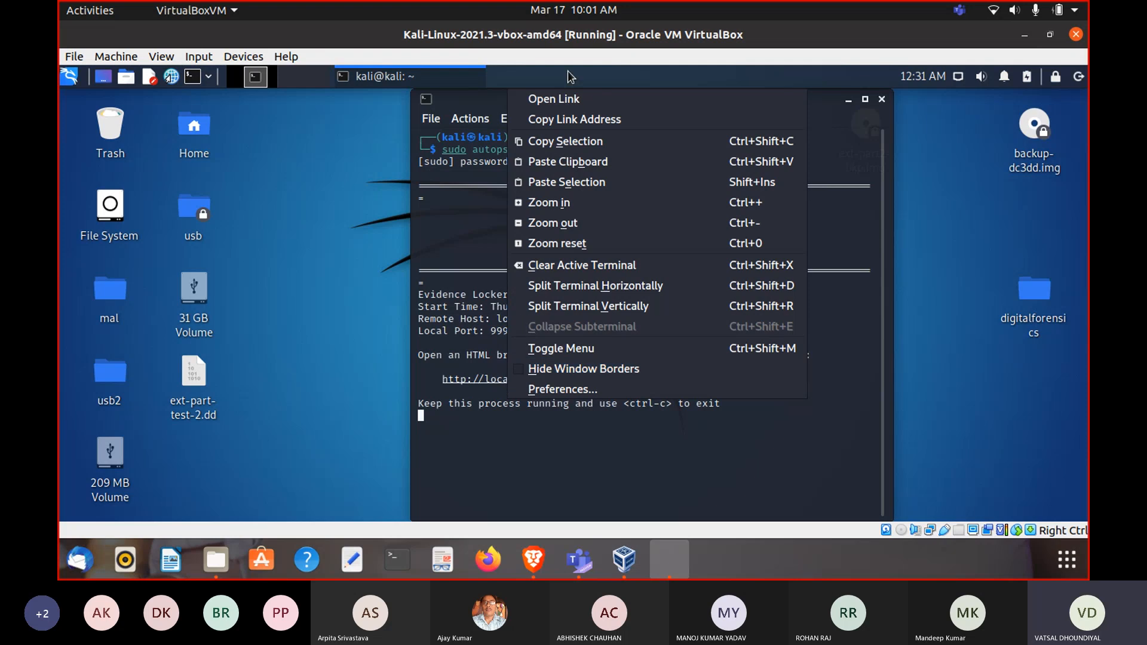
pyautogui.click(569, 98)
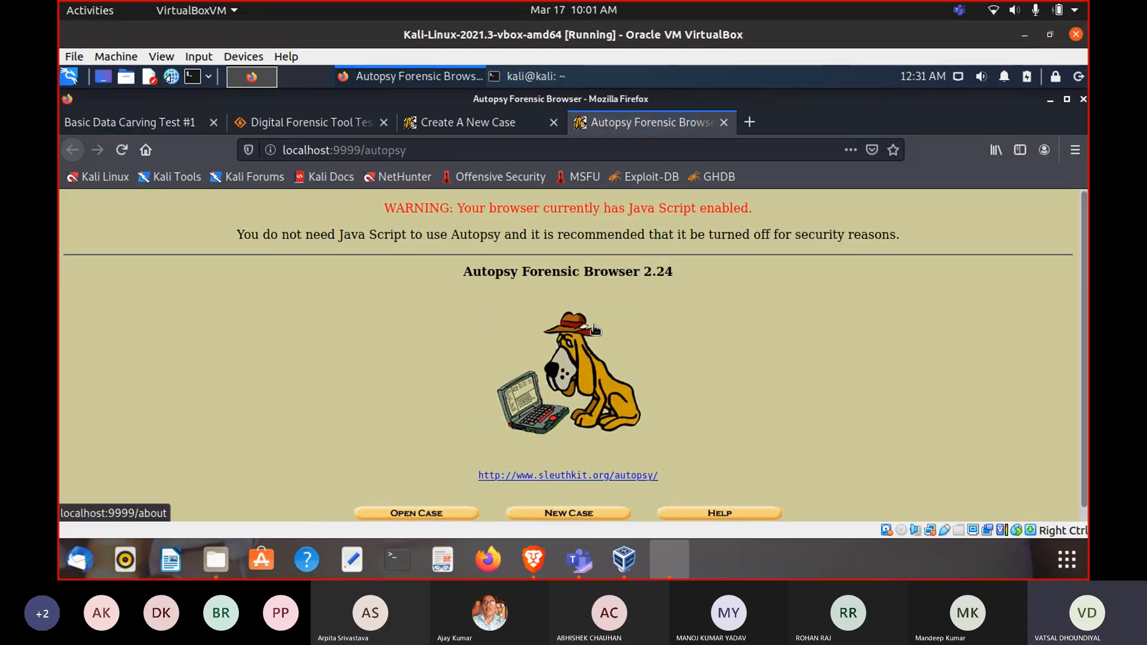
# - Start a new Autopsy case named labfour with the description "disk recovery"
pyautogui.scroll(-1, 595, 328)
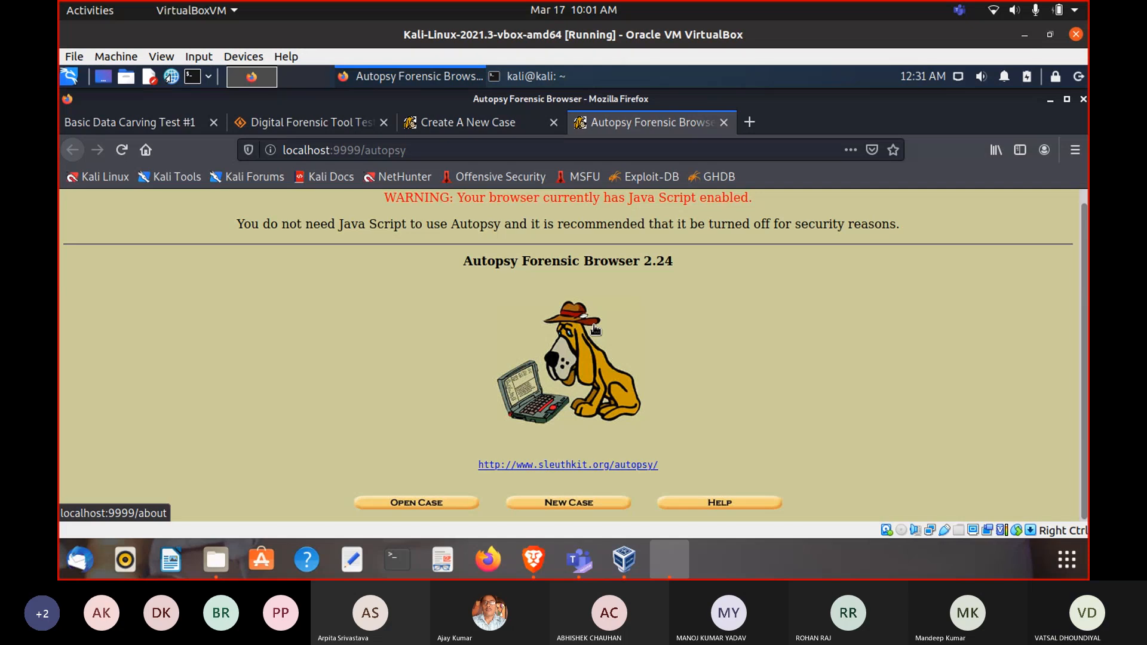
pyautogui.click(537, 505)
pyautogui.click(531, 316)
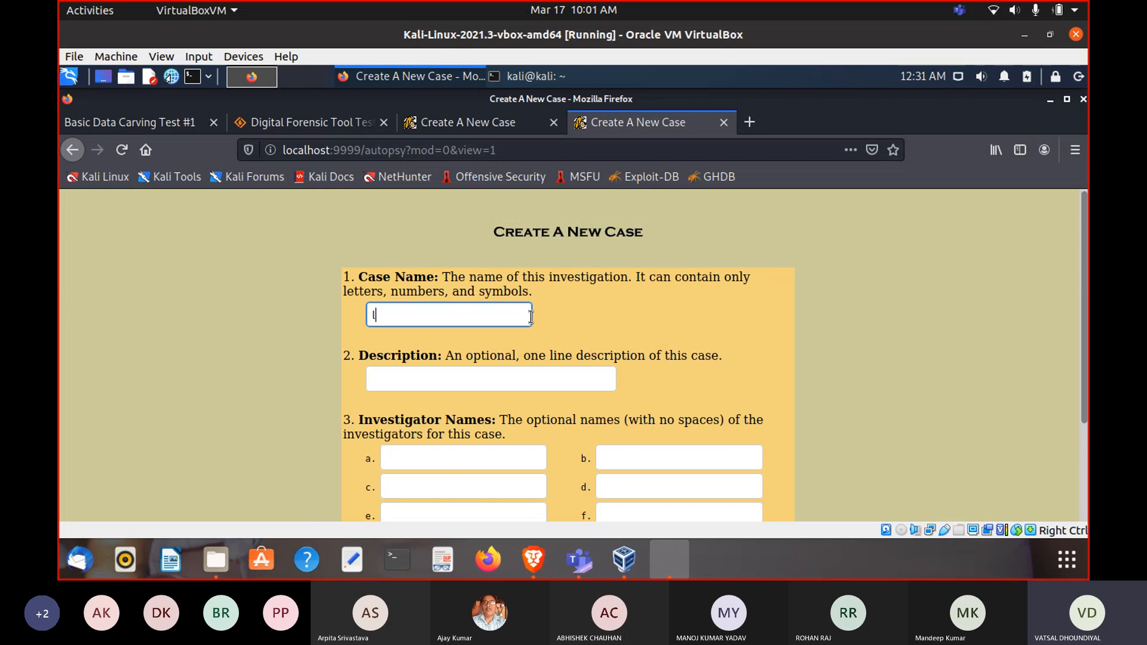
pyautogui.write('labfour')
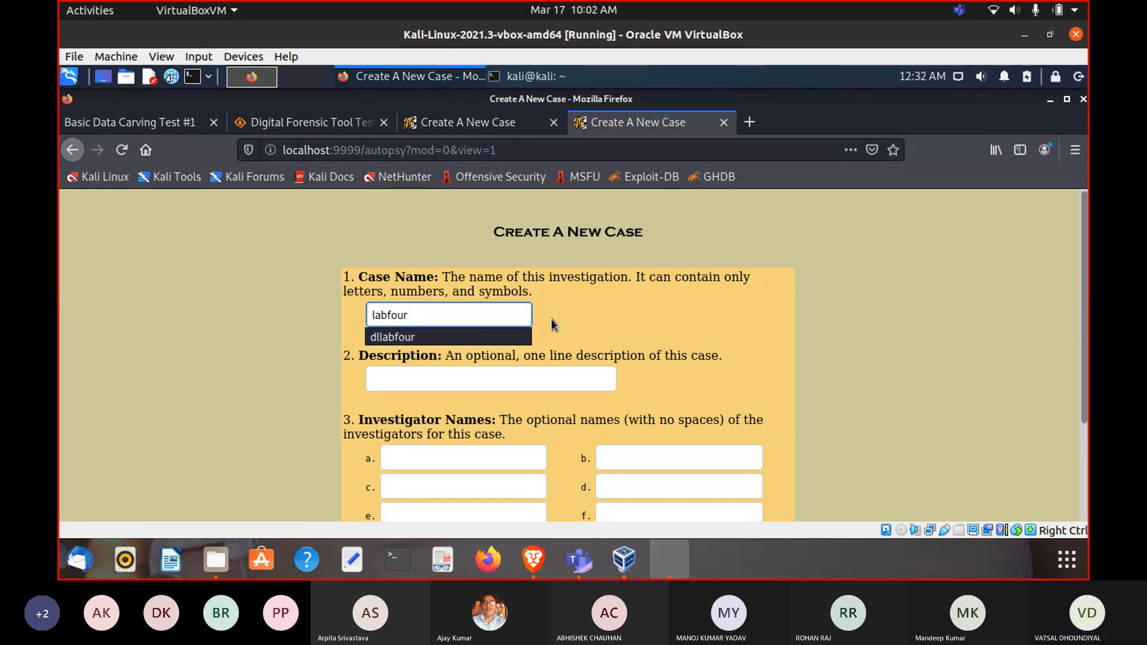
pyautogui.click(522, 377)
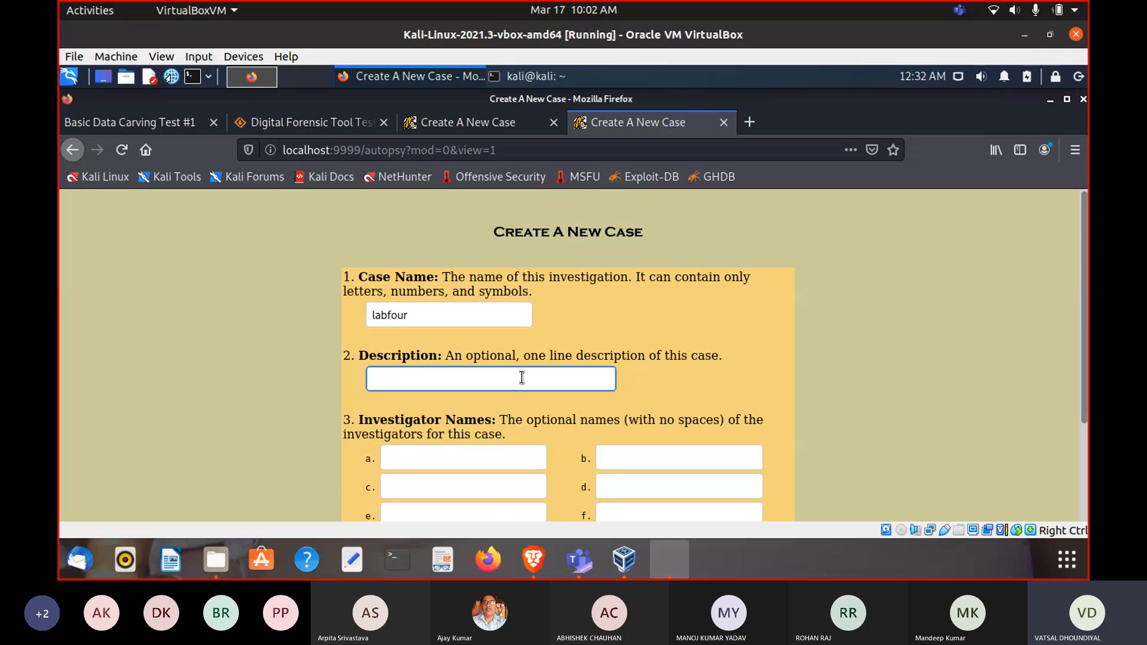
pyautogui.write('disk recovery')
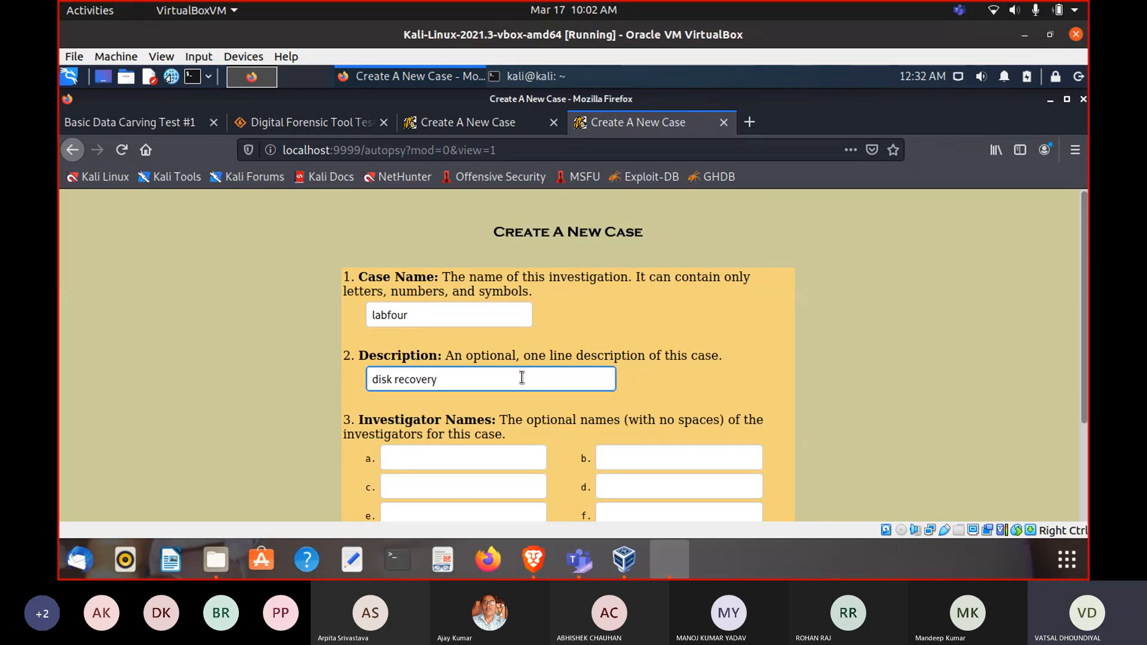
# - Enter the investigator's name in the first investigator field and create the case
pyautogui.scroll(-3, 520, 377)
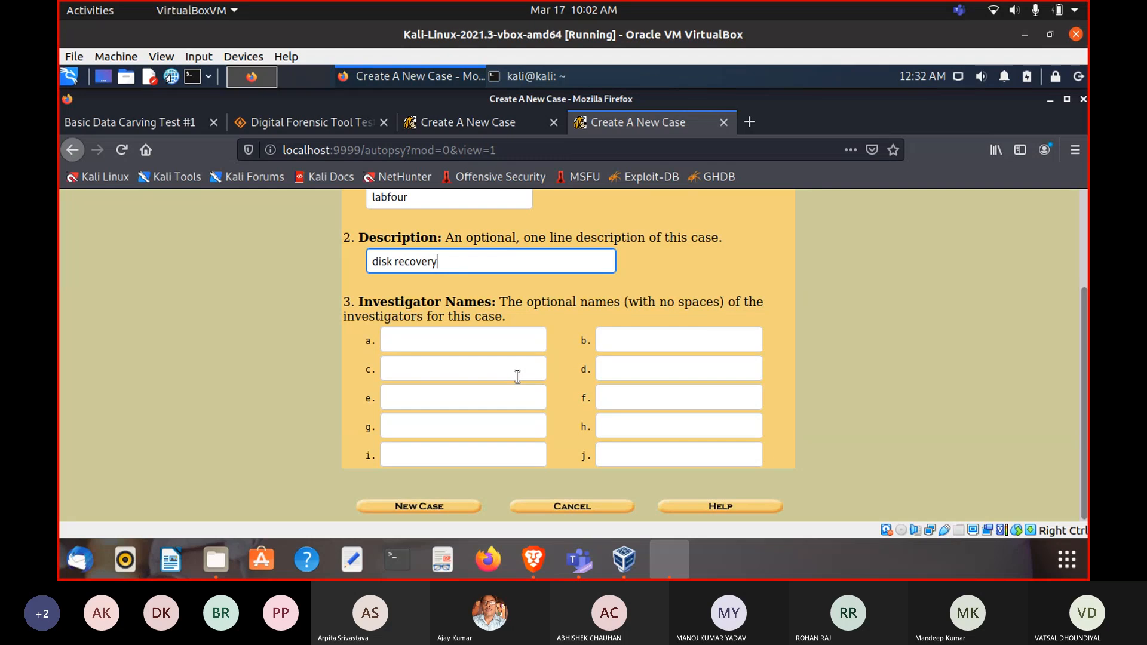
pyautogui.scroll(1, 518, 377)
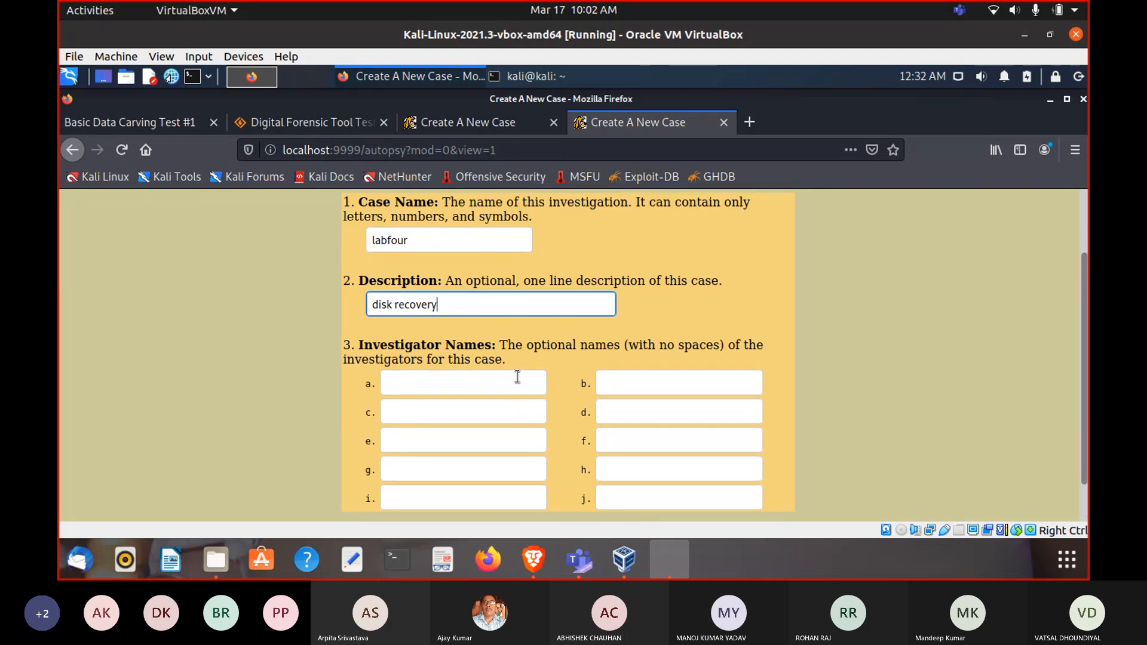
pyautogui.click(526, 381)
pyautogui.write('Vatsal')
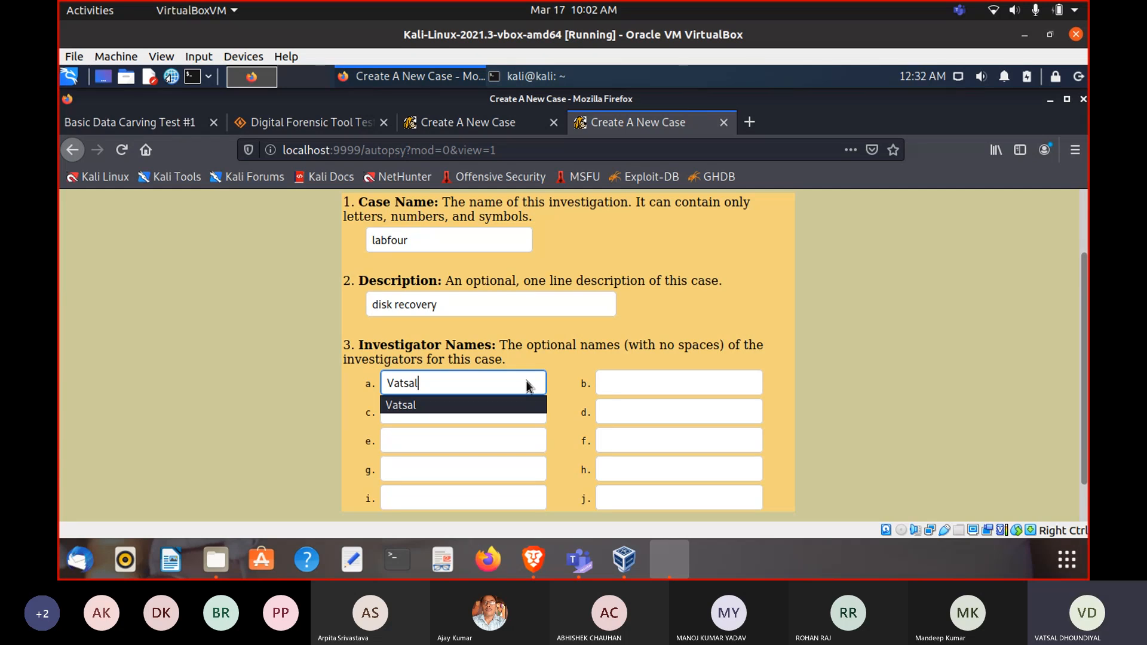
pyautogui.press('Escape')
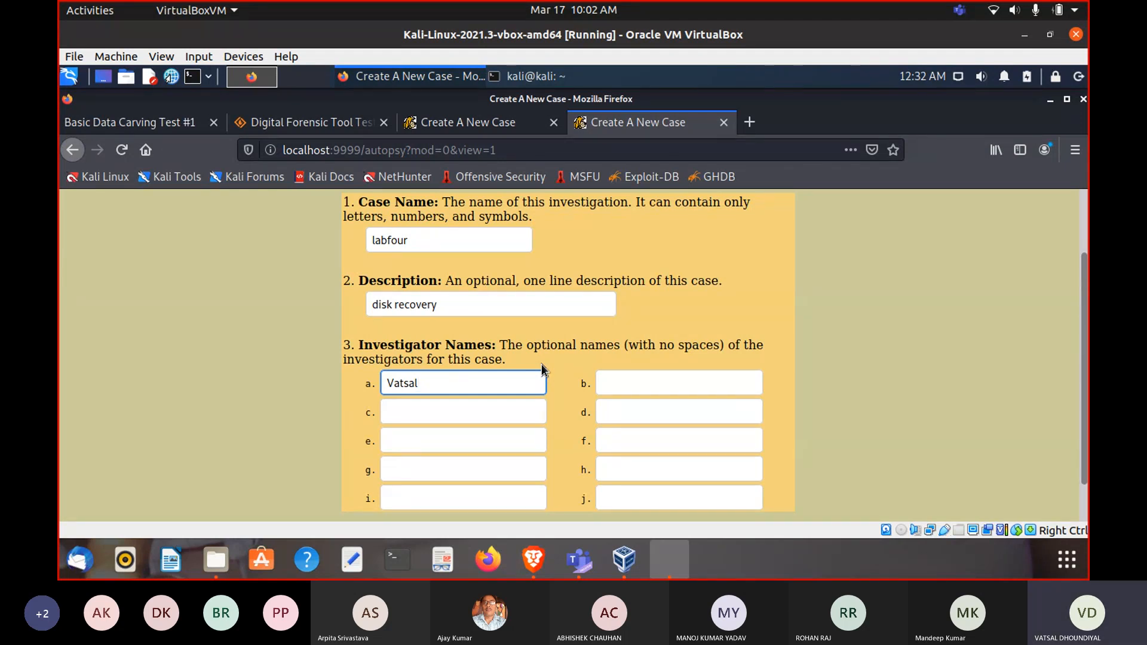
pyautogui.scroll(-1, 541, 363)
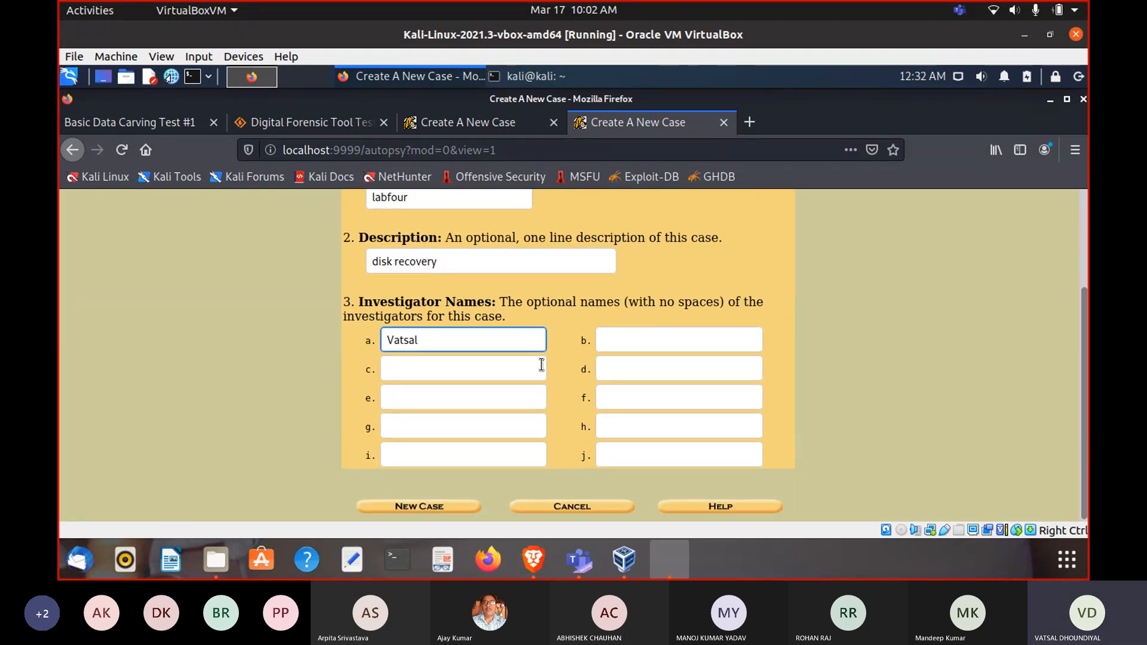
pyautogui.click(454, 507)
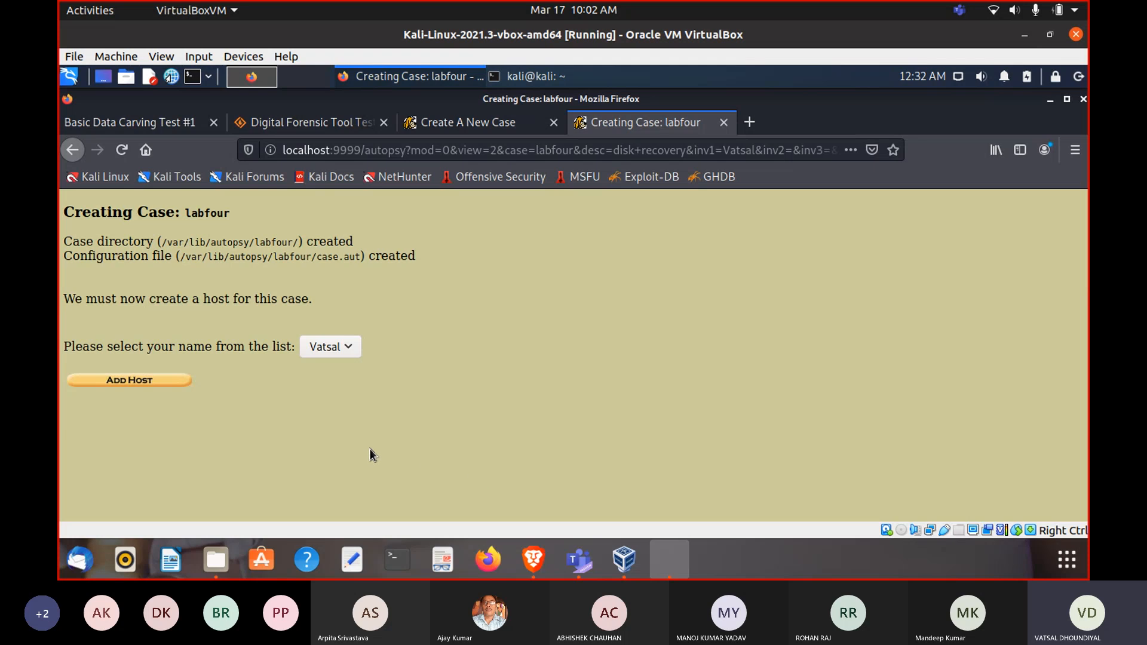
# - Add a host to the case with the default name host1 and the description "kali", leaving the other options at their defaults
pyautogui.click(182, 387)
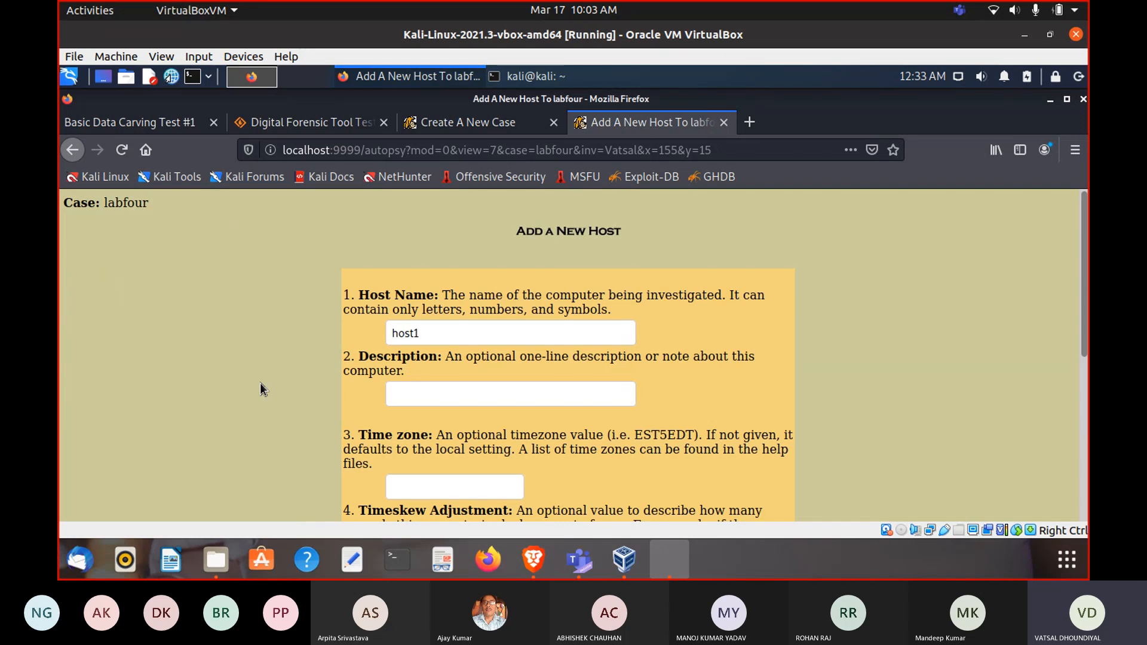
pyautogui.click(425, 399)
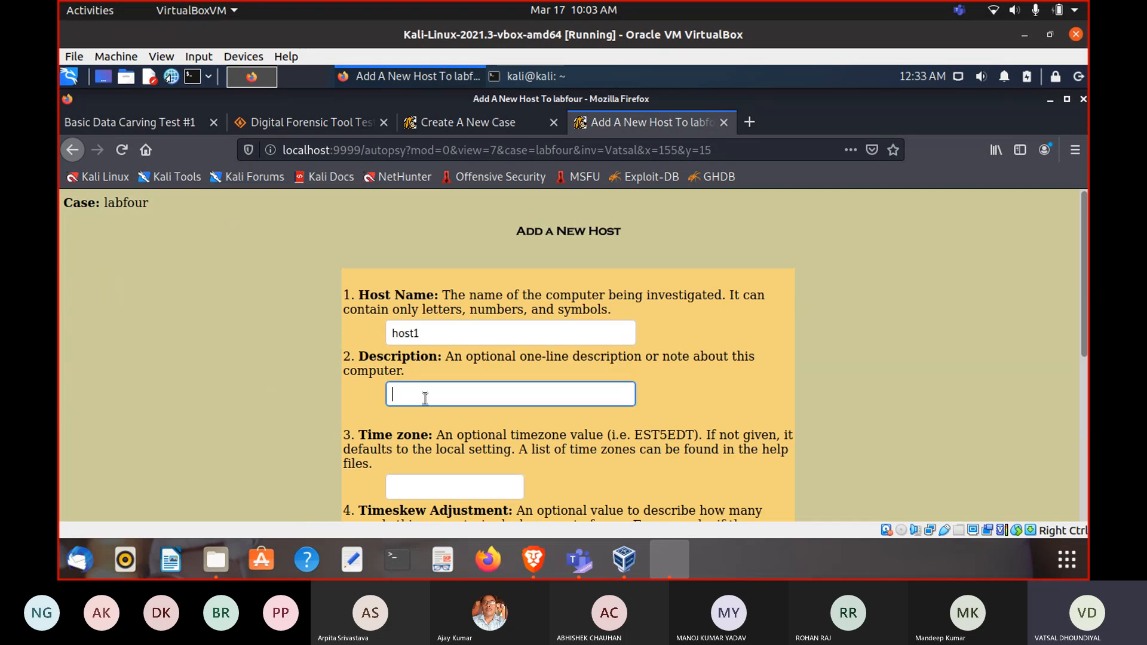
pyautogui.write('kali')
pyautogui.scroll(-3, 425, 398)
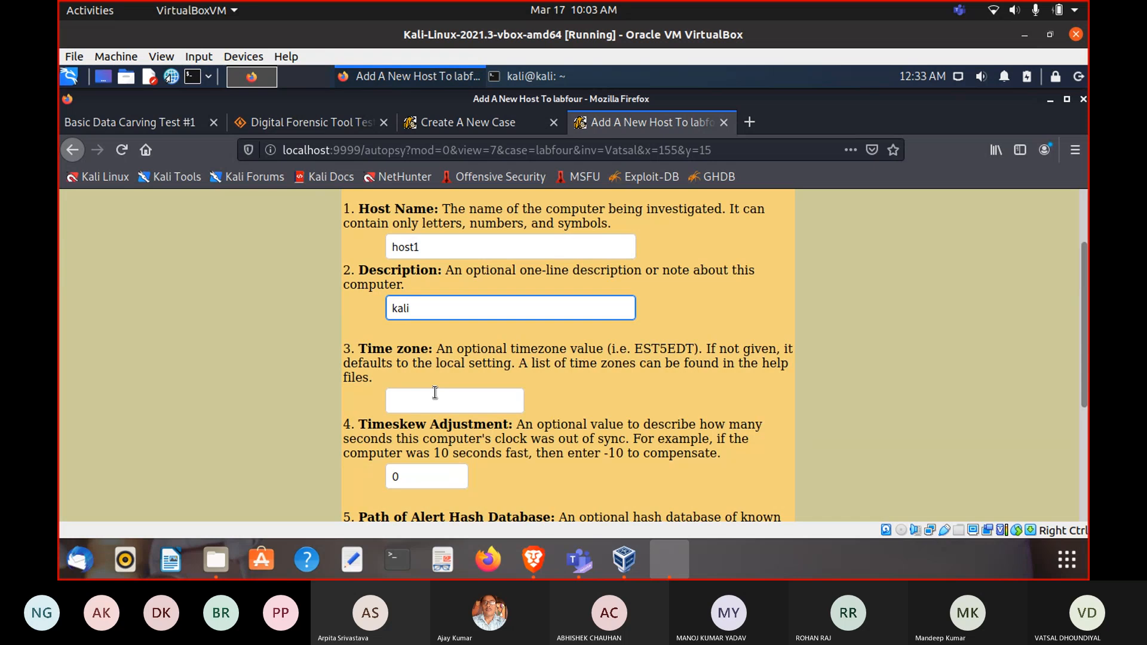
pyautogui.scroll(-3, 435, 393)
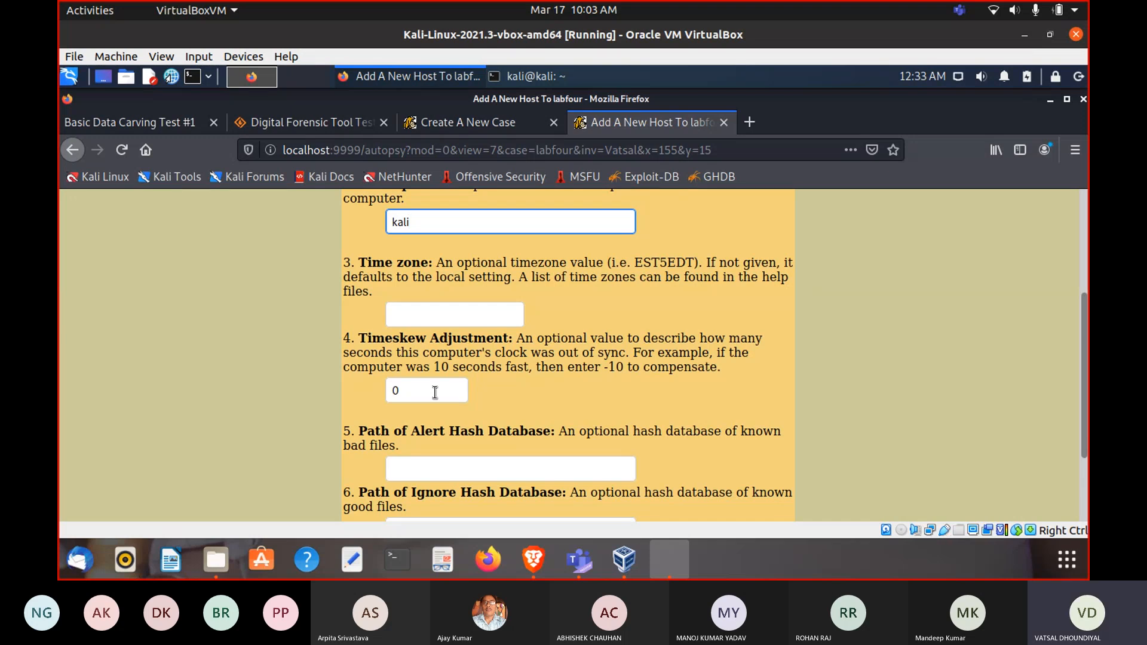
pyautogui.scroll(-1, 435, 392)
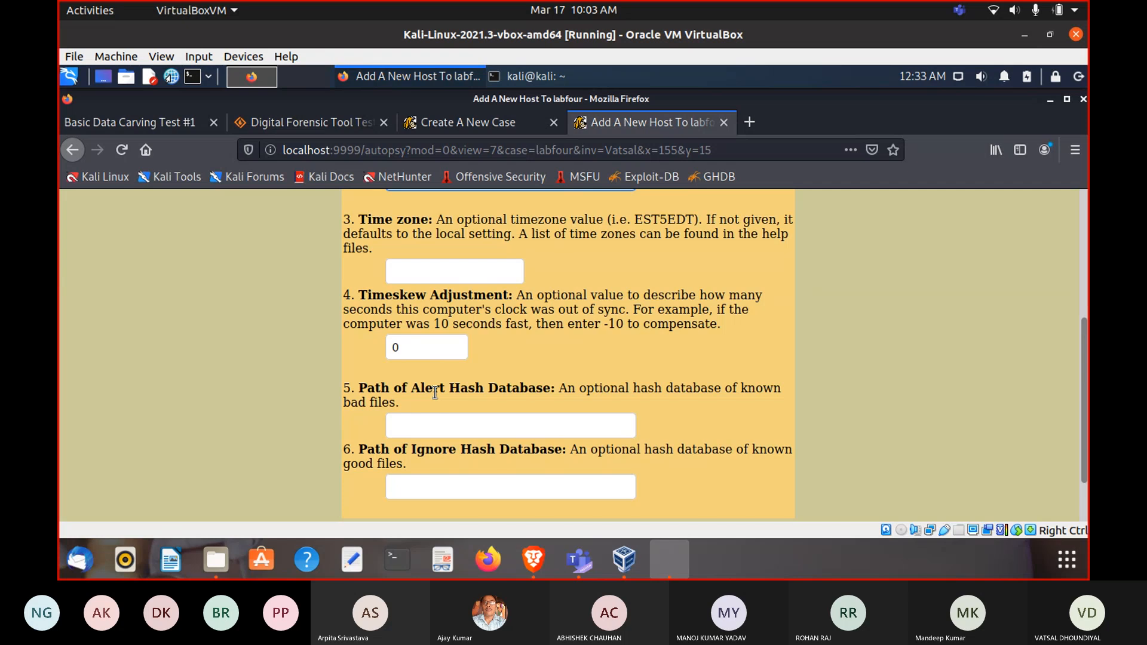
pyautogui.scroll(-1, 435, 392)
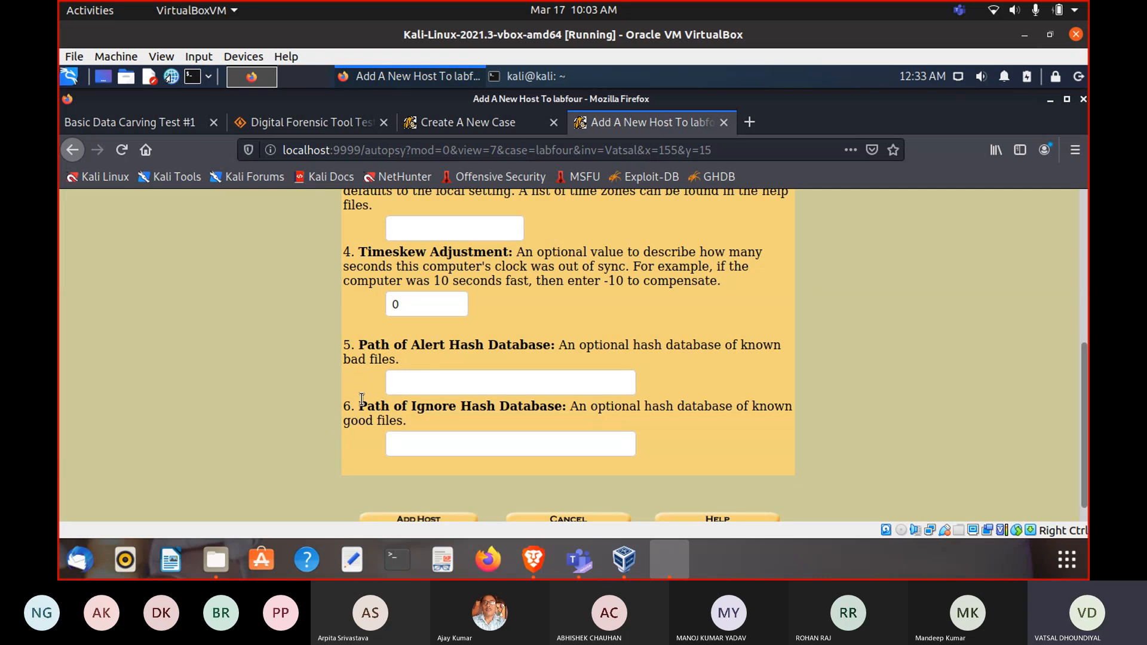
pyautogui.scroll(-1, 362, 399)
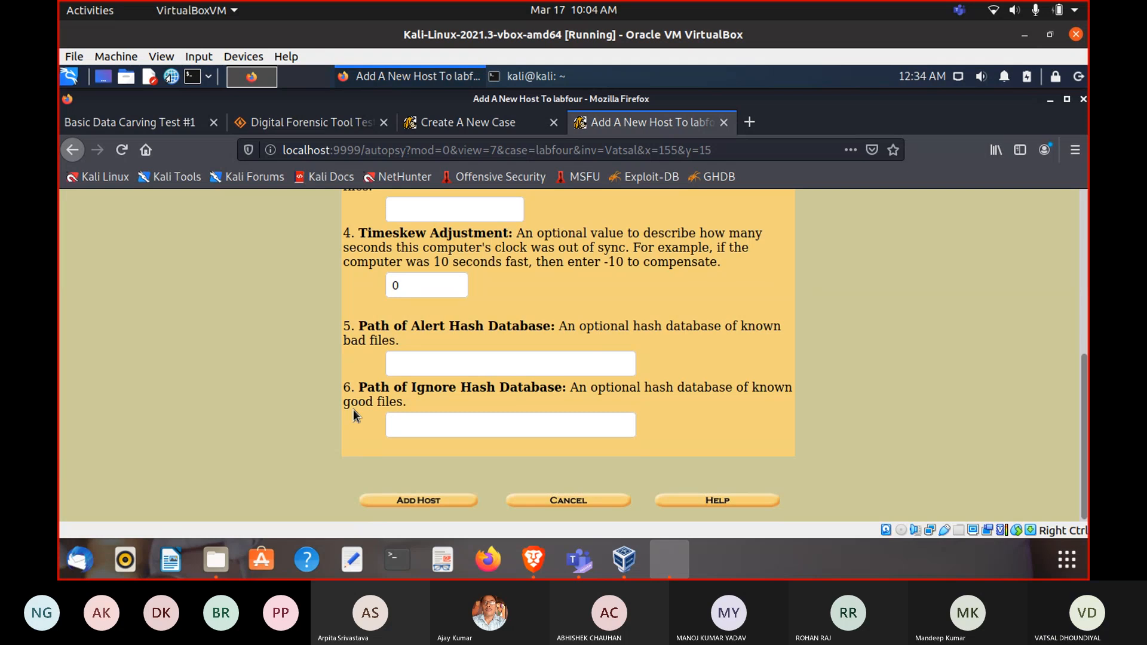
pyautogui.click(395, 501)
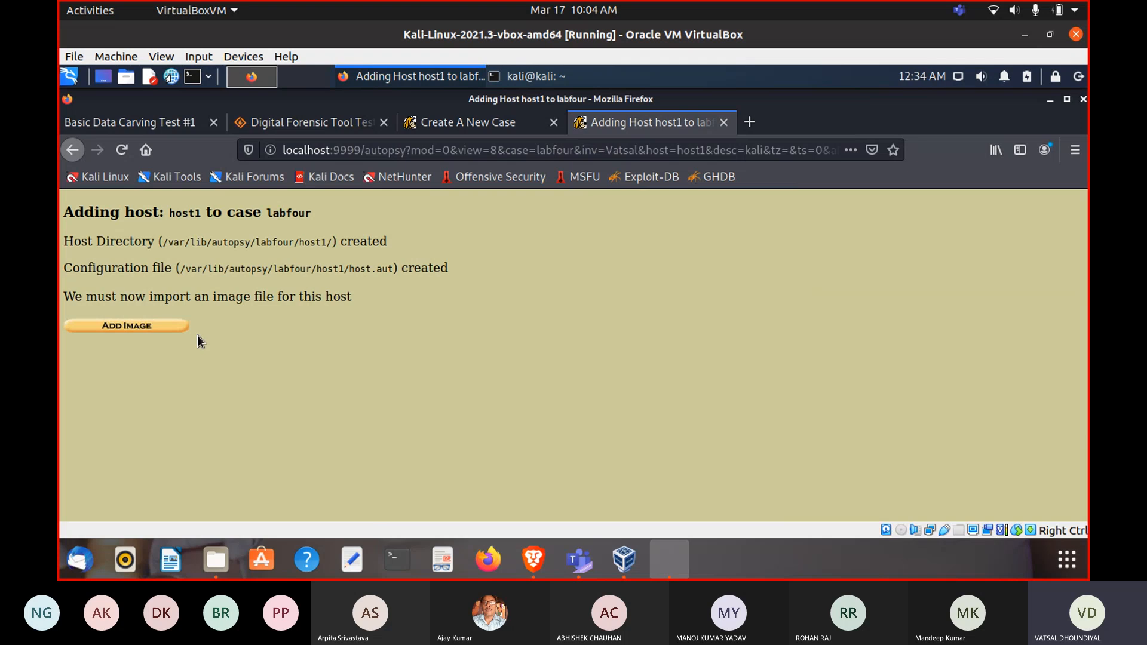
# - Start adding an image file to host1 and make the image location field ready for entry
pyautogui.click(174, 327)
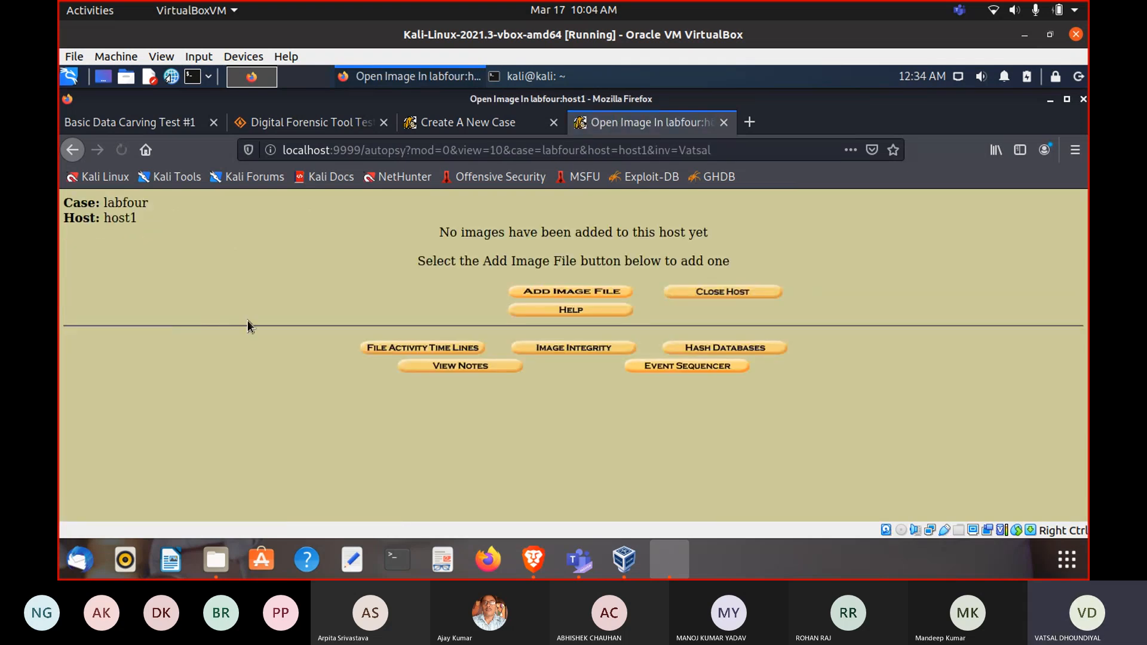
pyautogui.click(556, 295)
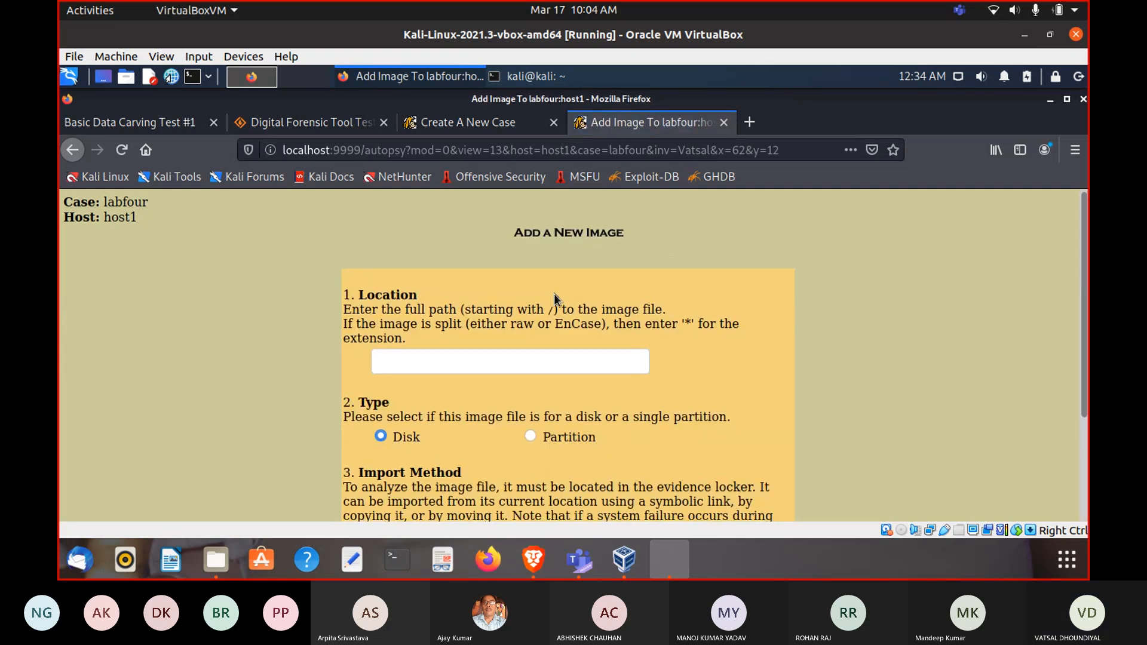
pyautogui.scroll(-3, 554, 293)
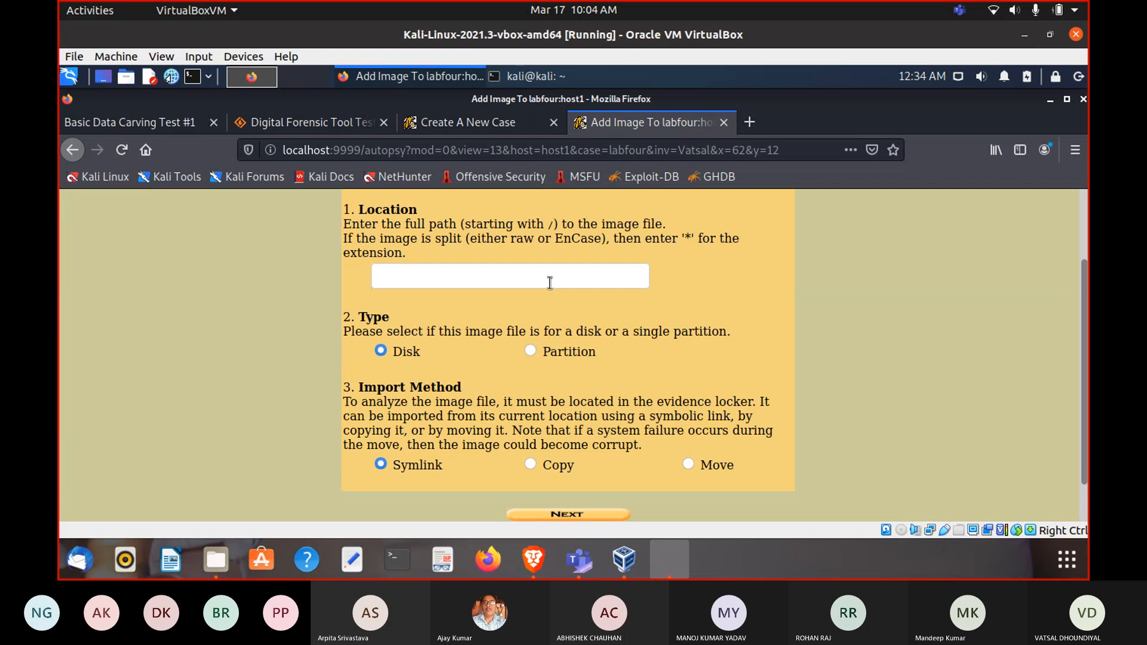
pyautogui.click(545, 280)
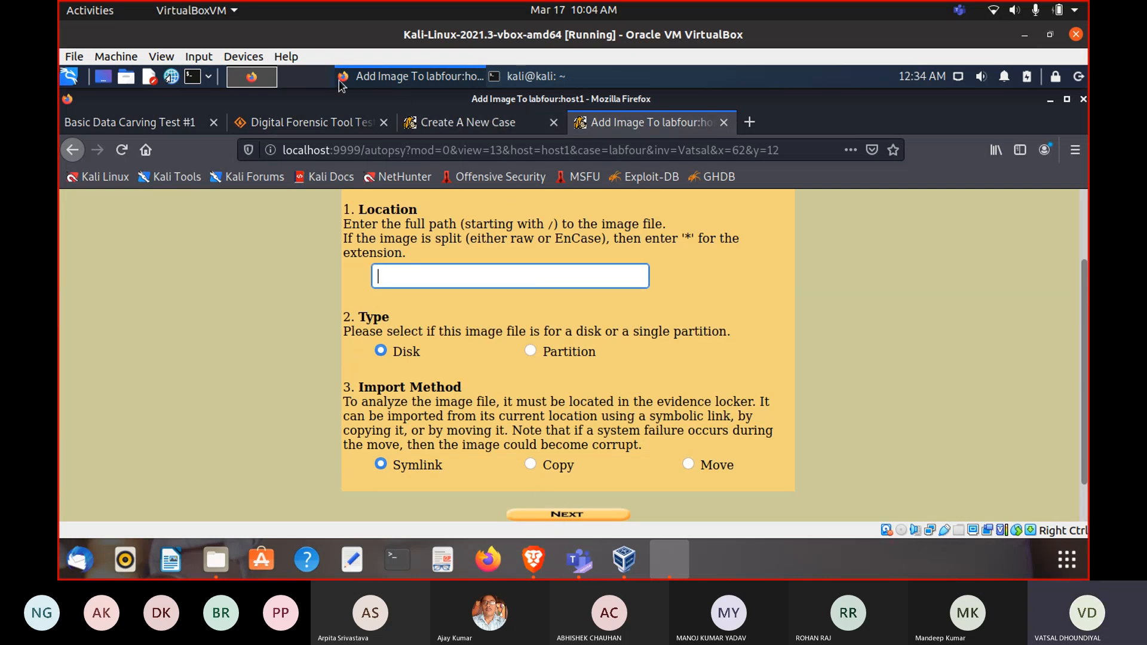
# - Open the digitalforensics folder on the Desktop and view the properties of 11-carve-fat.dd to check its location
pyautogui.click(125, 77)
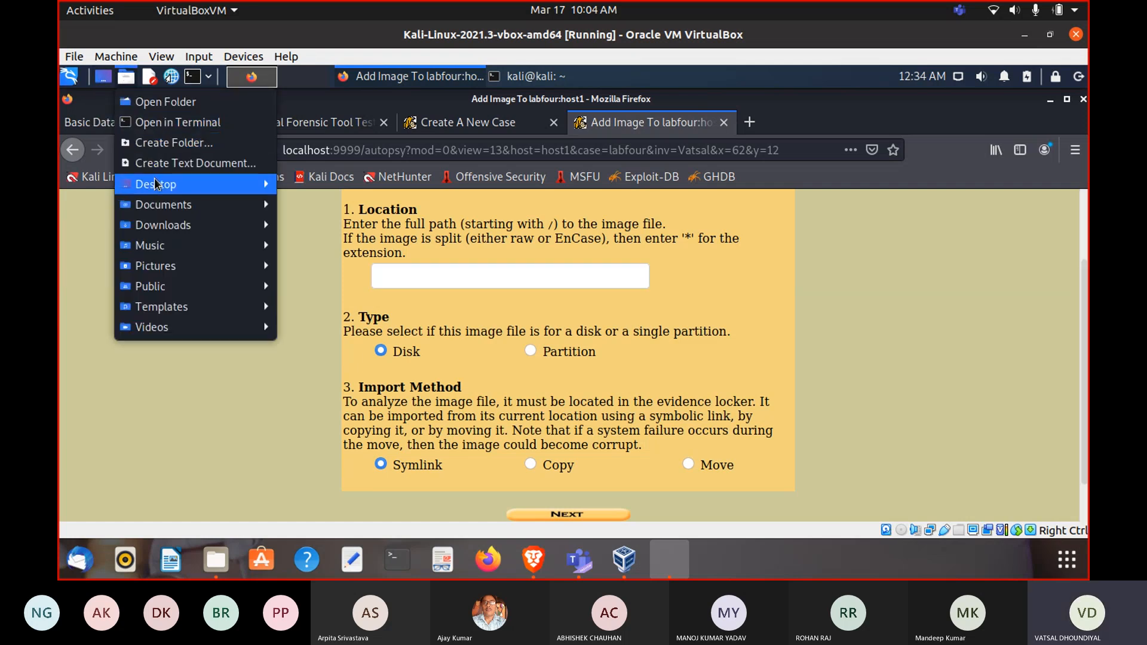
pyautogui.moveTo(156, 184)
pyautogui.moveTo(412, 273)
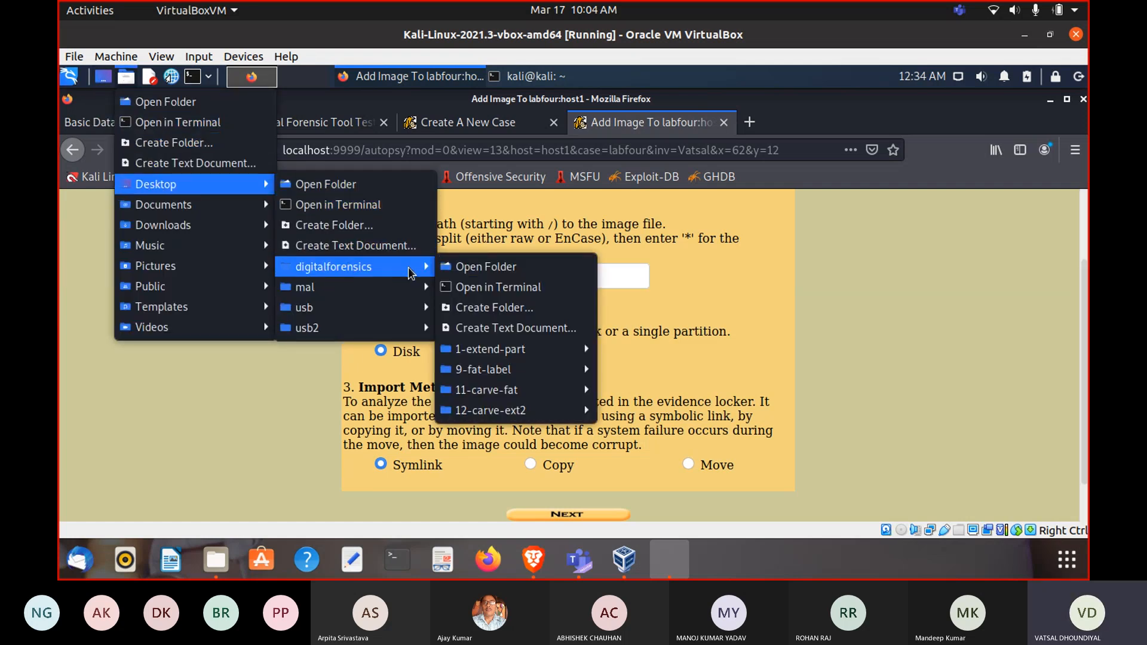
pyautogui.click(458, 267)
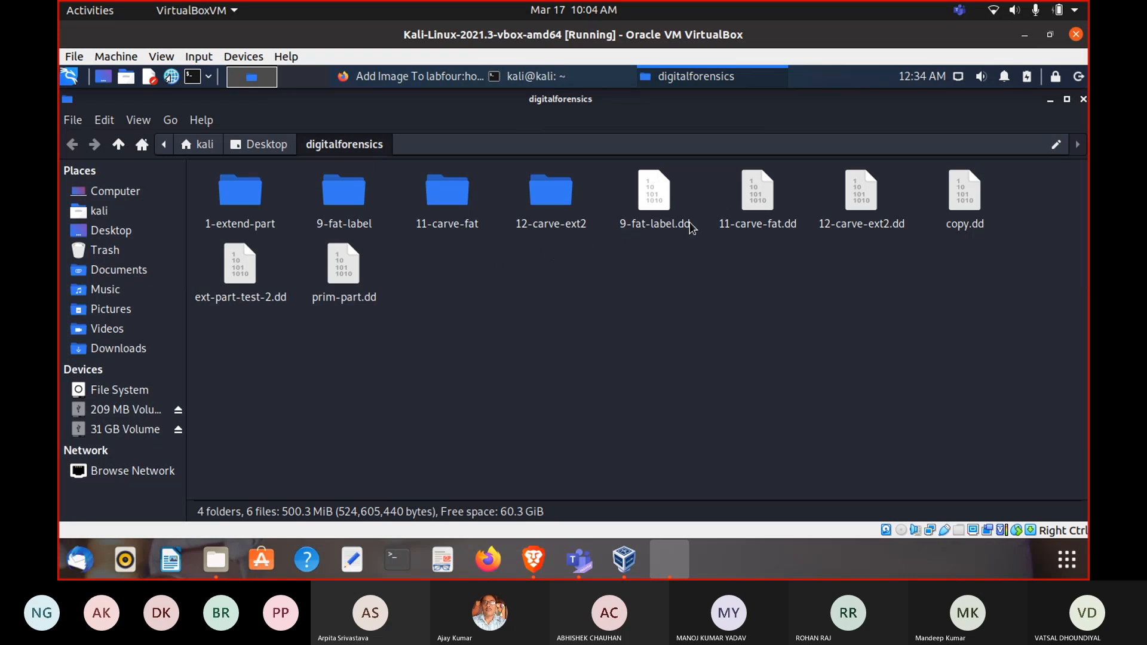
pyautogui.click(751, 214)
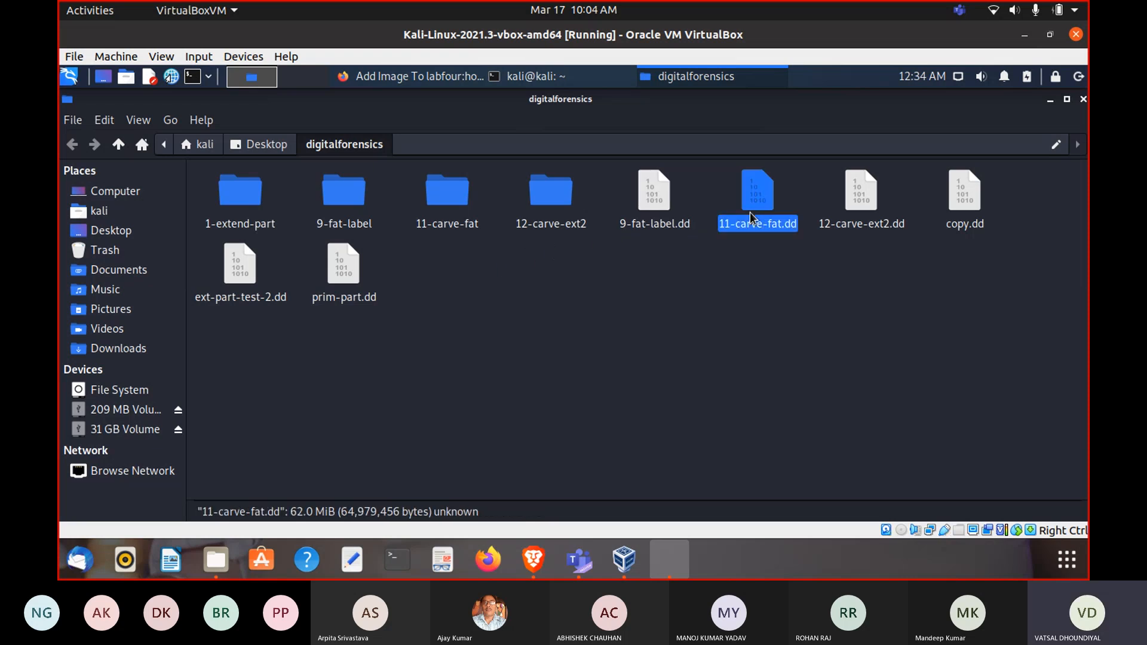
pyautogui.rightClick(751, 213)
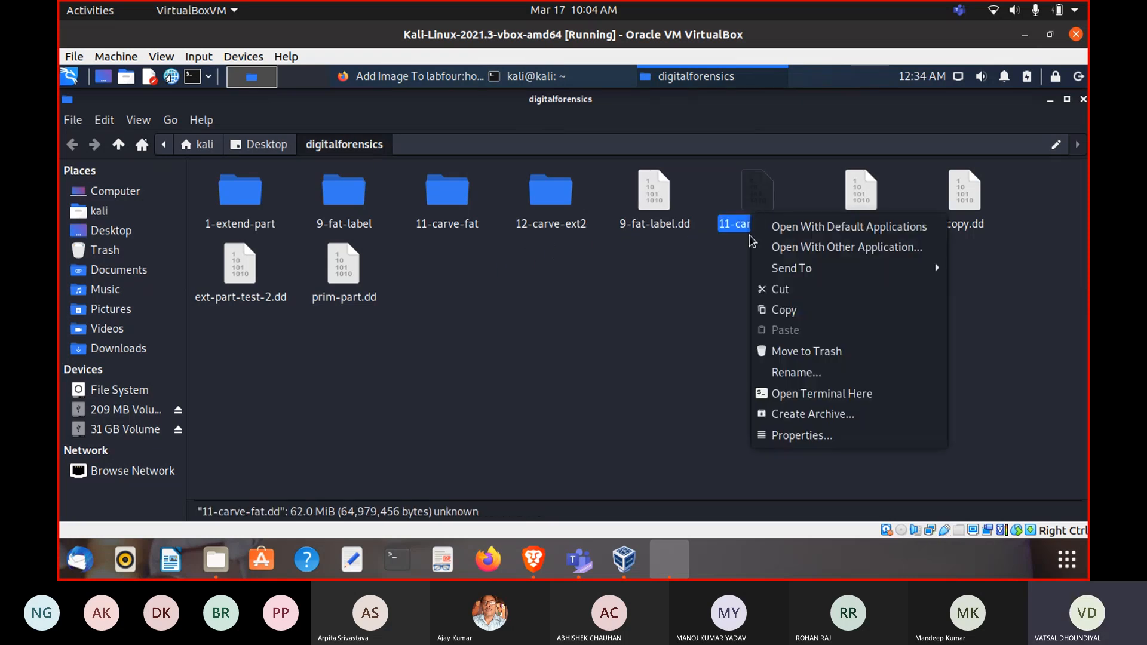
pyautogui.click(780, 436)
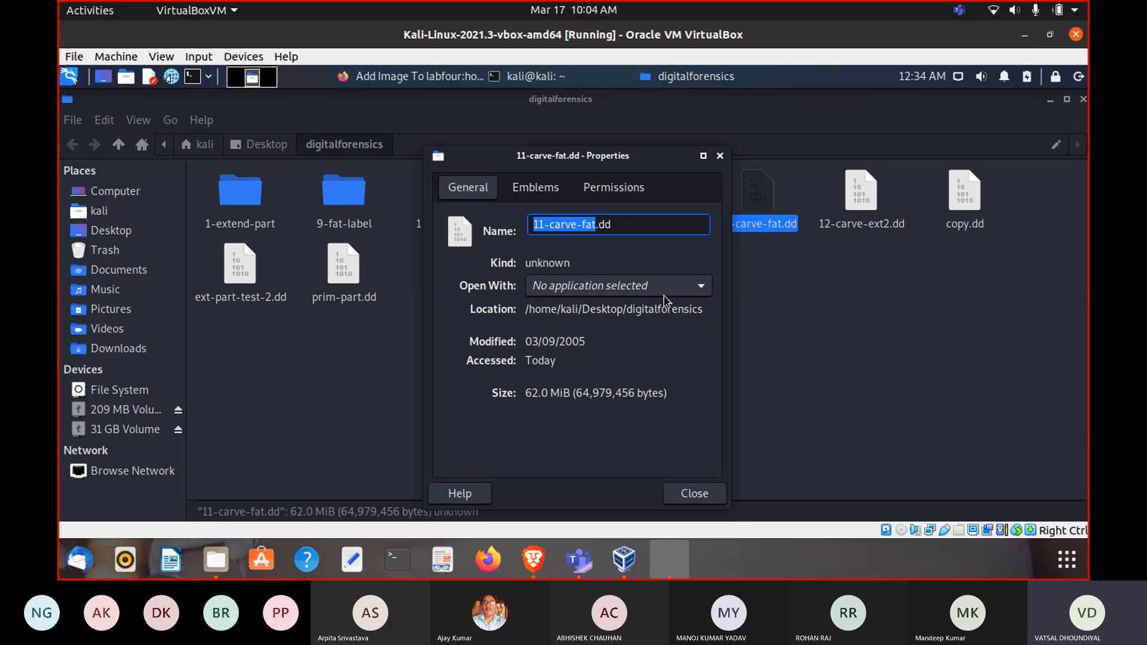
# - Copy the full location path from the 11-carve-fat.dd properties and paste it into Autopsy's image location field
pyautogui.doubleClick(701, 310)
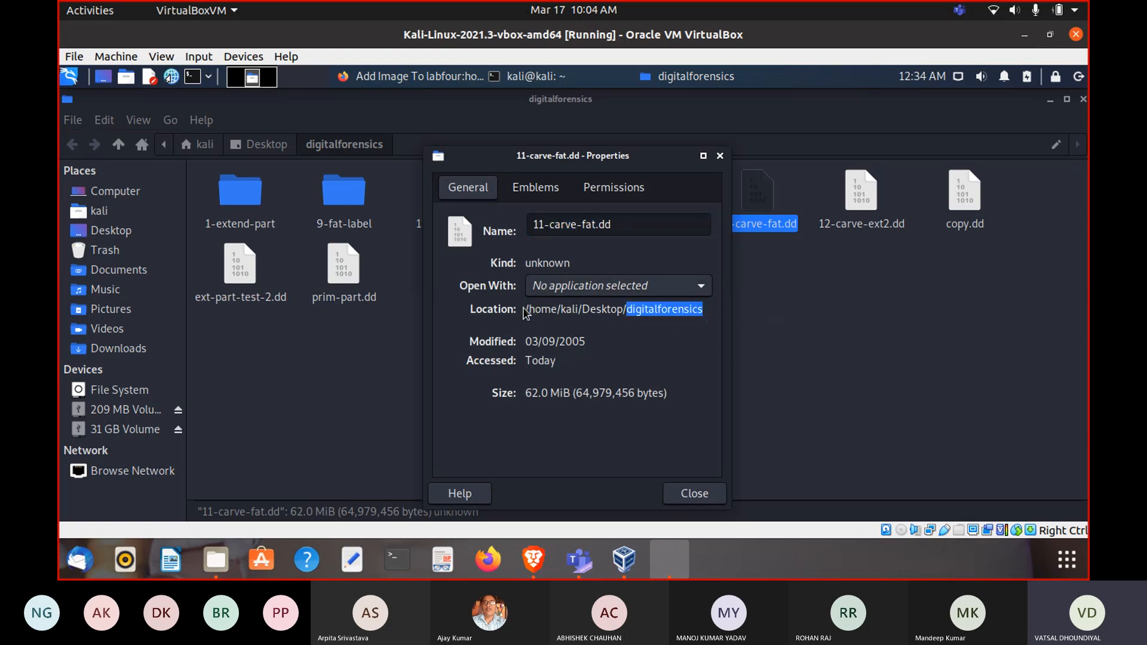
pyautogui.doubleClick(606, 309)
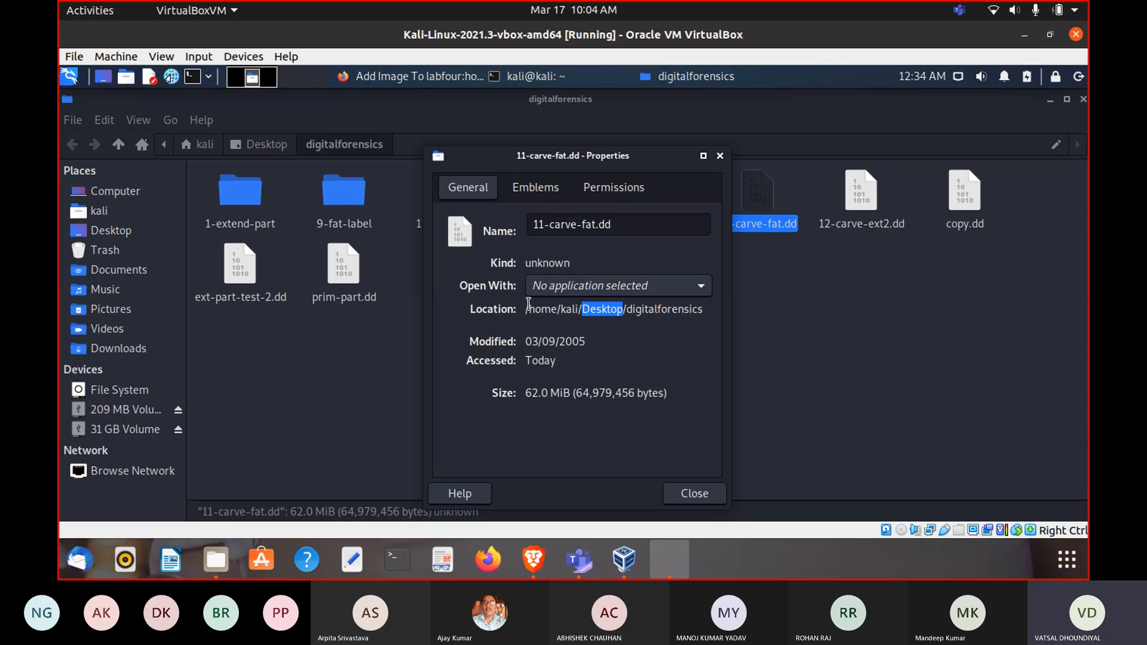
pyautogui.moveTo(525, 310); pyautogui.dragTo(703, 309)
pyautogui.rightClick(699, 309)
pyautogui.click(732, 344)
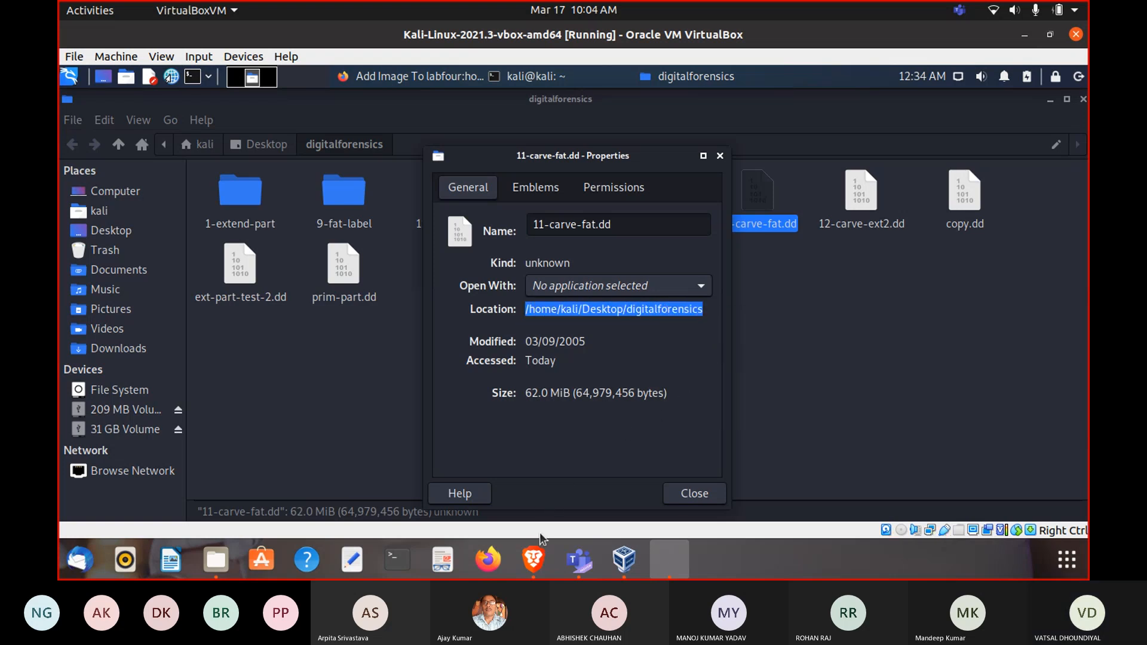
pyautogui.click(412, 76)
pyautogui.rightClick(442, 274)
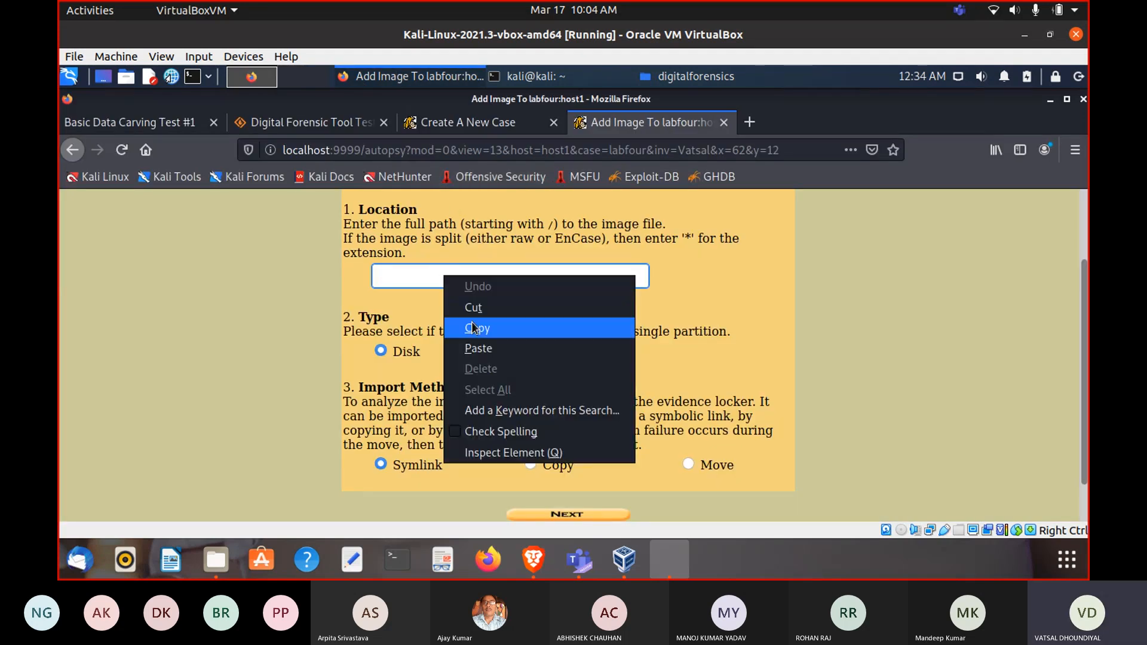
pyautogui.click(504, 340)
# - Complete the image location as /home/kali/Desktop/digitalforensics/11-carve-fat.dd, checking the file name in the digitalforensics folder
pyautogui.write('/11')
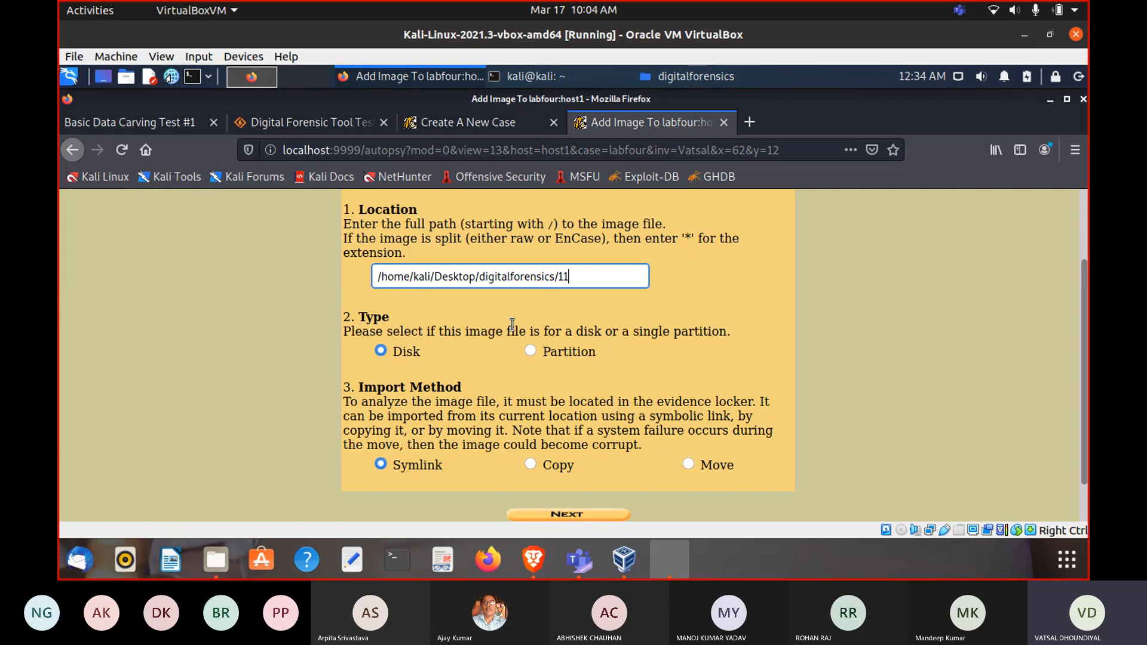
pyautogui.write('-')
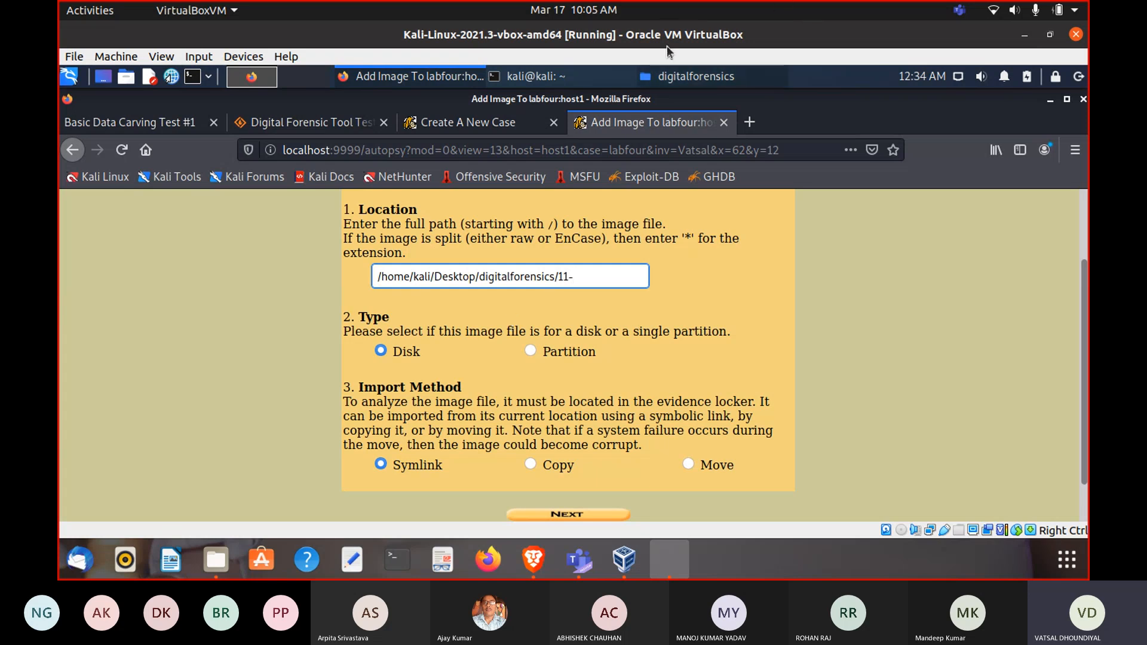
pyautogui.click(699, 75)
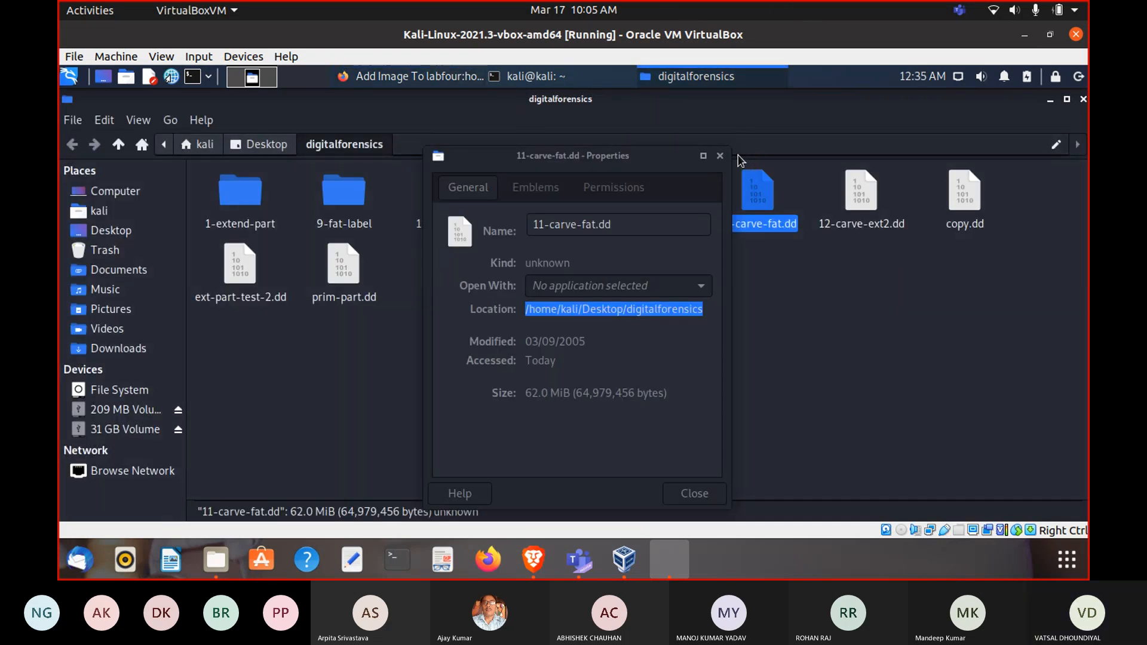
pyautogui.click(453, 83)
pyautogui.write('carve-fat')
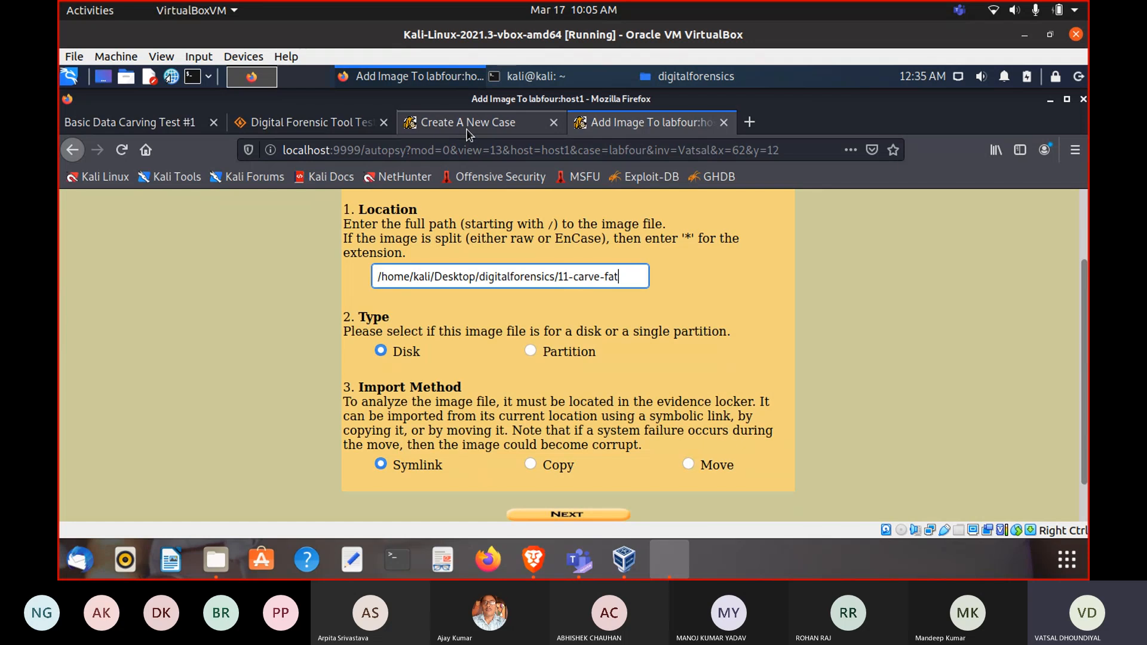
pyautogui.click(688, 78)
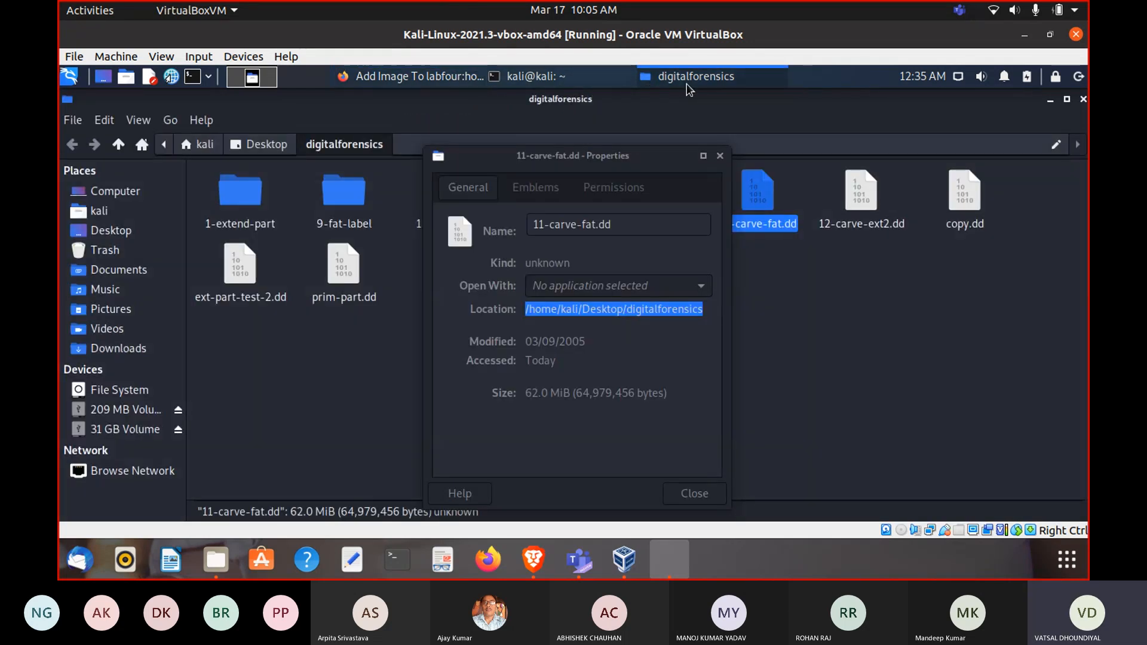
pyautogui.click(445, 76)
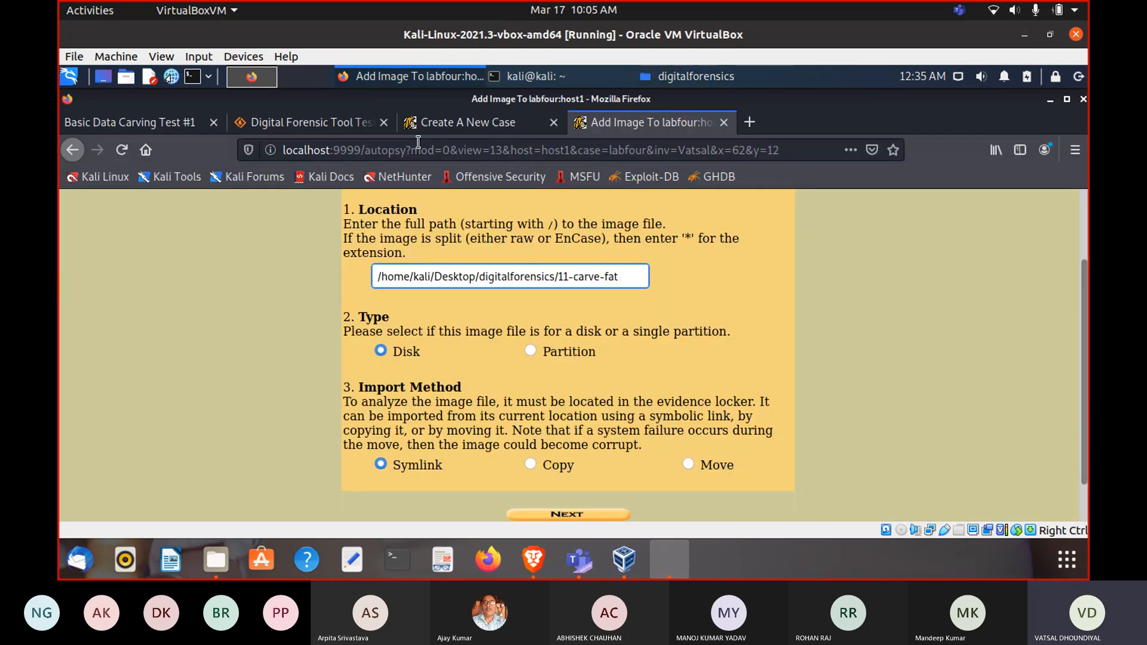
pyautogui.write('.dd')
# - Choose Copy as the import method, keep the image type as Disk, and continue to the image details
pyautogui.scroll(-1, 409, 373)
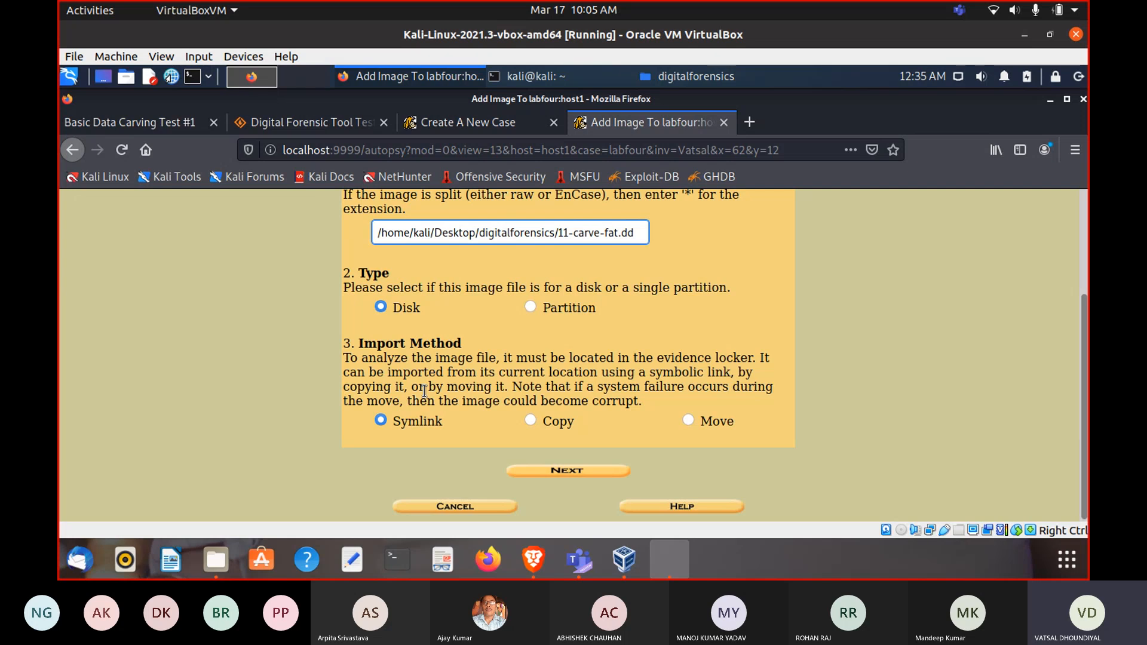
pyautogui.click(531, 420)
pyautogui.click(542, 470)
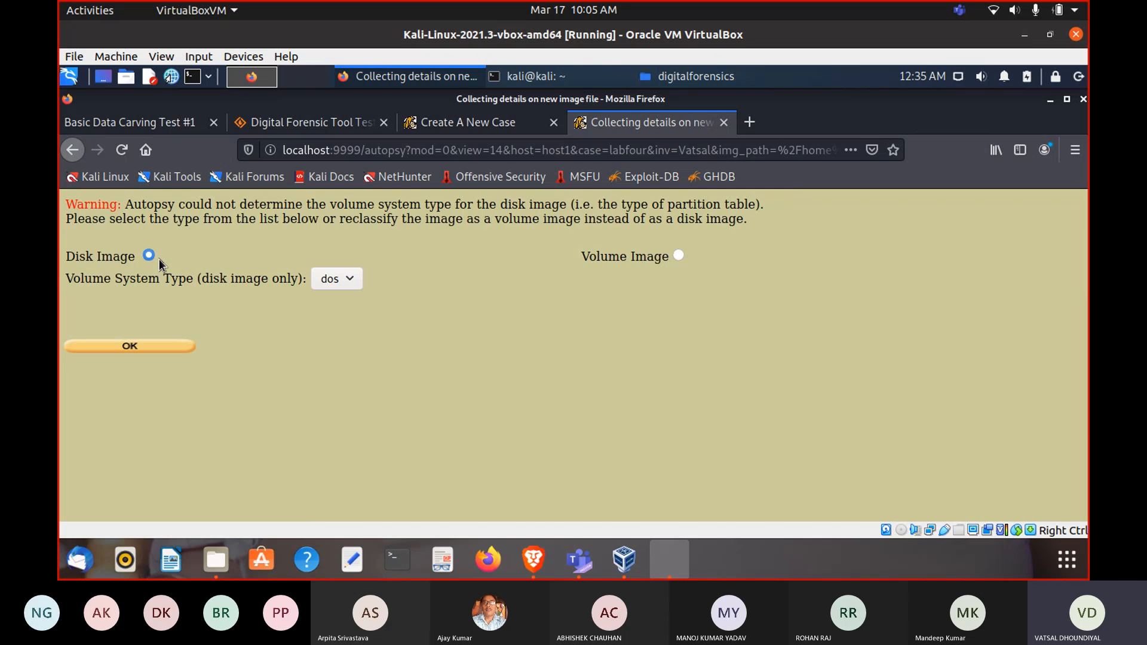
# - Accept the Disk Image classification with dos as the volume system type
pyautogui.click(350, 281)
pyautogui.click(349, 284)
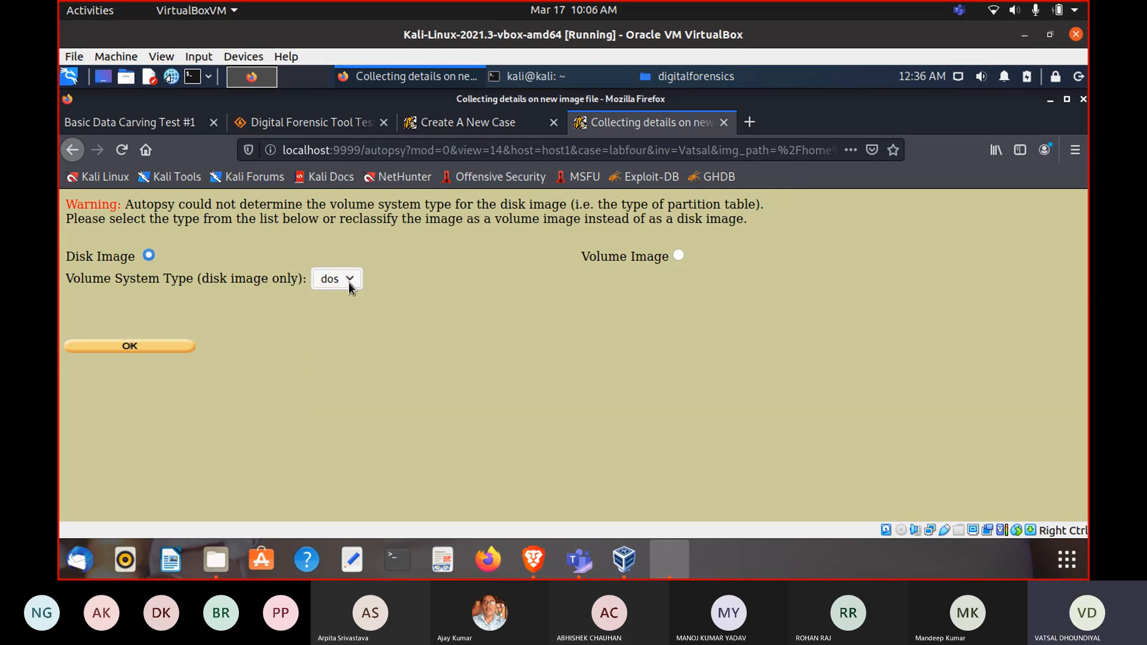
pyautogui.click(134, 346)
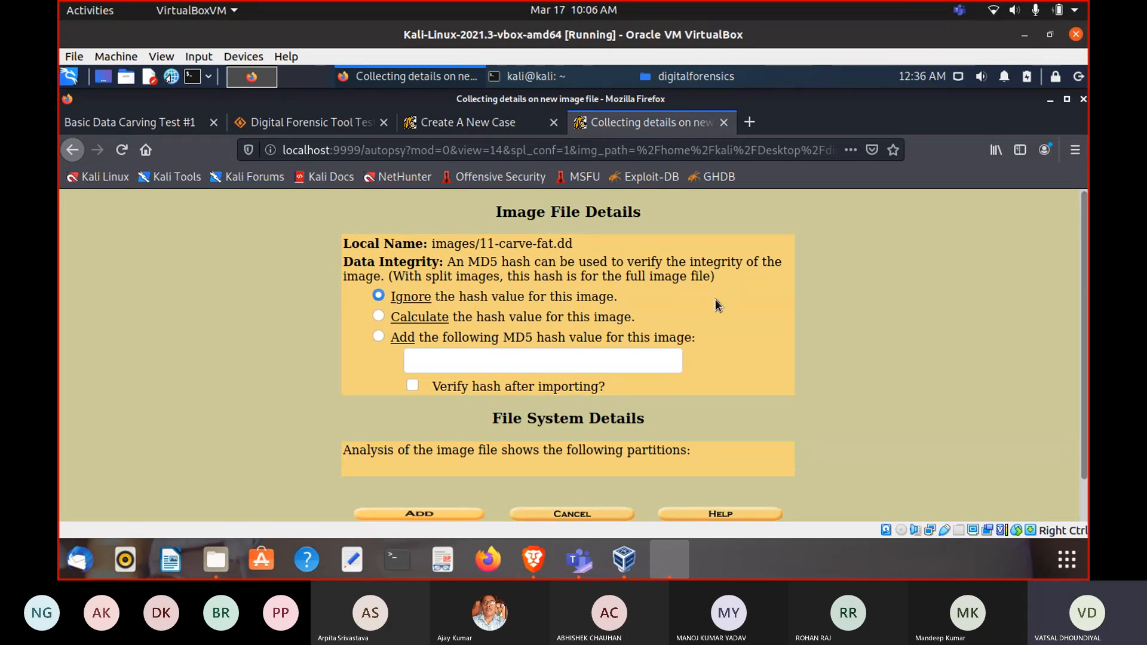
# - Add the image with its MD5 hash calculated and verified after importing, and return to the host manager
pyautogui.scroll(-1, 448, 305)
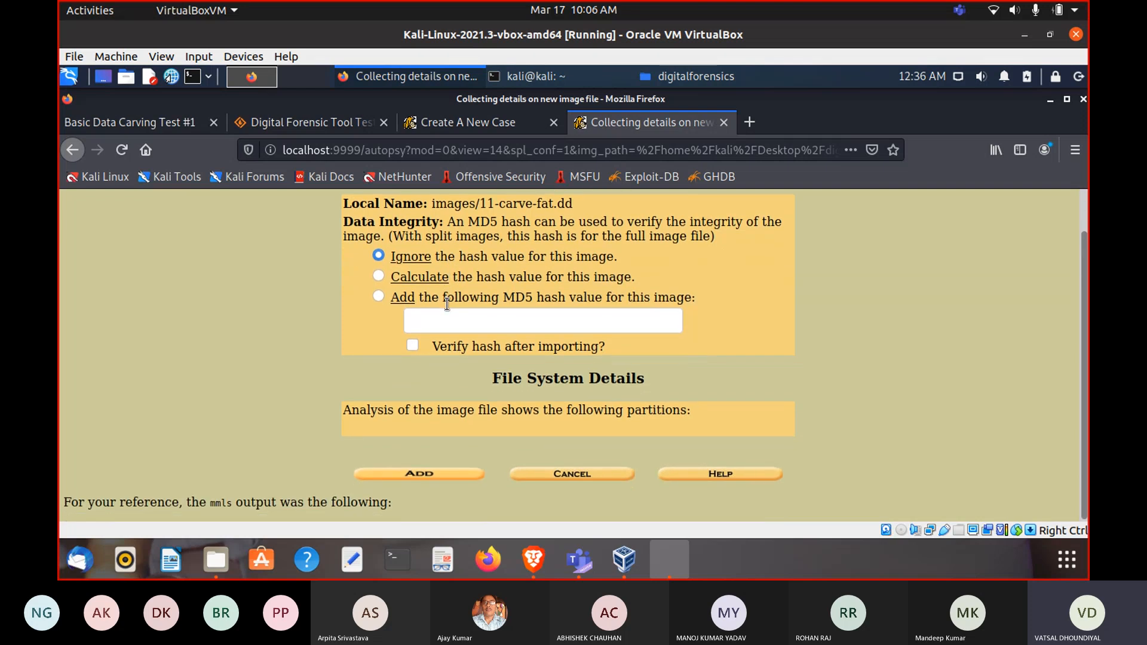
pyautogui.click(380, 276)
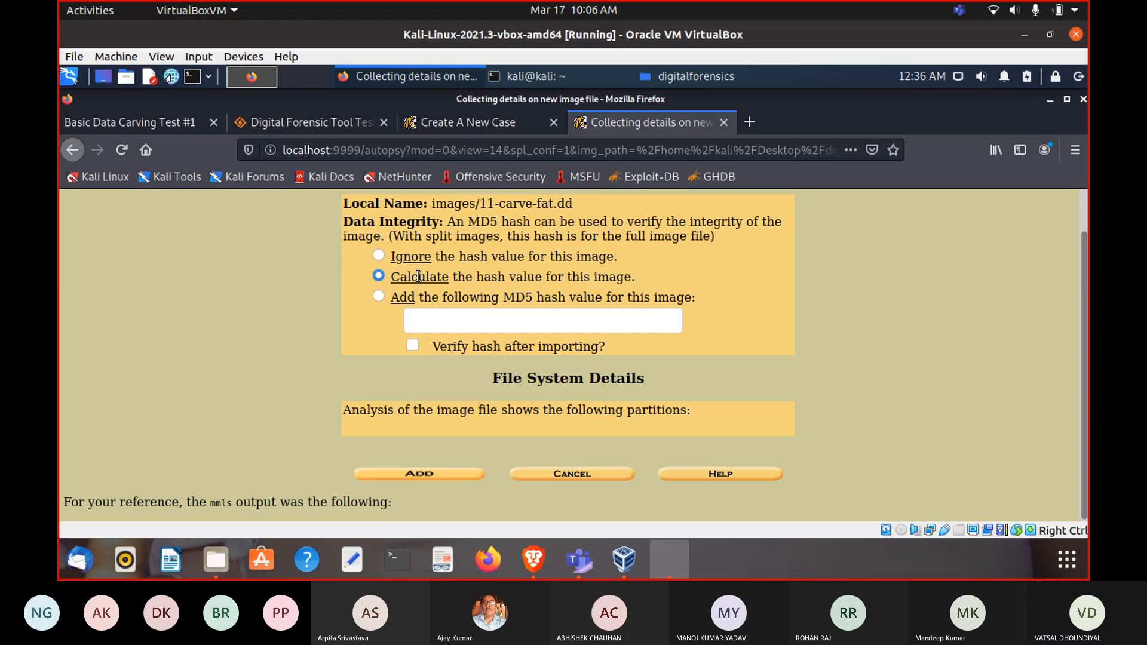
pyautogui.click(413, 346)
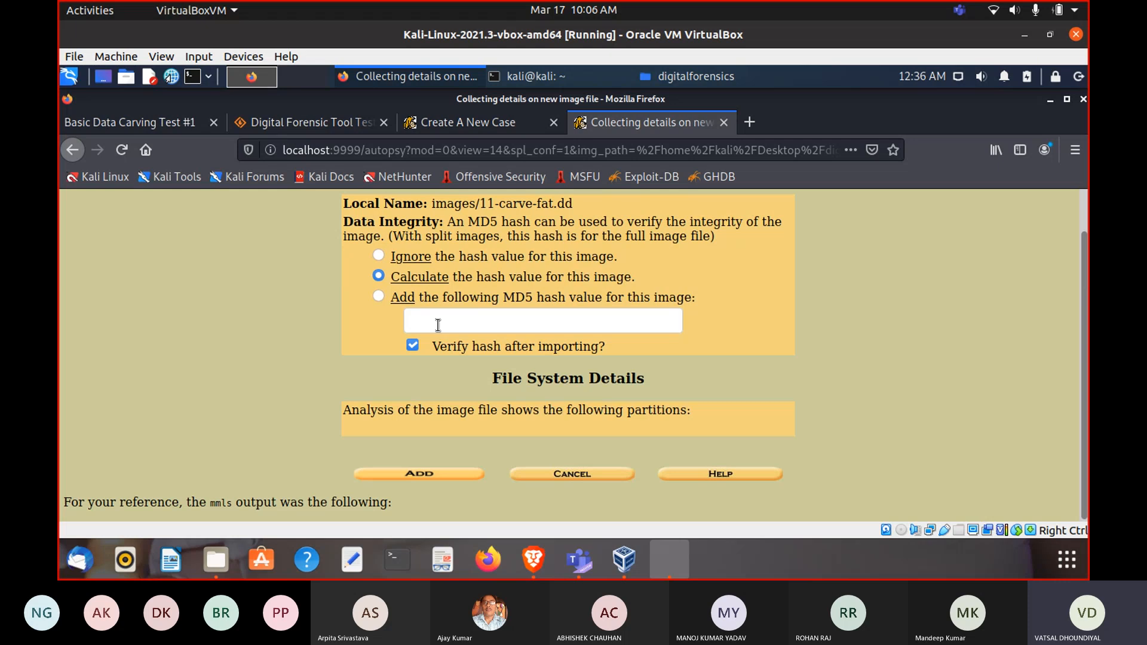
pyautogui.click(426, 471)
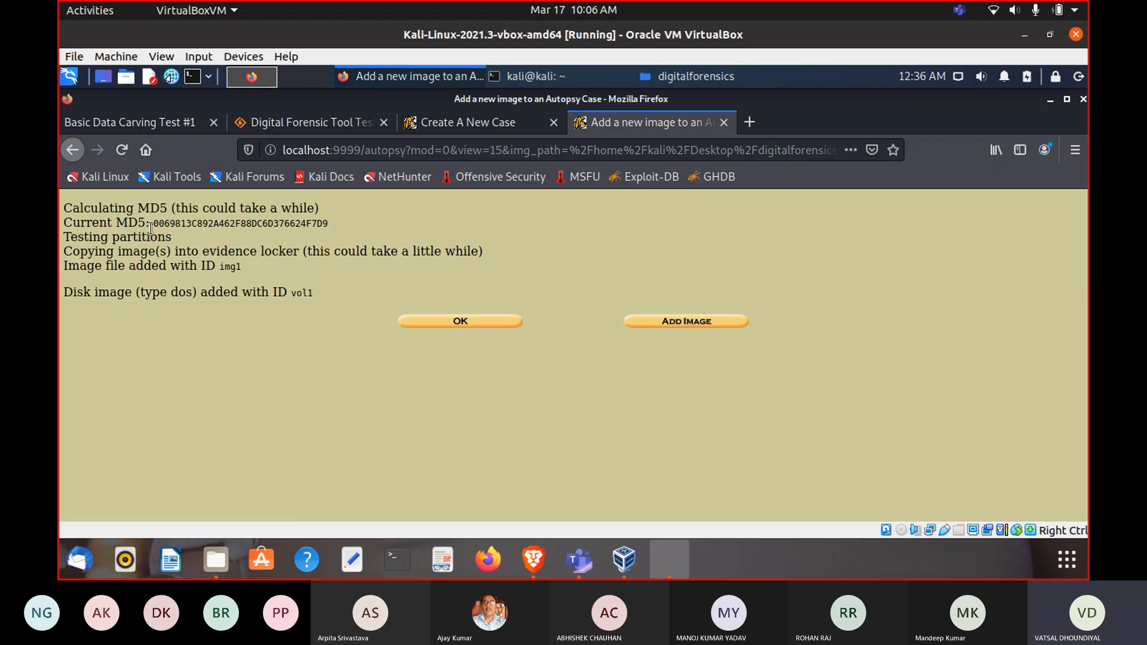
pyautogui.moveTo(149, 223); pyautogui.dragTo(335, 227)
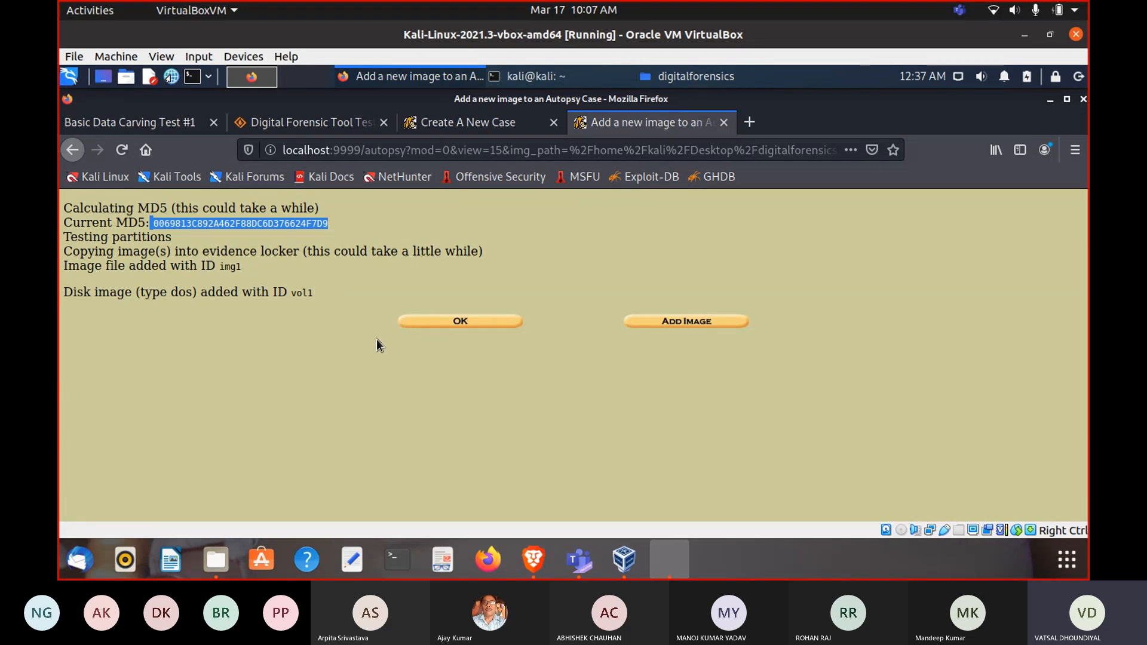
pyautogui.click(435, 323)
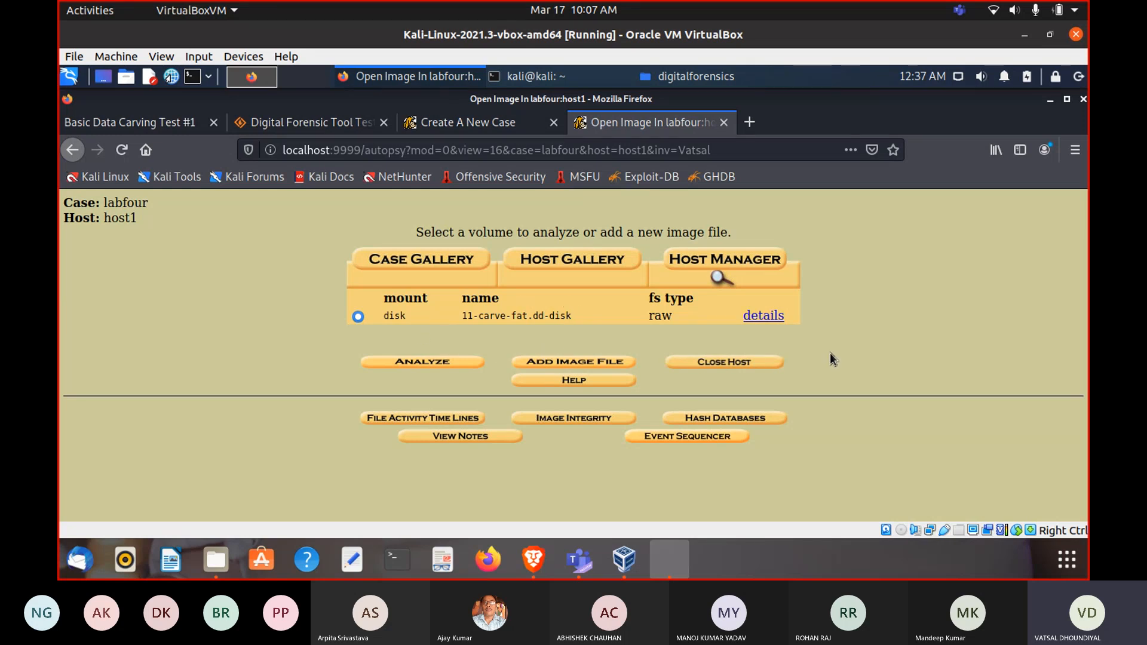
# - Review the details and string extraction options of the 11-carve-fat.dd-disk volume, and close them
pyautogui.click(763, 317)
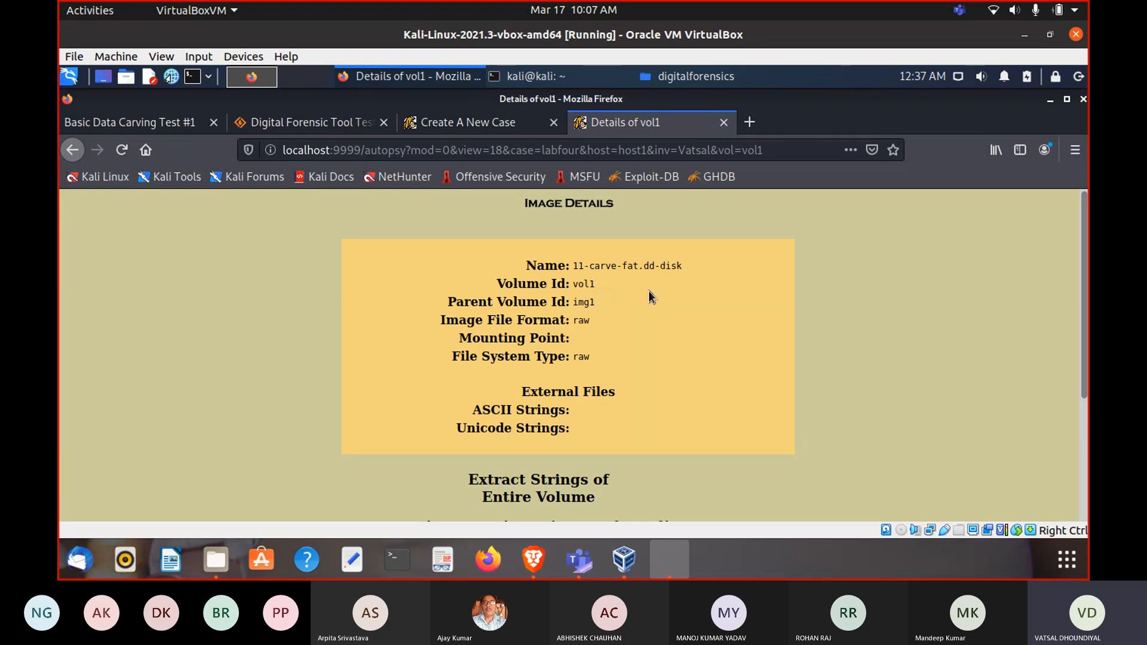
pyautogui.scroll(-3, 633, 311)
pyautogui.scroll(-3, 625, 330)
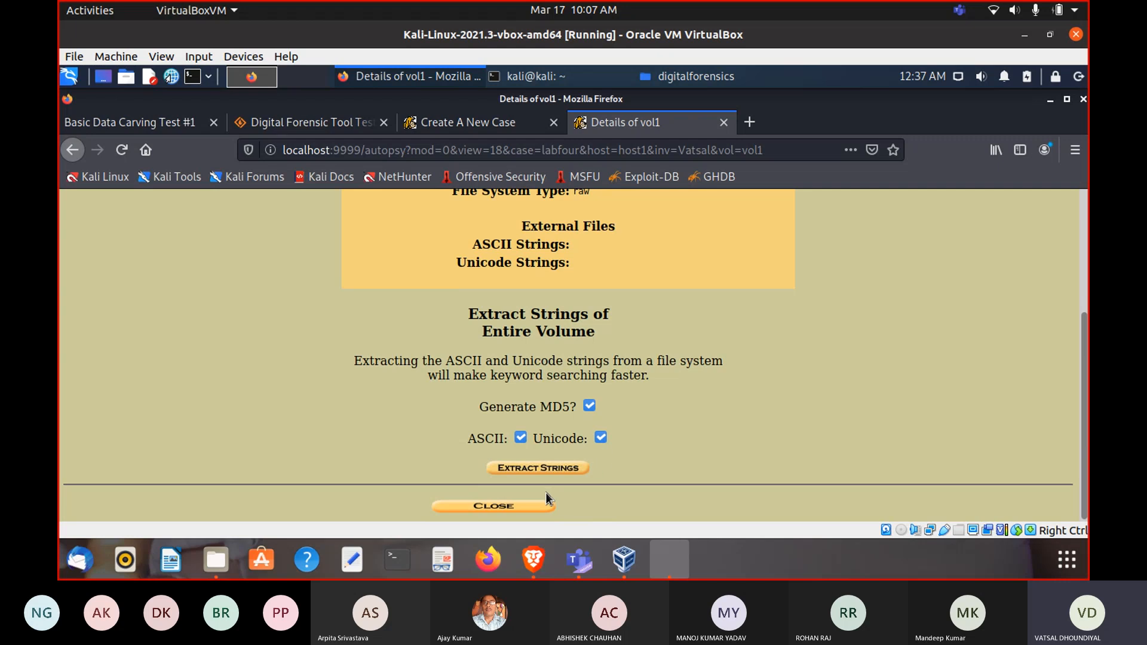
pyautogui.click(529, 507)
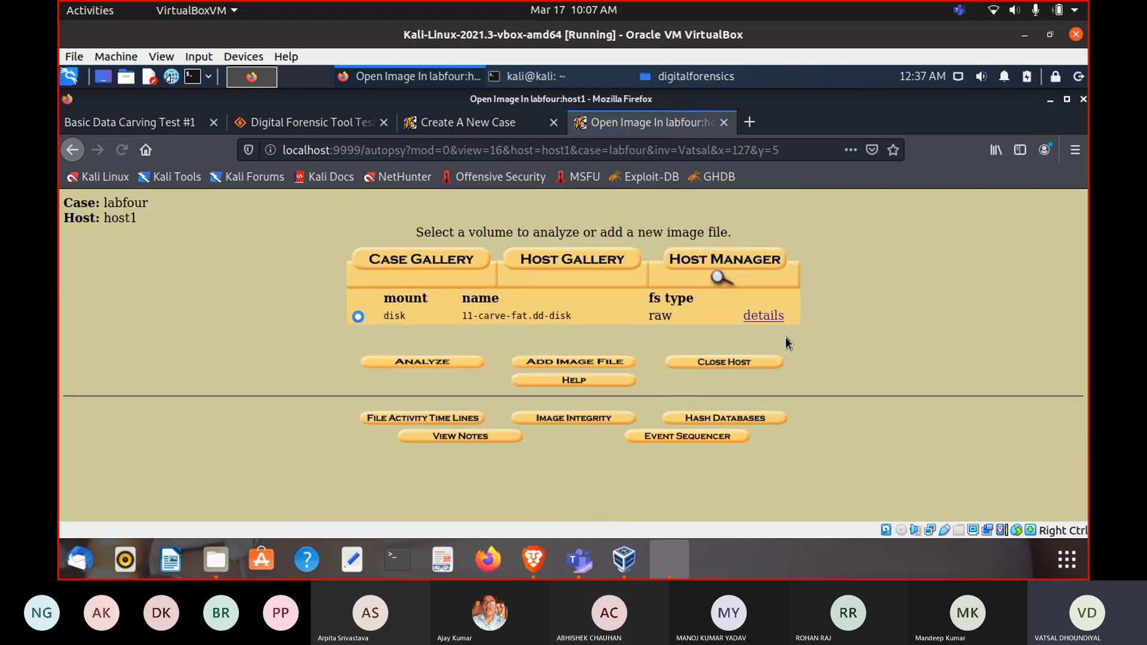
# - Open the 11-carve-fat.dd-disk volume for analysis and view its disk image details
pyautogui.click(421, 363)
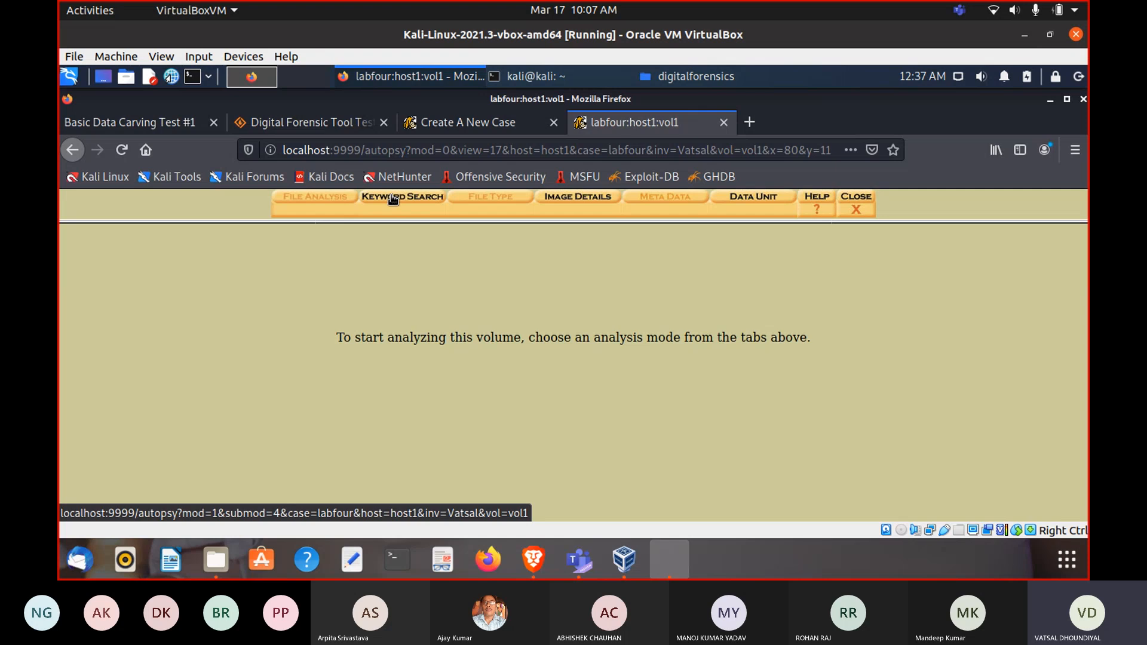
pyautogui.click(567, 199)
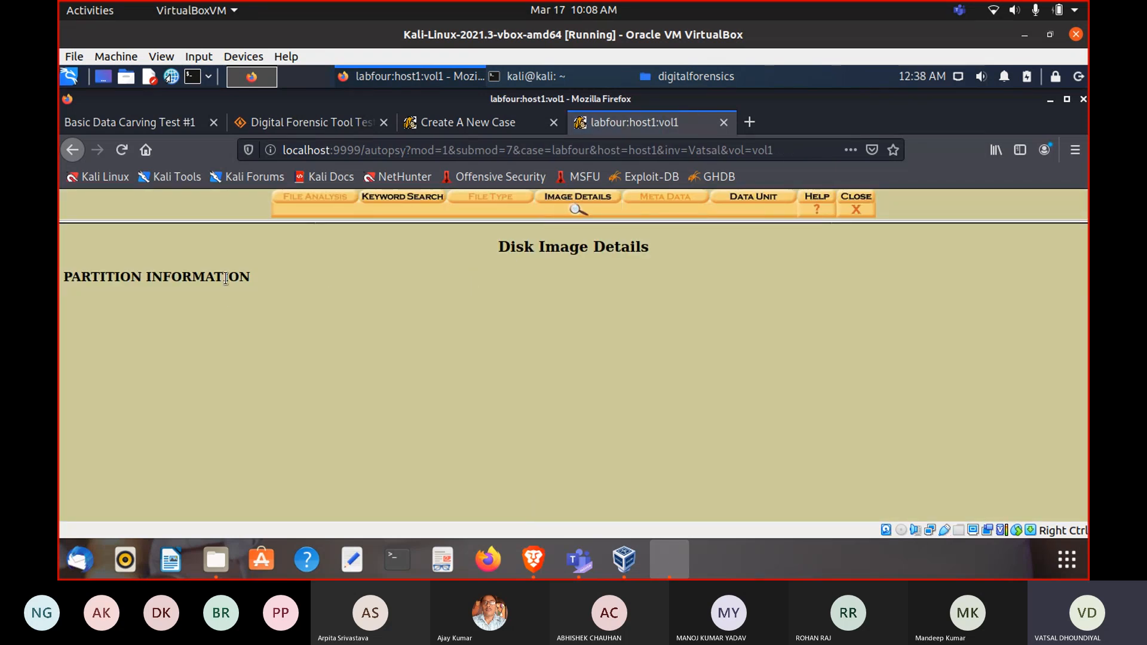
pyautogui.click(577, 210)
# - Try to view a data unit without giving a unit number, and close the volume analysis
pyautogui.click(736, 201)
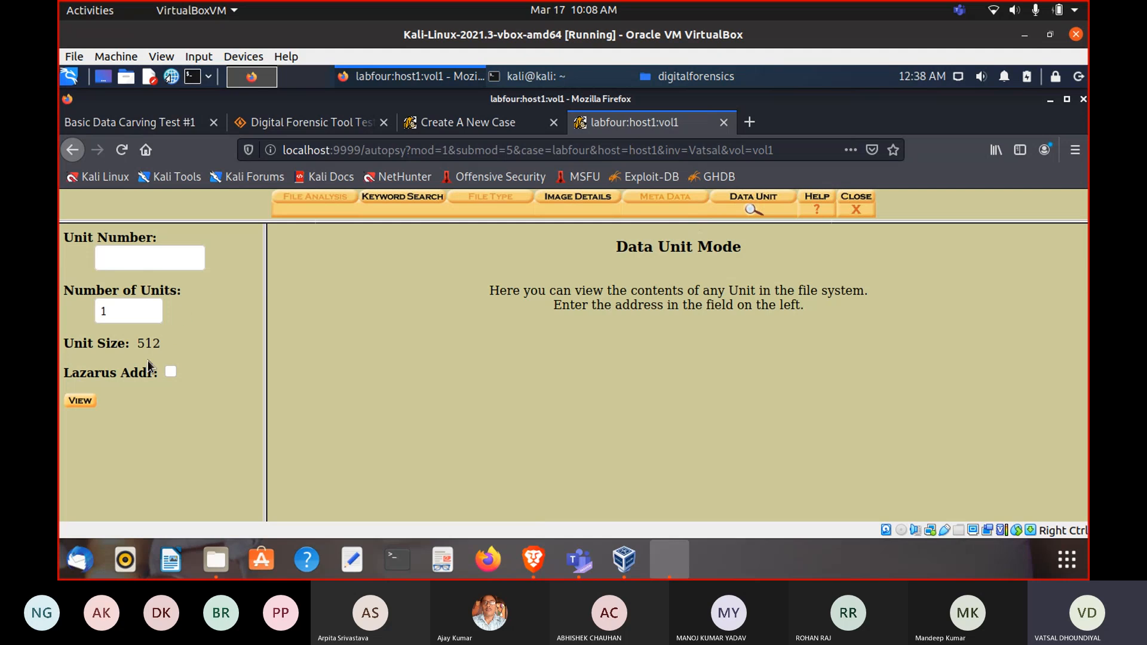
pyautogui.click(81, 401)
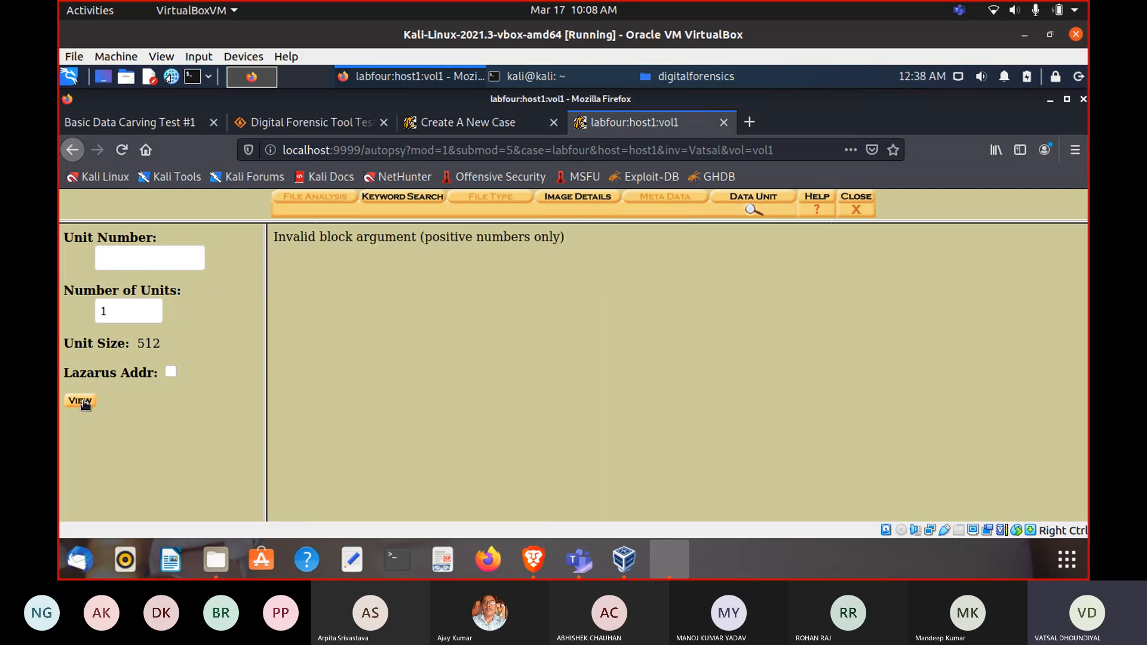
pyautogui.click(117, 314)
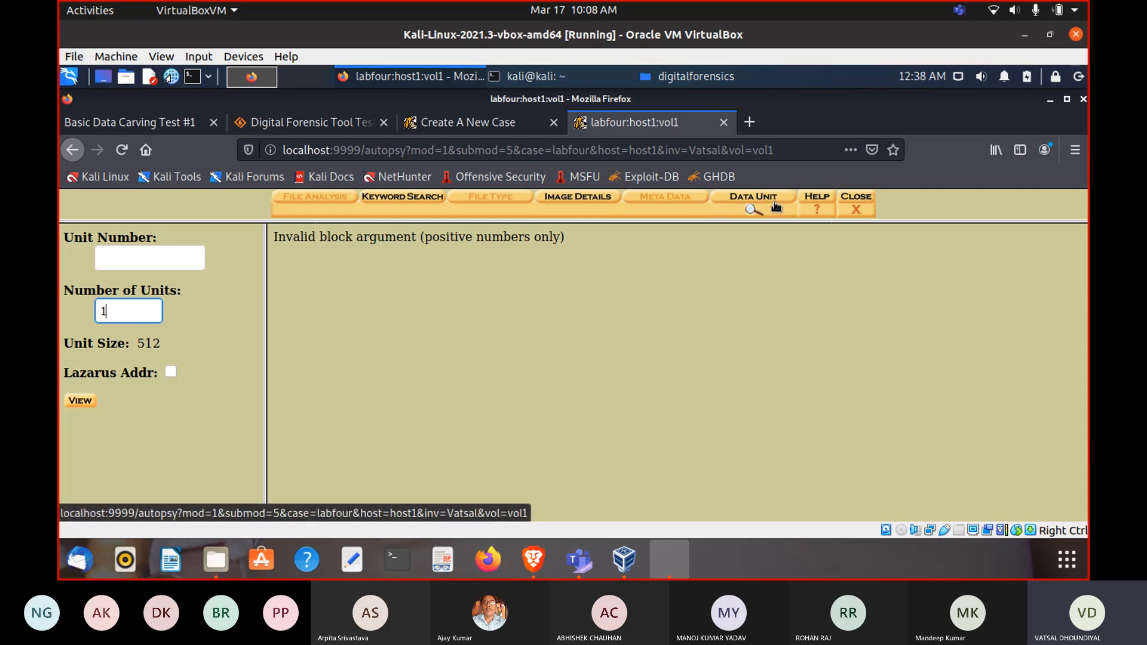
pyautogui.click(854, 203)
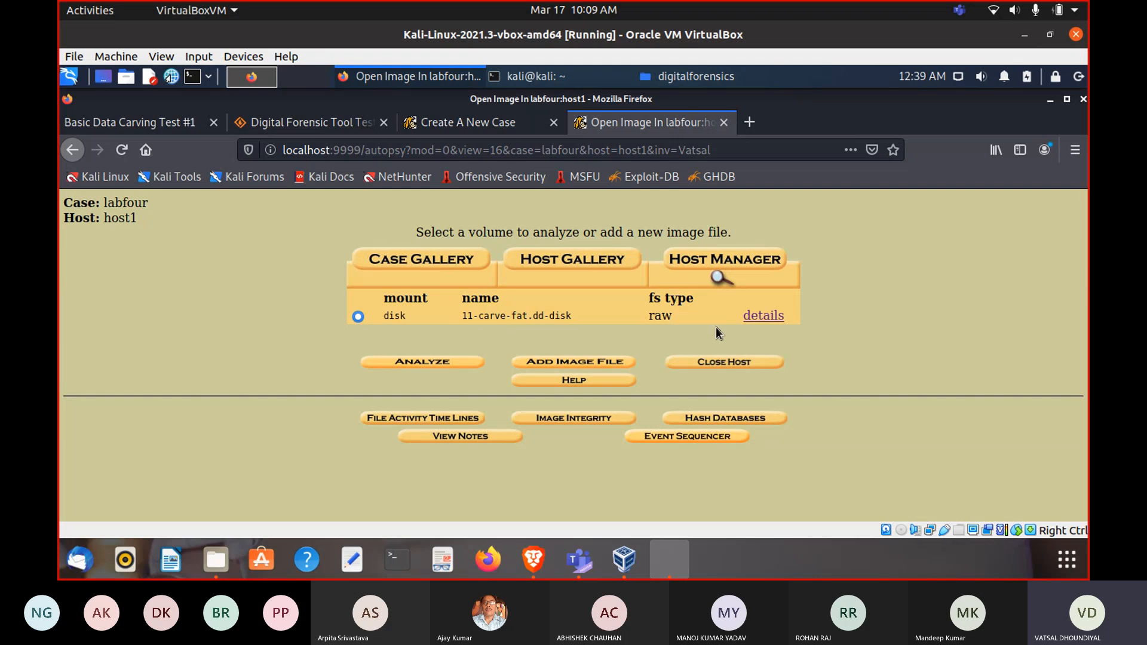
# - Extract the ASCII and Unicode strings of the entire 11-carve-fat.dd-disk volume with MD5 generation enabled
pyautogui.click(754, 320)
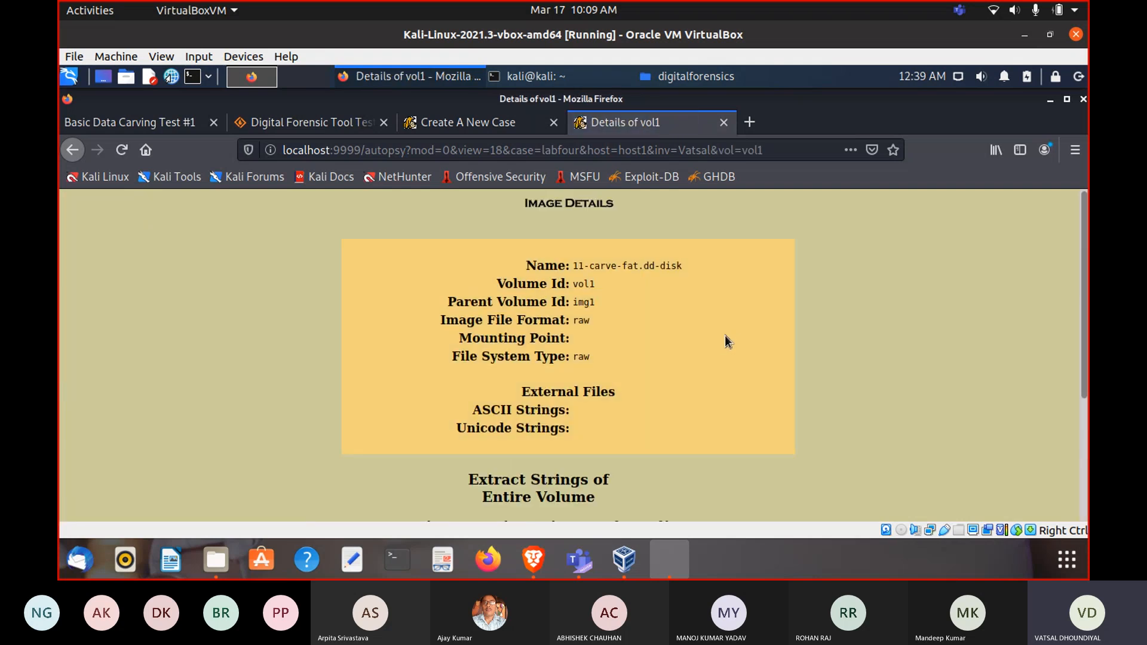
pyautogui.scroll(-3, 726, 335)
pyautogui.scroll(-1, 725, 335)
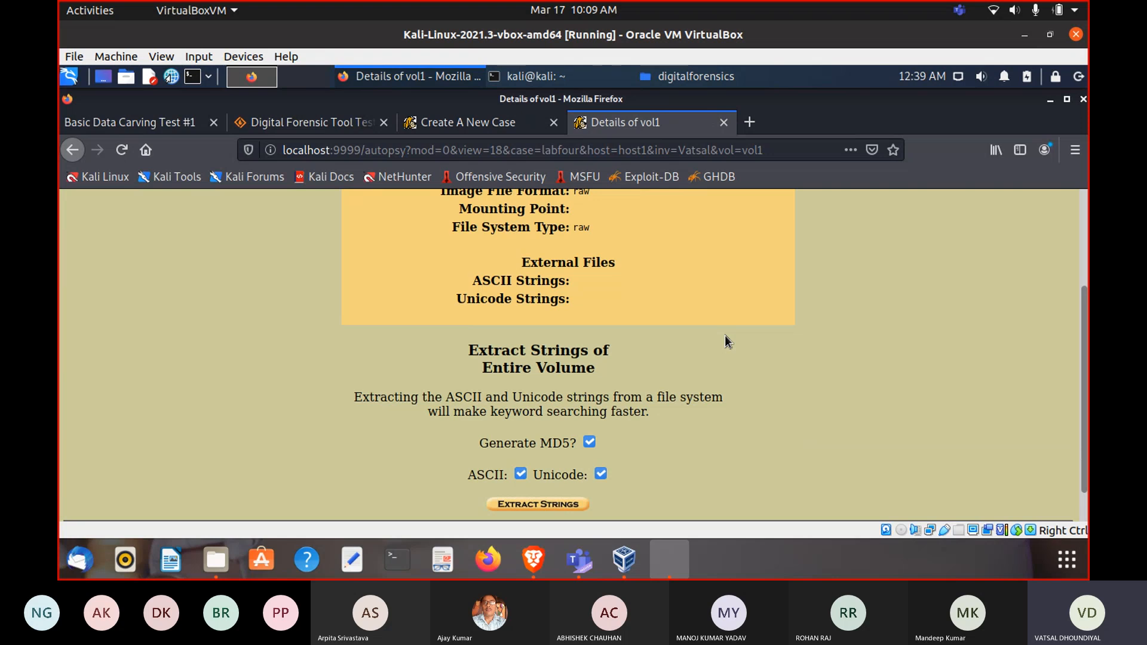
pyautogui.click(530, 505)
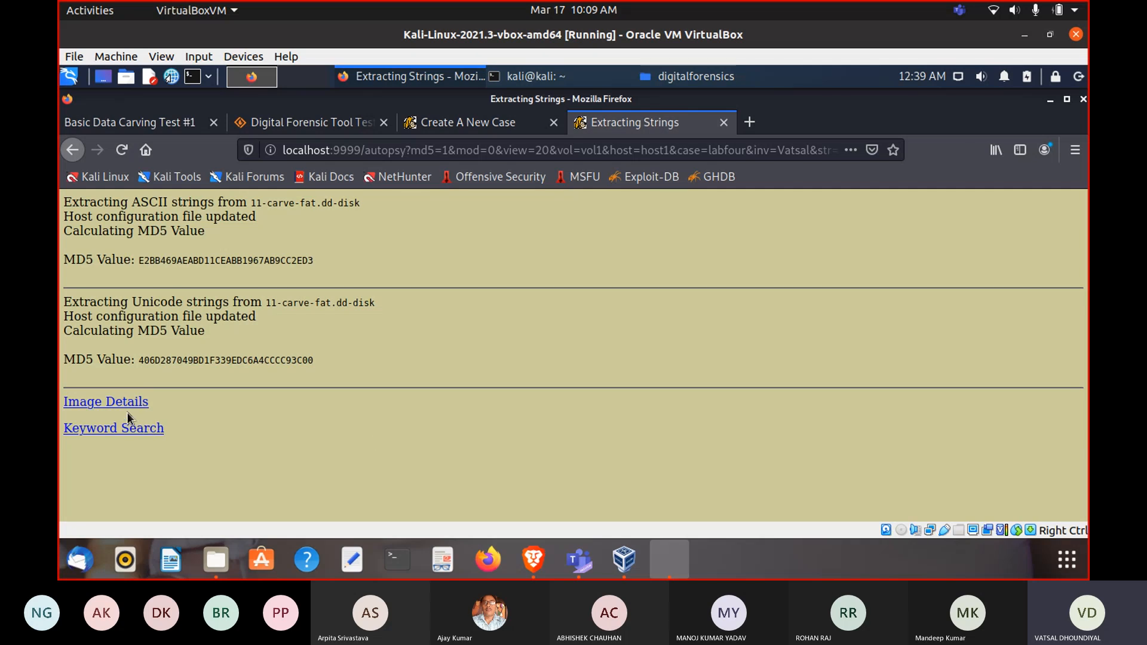
# - Check the extracted string files in the image details, and reopen the volume for analysis
pyautogui.click(113, 402)
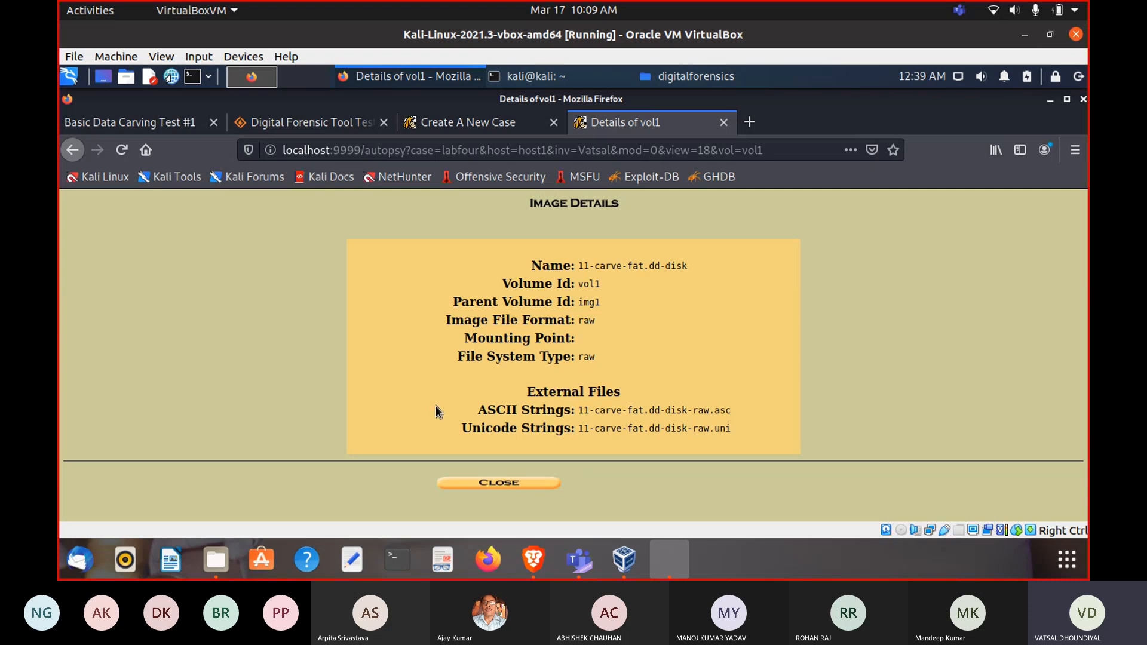
pyautogui.click(505, 485)
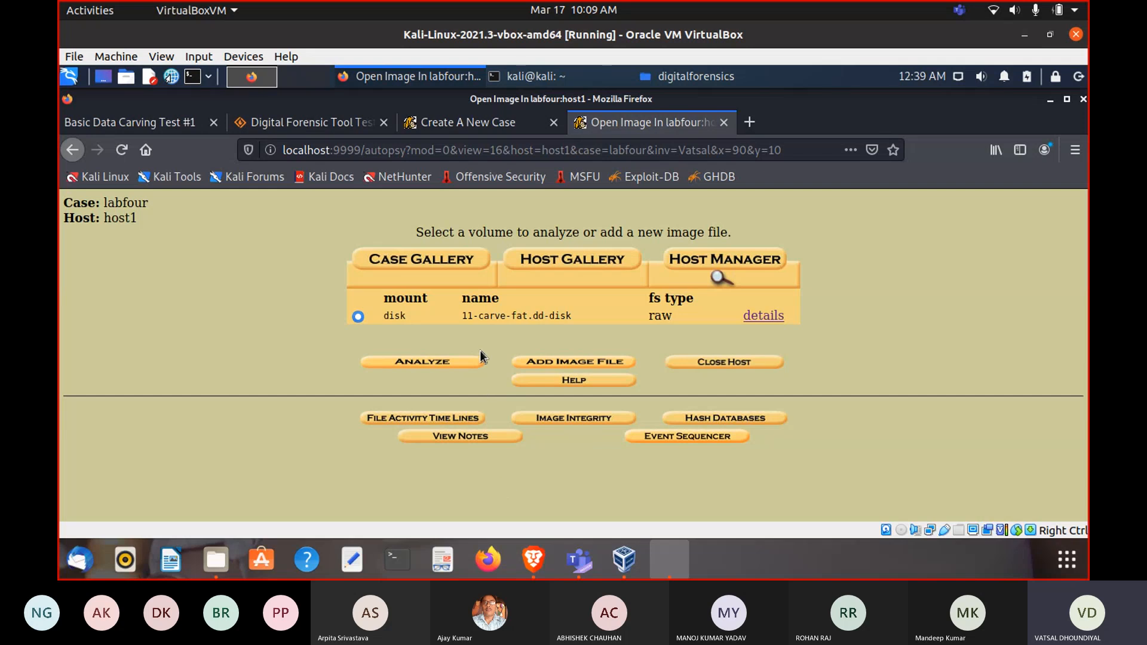
pyautogui.click(453, 364)
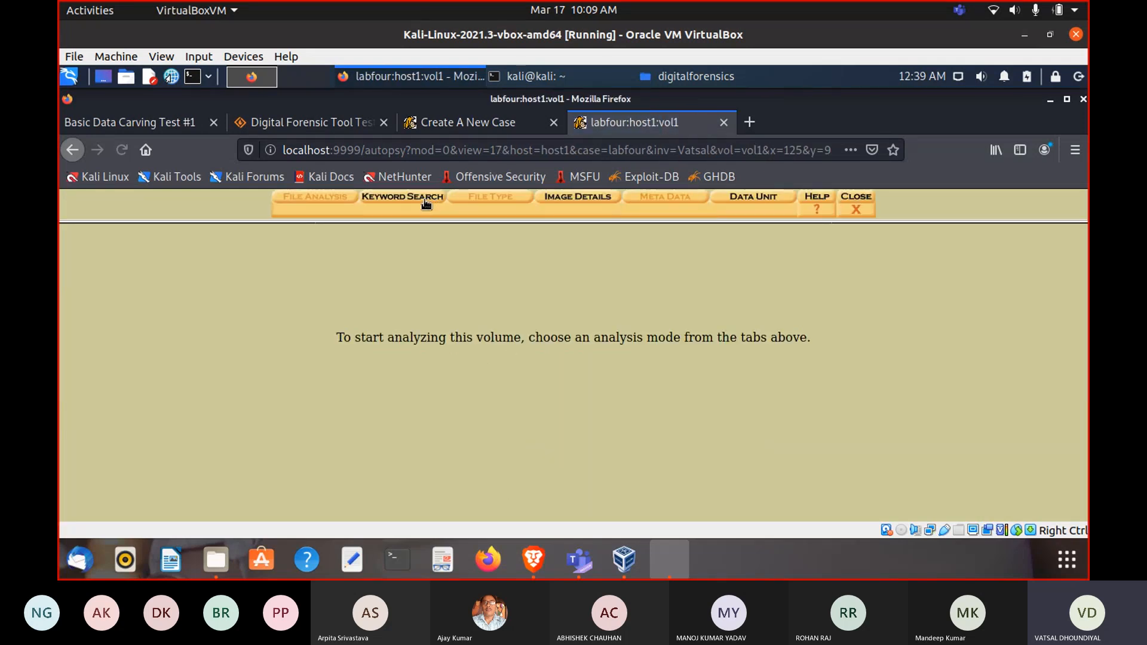
# - Look at the keyword search and image details of the volume, and display the contents of data unit 1
pyautogui.click(399, 197)
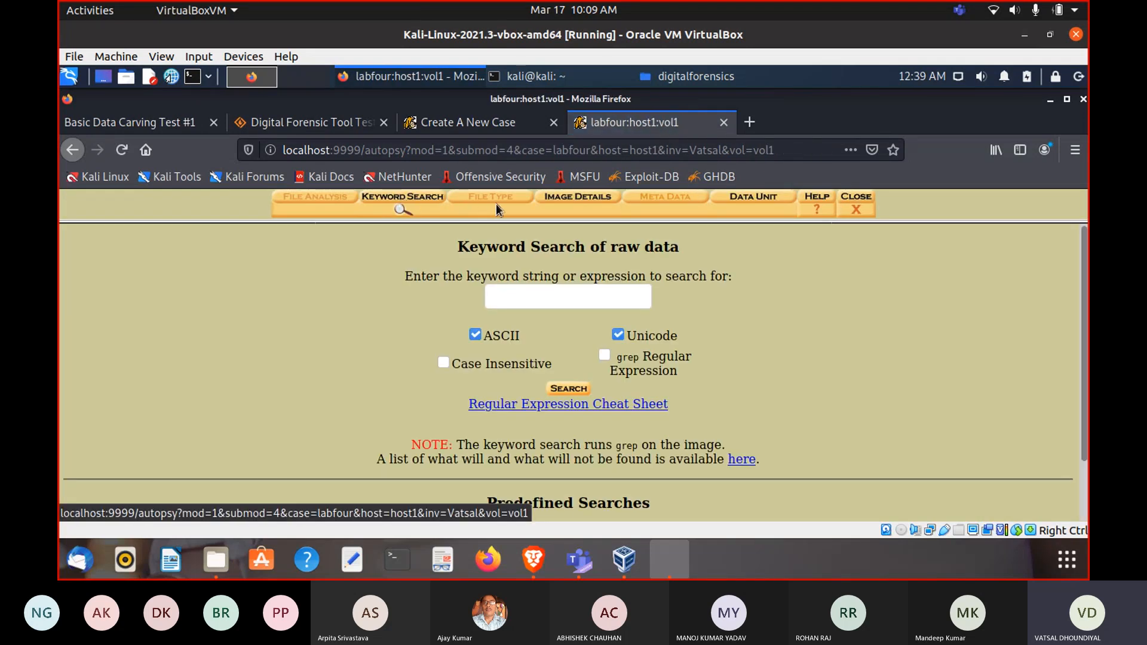
pyautogui.click(572, 202)
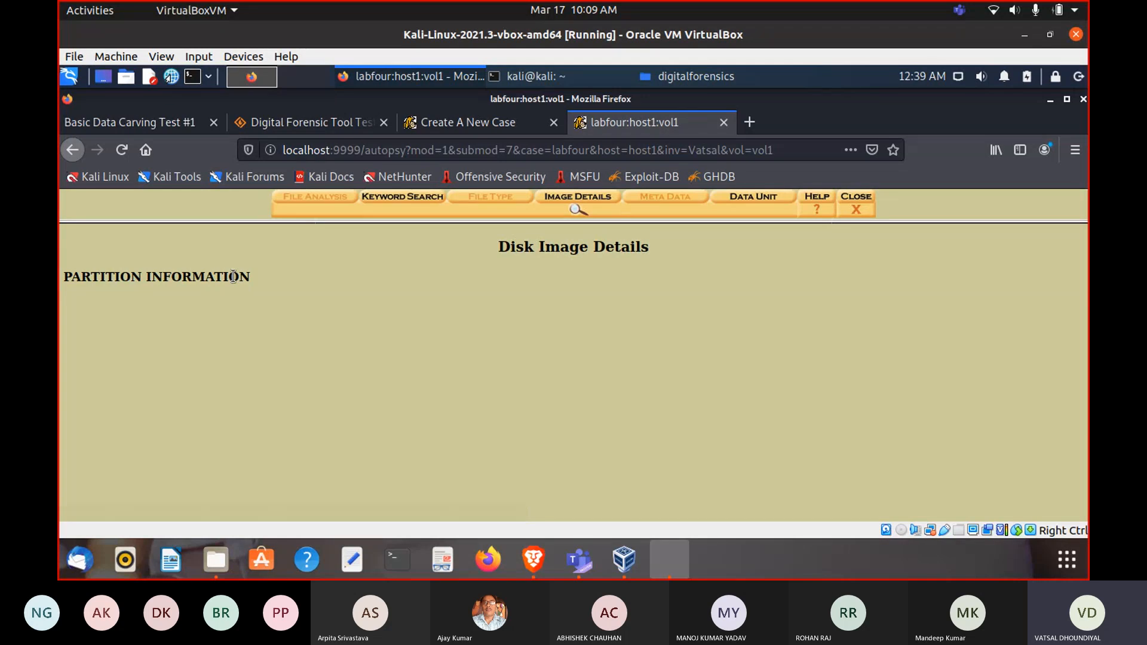
pyautogui.click(754, 201)
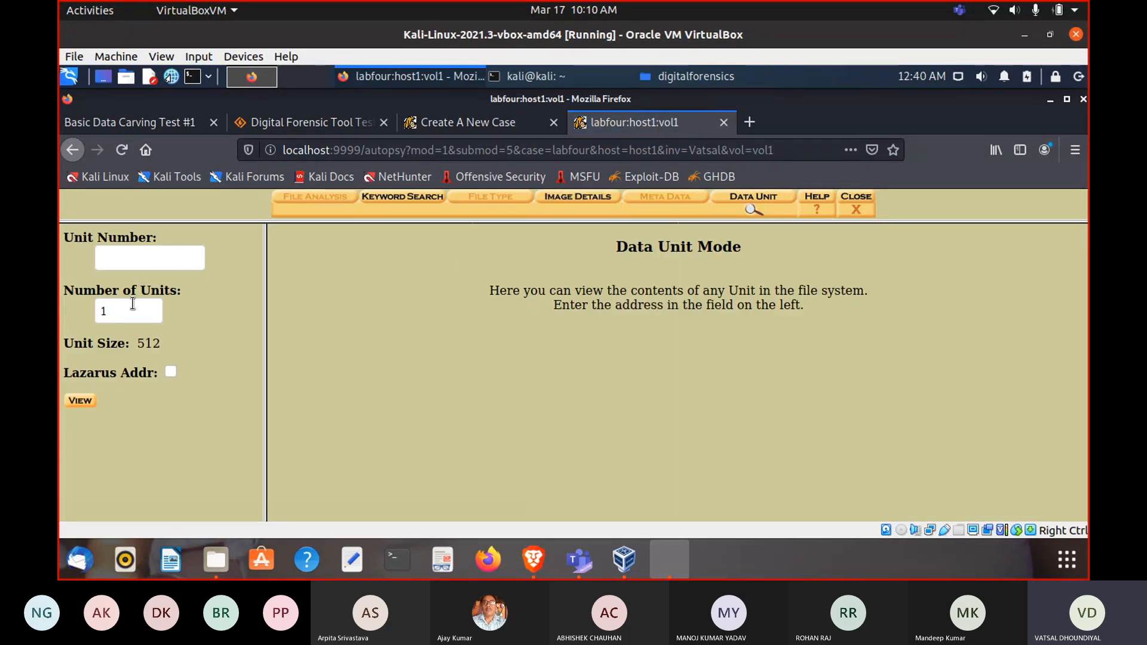
pyautogui.click(150, 261)
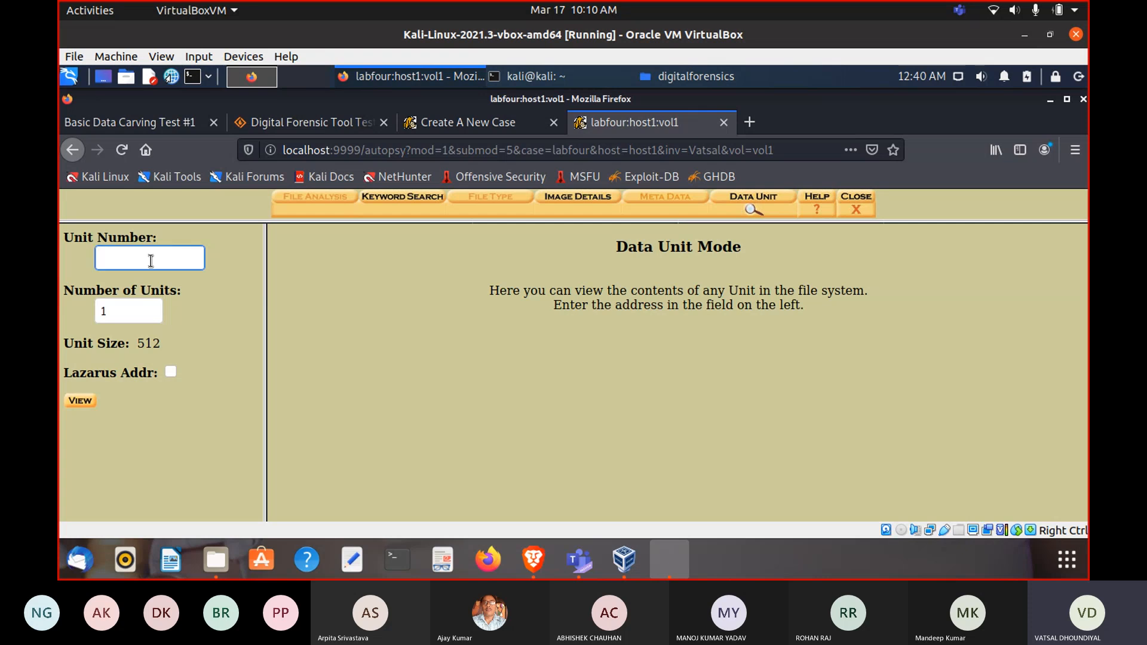
pyautogui.write('1')
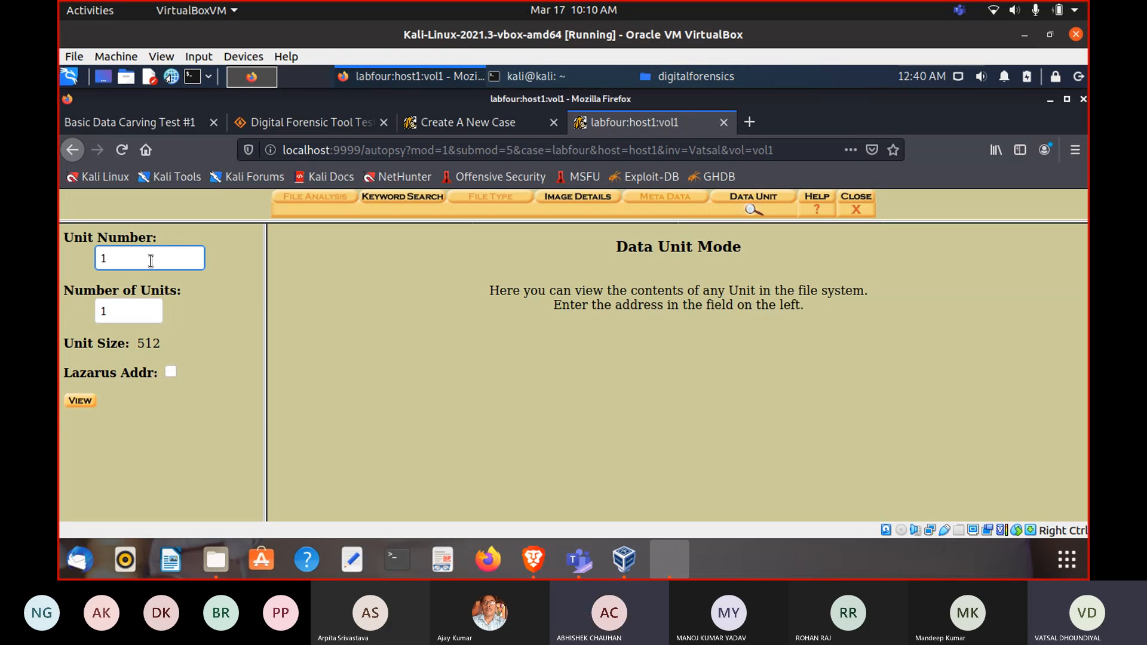
pyautogui.click(80, 400)
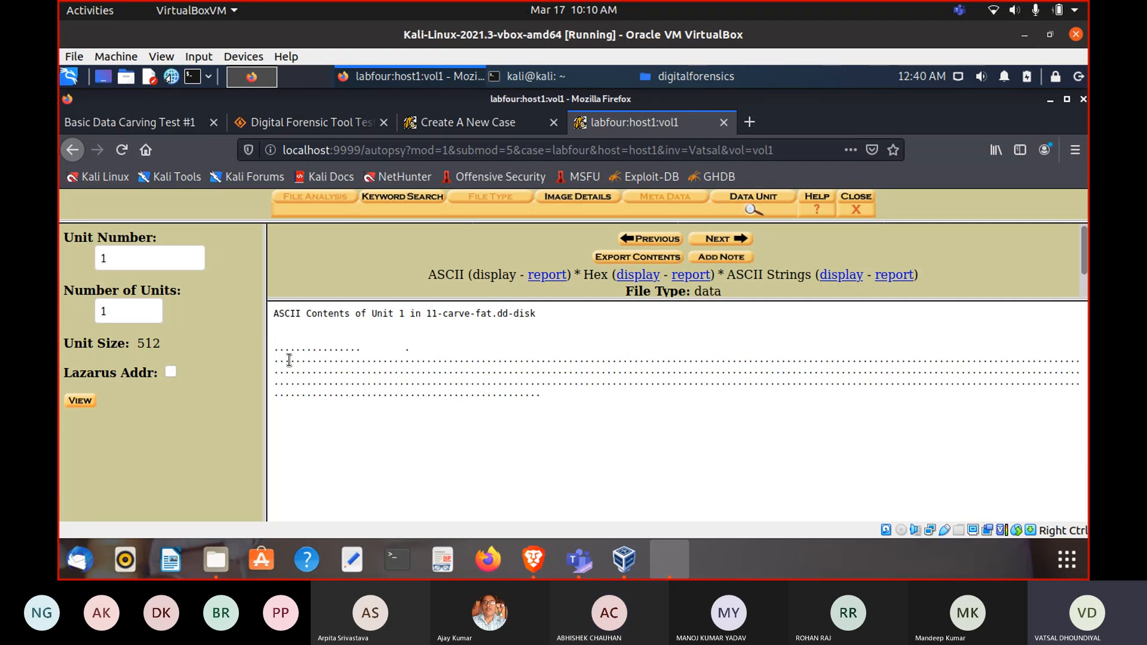
# - Display the ASCII contents of data unit 2 and of data unit 3 in the 11-carve-fat.dd-disk volume
pyautogui.click(145, 257)
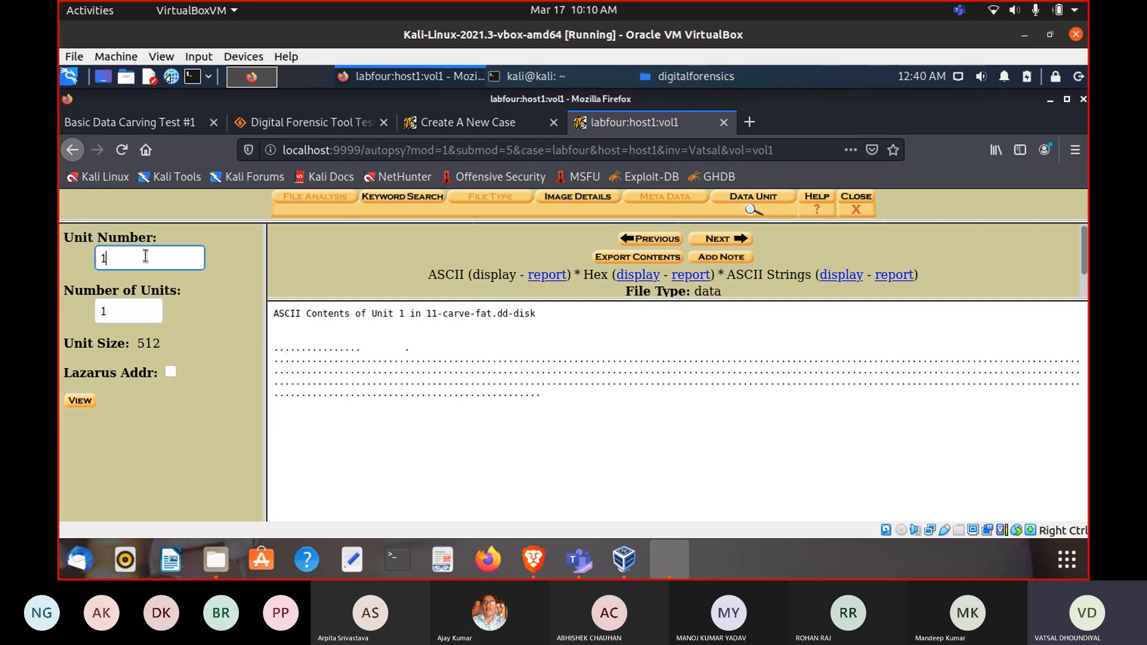
pyautogui.press('BackSpace')
pyautogui.write('2')
pyautogui.click(85, 405)
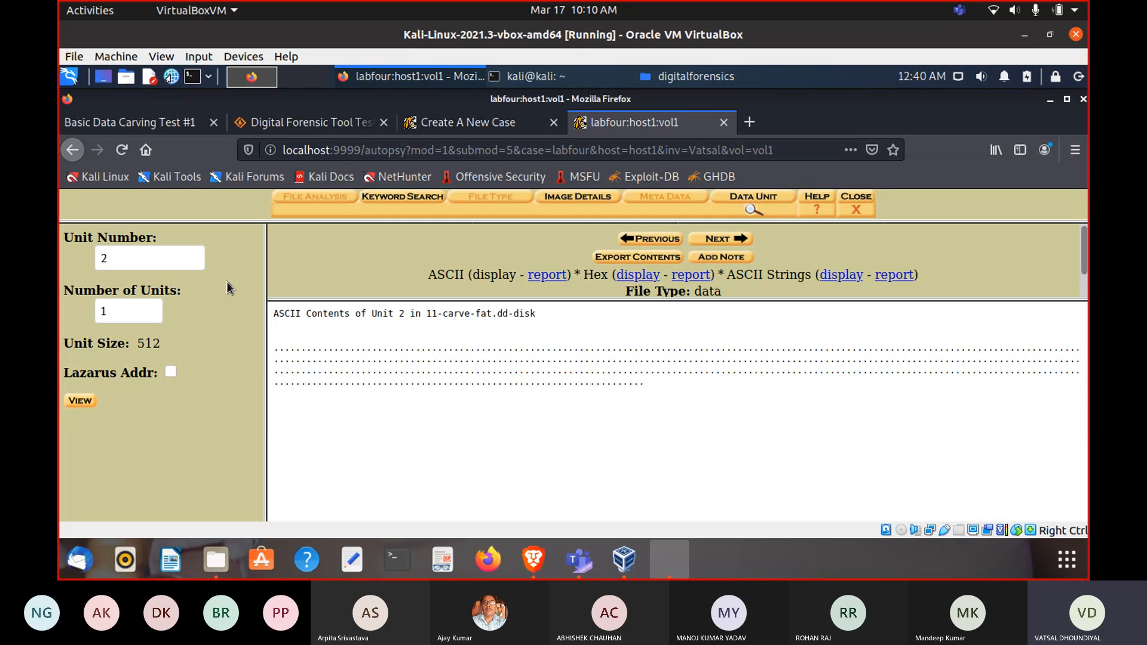
pyautogui.moveTo(106, 258); pyautogui.dragTo(93, 256)
pyautogui.write('3')
pyautogui.press('Return')
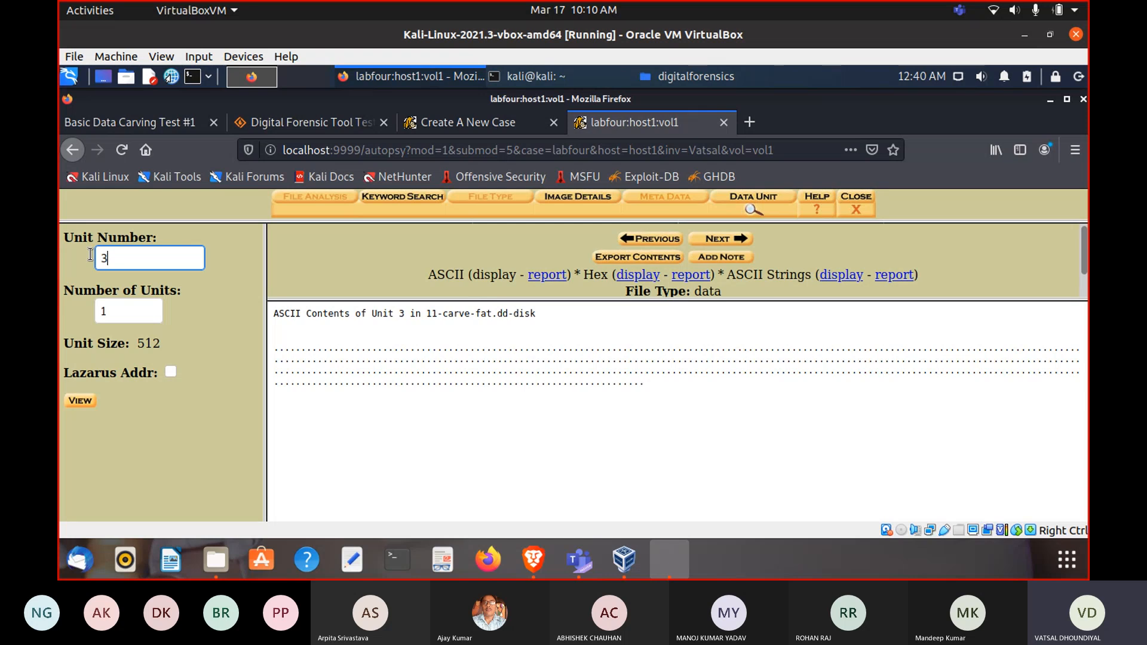
# - Display the ASCII contents of data unit 64 in the 11-carve-fat.dd-disk volume
pyautogui.moveTo(117, 260); pyautogui.dragTo(97, 263)
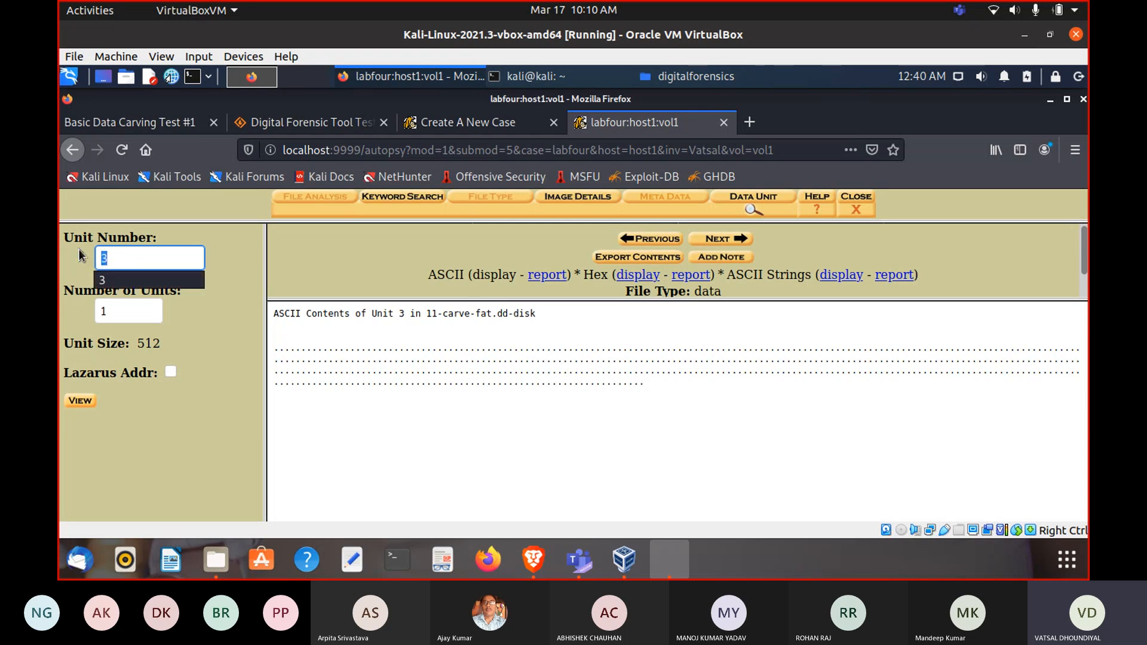
pyautogui.click(82, 255)
pyautogui.moveTo(110, 264); pyautogui.dragTo(97, 260)
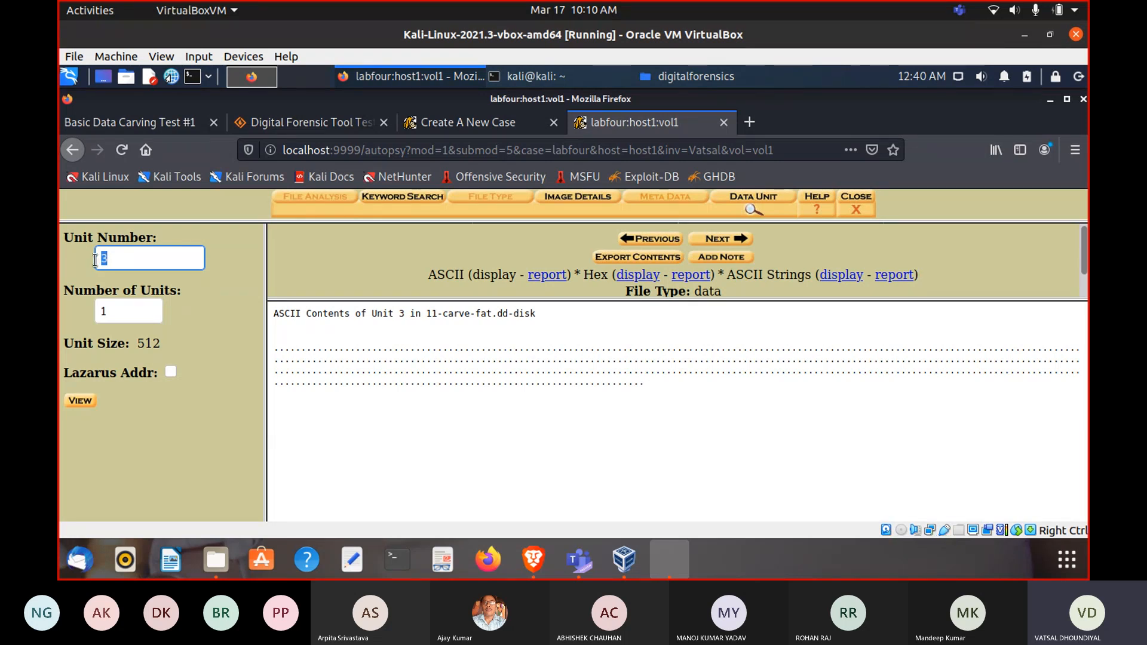
pyautogui.write('64')
pyautogui.press('Return')
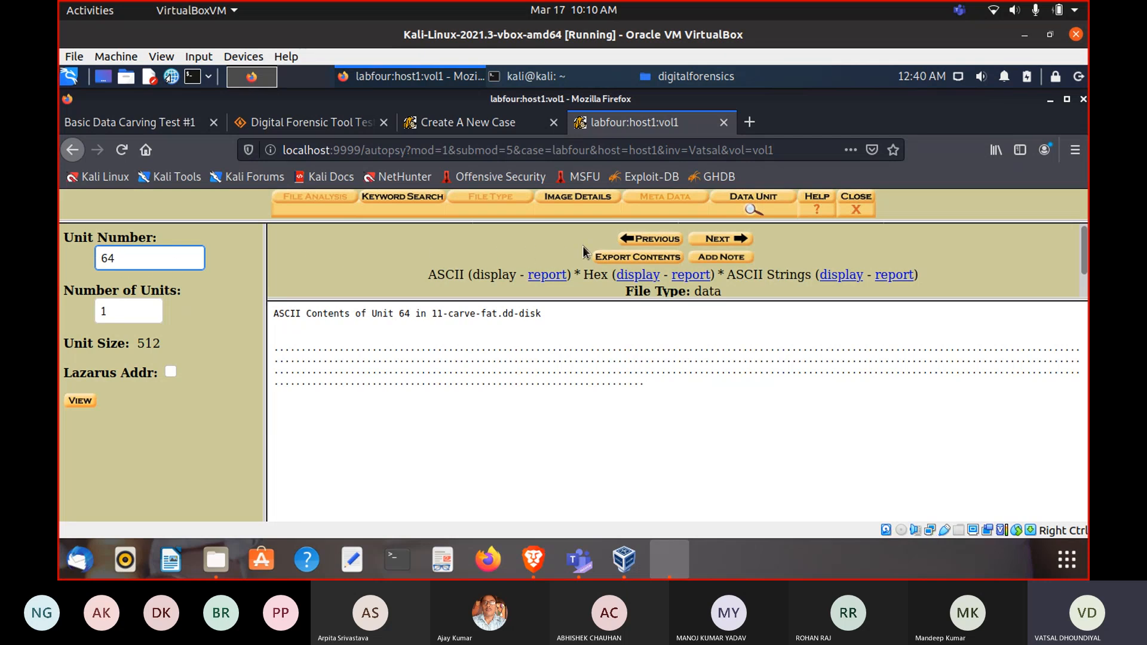
# - Step back one data unit at a time from unit 64 to unit 56, examining each unit's ASCII contents
pyautogui.click(625, 241)
pyautogui.click(626, 240)
pyautogui.click(626, 240)
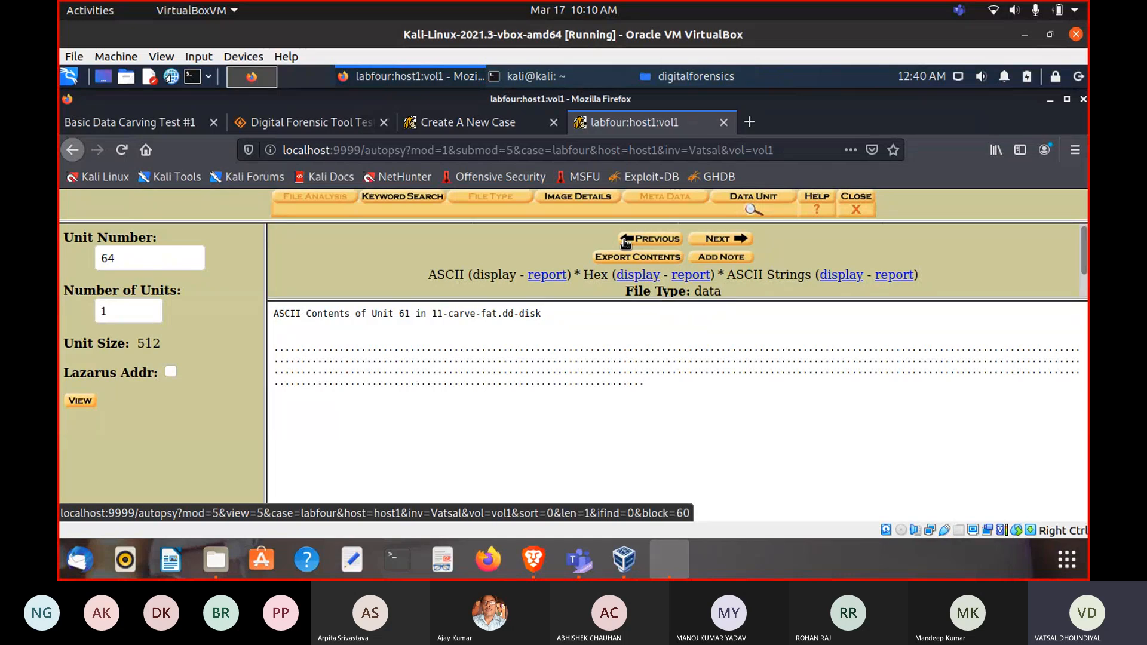
pyautogui.click(626, 240)
pyautogui.click(625, 240)
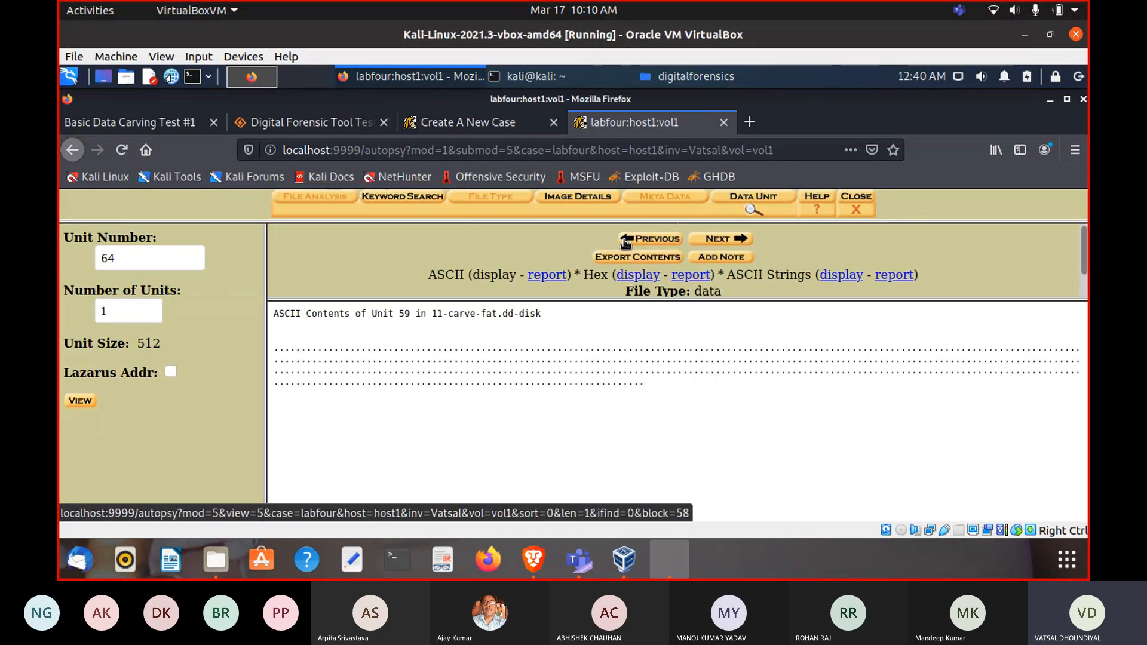
pyautogui.click(626, 240)
pyautogui.click(626, 241)
pyautogui.click(625, 241)
# - View unit number 64 with Lazarus addressing enabled, and step back through the preceding units to unit 54
pyautogui.click(172, 372)
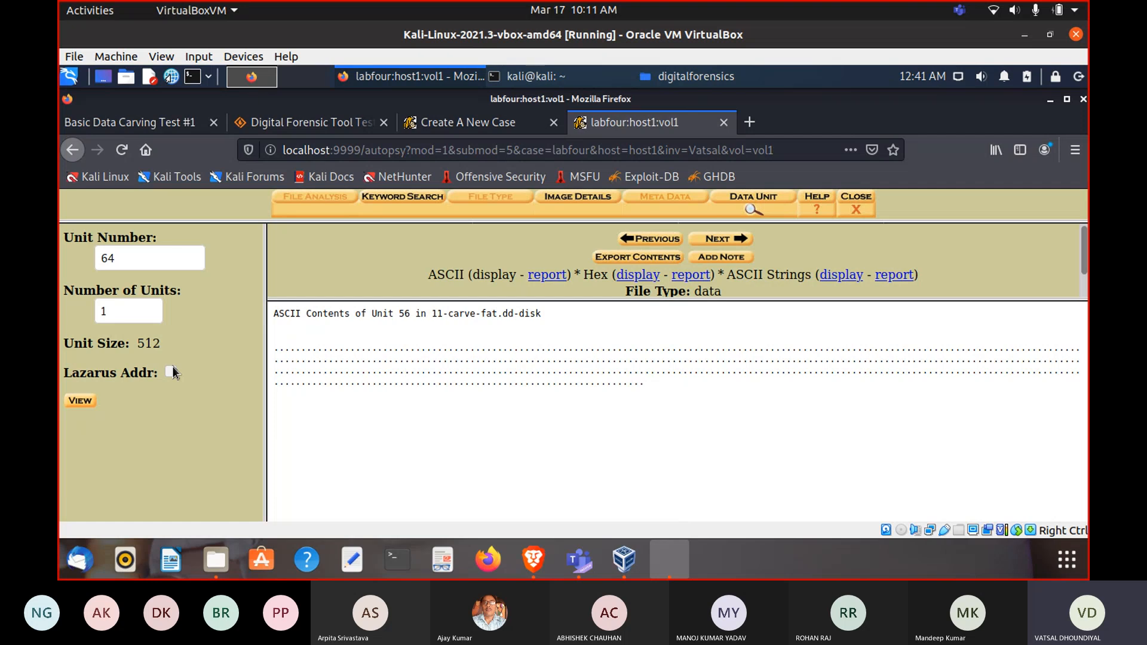
pyautogui.click(90, 401)
pyautogui.click(626, 242)
pyautogui.click(626, 242)
pyautogui.click(626, 242)
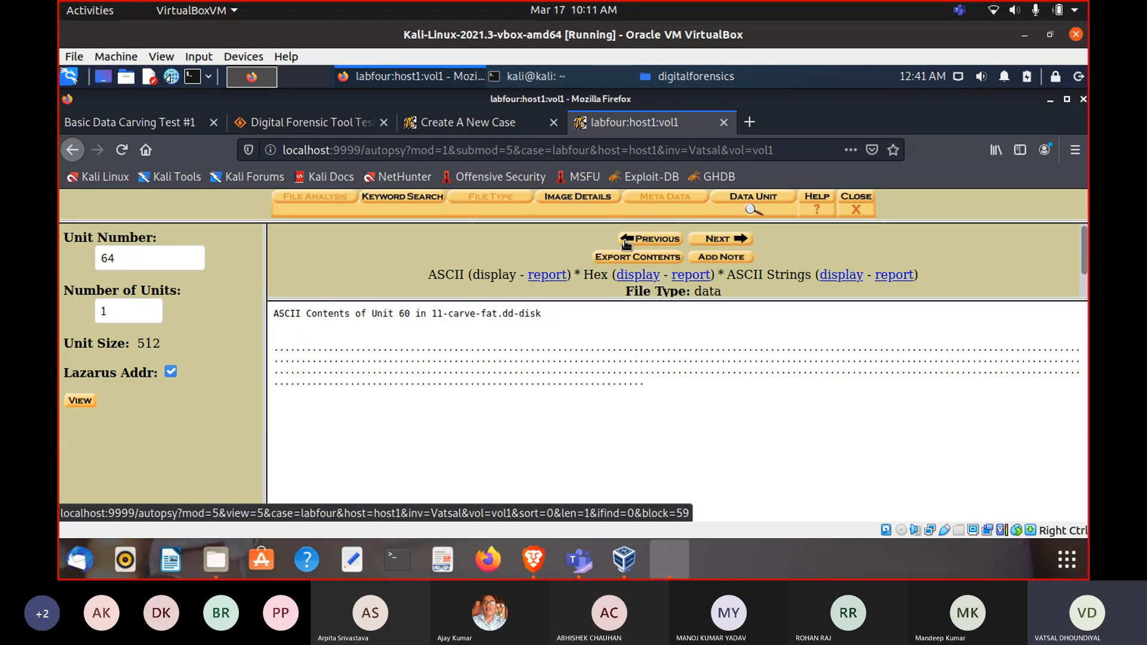
pyautogui.click(626, 242)
pyautogui.click(626, 242)
pyautogui.click(626, 242)
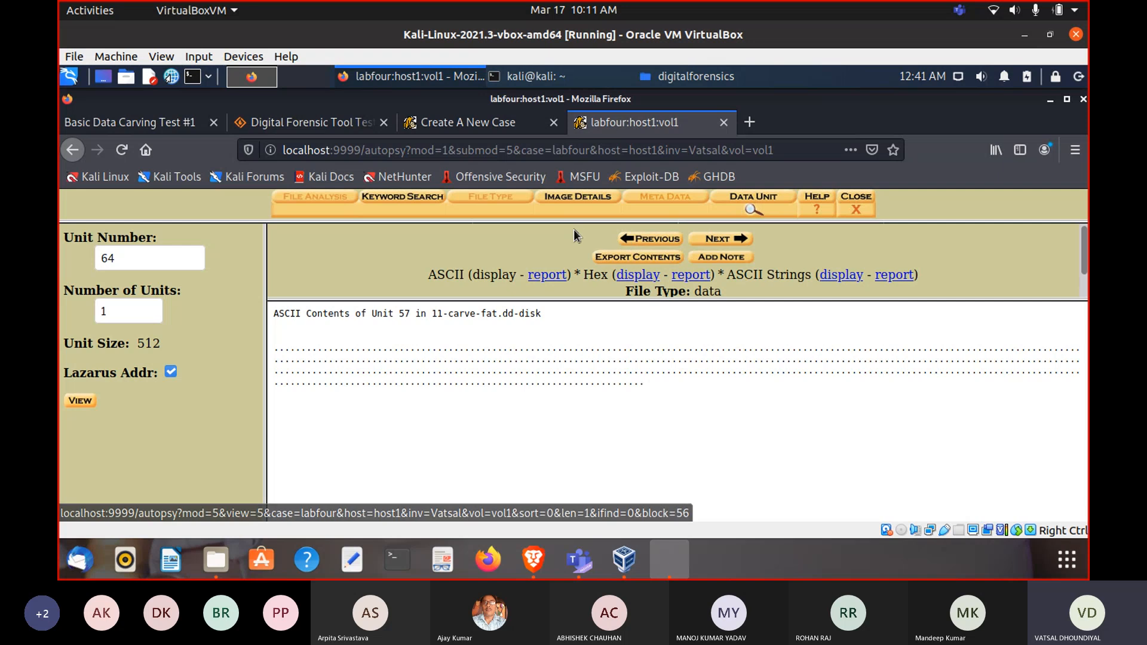
pyautogui.click(635, 247)
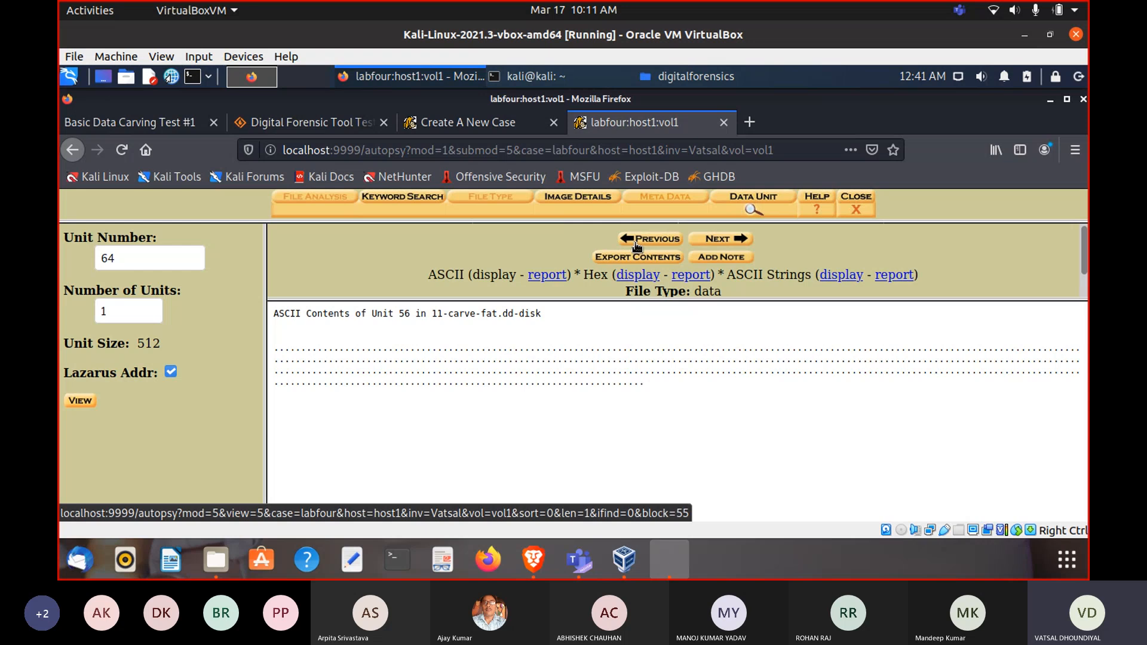
pyautogui.click(637, 247)
pyautogui.click(638, 247)
# - Close the SourceForge Digital Forensic Tool Testing page and review the table of test files on the Basic Data Carving Test #1 page
pyautogui.click(345, 121)
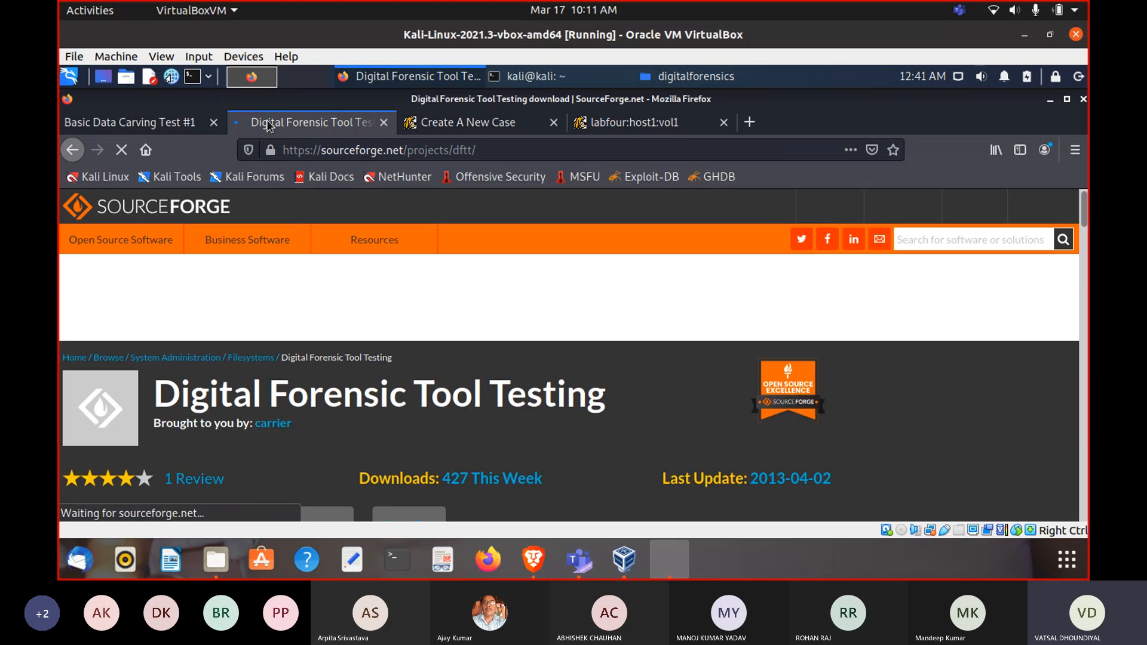
pyautogui.click(383, 123)
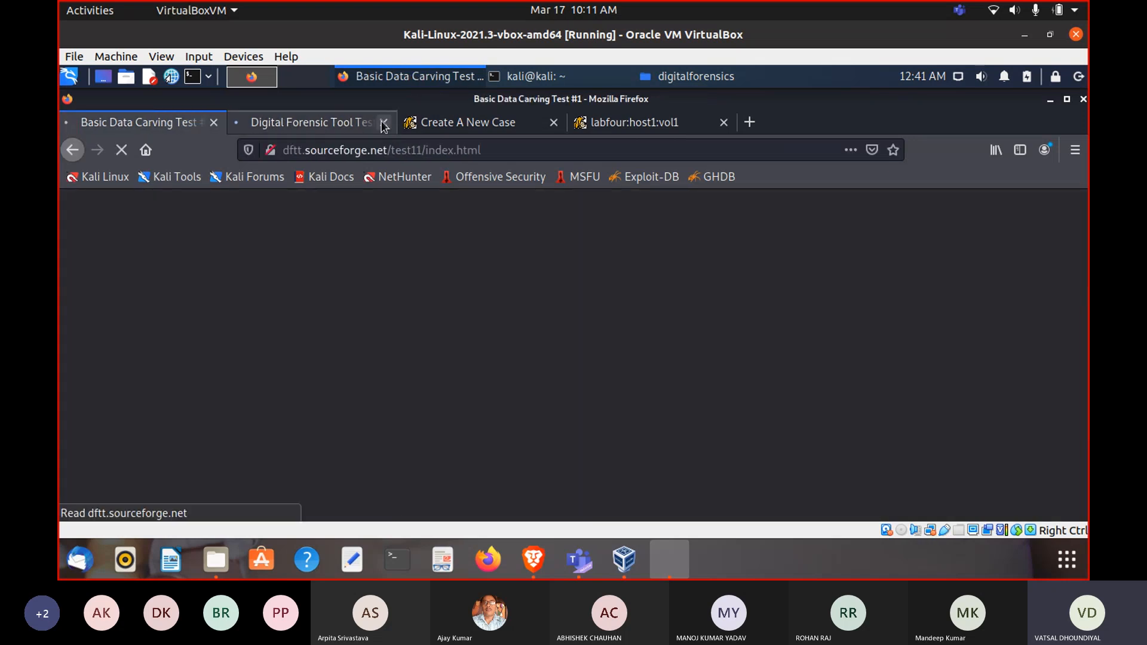
pyautogui.click(383, 124)
pyautogui.scroll(-15, 392, 353)
pyautogui.scroll(-2, 392, 358)
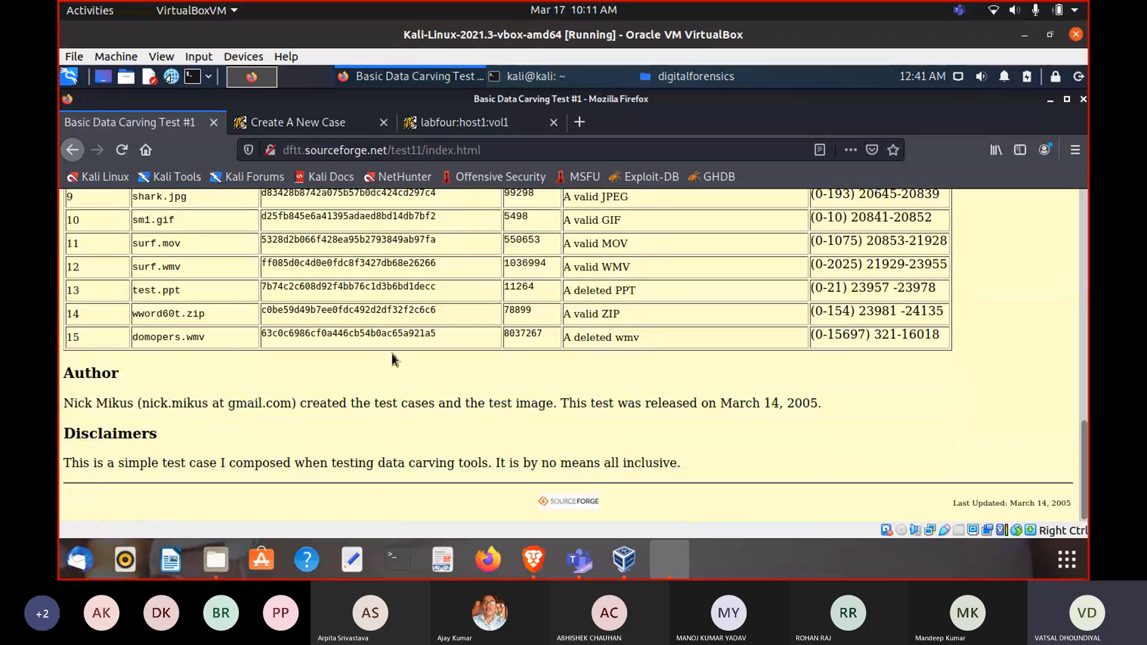
pyautogui.scroll(7, 392, 355)
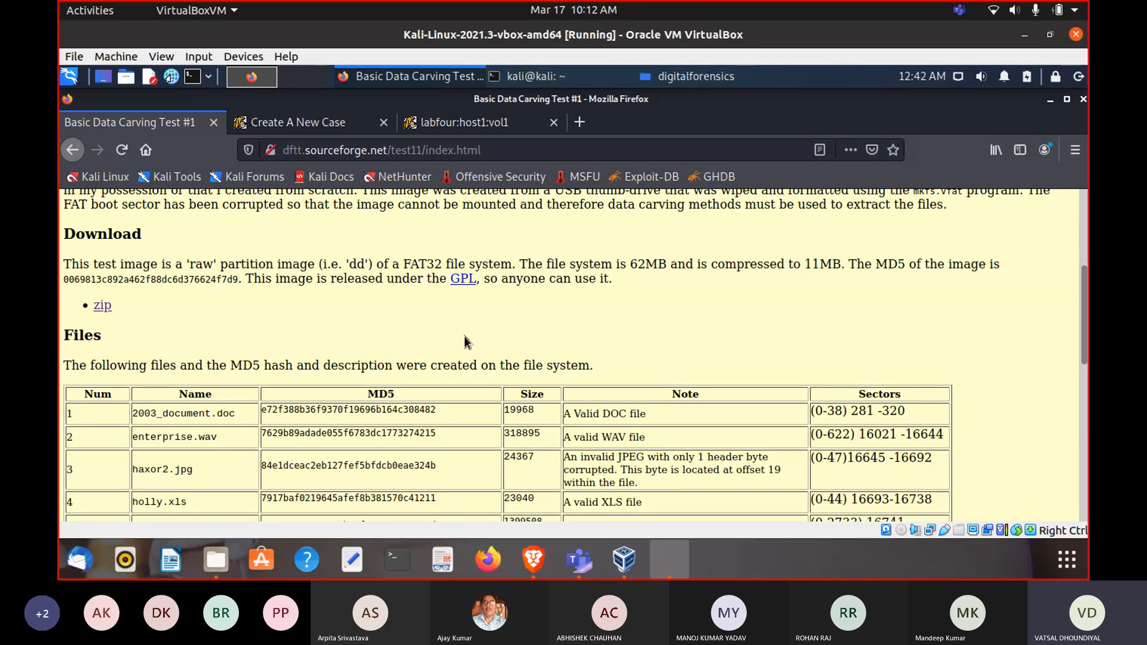
# - Return to Autopsy, close the volume analysis, and view the details of host1 in the host gallery
pyautogui.click(447, 127)
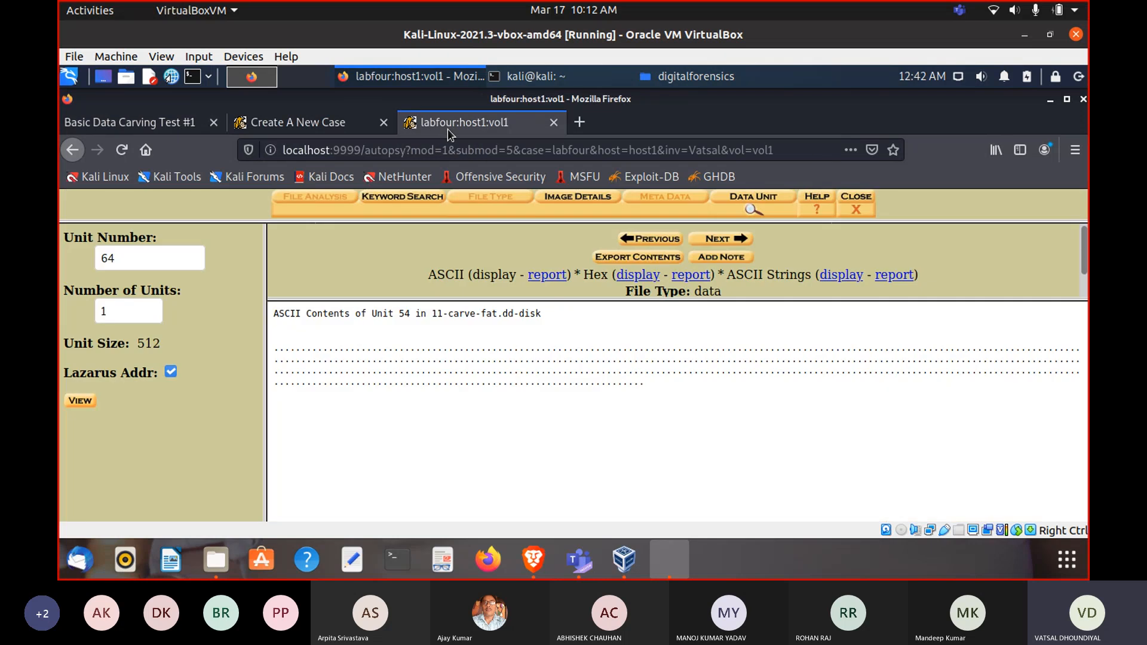
pyautogui.click(69, 152)
pyautogui.click(851, 205)
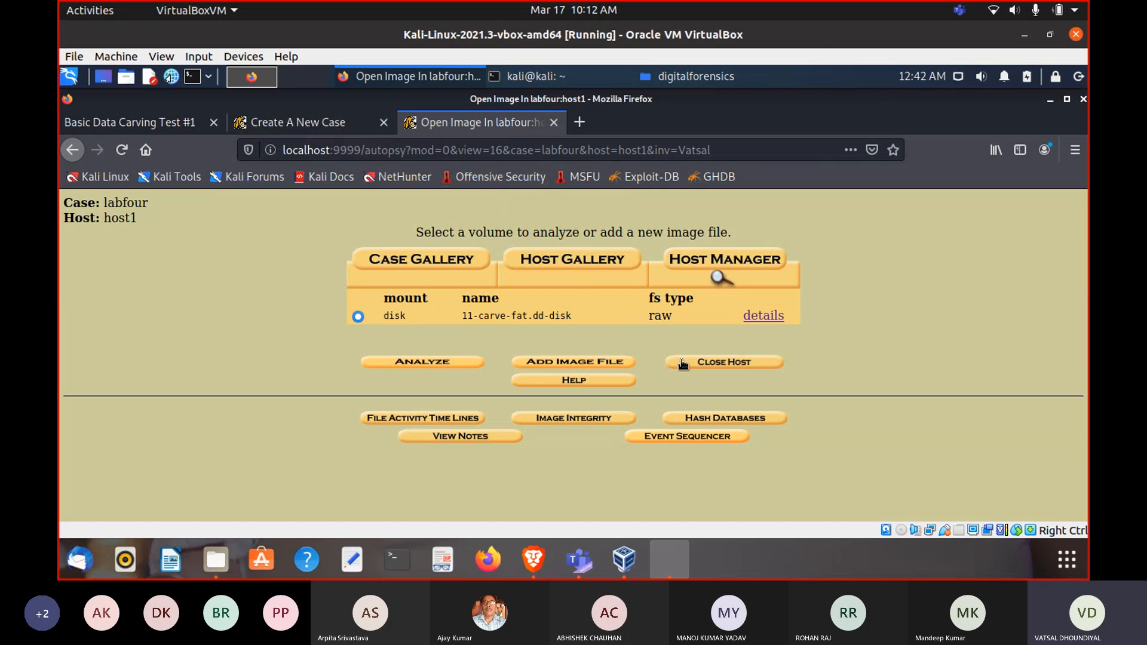
pyautogui.click(520, 253)
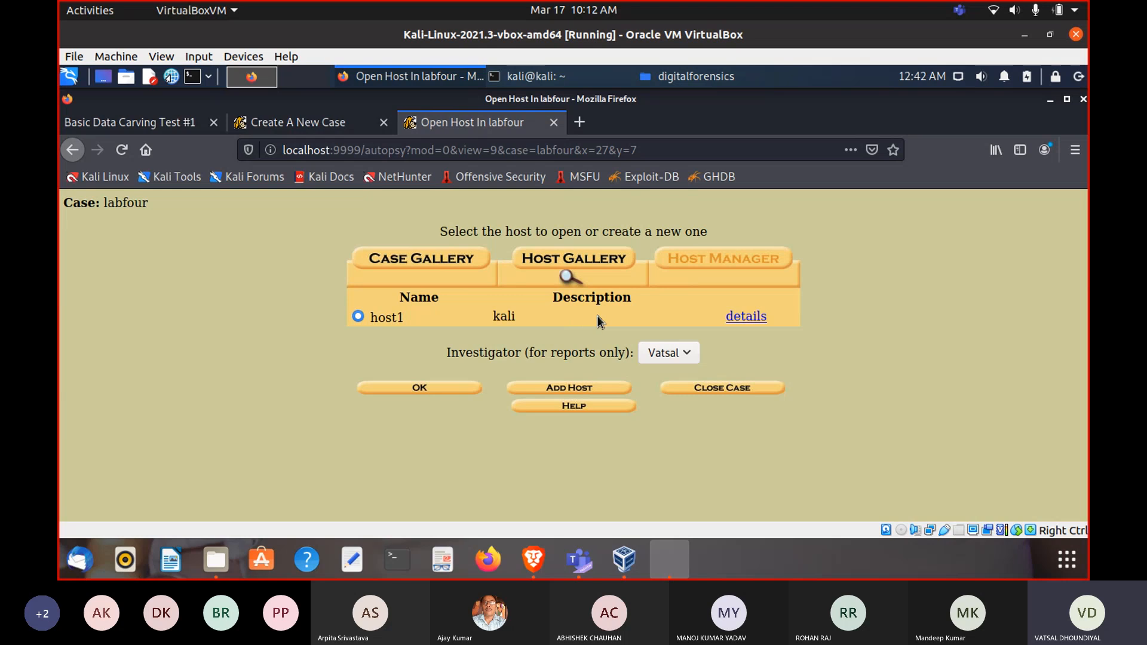
pyautogui.click(737, 321)
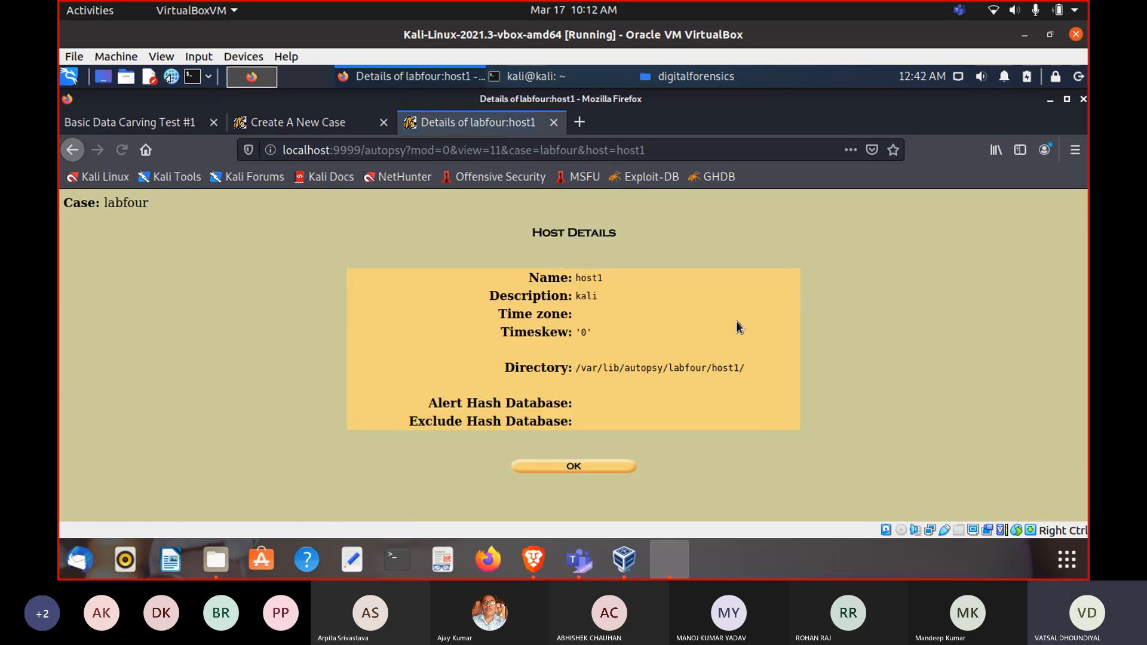
pyautogui.click(571, 466)
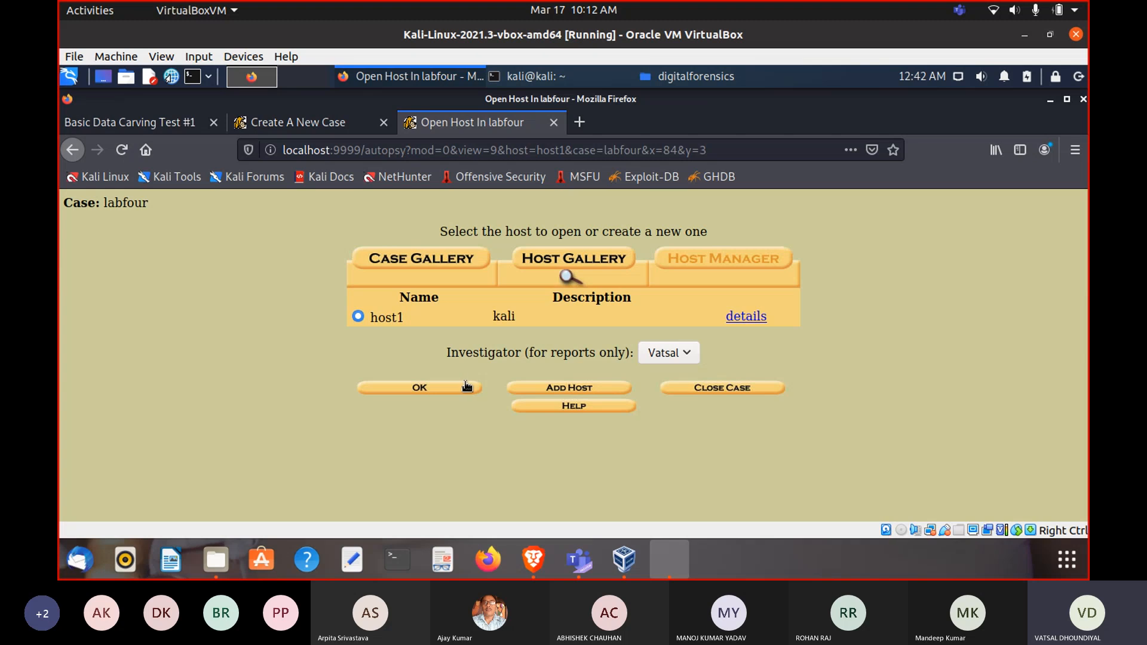
# - Check the investigator choices for reports and close the labfour case
pyautogui.click(680, 353)
pyautogui.click(681, 375)
pyautogui.click(687, 386)
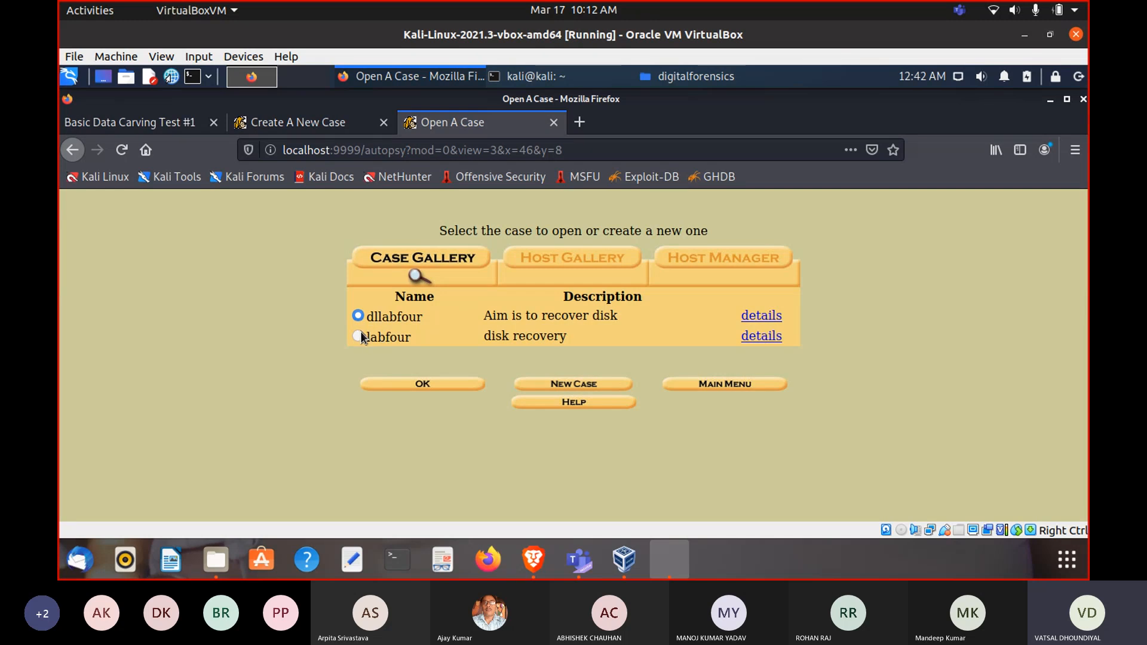
# - View the details of the dllabfour case, open the case to check its hosts, and close it again
pyautogui.click(761, 320)
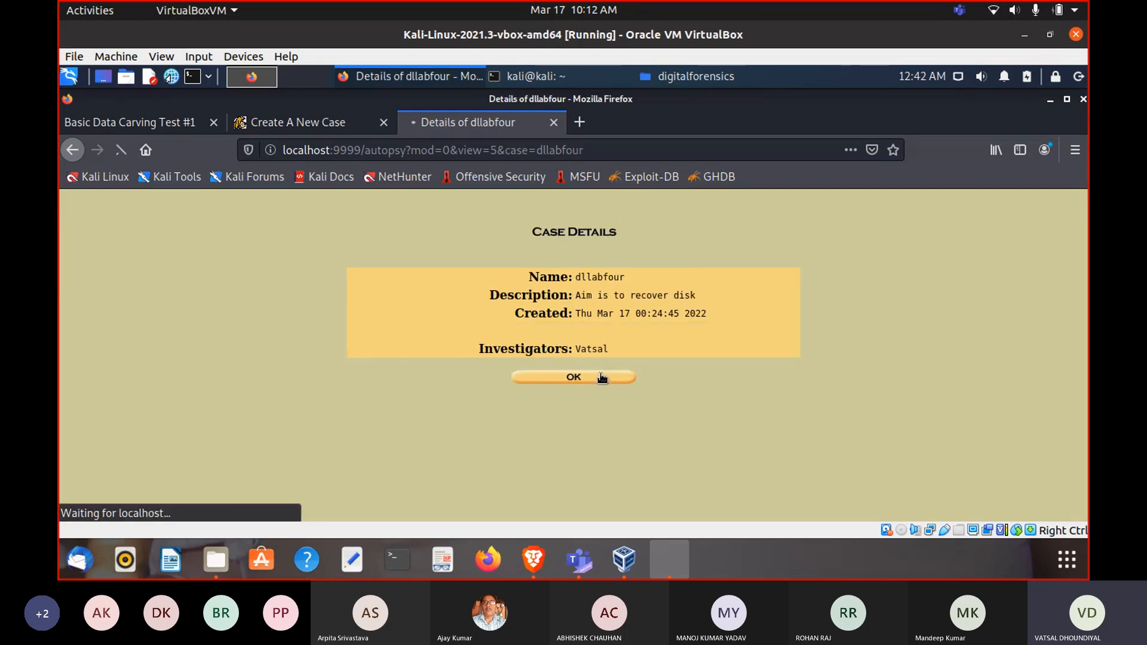
pyautogui.click(588, 377)
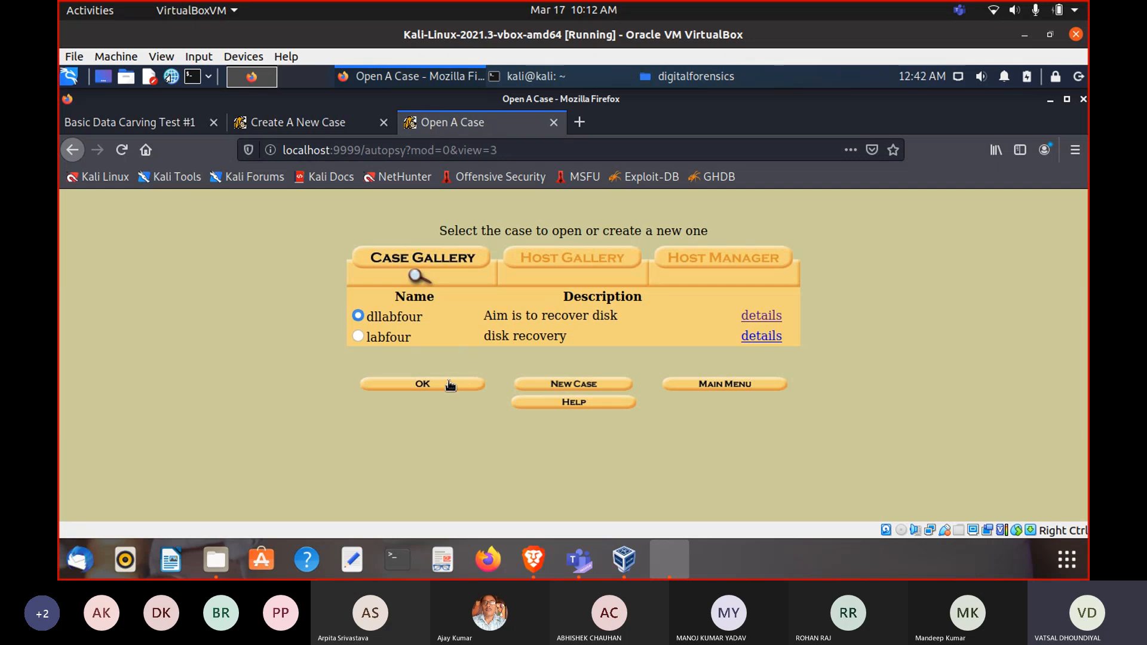
pyautogui.click(450, 385)
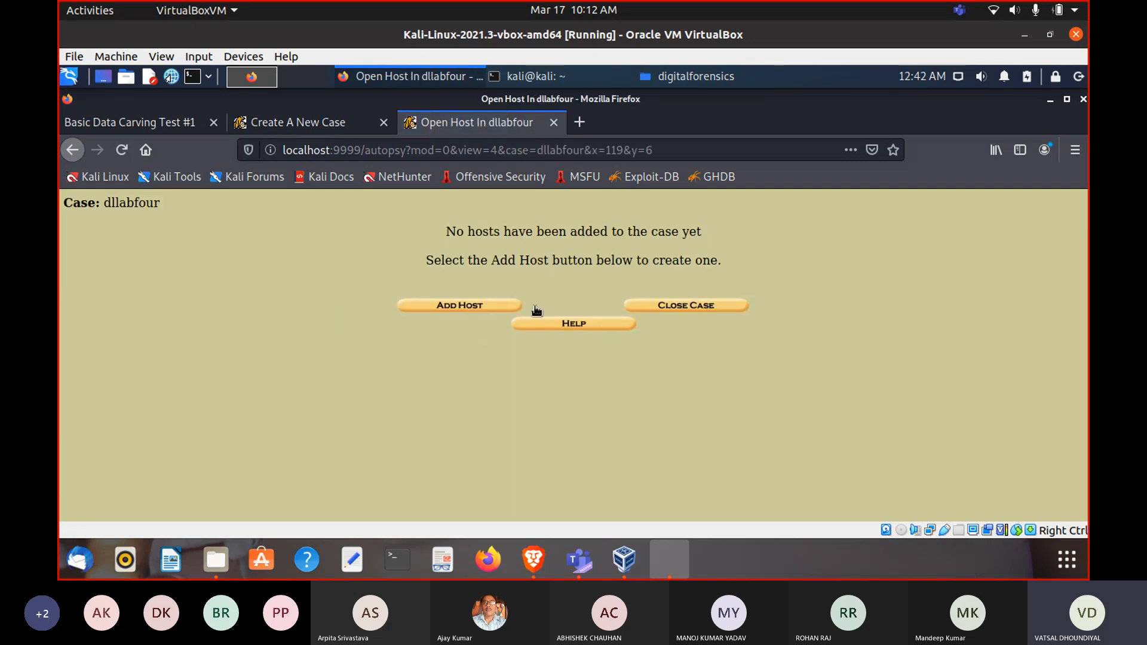
pyautogui.click(650, 311)
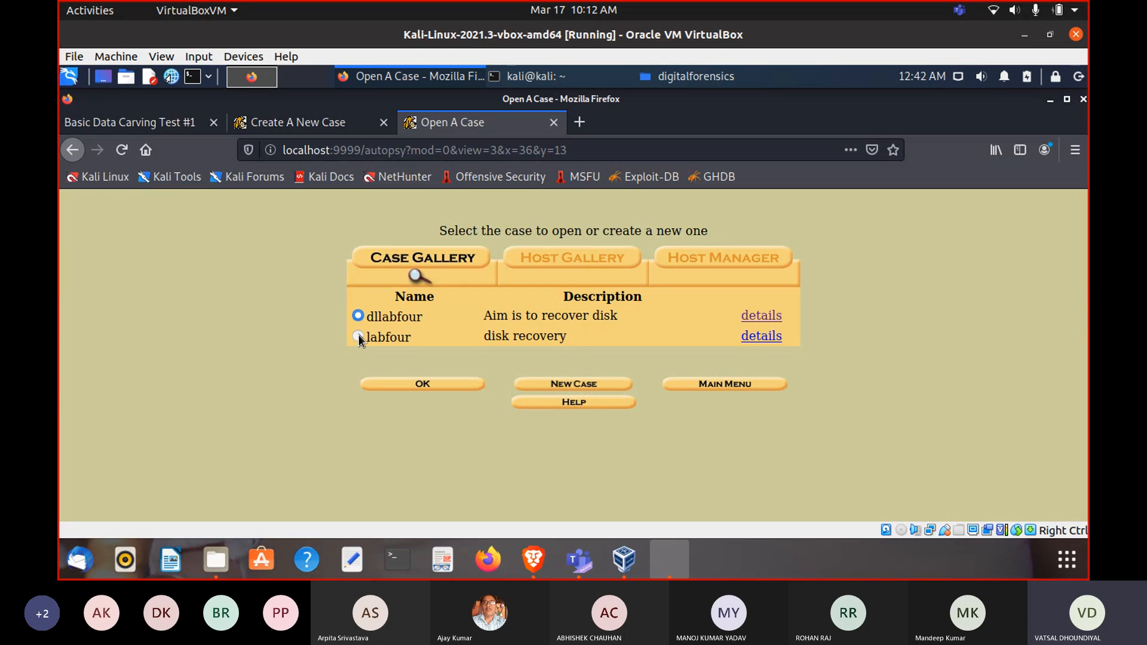
# - Create a new case named 4 with the first investigator's name filled in
pyautogui.click(562, 385)
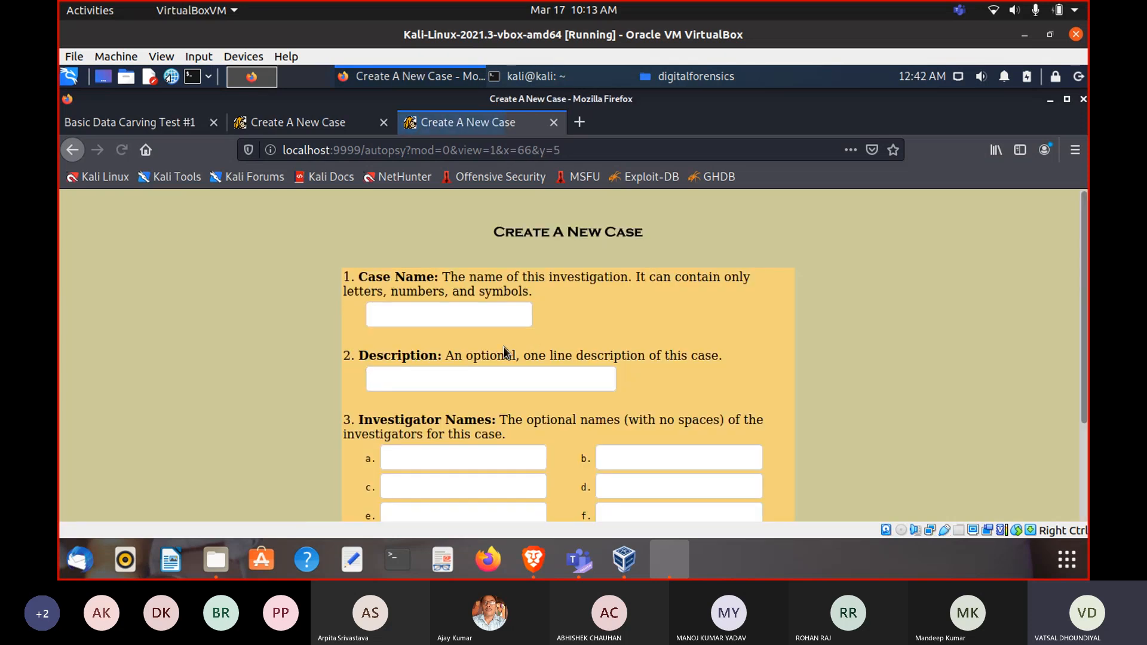
pyautogui.click(457, 315)
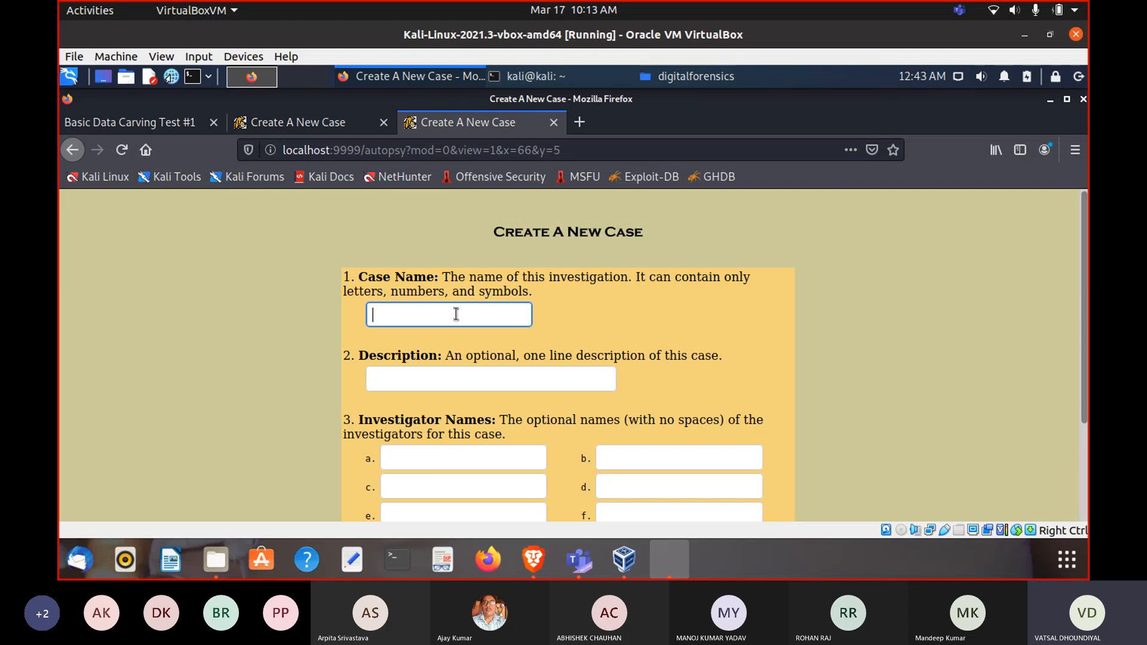
pyautogui.write('4')
pyautogui.scroll(-3, 434, 419)
pyautogui.click(430, 376)
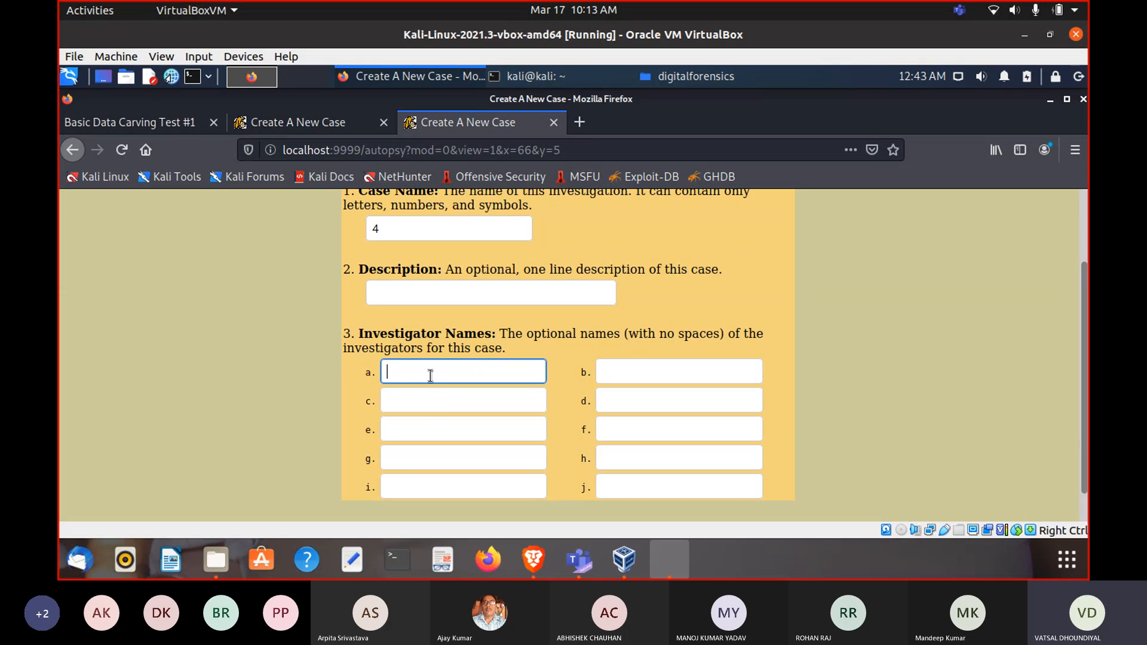
pyautogui.write('VA')
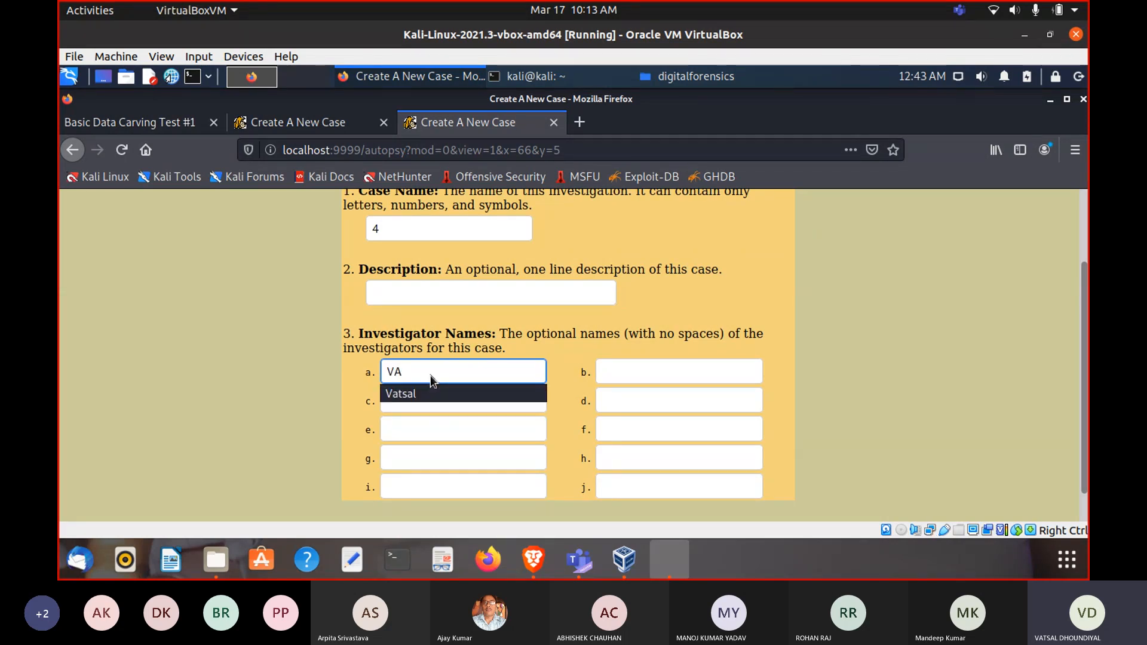
pyautogui.click(440, 393)
pyautogui.scroll(-1, 441, 392)
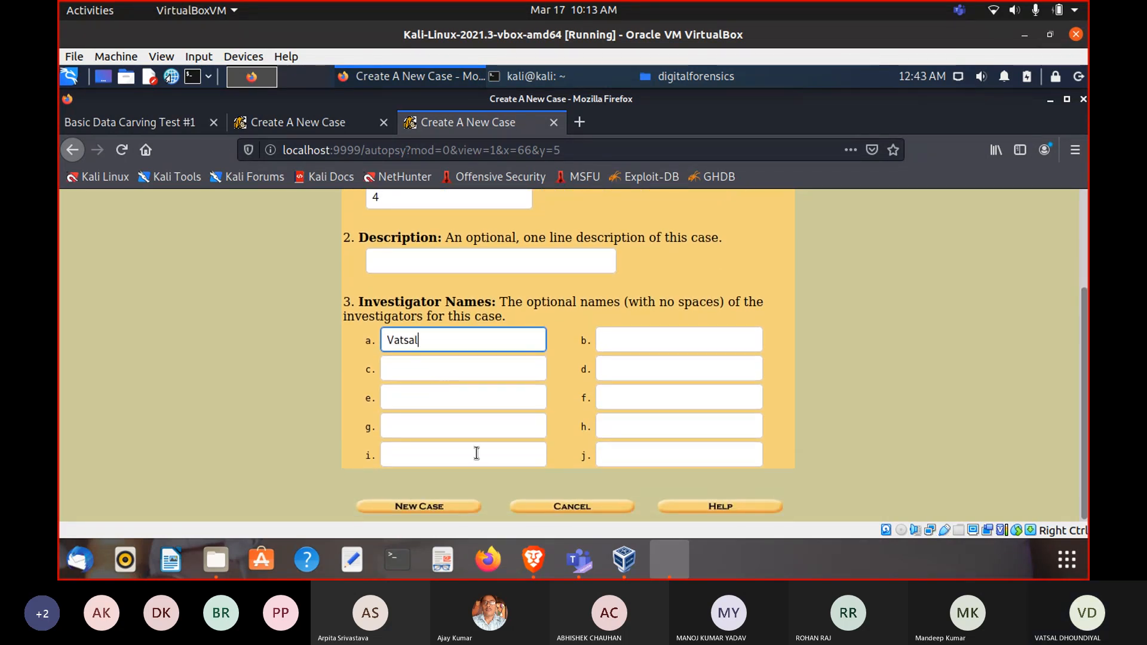
pyautogui.click(463, 512)
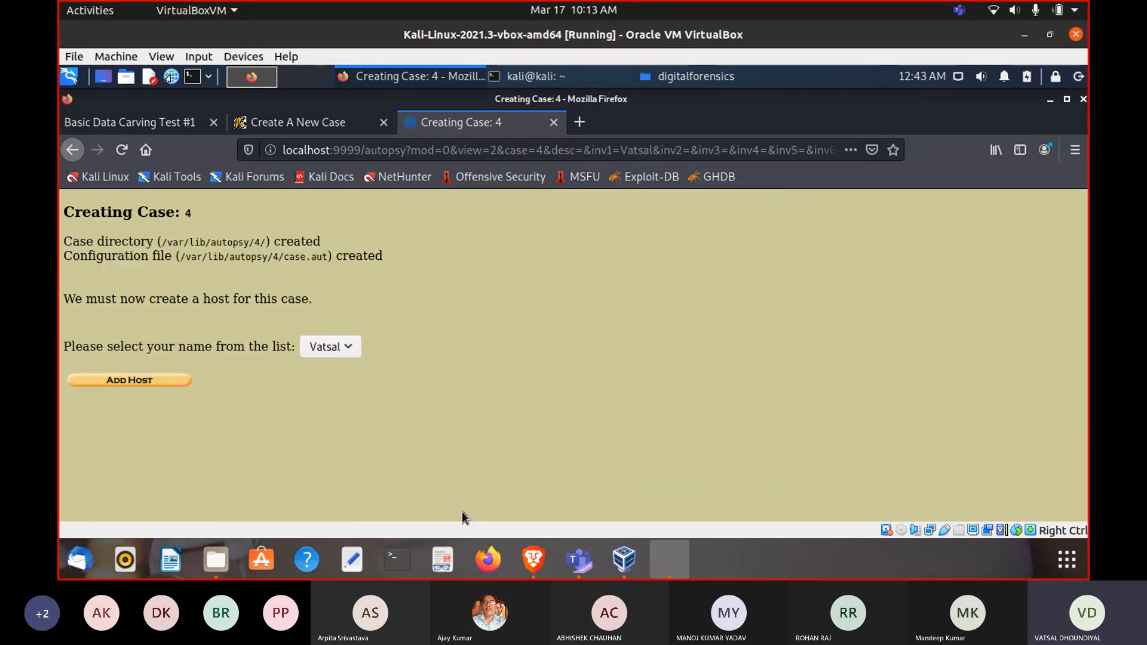
# - Add a host named host1 to case 4 with the default host settings
pyautogui.click(174, 383)
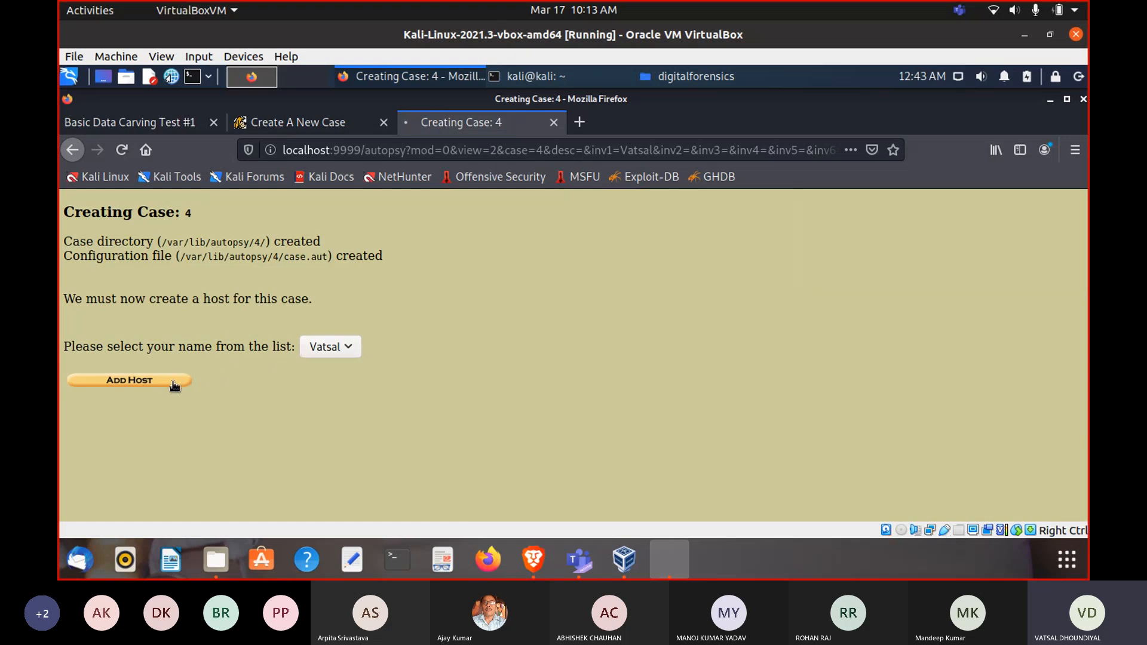
pyautogui.scroll(-5, 475, 335)
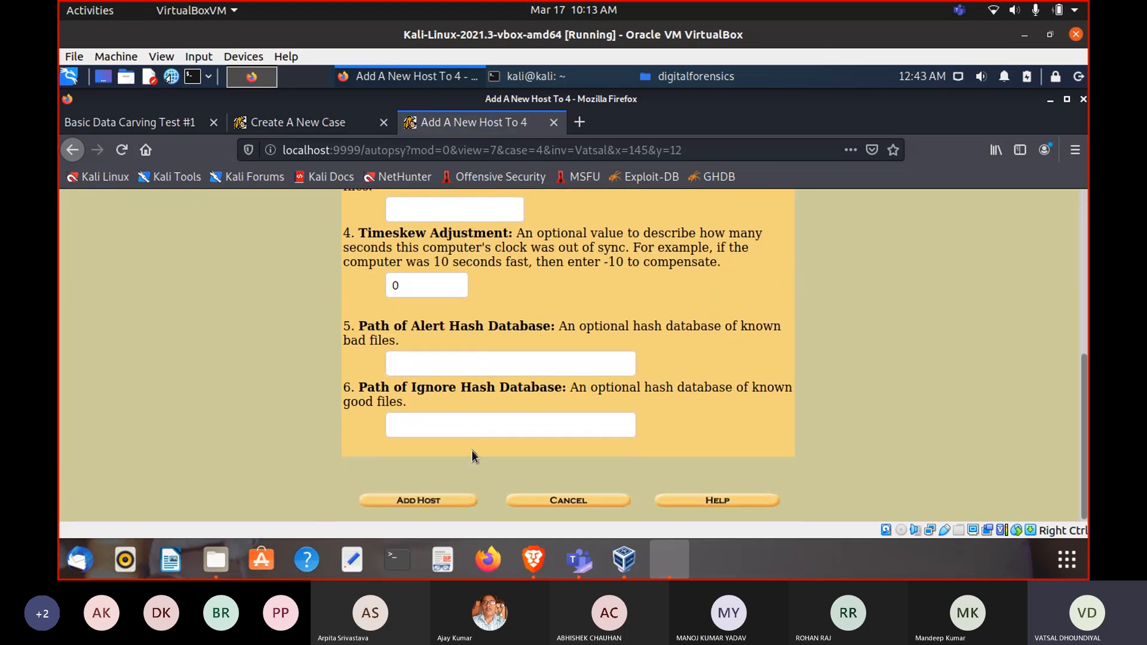
pyautogui.click(457, 507)
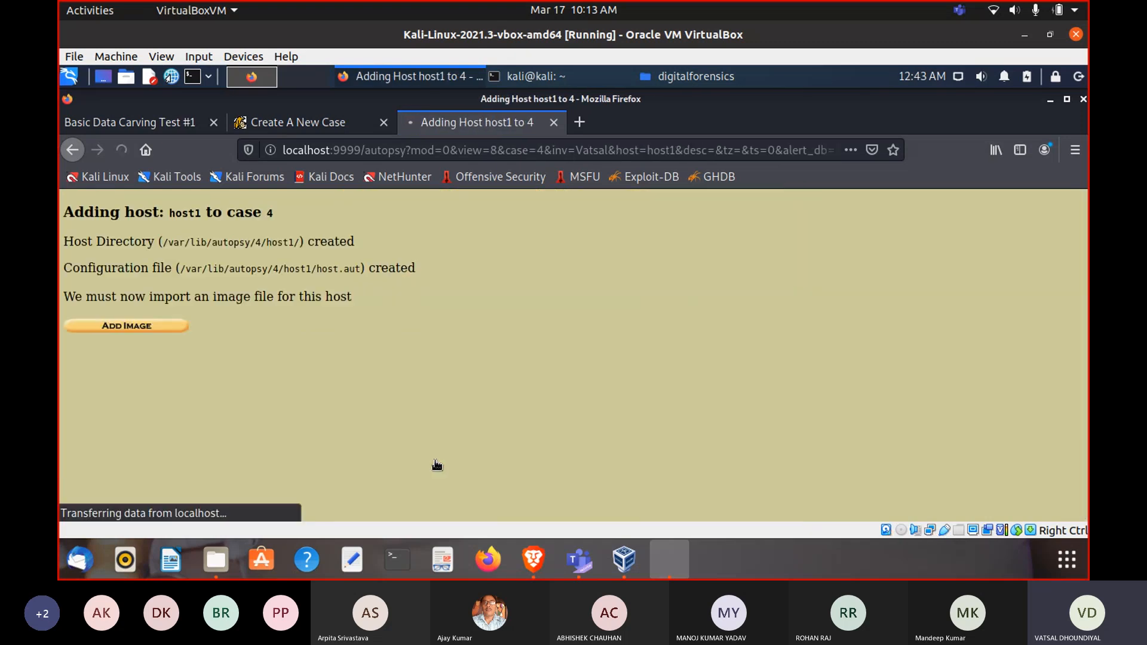
# - Start adding an image file to host1 and set its location to /home/kali/Desktop/digitalforensics/11-carve-fat.dd
pyautogui.click(181, 326)
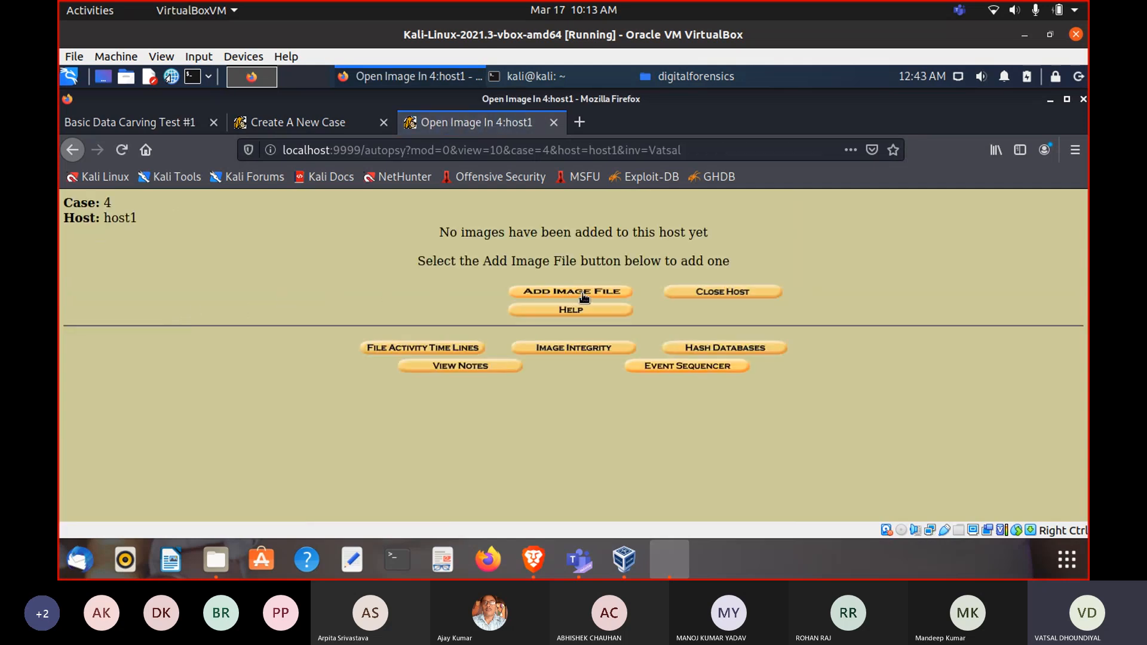
pyautogui.click(582, 293)
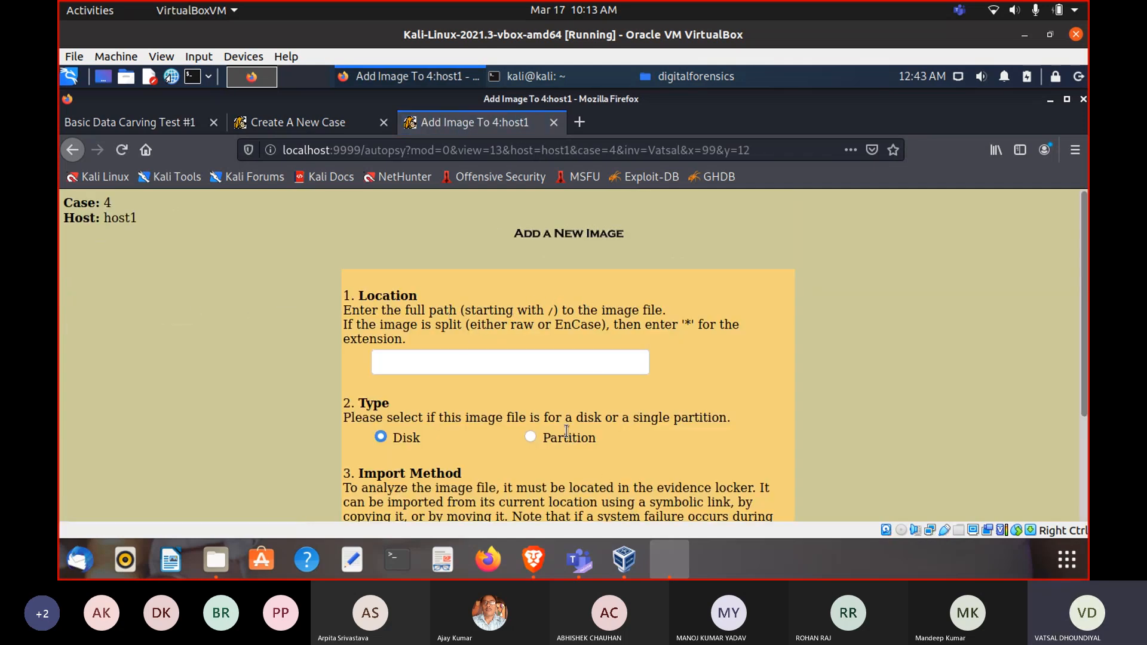
pyautogui.click(490, 364)
pyautogui.rightClick(490, 364)
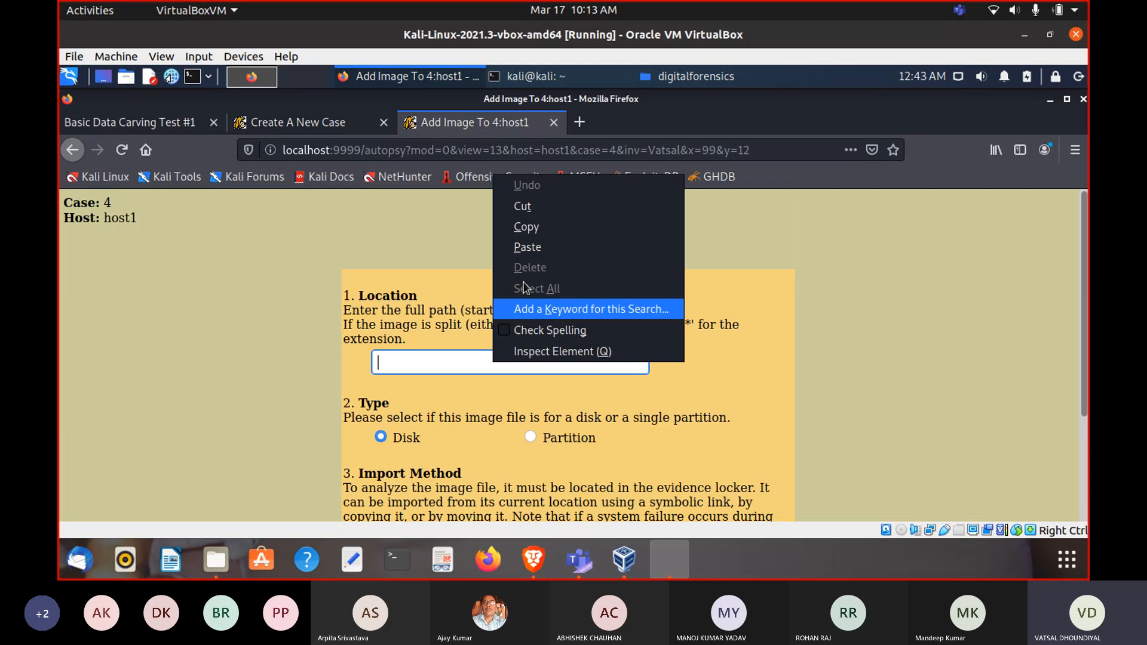
pyautogui.click(529, 246)
pyautogui.write('/')
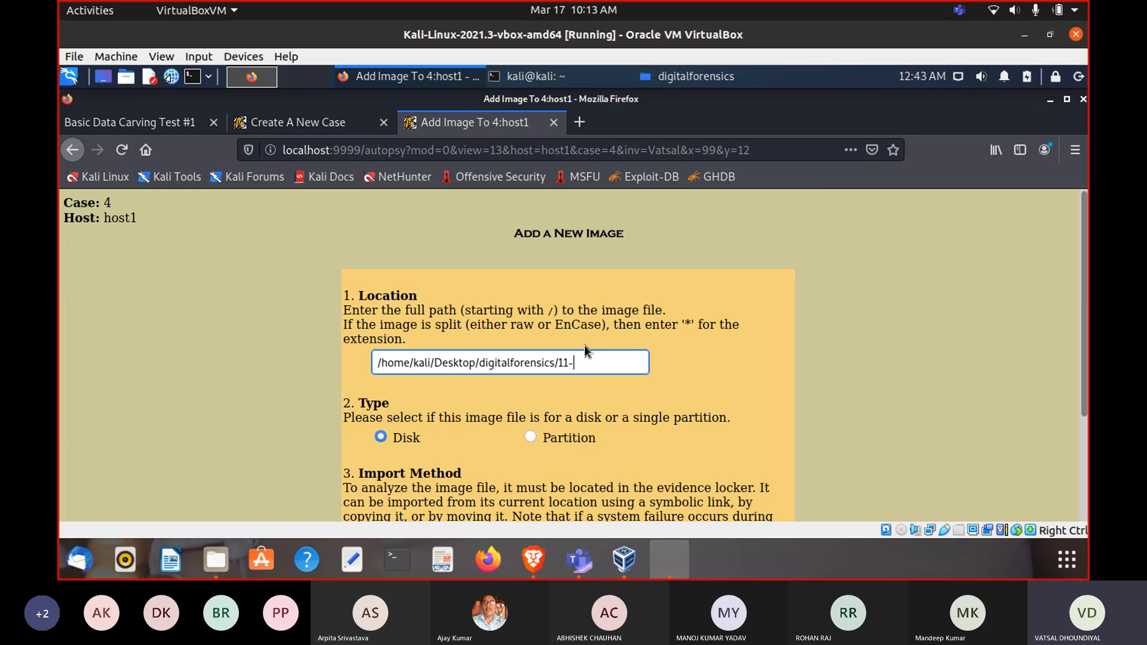
pyautogui.click(730, 76)
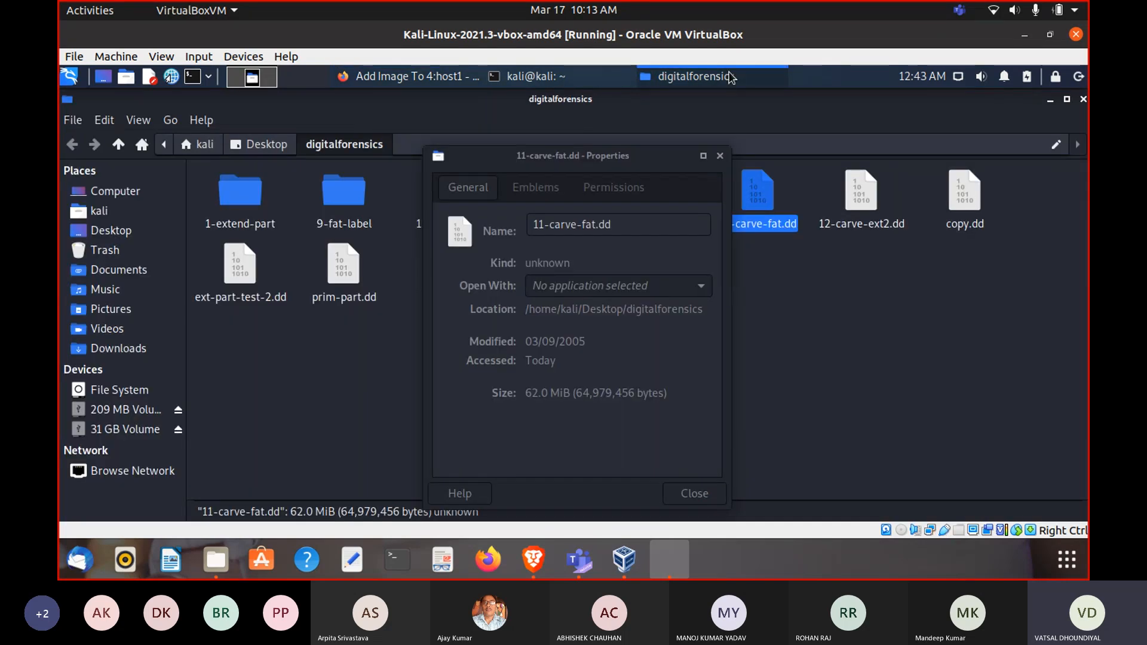
pyautogui.click(451, 83)
pyautogui.write('carve')
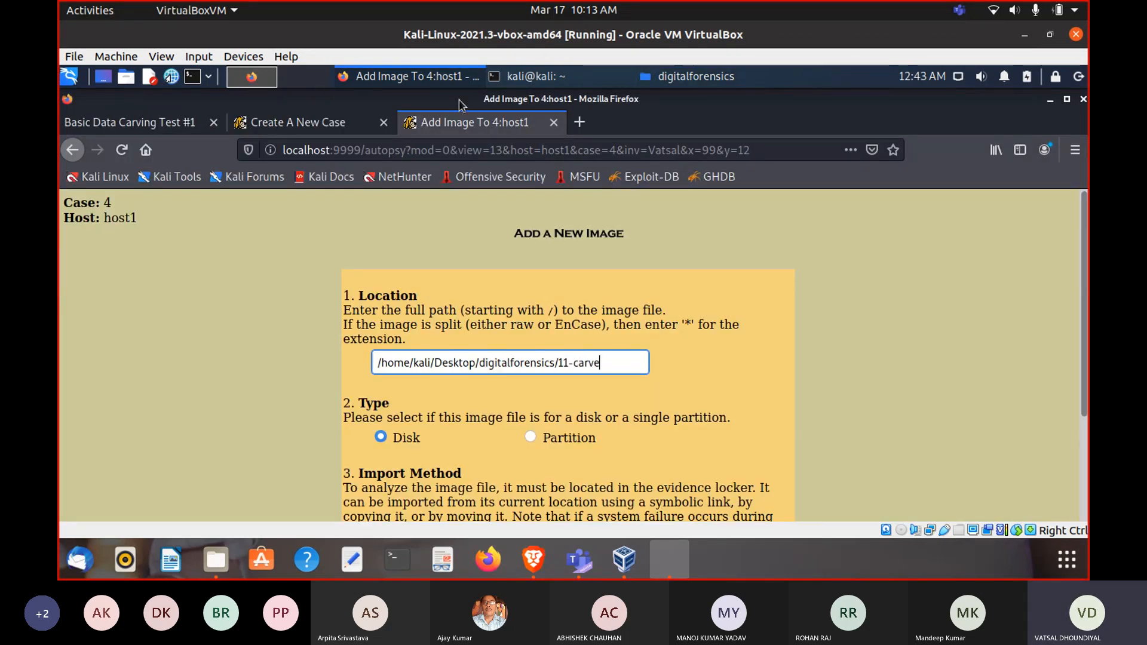
pyautogui.write('-fat.dd')
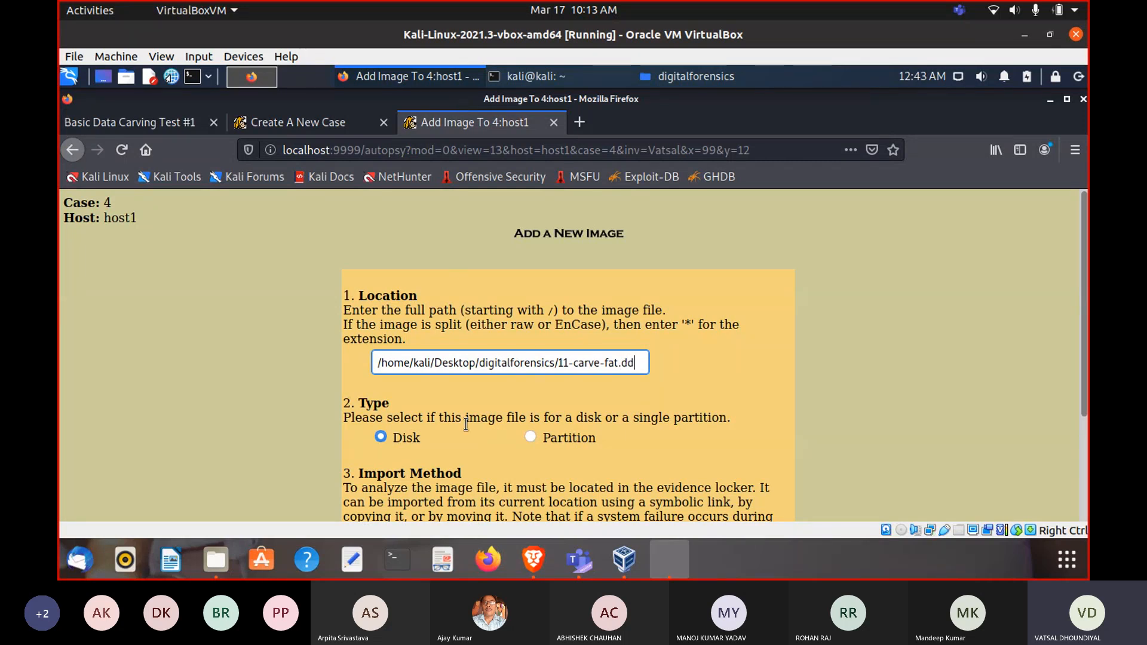
# - Set the image type to Partition and the import method to Copy, and continue to the image file details
pyautogui.click(530, 437)
pyautogui.scroll(-2, 487, 380)
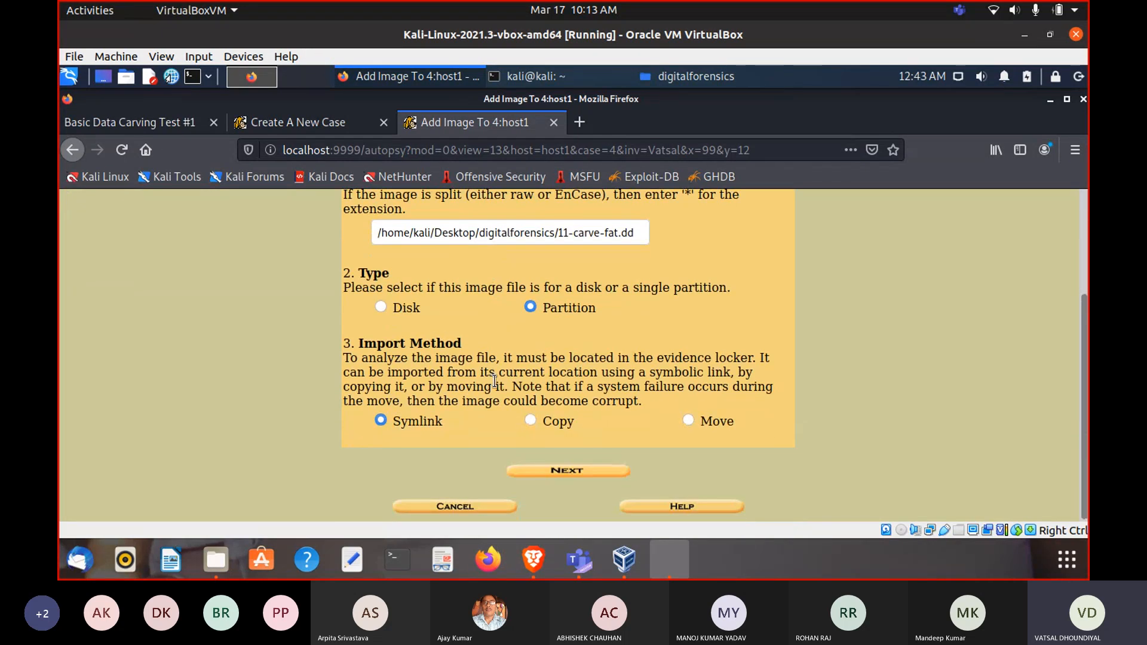
pyautogui.click(548, 423)
pyautogui.click(555, 473)
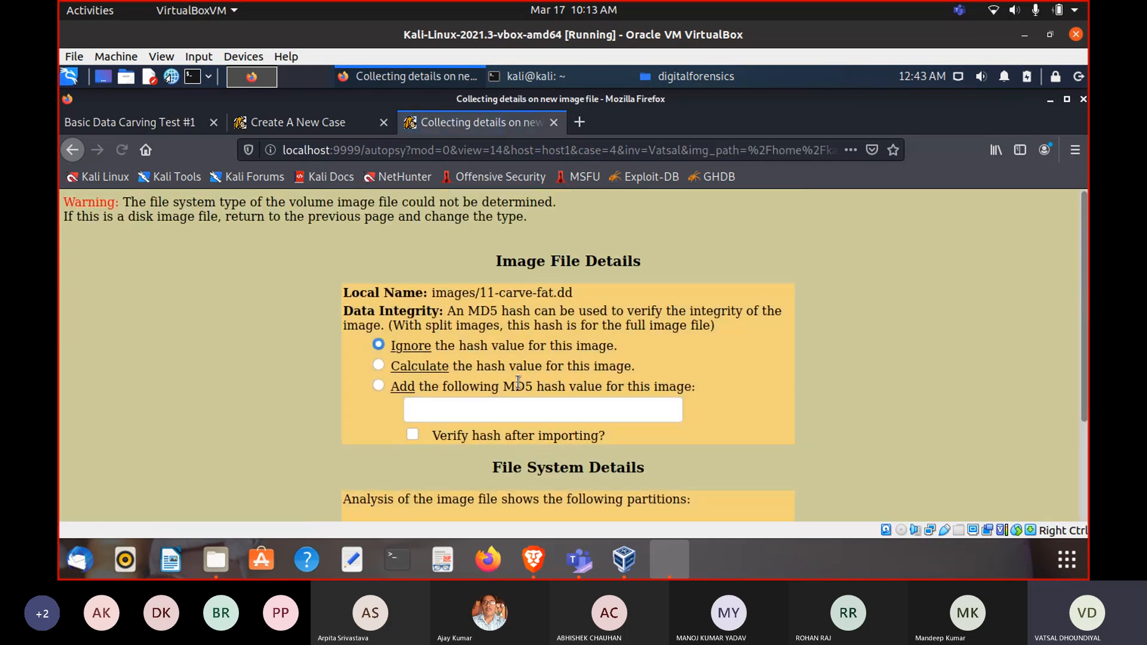
# - Choose to calculate the MD5 hash value for the image and verify the hash after importing
pyautogui.click(379, 366)
pyautogui.scroll(-3, 383, 370)
pyautogui.click(411, 313)
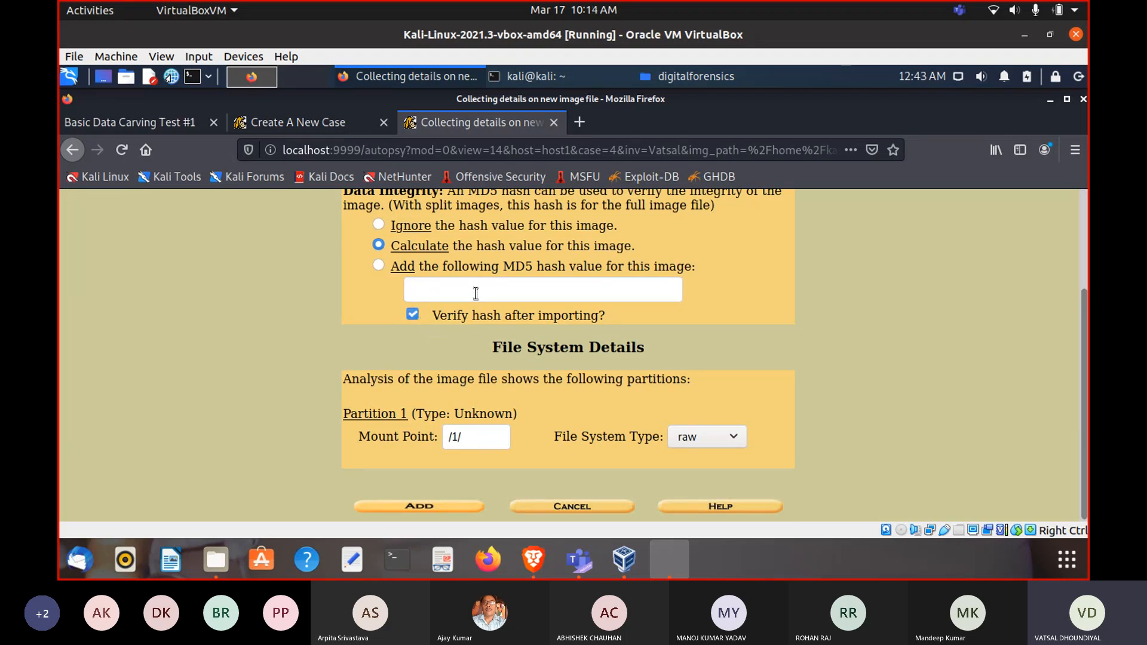
pyautogui.click(378, 264)
pyautogui.click(379, 245)
# - Browse the file system types for Partition 1 and select fat
pyautogui.click(691, 447)
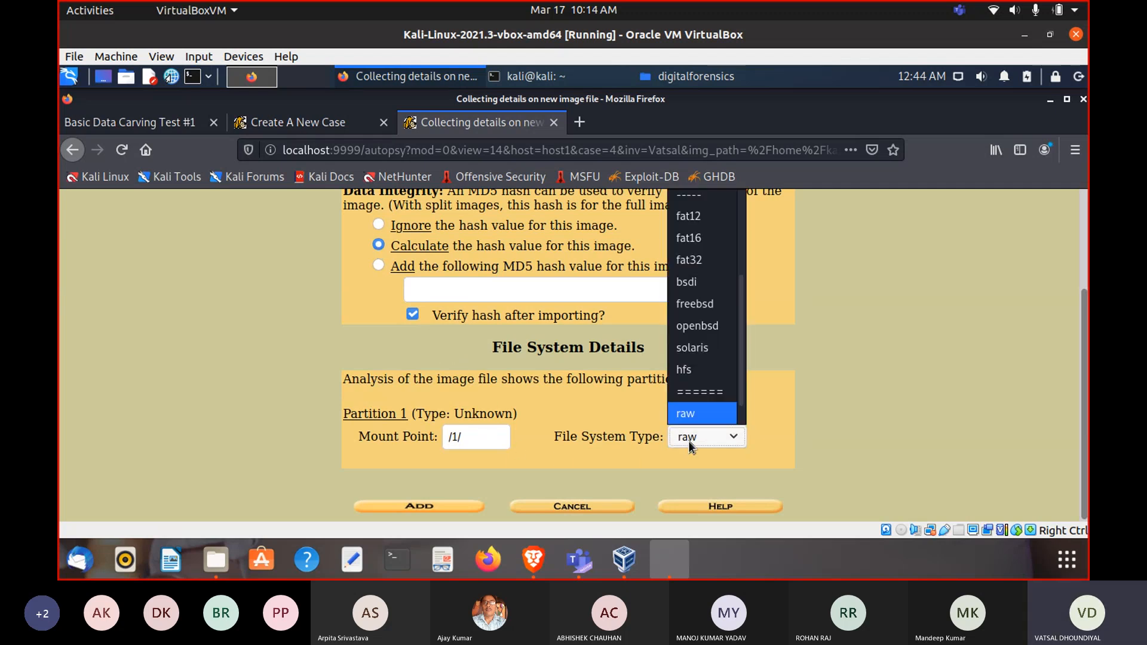
pyautogui.scroll(2, 699, 246)
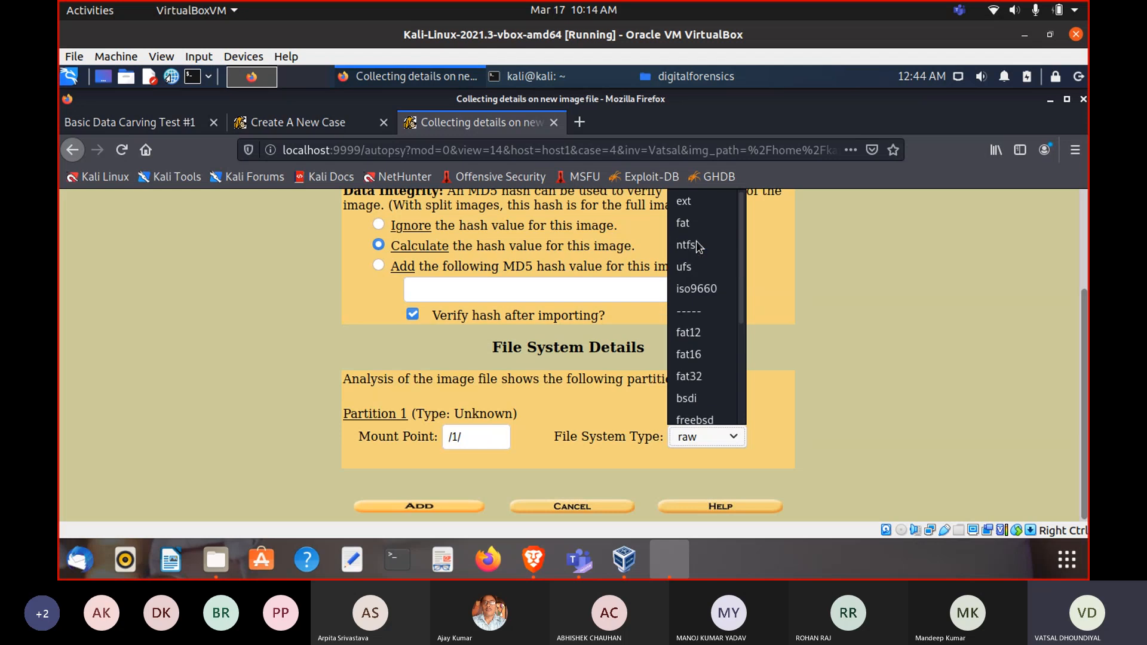
pyautogui.scroll(-3, 699, 246)
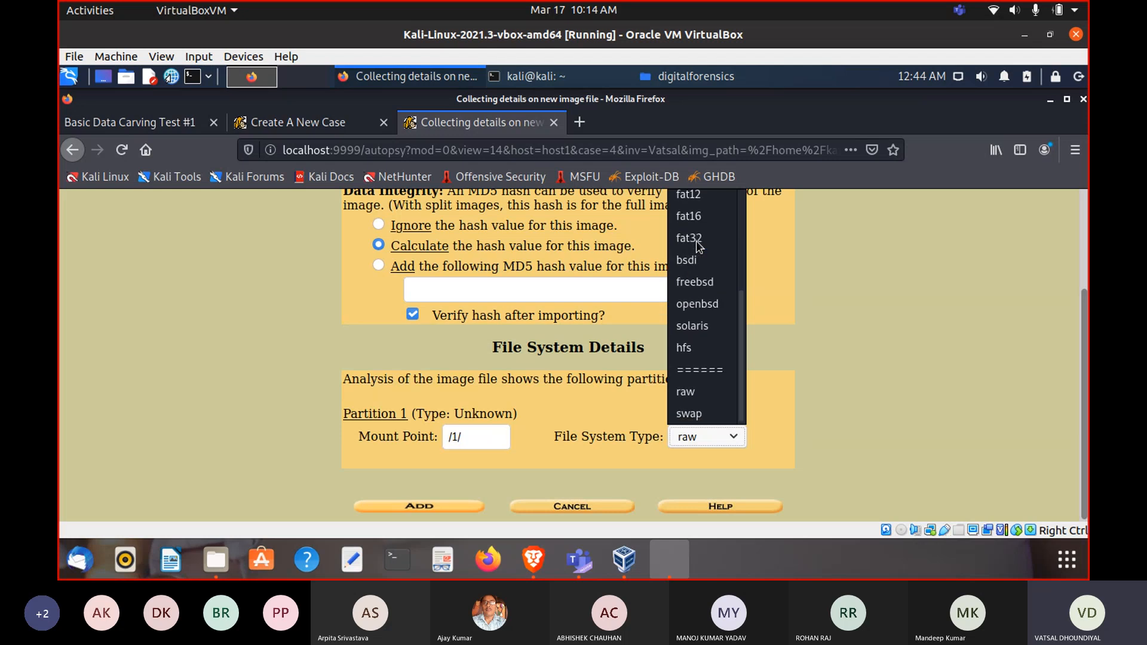
pyautogui.scroll(2, 697, 247)
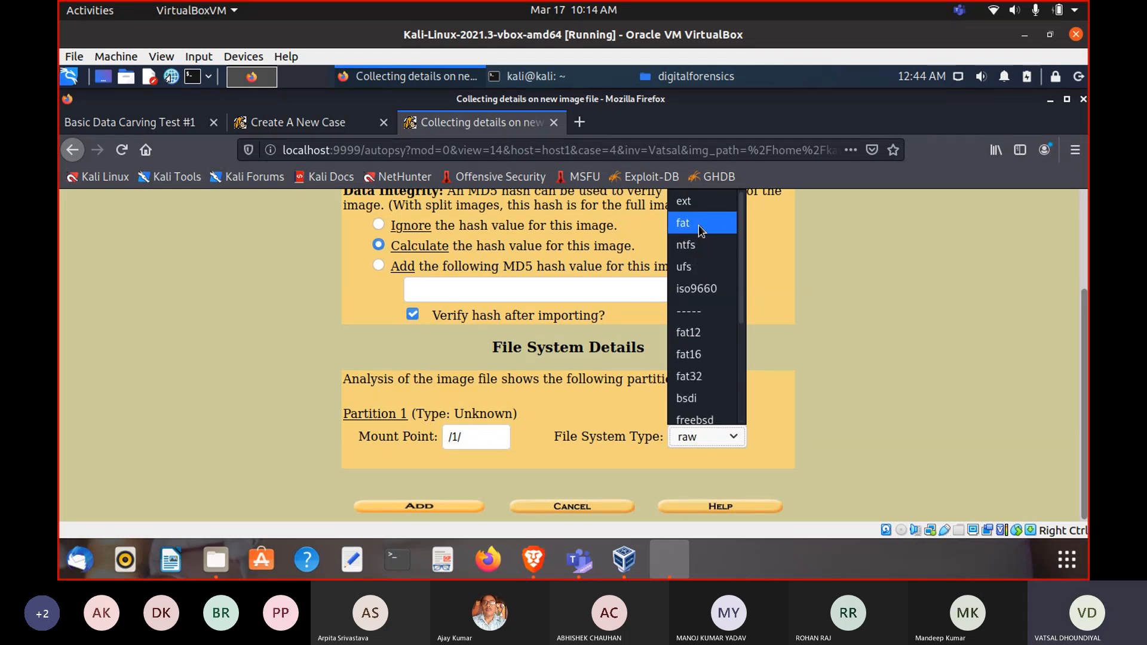
pyautogui.click(698, 224)
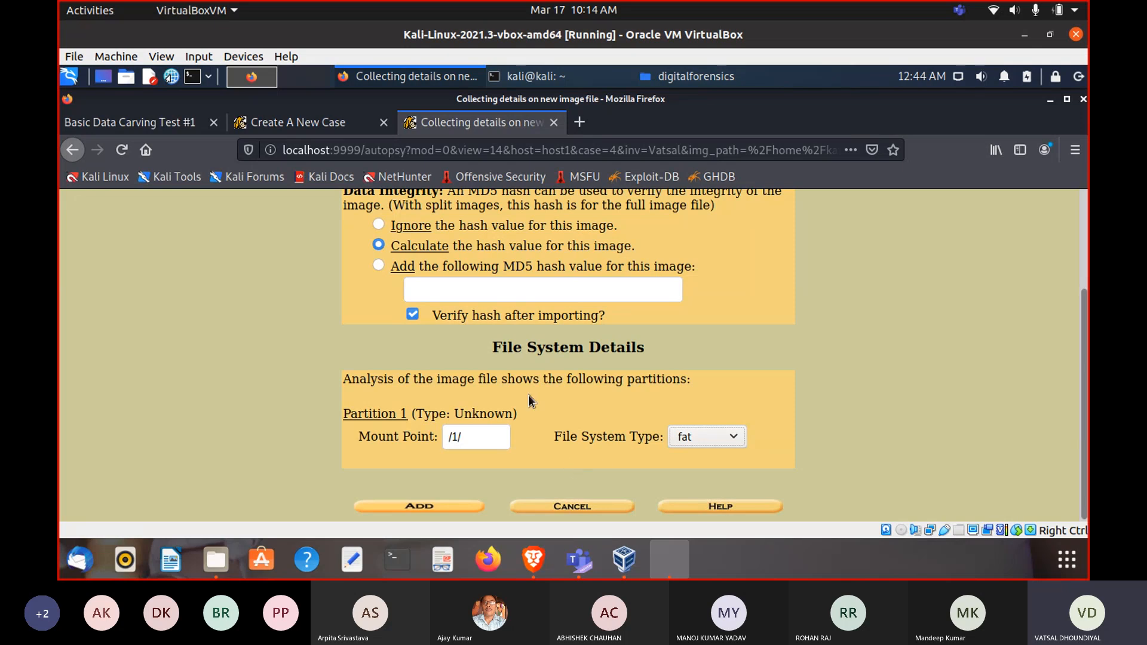
# - Check the image's file system on the Basic Data Carving Test #1 page and try to add the image as fat32
pyautogui.click(192, 123)
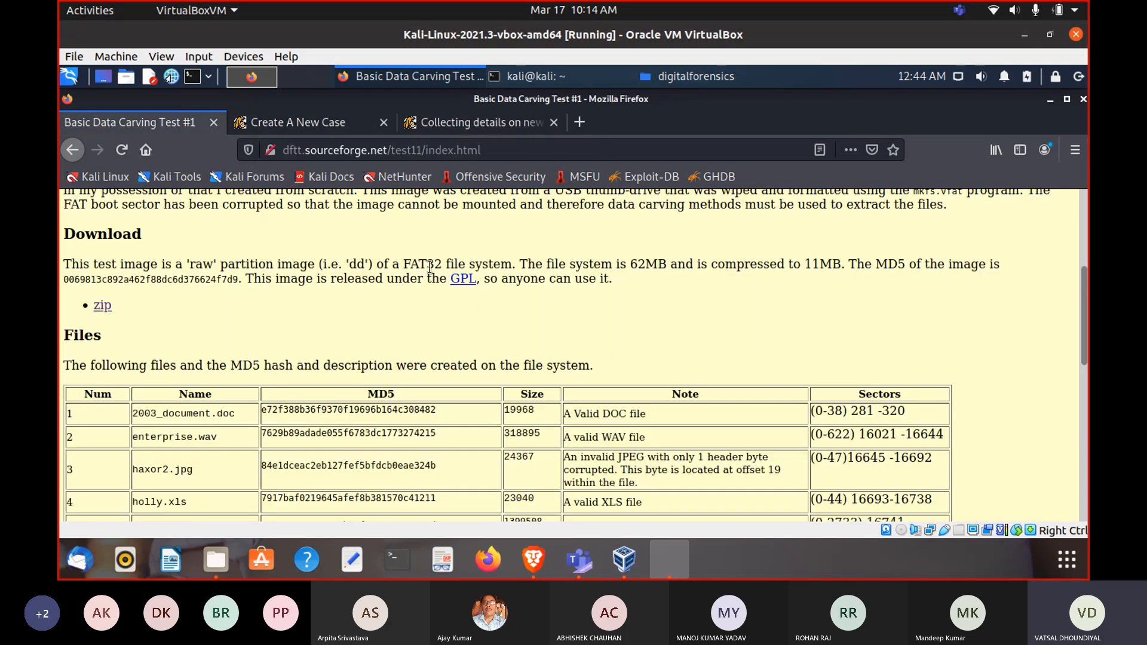
pyautogui.click(445, 124)
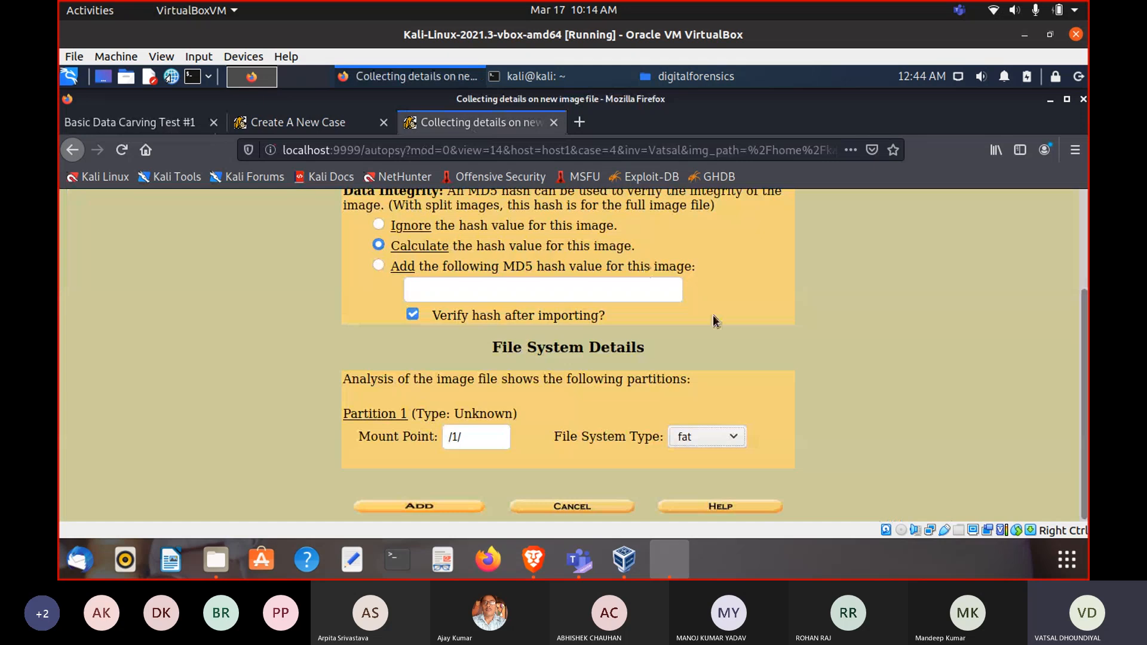
pyautogui.click(724, 445)
pyautogui.click(699, 366)
pyautogui.click(441, 507)
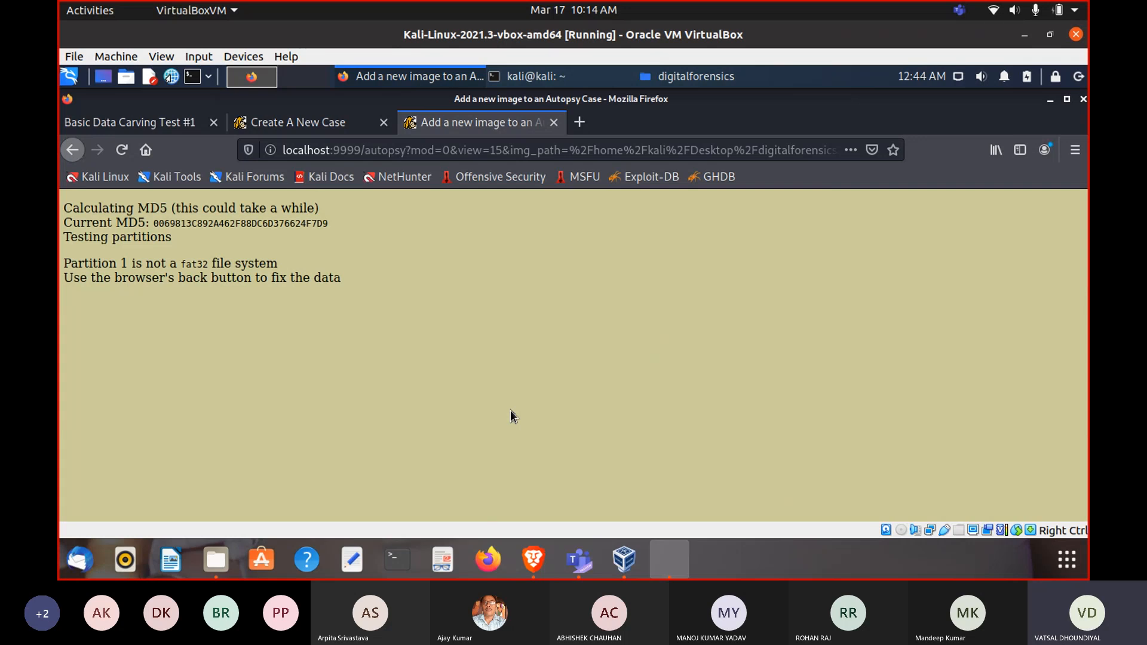
pyautogui.click(71, 152)
# - Recheck the Basic Data Carving Test #1 download description, reorder the two Autopsy pages, and return to the image details
pyautogui.click(143, 124)
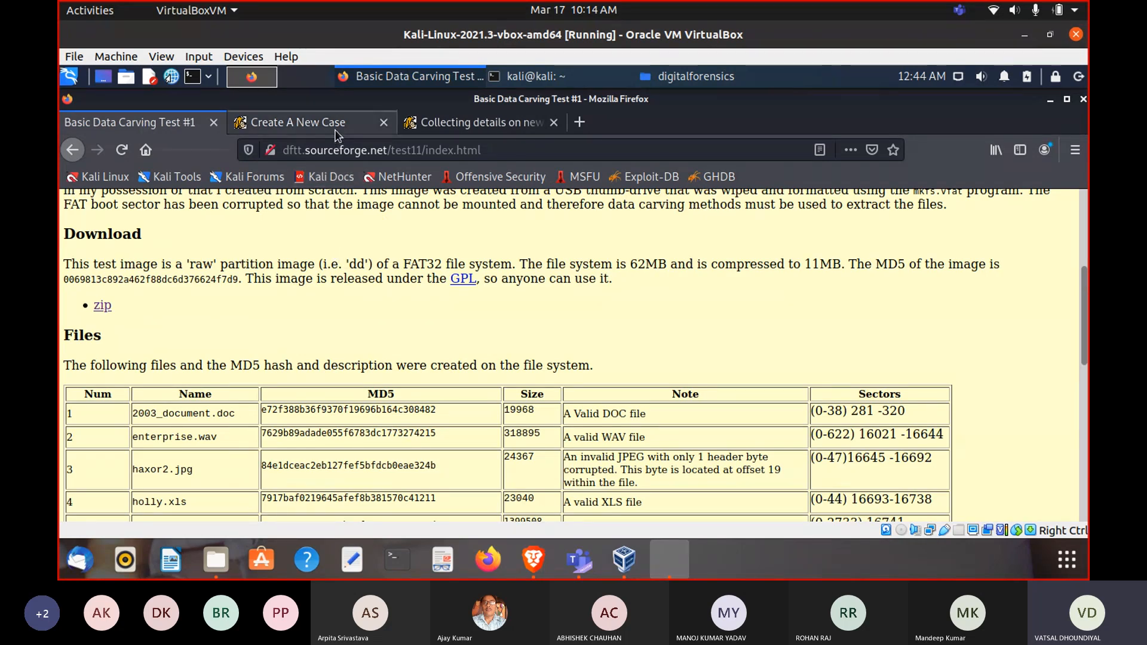
pyautogui.moveTo(326, 125); pyautogui.dragTo(442, 129)
pyautogui.click(352, 123)
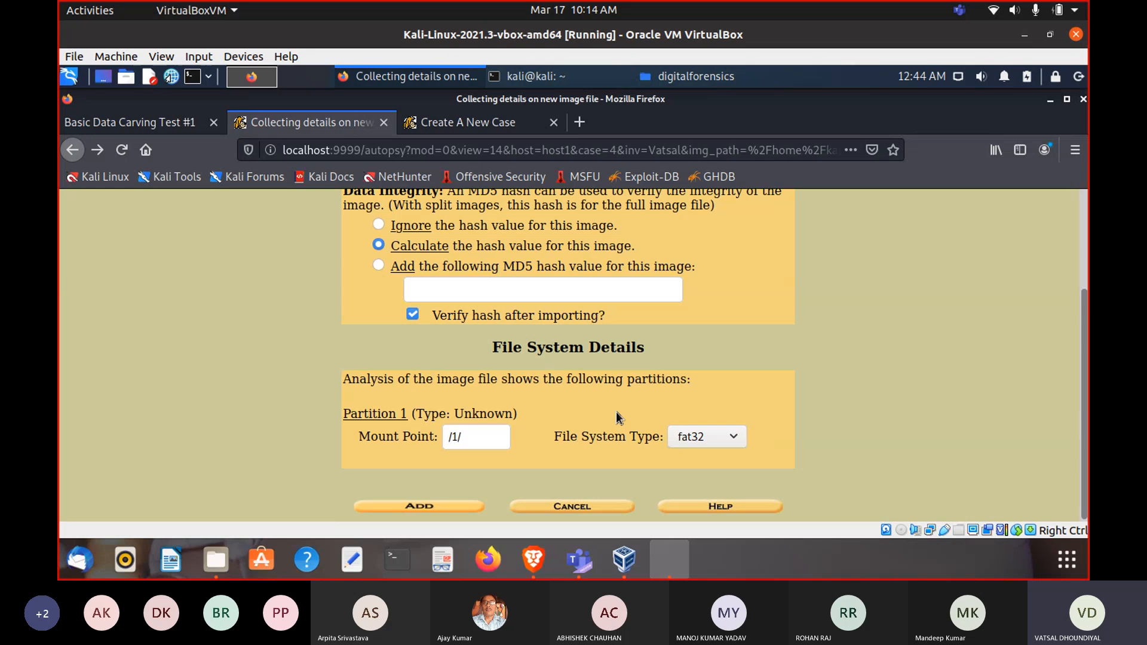
# - Try to add the image with Partition 1's file system type set to fat, and return to the image details
pyautogui.click(704, 440)
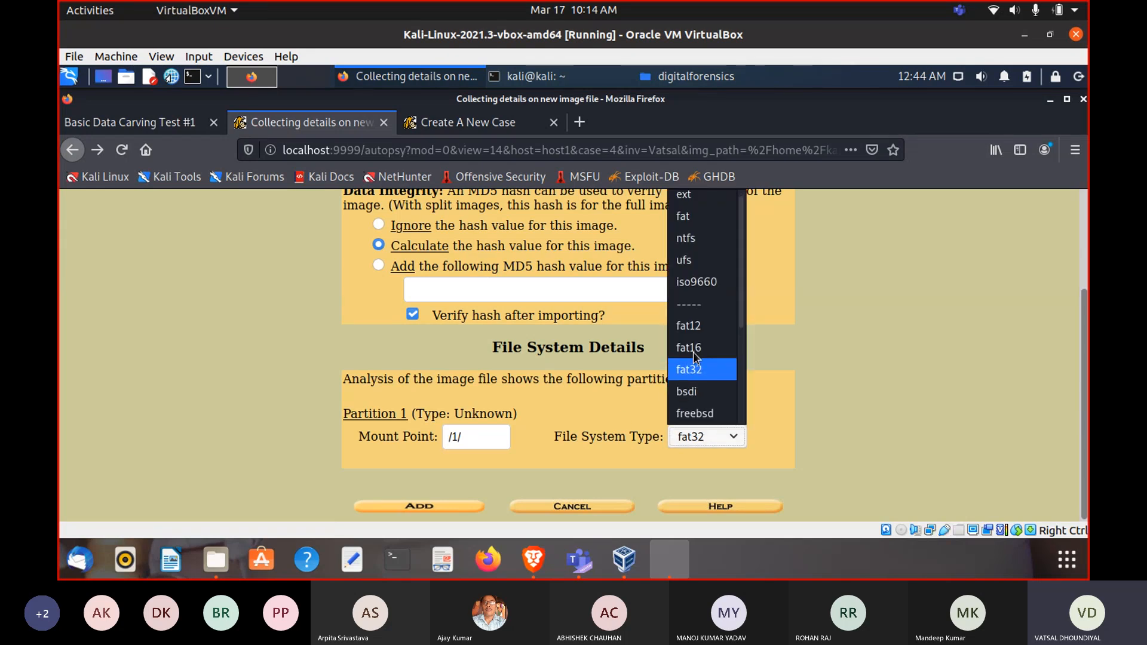
pyautogui.click(688, 223)
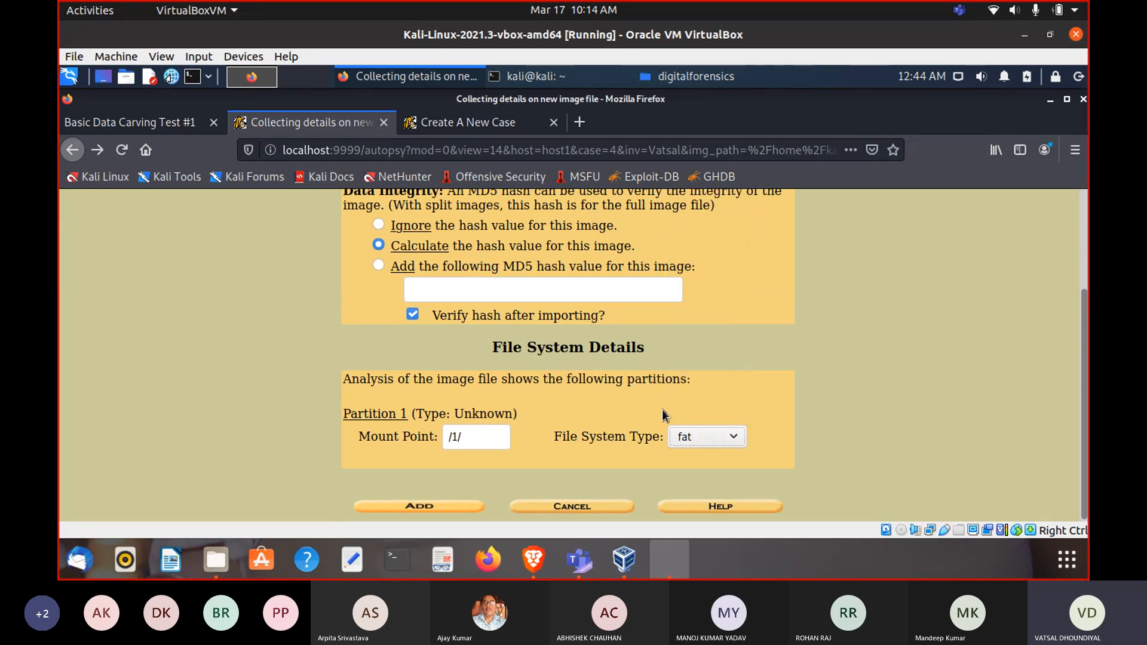
pyautogui.click(457, 507)
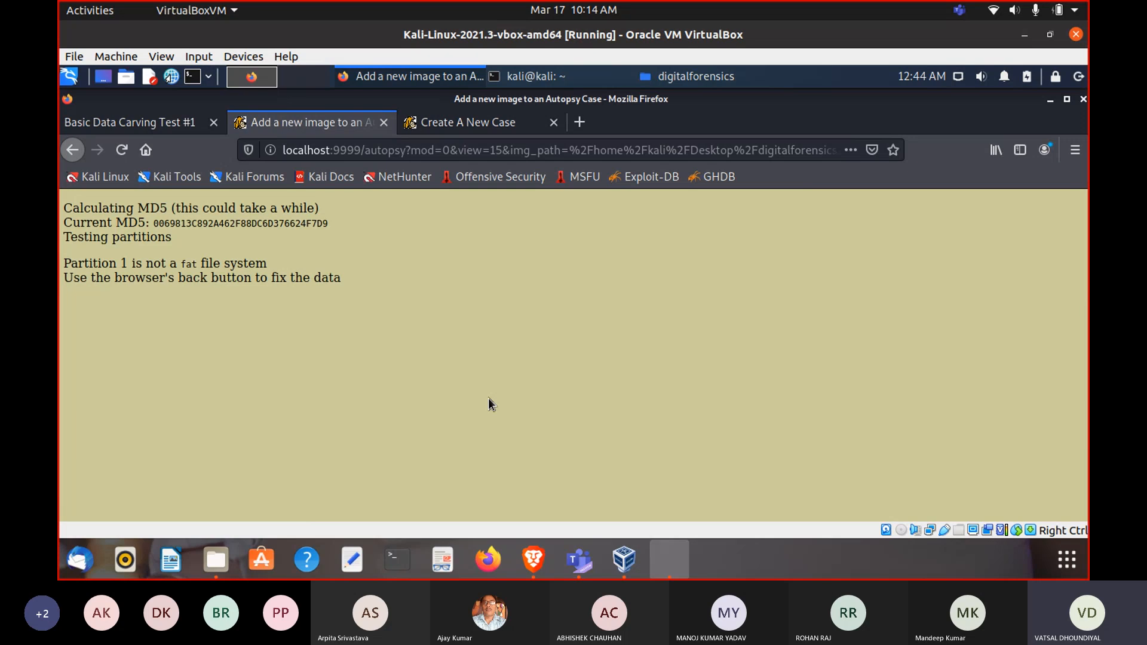
pyautogui.click(77, 153)
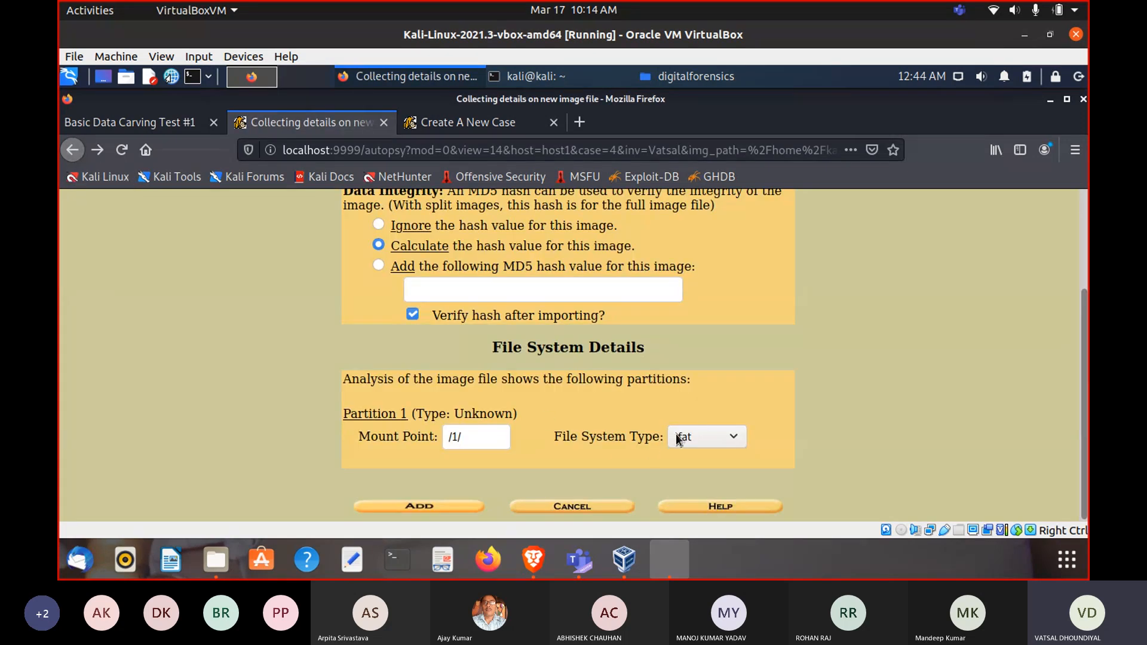
# - Set Partition 1's file system type to raw, add the image to host1, and return to the host's volume list
pyautogui.click(700, 431)
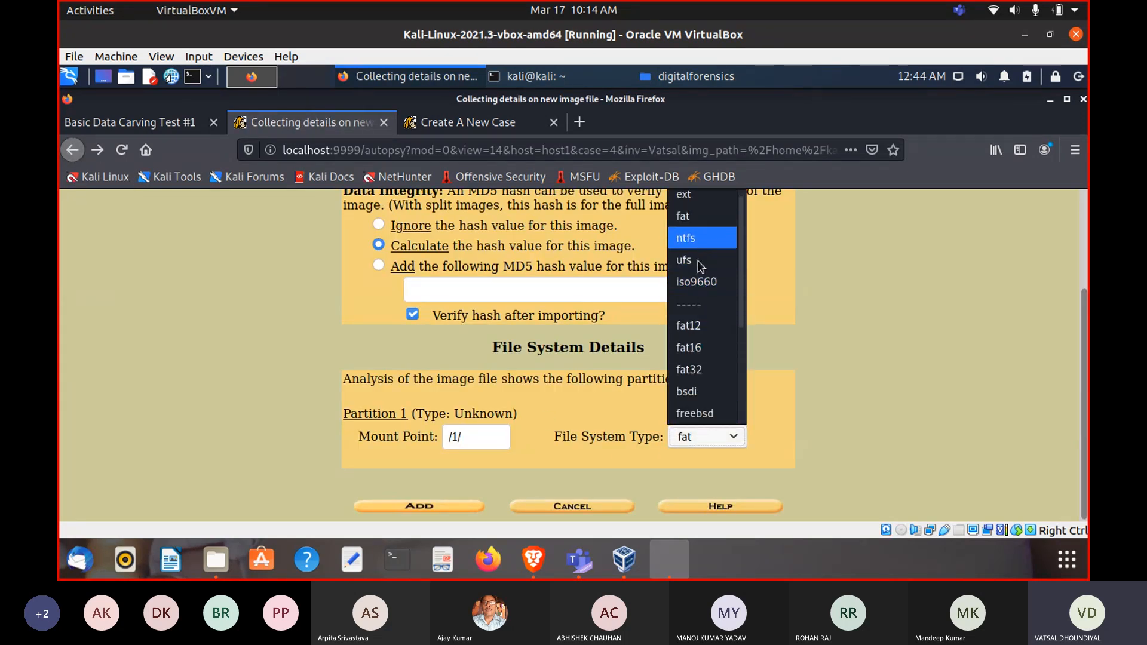
pyautogui.scroll(-2, 698, 271)
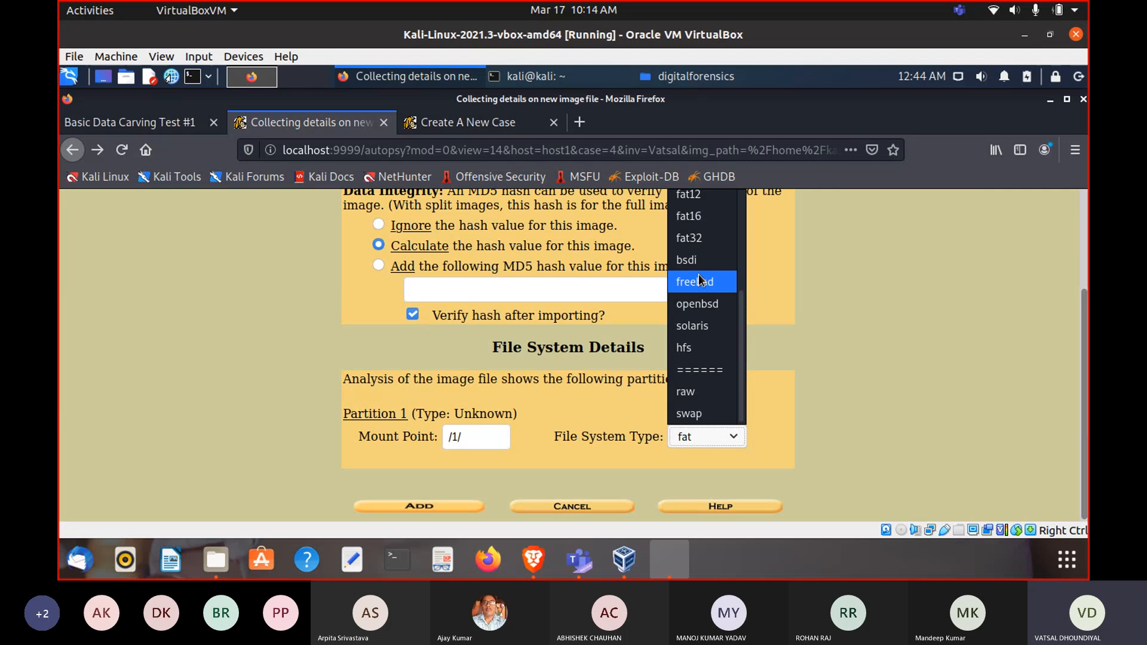
pyautogui.click(696, 392)
pyautogui.click(439, 509)
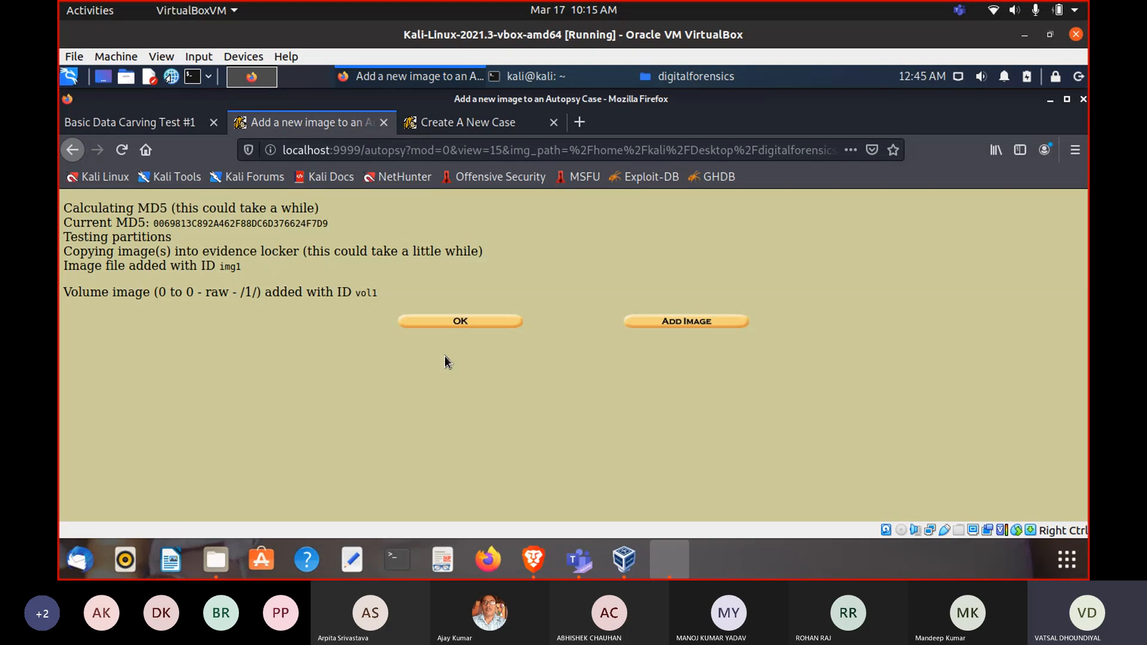
pyautogui.click(458, 323)
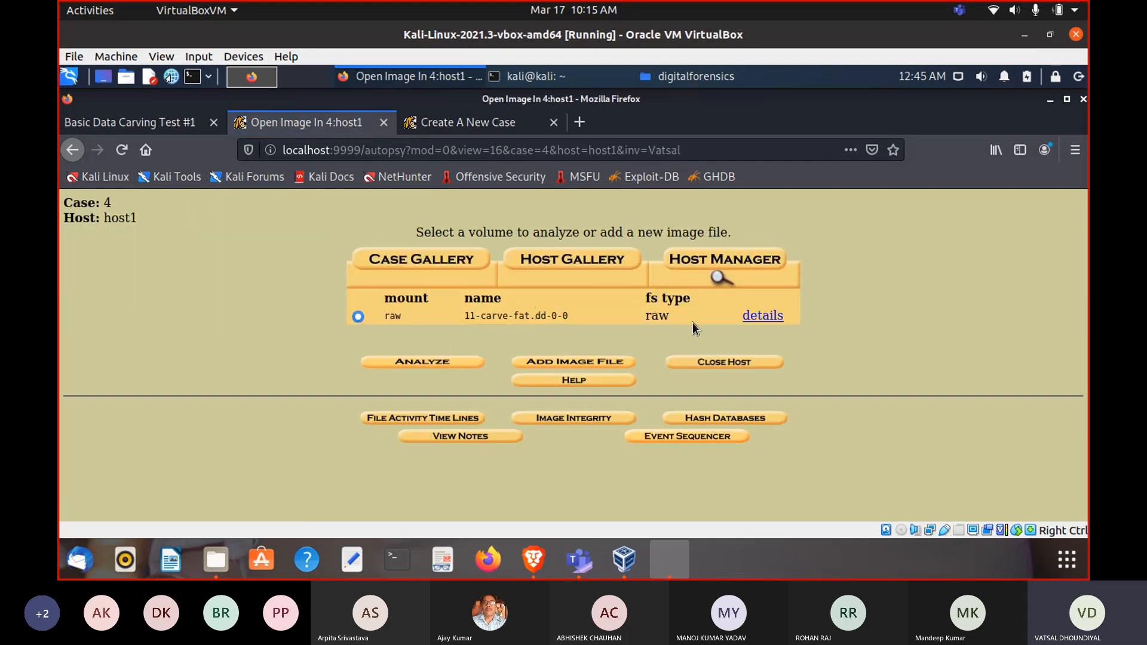
# - Extract the ASCII and Unicode strings of the 11-carve-fat.dd volume with MD5 values, and review its image details
pyautogui.click(755, 317)
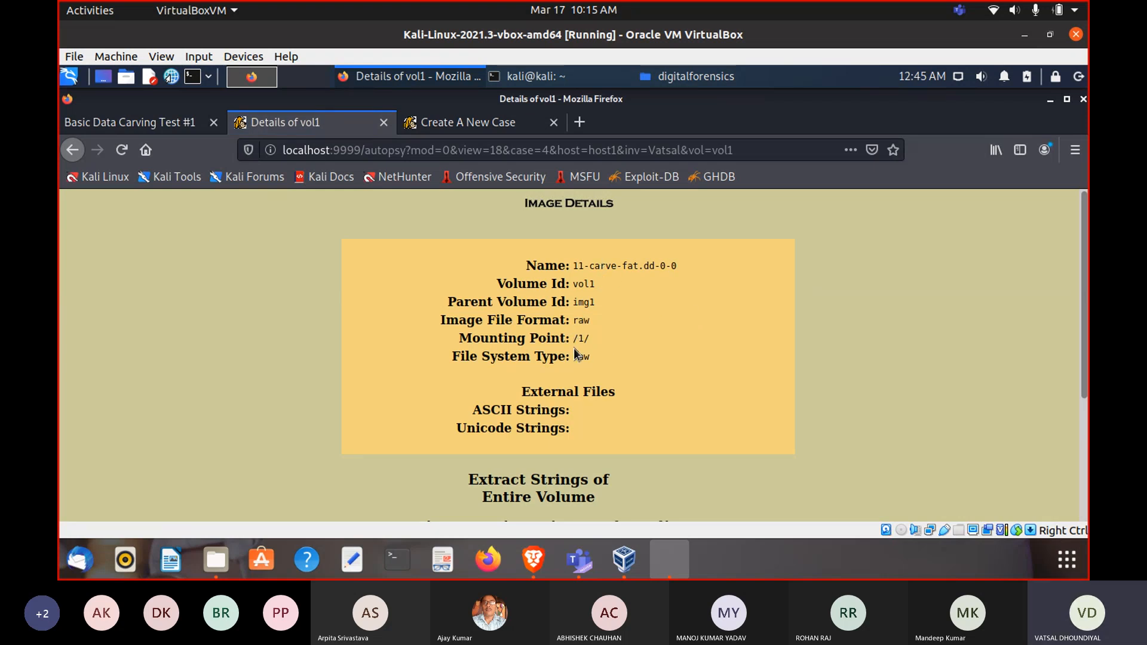
pyautogui.scroll(-3, 574, 348)
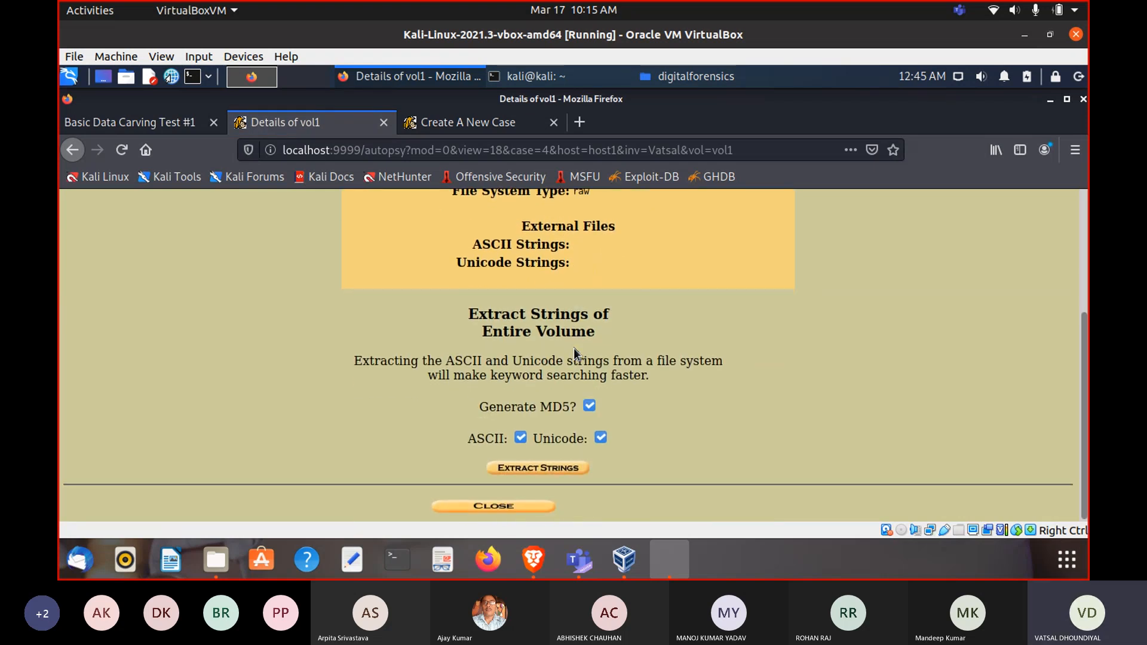
pyautogui.click(531, 470)
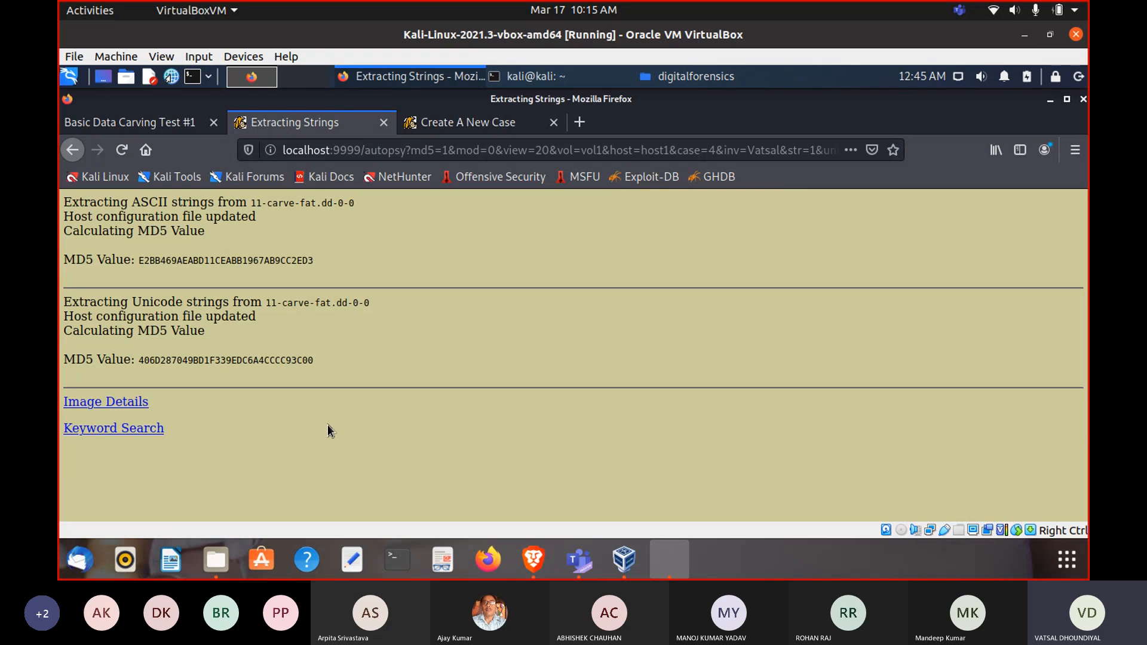
pyautogui.click(146, 401)
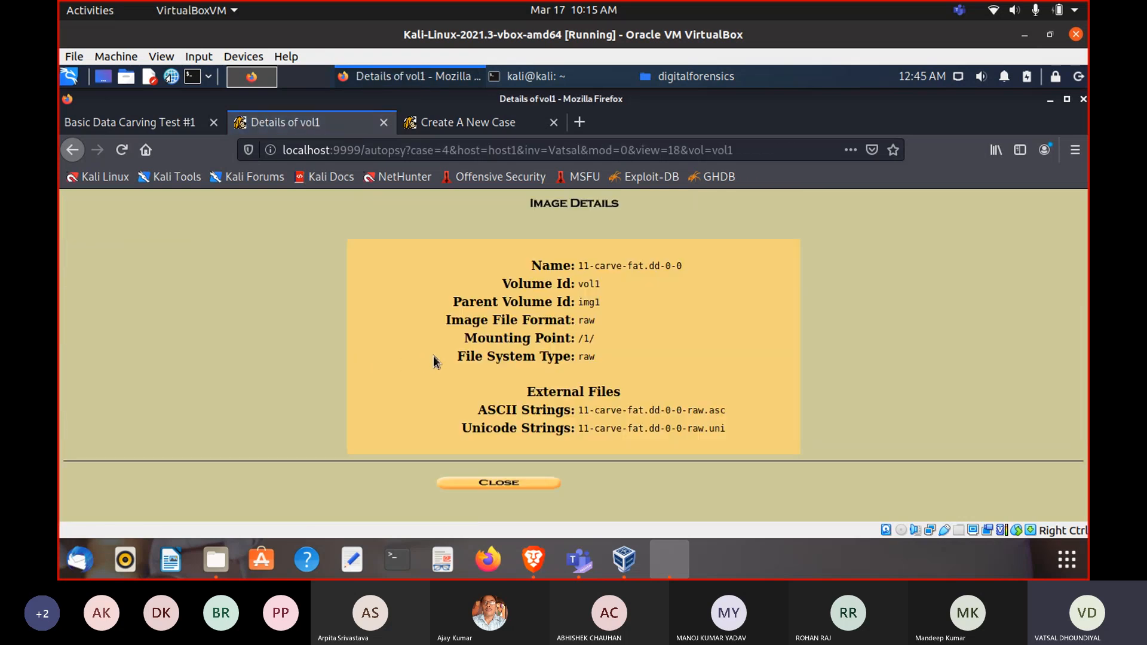
pyautogui.click(513, 484)
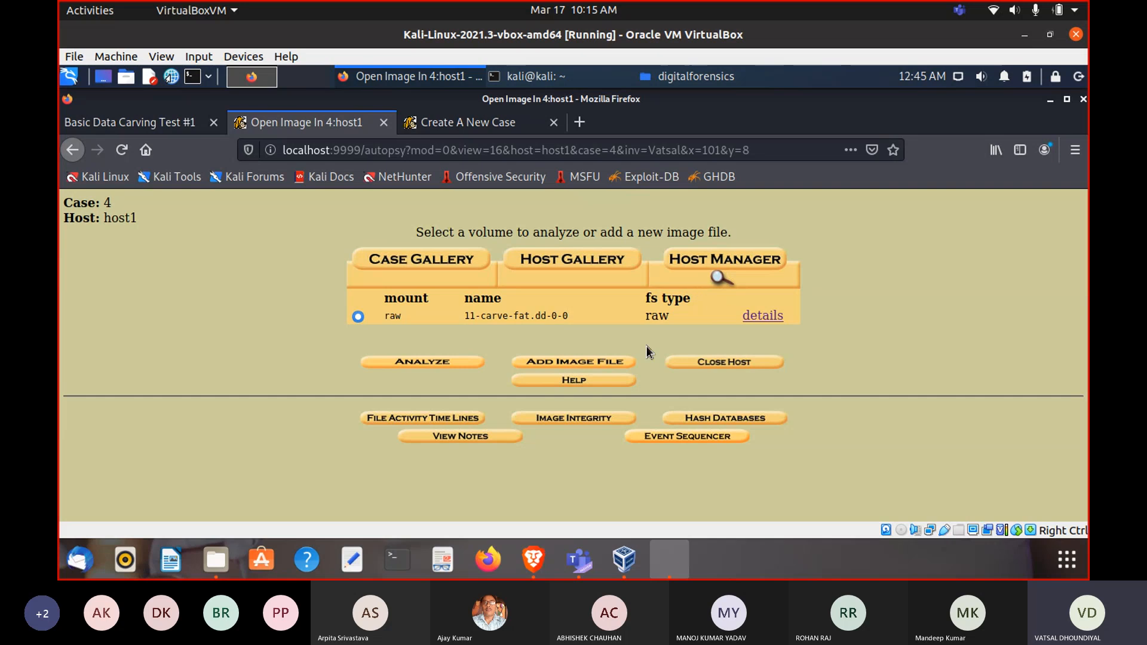
# - Open the raw volume for analysis and view the contents of data unit 2
pyautogui.click(457, 363)
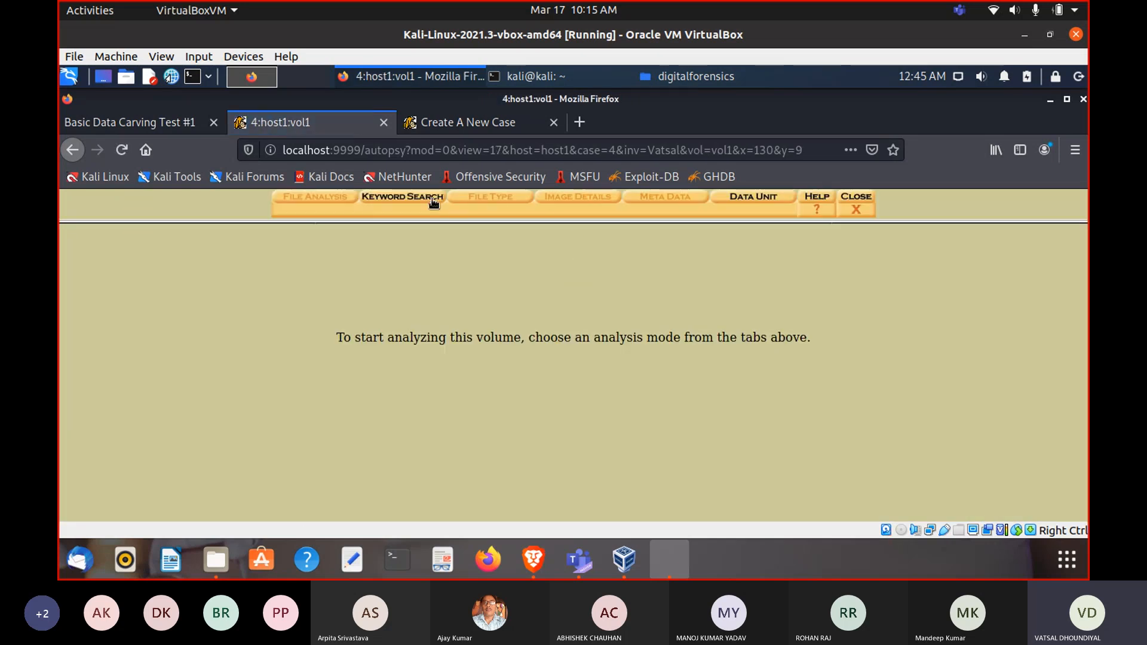
pyautogui.click(738, 202)
pyautogui.click(123, 263)
pyautogui.write('2')
pyautogui.press('Return')
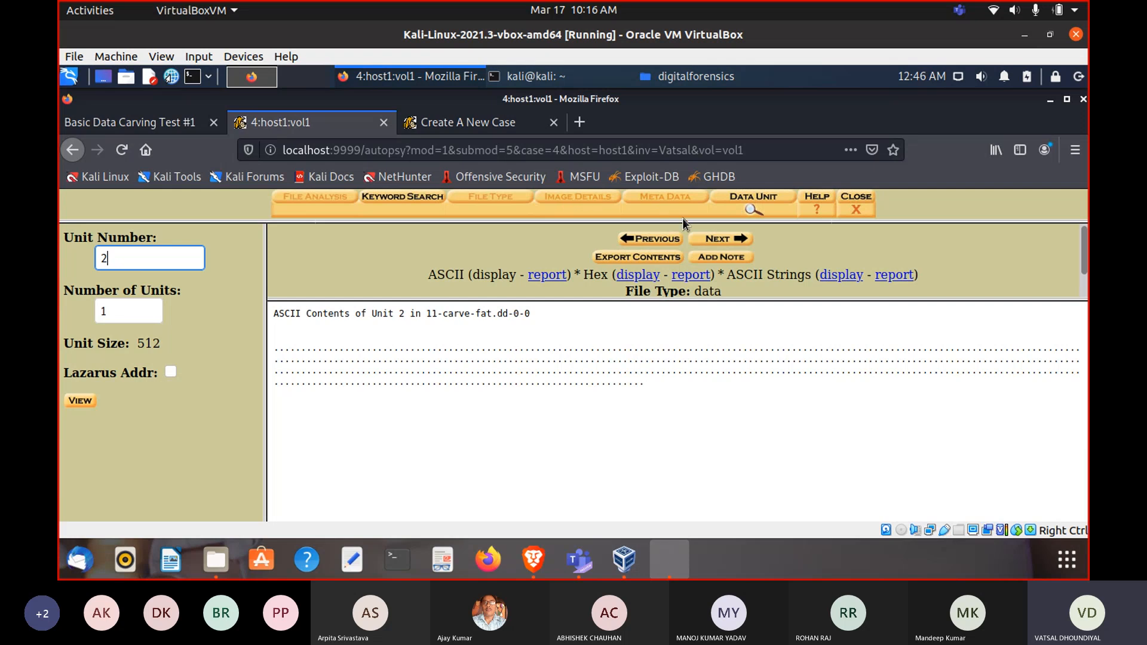
# - Advance through the following data units of the volume up to unit 10
pyautogui.click(709, 239)
pyautogui.click(709, 239)
pyautogui.click(709, 240)
pyautogui.click(709, 239)
pyautogui.click(709, 239)
pyautogui.click(709, 239)
pyautogui.click(708, 239)
pyautogui.click(708, 239)
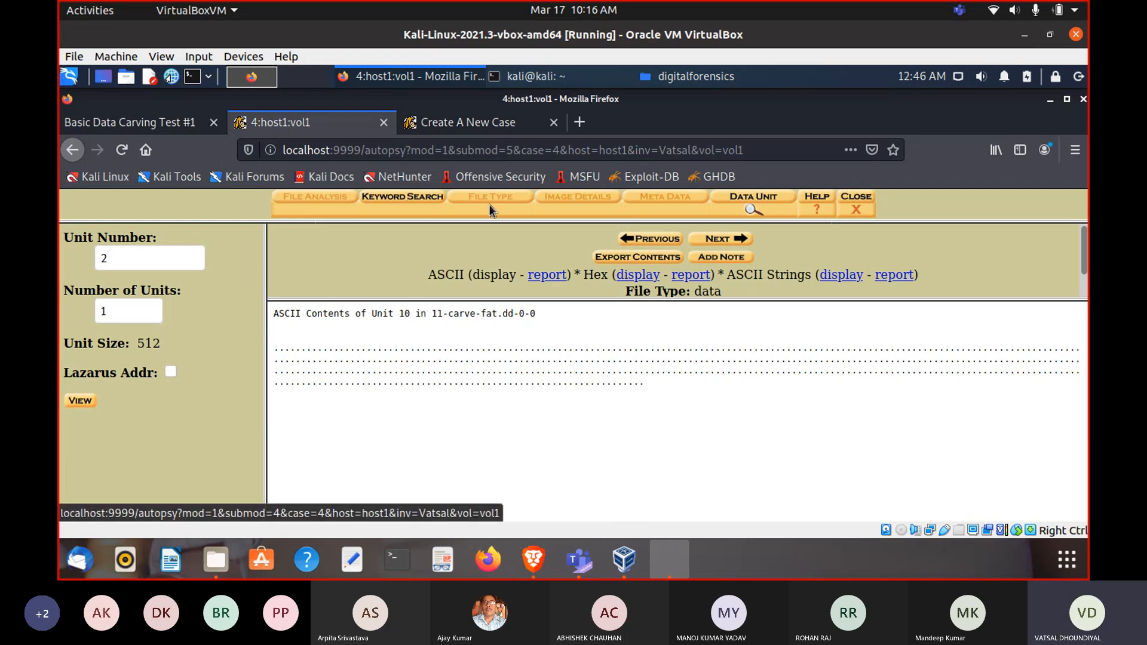
# - Read the Image Details topic in the Autopsy help, and return to the volume analysis page
pyautogui.click(814, 204)
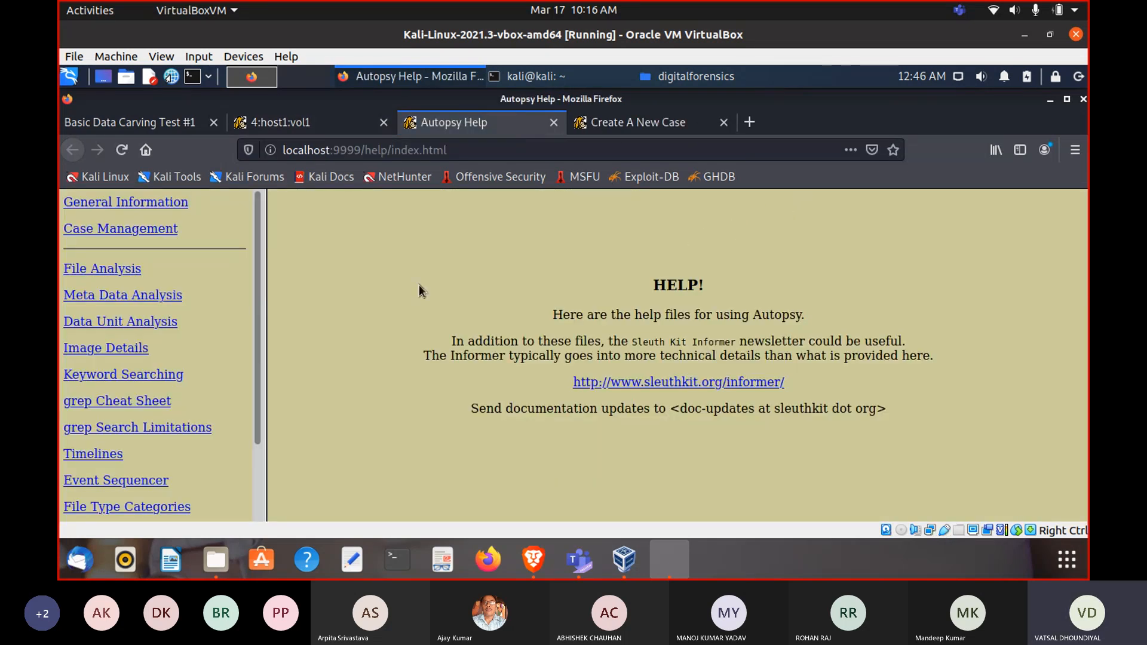
pyautogui.click(127, 349)
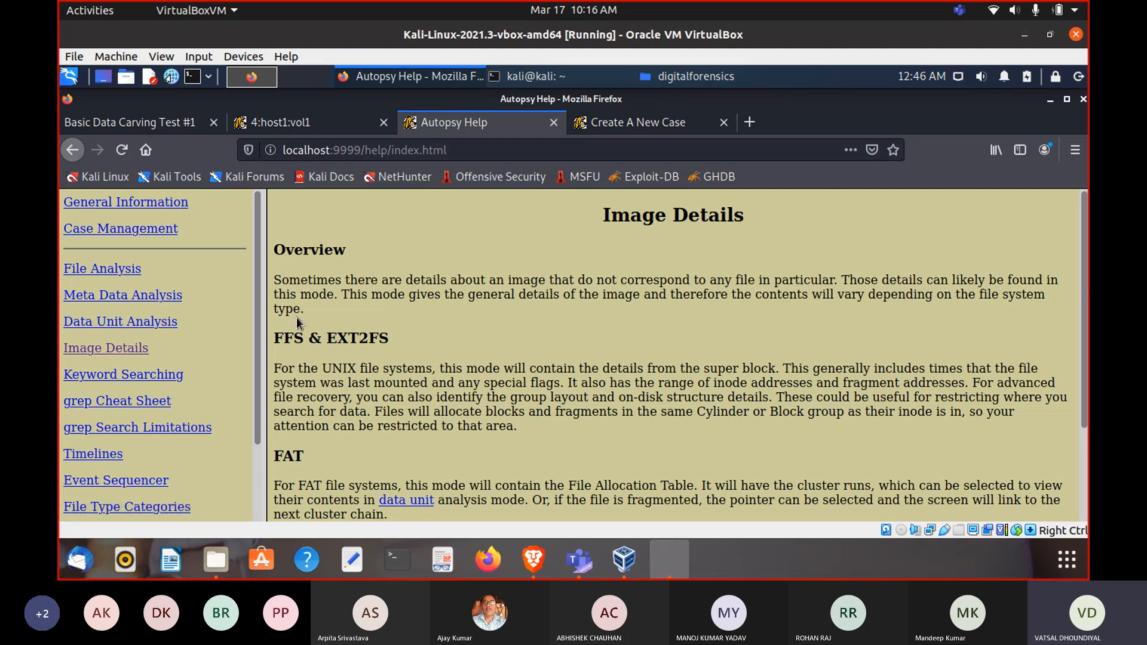
pyautogui.scroll(-1, 298, 328)
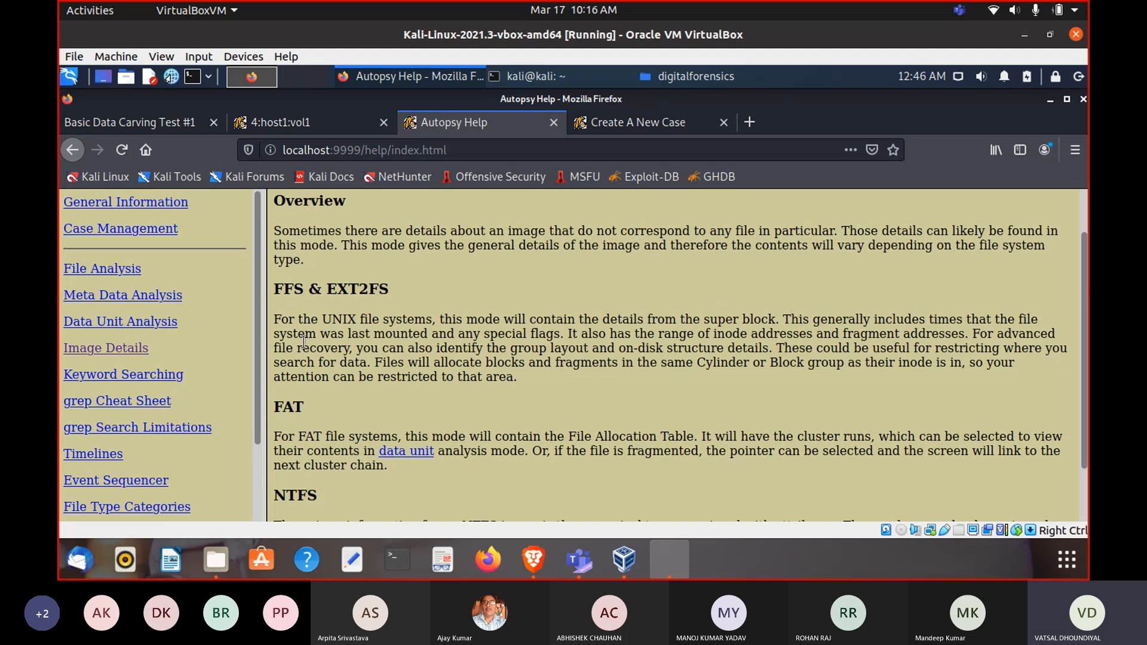
pyautogui.scroll(-1, 304, 342)
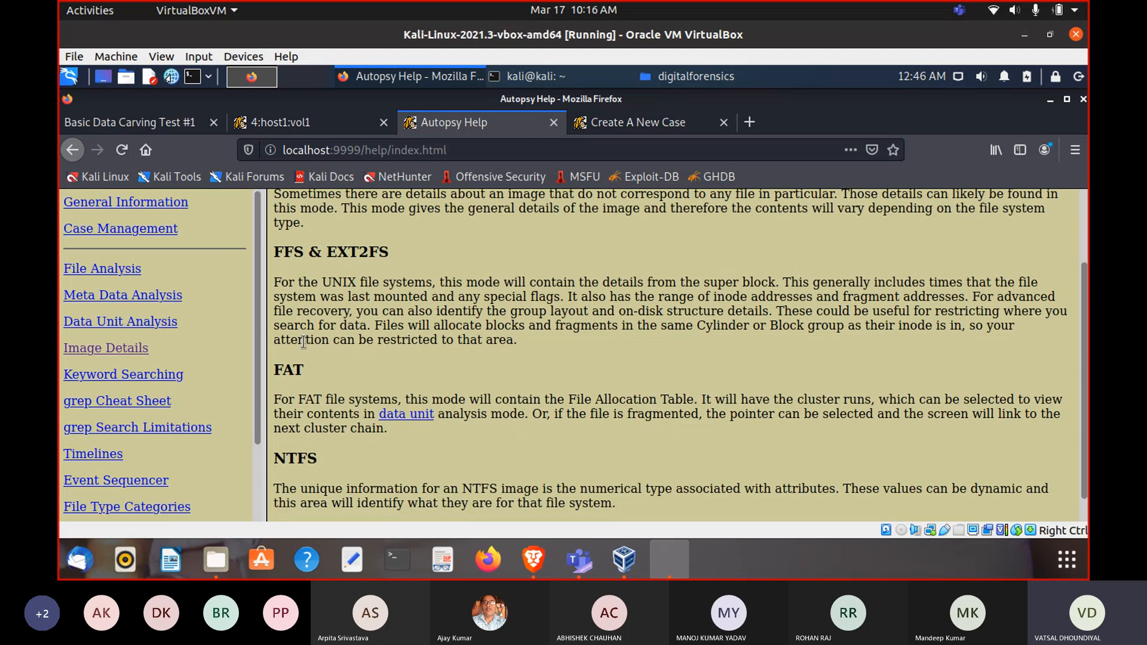
pyautogui.scroll(-1, 303, 341)
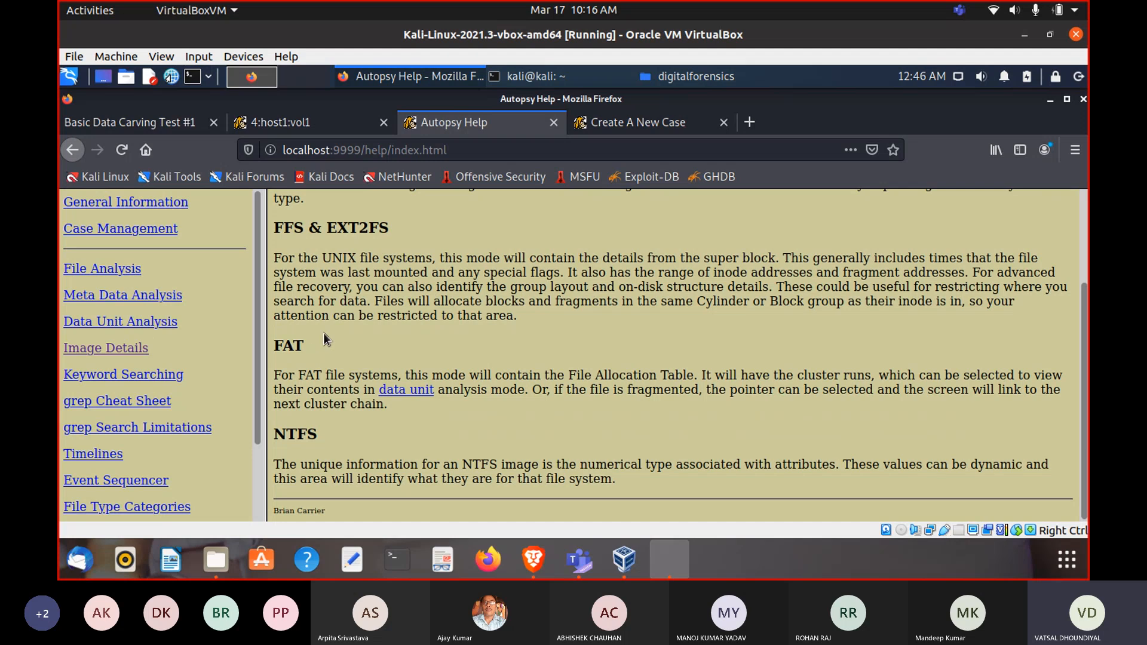
pyautogui.click(317, 128)
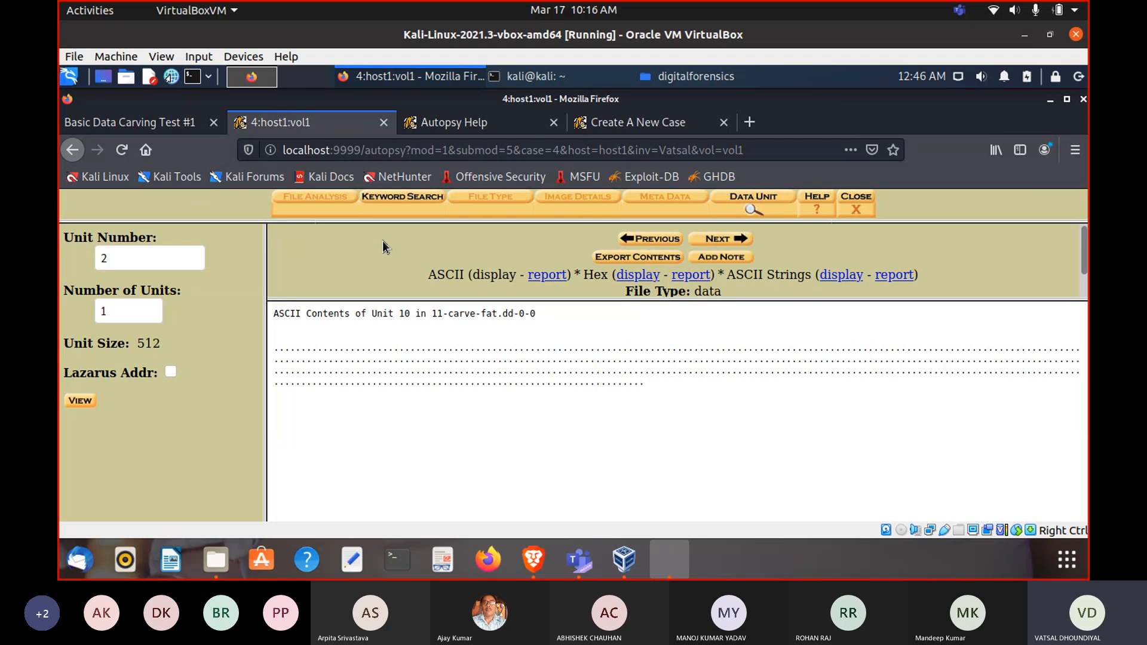
# - Close the volume analysis, and stop sharing the screen in Microsoft Teams
pyautogui.click(856, 206)
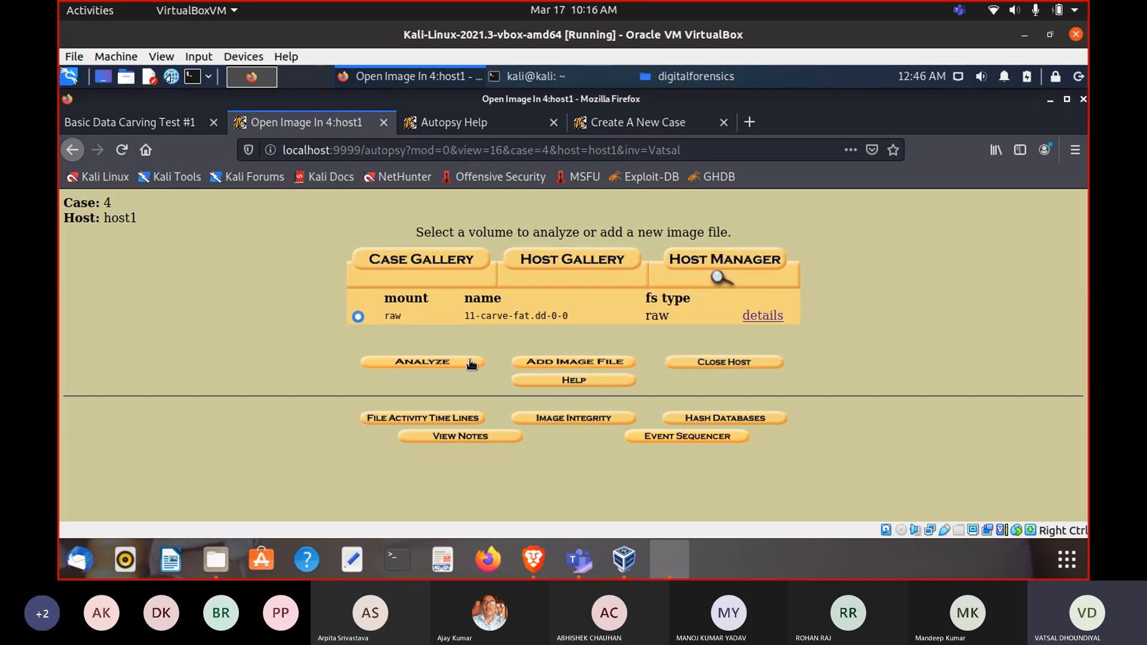
pyautogui.click(578, 559)
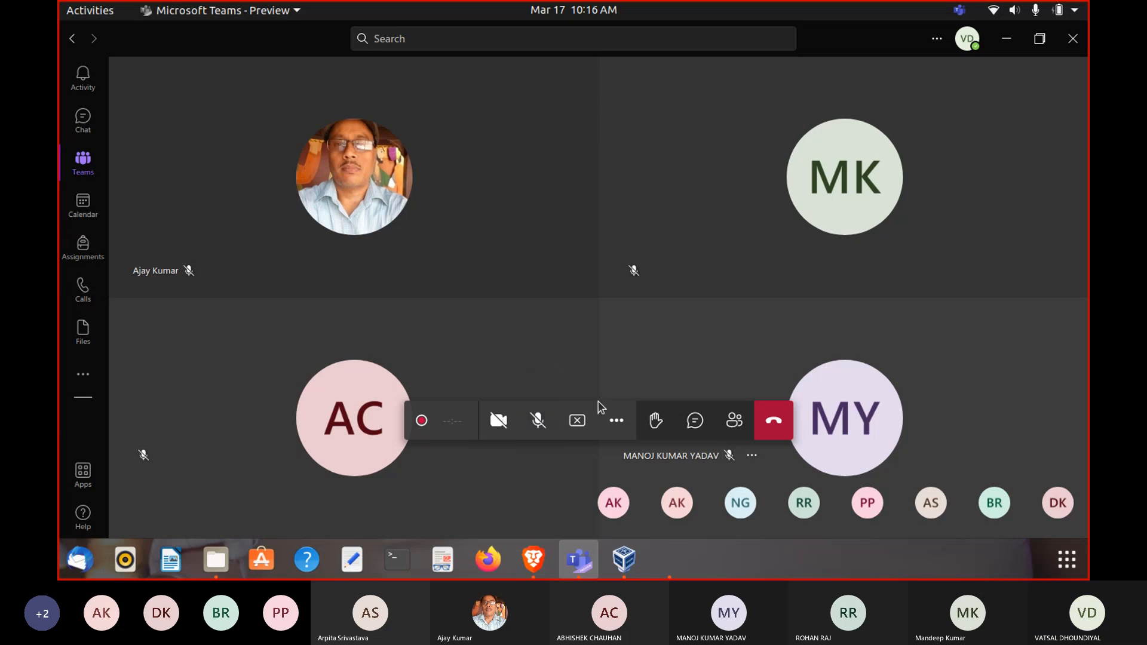
pyautogui.click(578, 420)
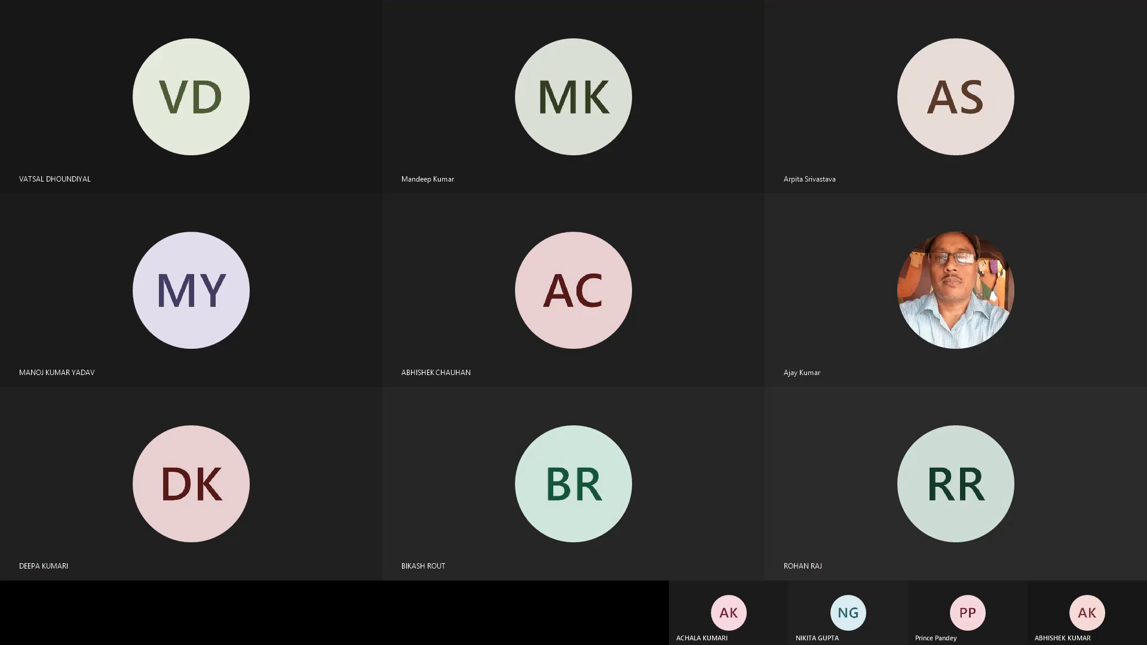
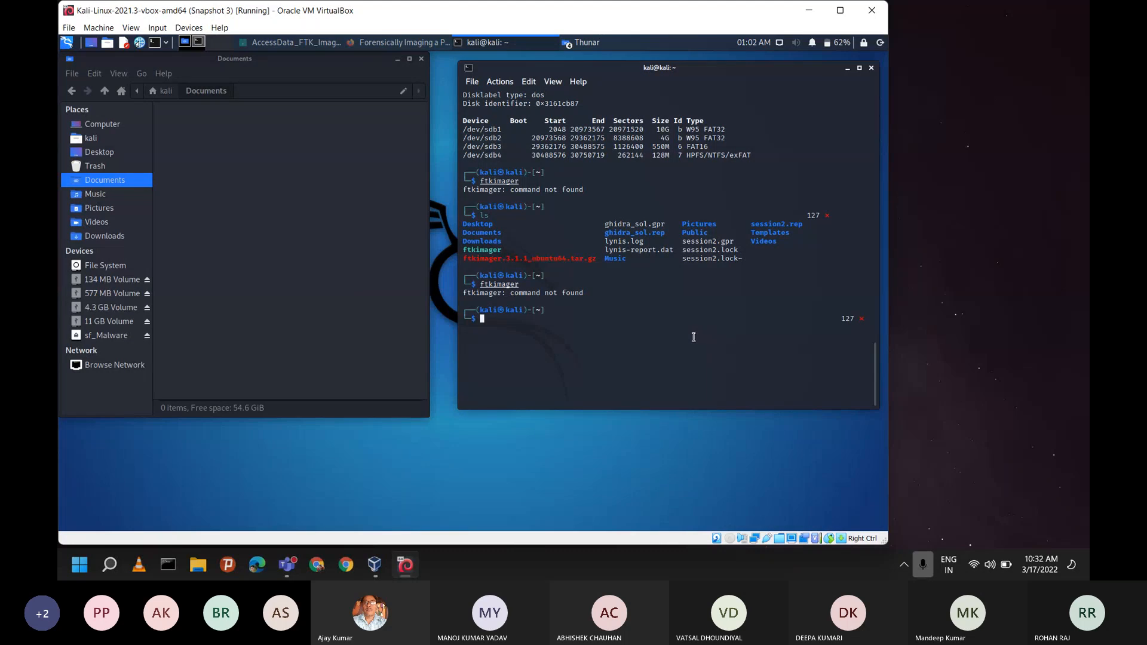
# - Search the installed Kali applications for ftki and ftkim, and clear the search text
pyautogui.click(65, 43)
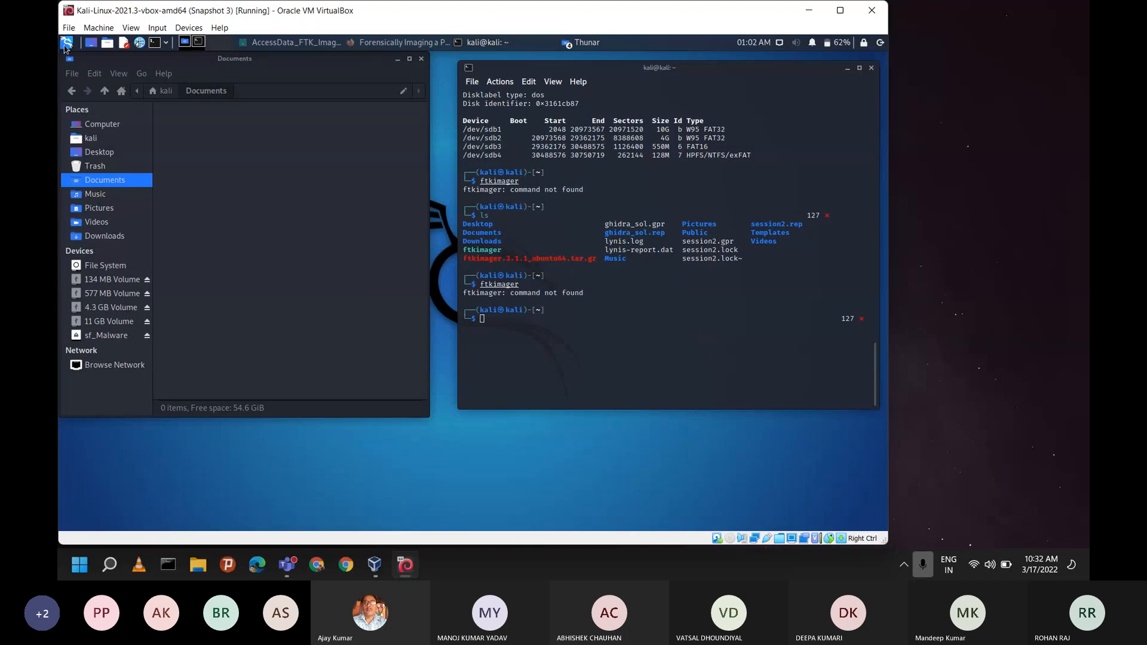
pyautogui.write('f')
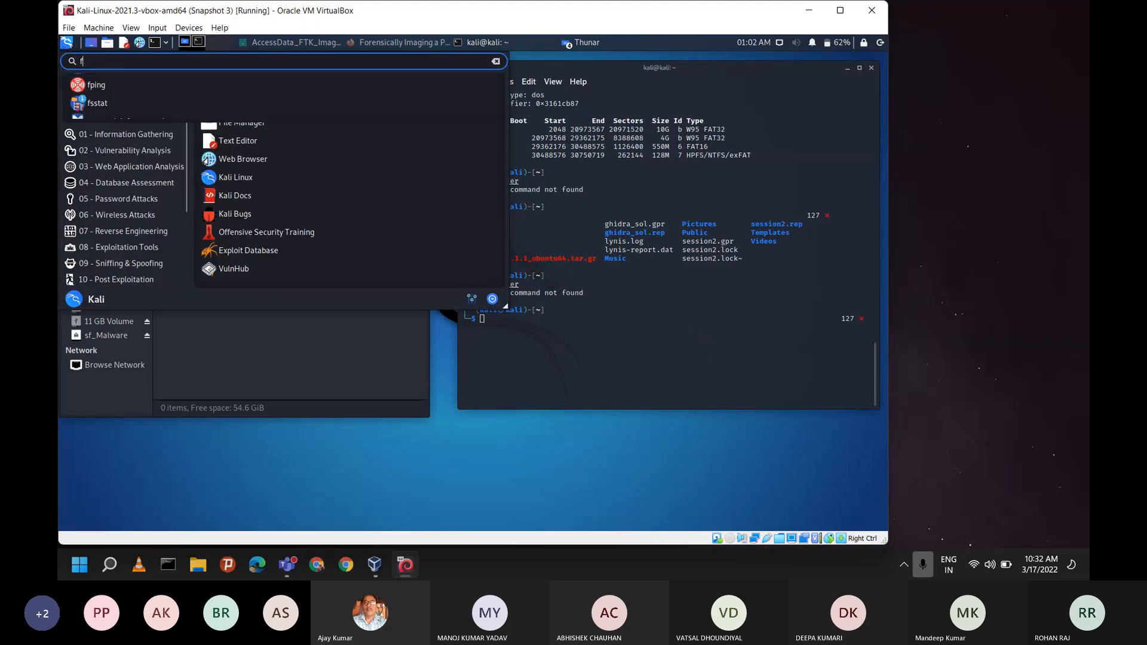
pyautogui.write('tki')
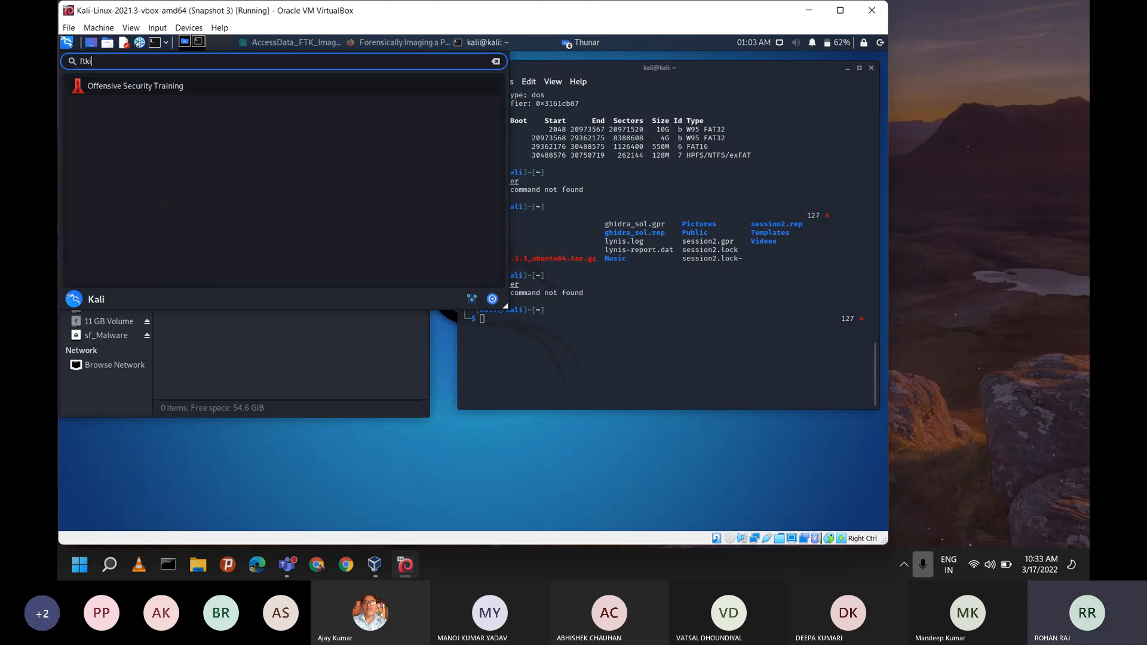
pyautogui.press('BackSpace')
pyautogui.press('BackSpace')
pyautogui.write('kim')
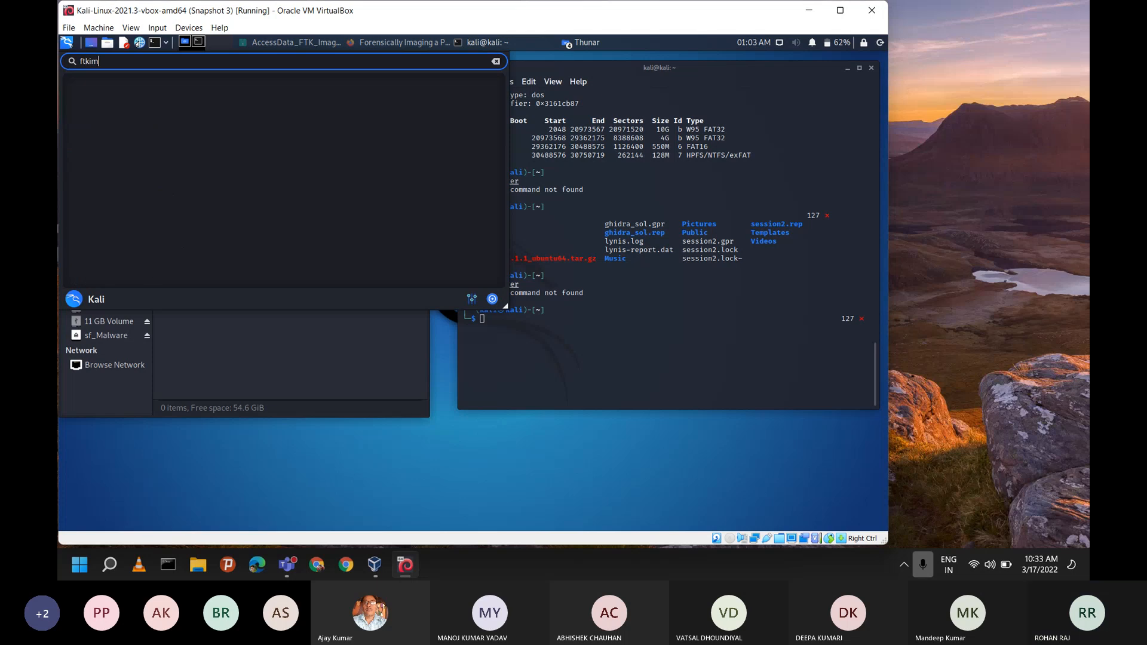
pyautogui.press('BackSpace')
pyautogui.press('BackSpace')
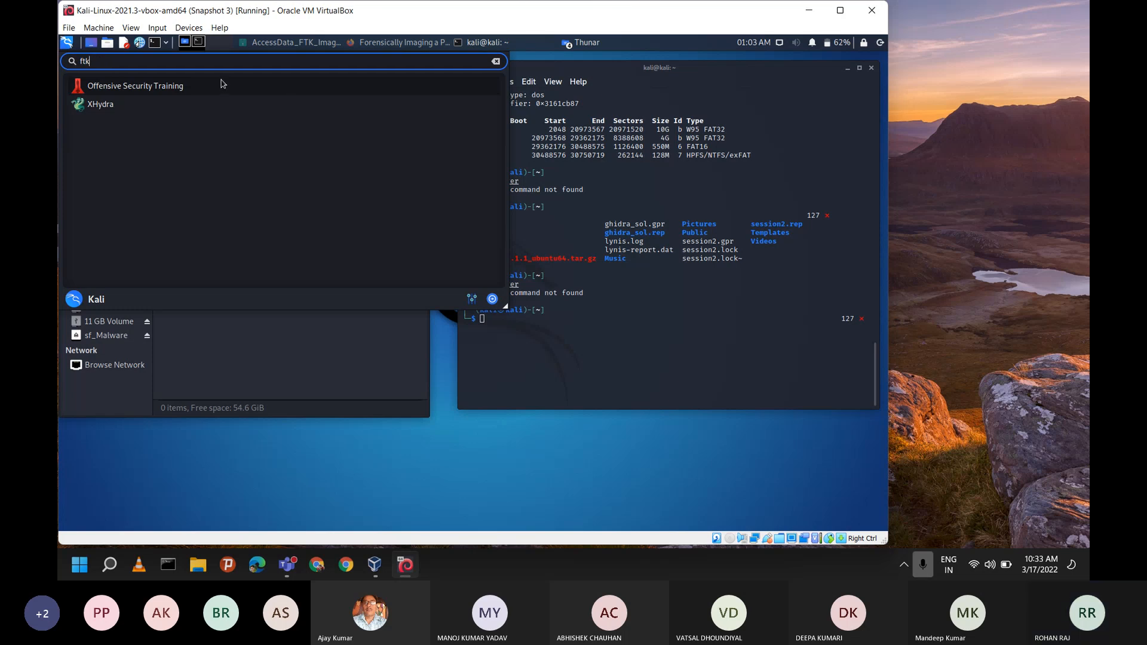
pyautogui.press('BackSpace')
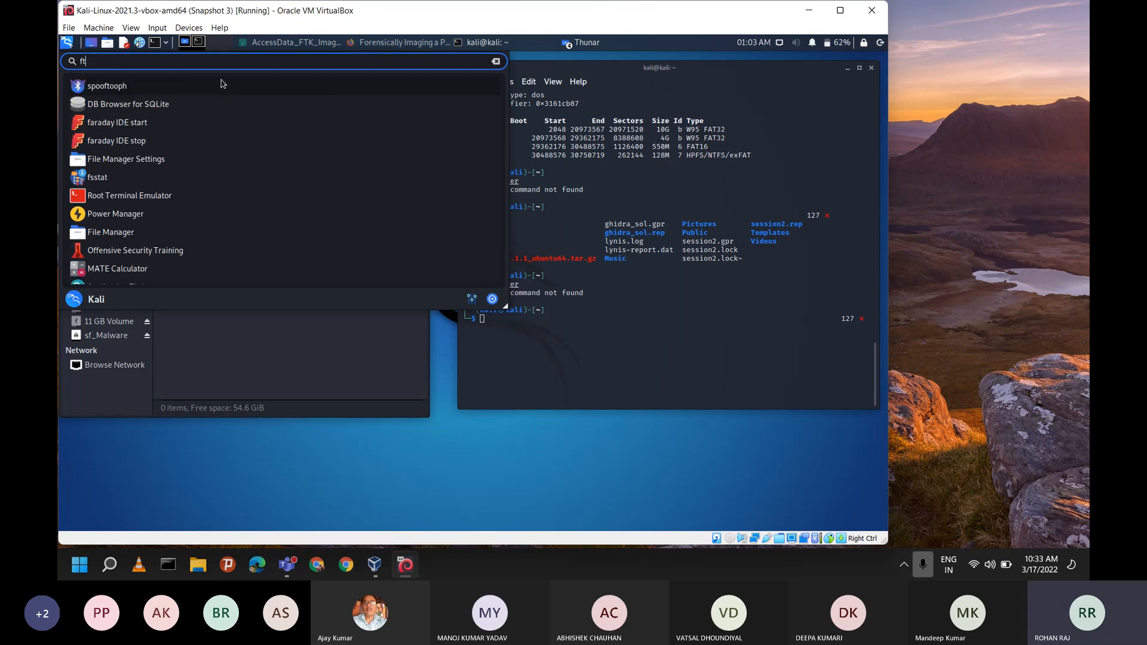
pyautogui.press('BackSpace')
pyautogui.press('BackSpace')
# - Try to start Autopsy from the terminal with the command autopsy, without root privileges
pyautogui.click(500, 332)
pyautogui.write('au')
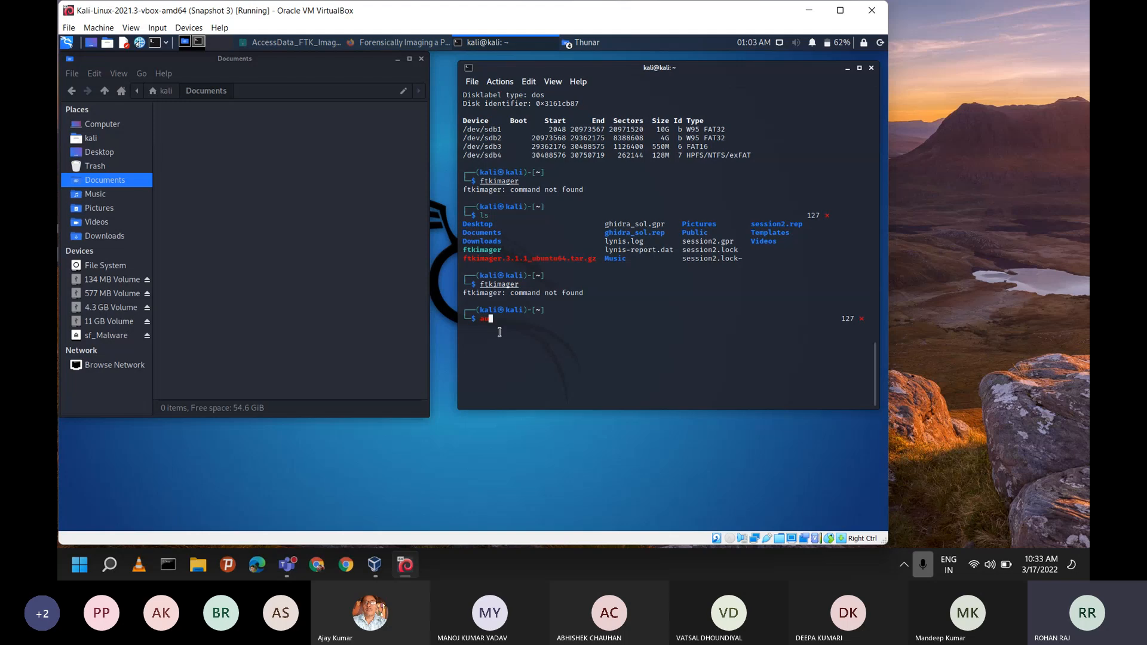
pyautogui.write('topsy')
pyautogui.press('Return')
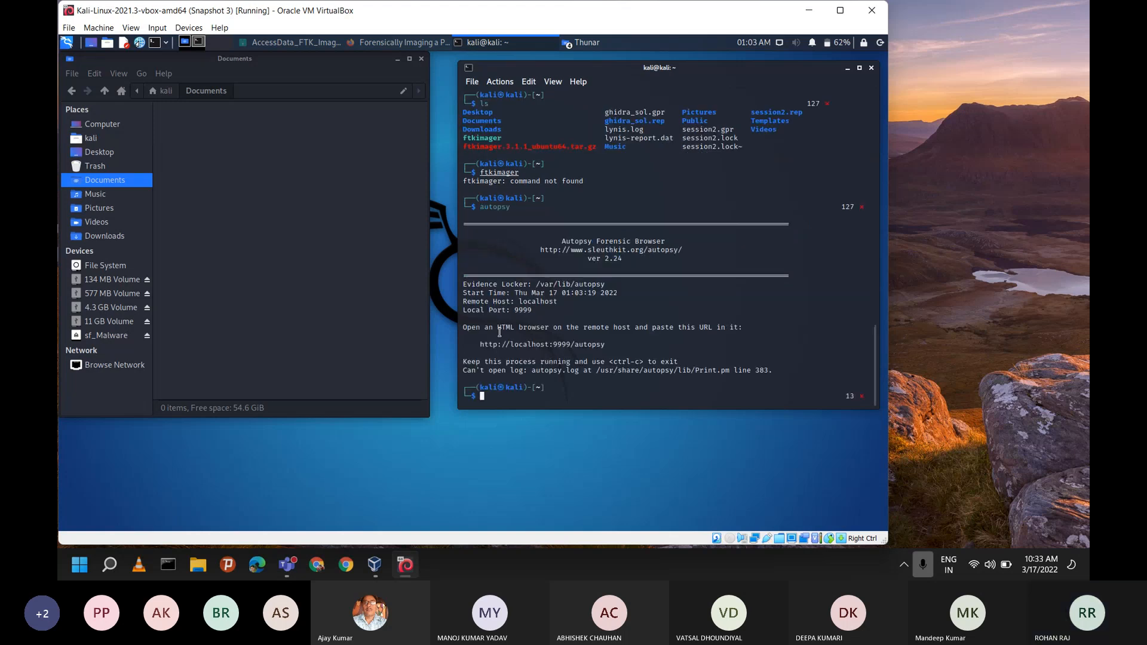
# - Start Autopsy as root with the command sudo autopsy, and select its localhost URL in the terminal output
pyautogui.write('su')
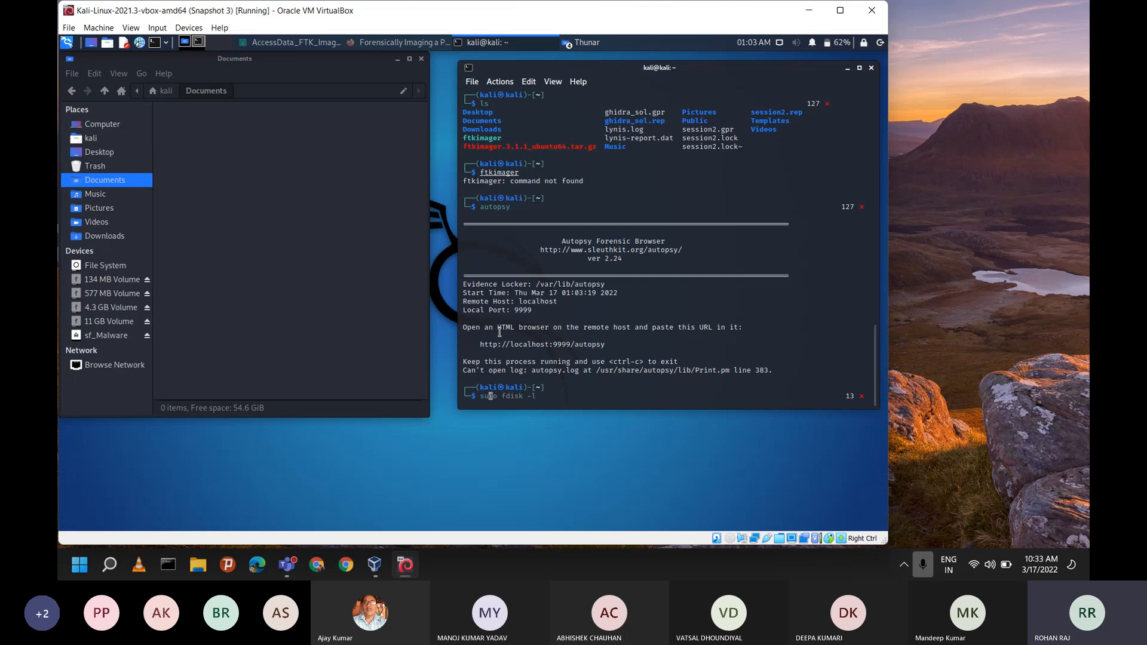
pyautogui.write('do autopsy')
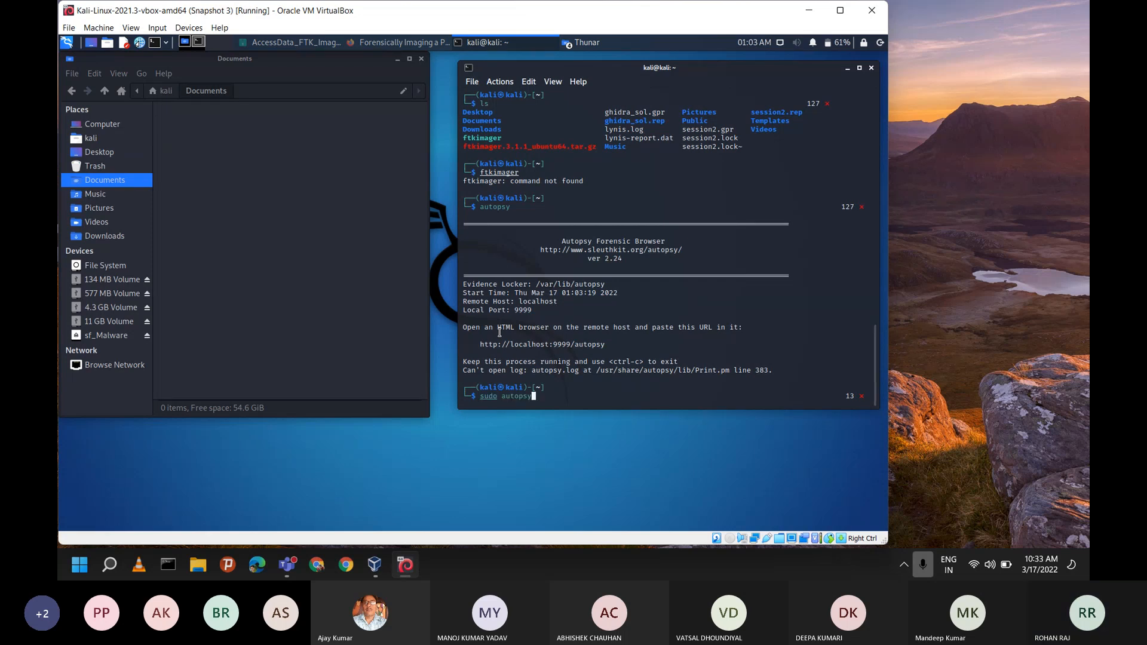
pyautogui.press('Return')
pyautogui.moveTo(609, 371); pyautogui.dragTo(479, 372)
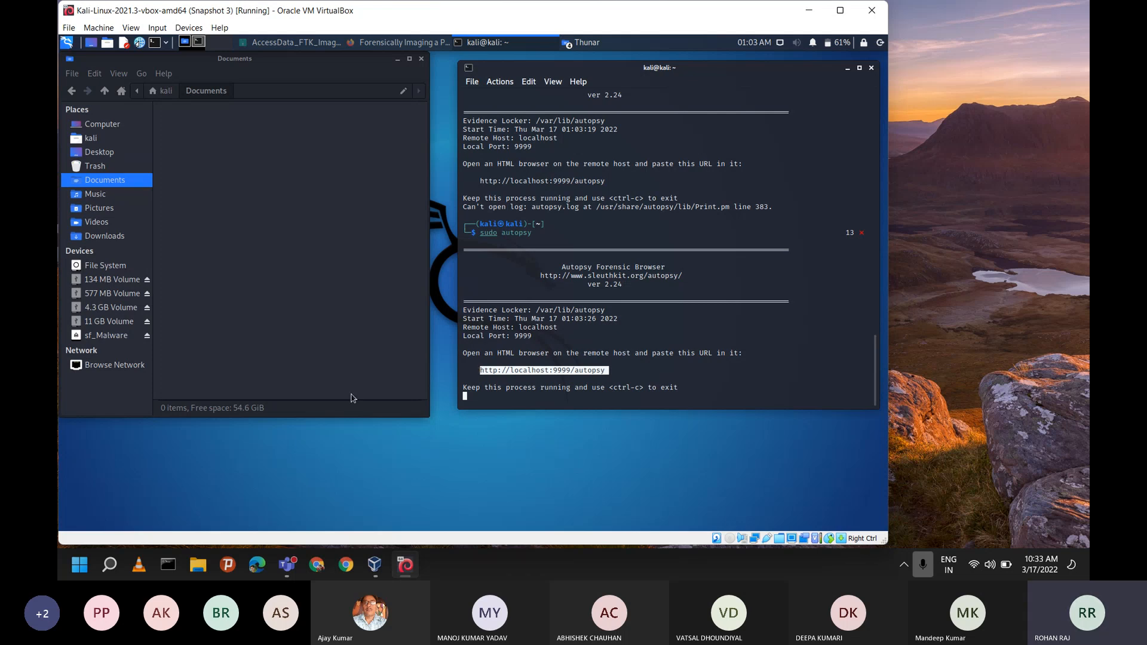
# - Switch to the Firefox page with case l4's host gallery, and enlarge the browser window
pyautogui.click(366, 42)
pyautogui.click(105, 75)
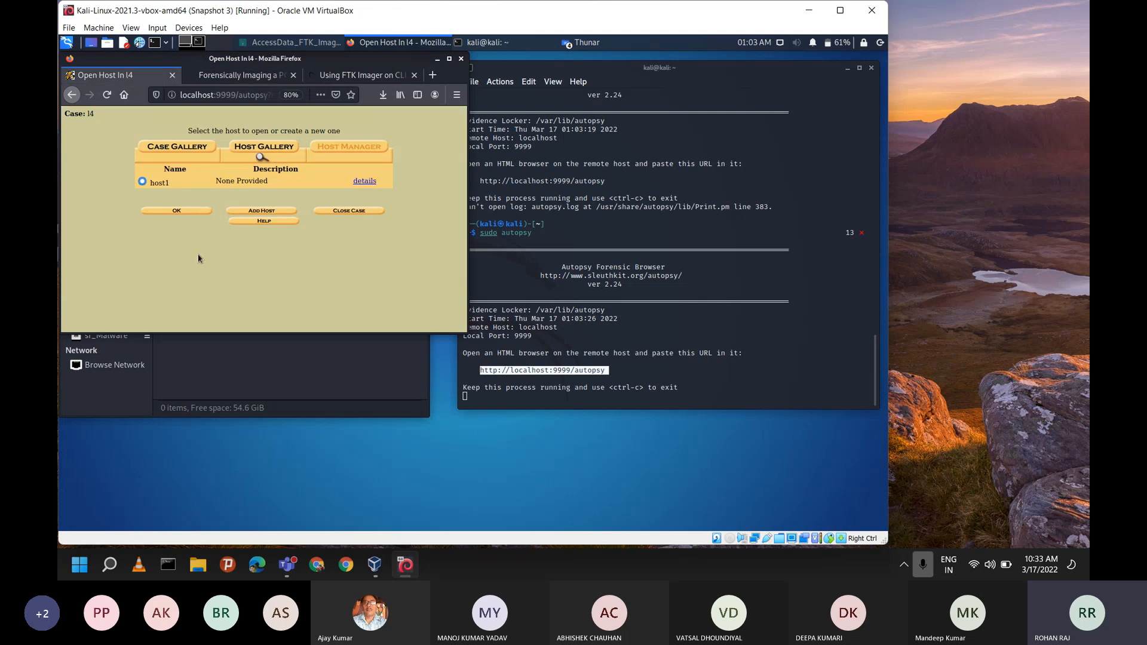
pyautogui.moveTo(467, 331); pyautogui.dragTo(637, 473)
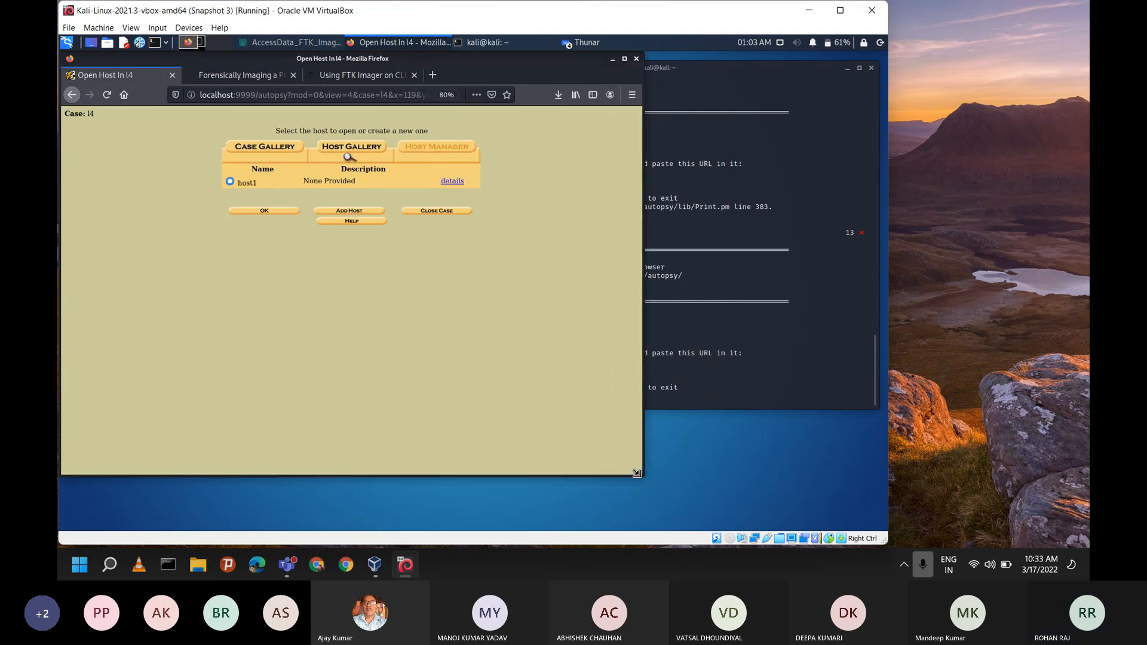
# - View the details of host1, return to the host gallery and close case l4
pyautogui.click(453, 182)
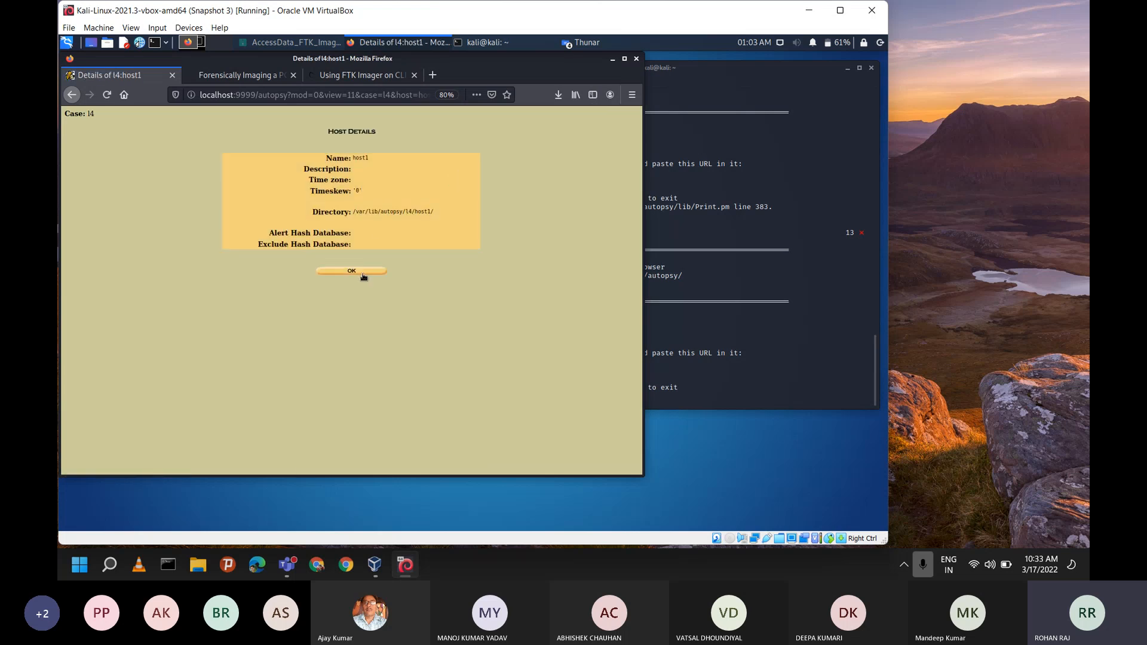
pyautogui.click(363, 272)
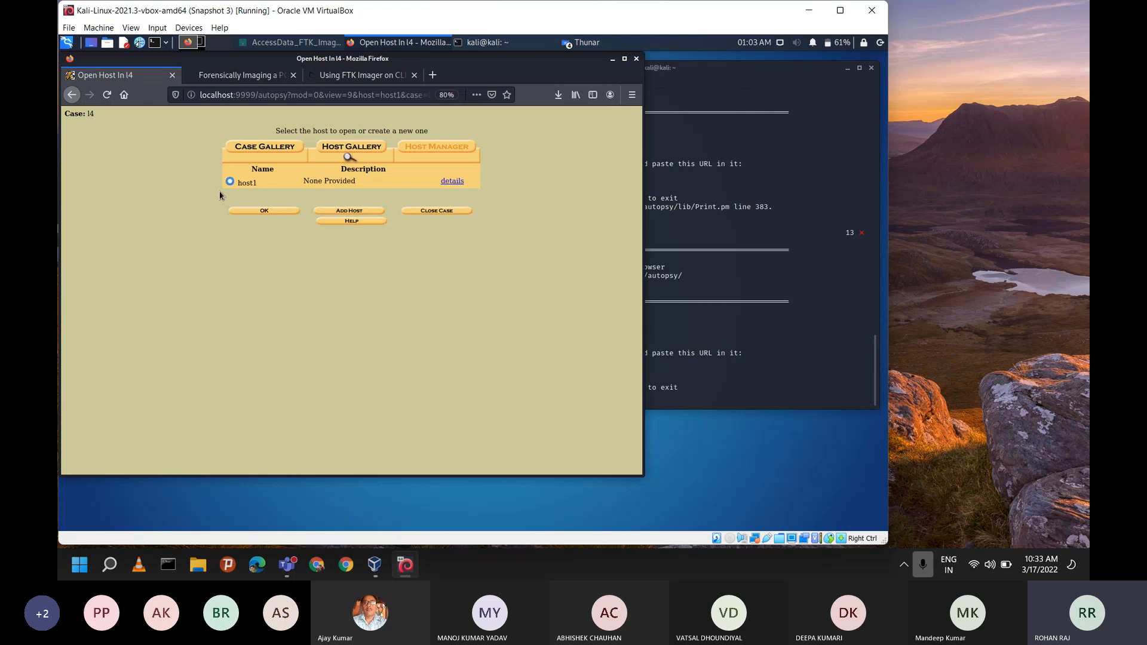
pyautogui.click(432, 211)
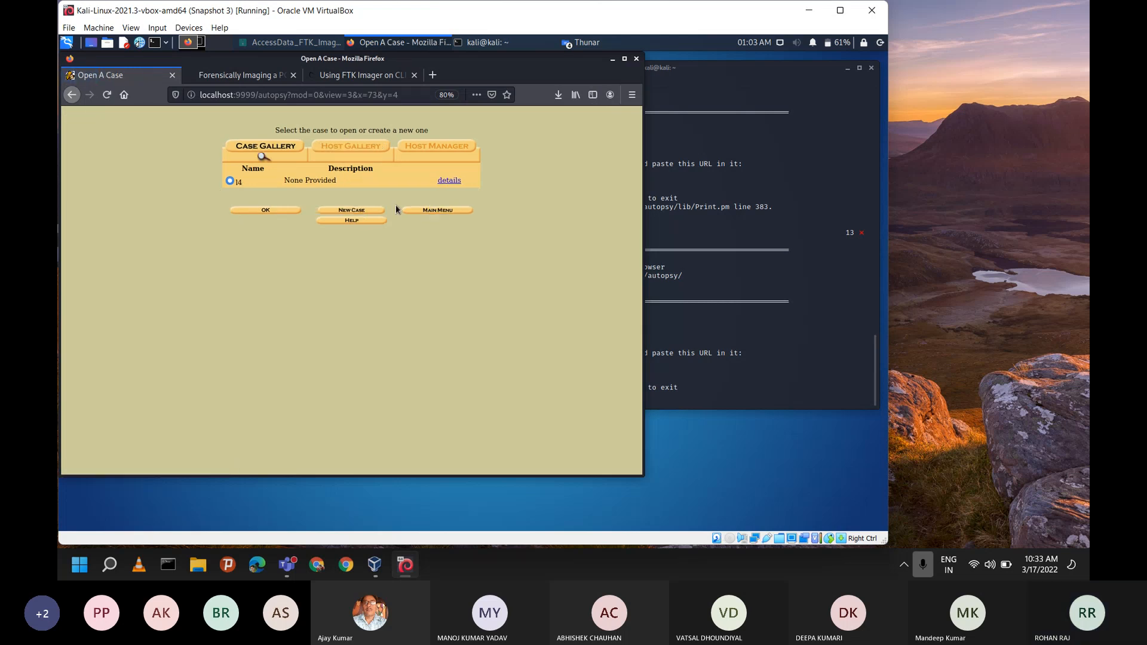
# - View the details of case l4 in the case gallery, and return to the main menu
pyautogui.click(449, 181)
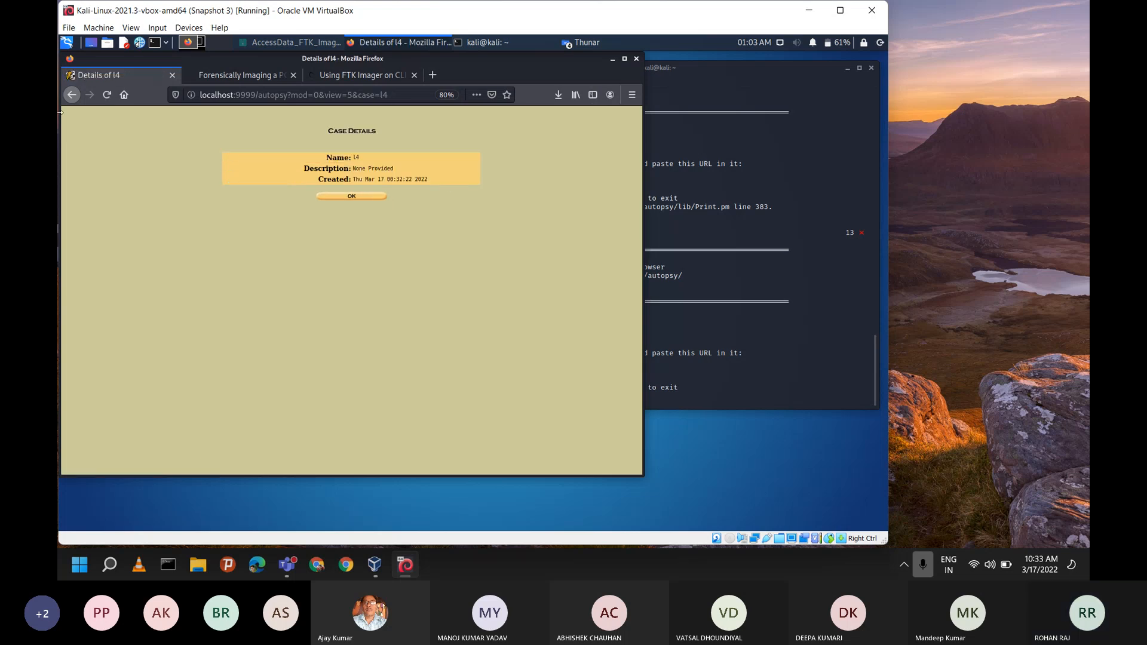
pyautogui.click(72, 95)
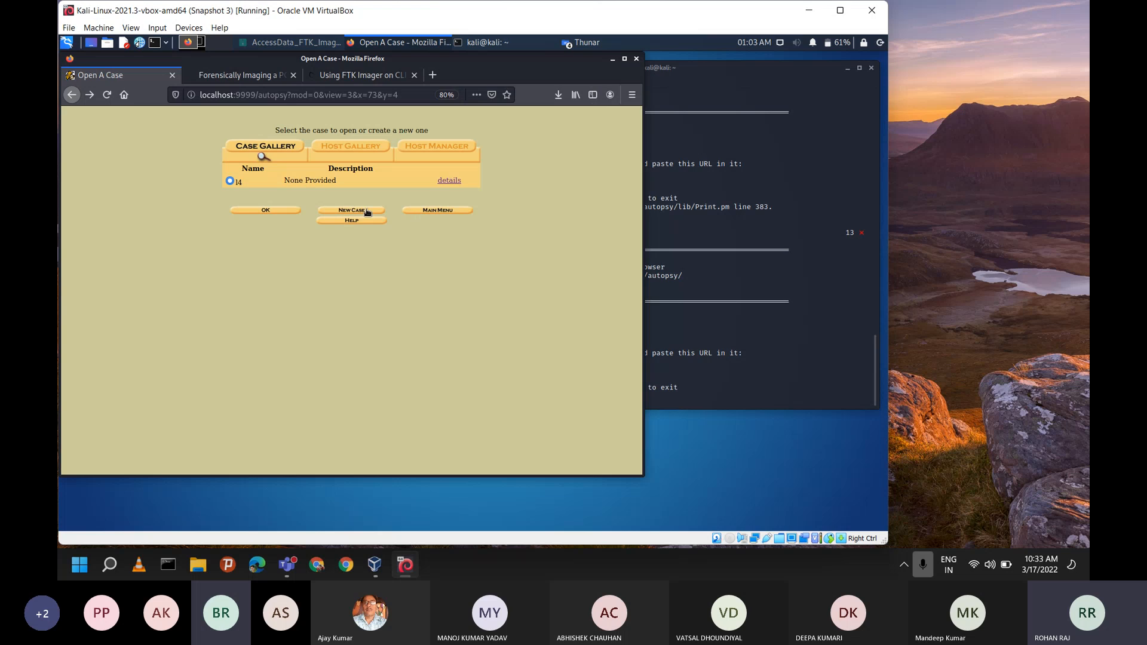
pyautogui.click(414, 211)
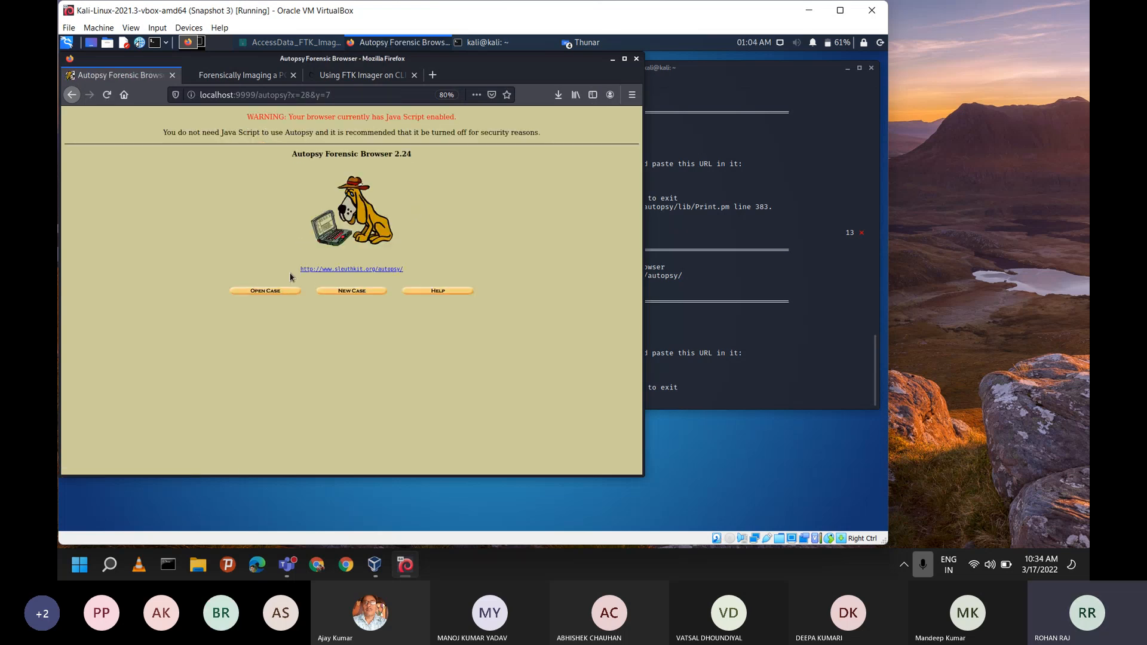
# - Start a new case with the name id2 and the description recovery
pyautogui.click(380, 303)
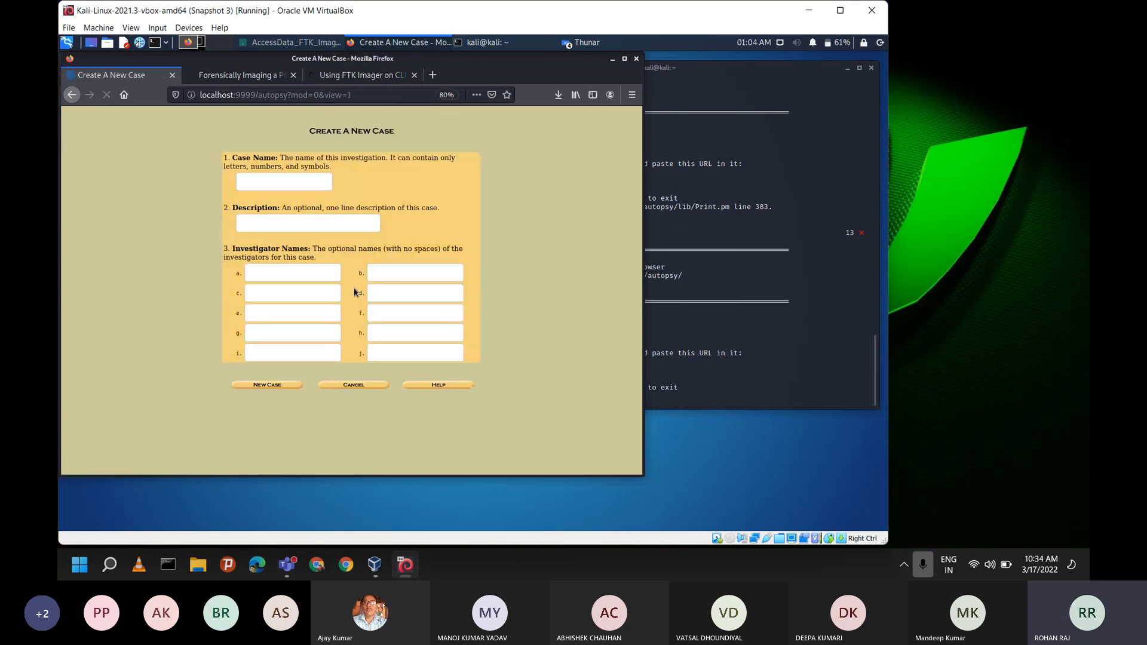
pyautogui.click(246, 180)
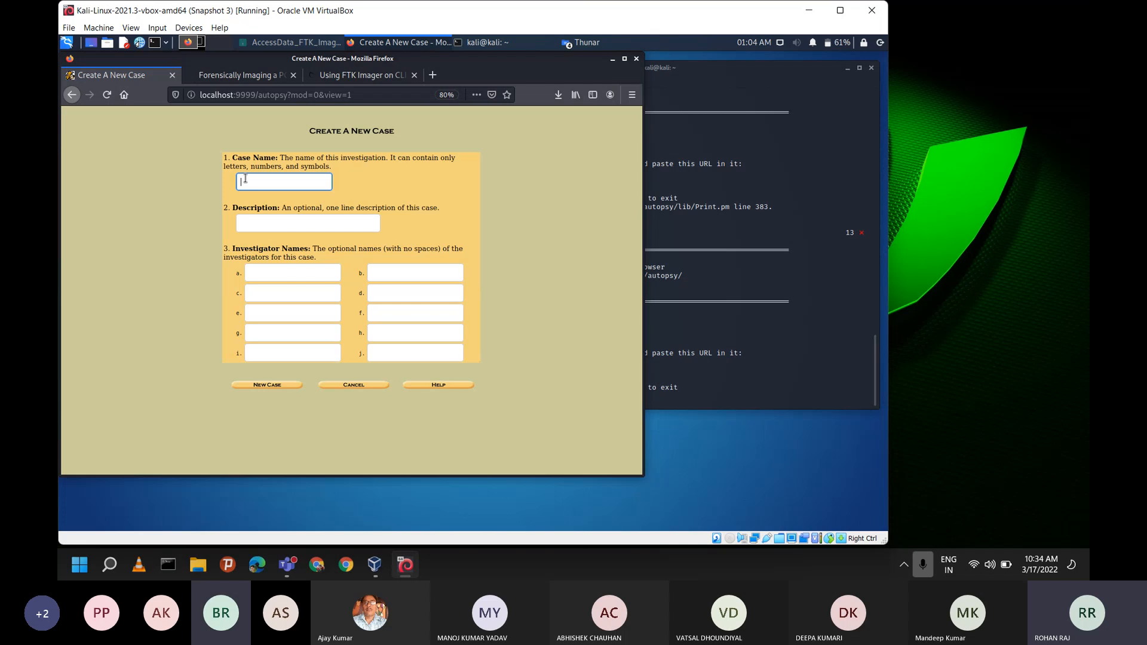
pyautogui.write('id2')
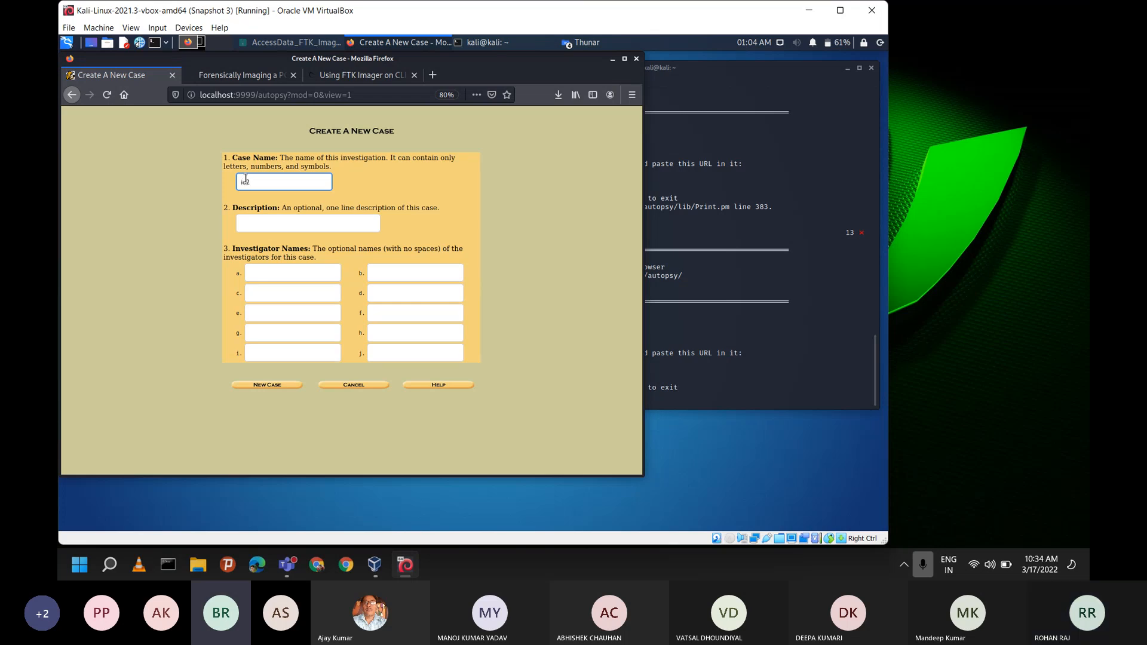
pyautogui.click(264, 219)
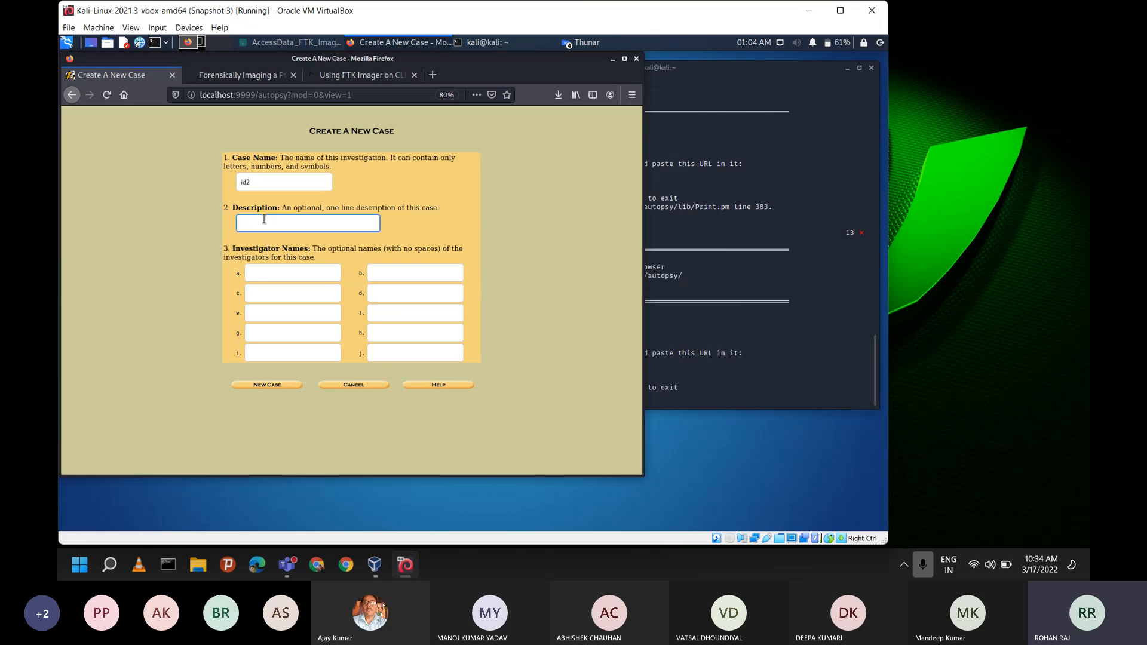
pyautogui.write('rec')
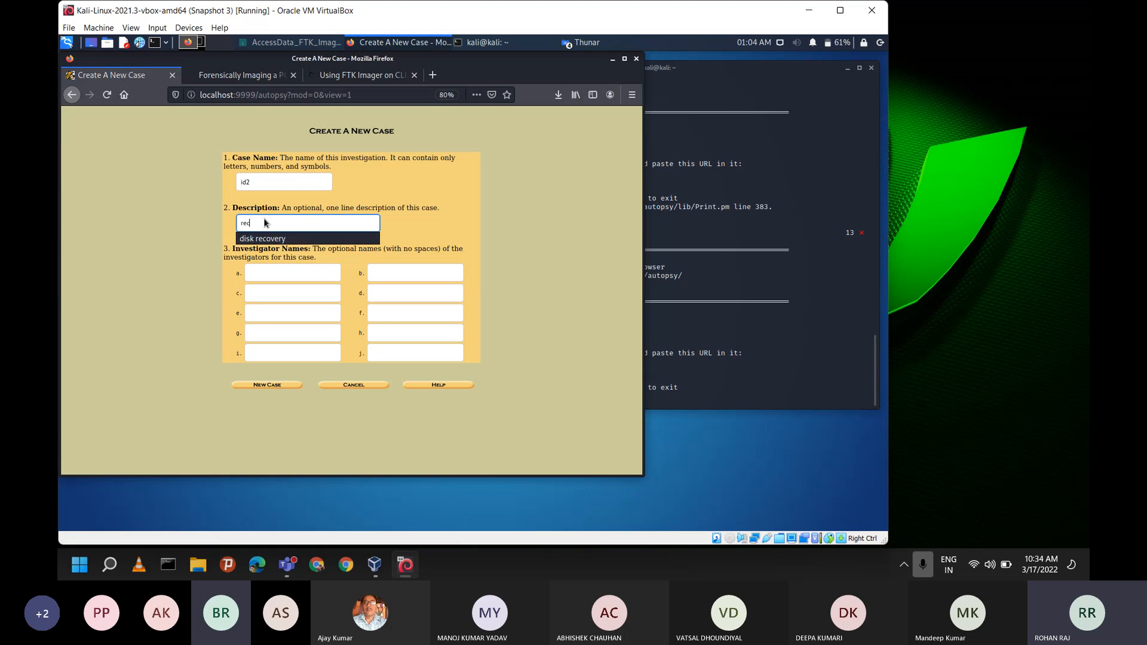
pyautogui.write('iove')
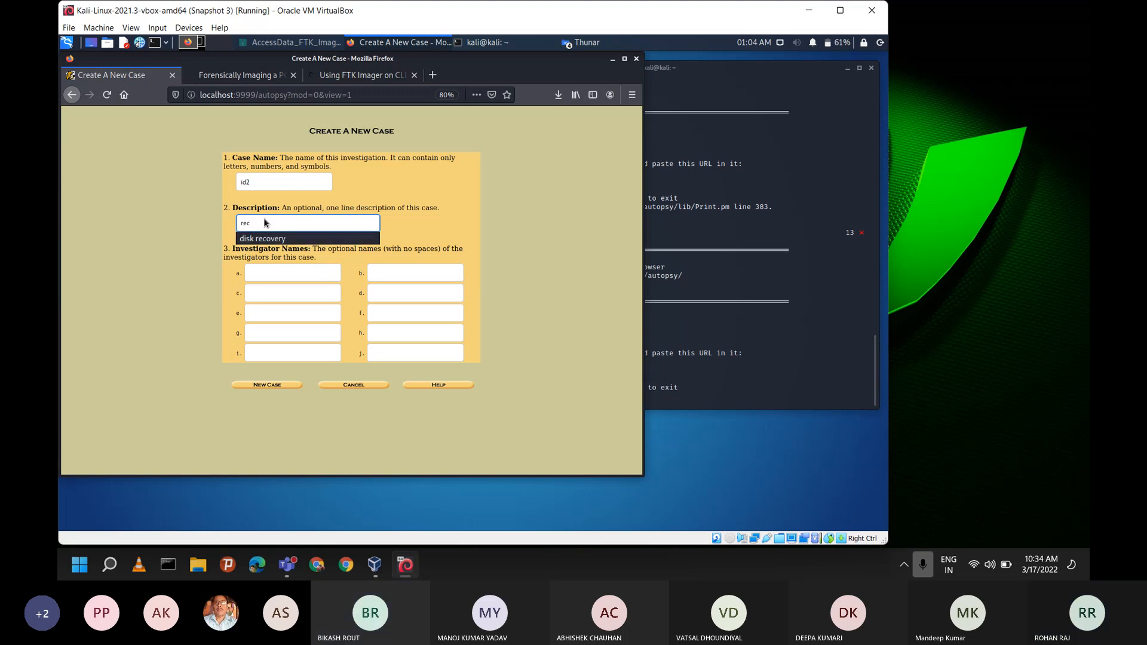
pyautogui.write('ry')
# - Enter the first investigator's name for case id2 and create the case
pyautogui.click(271, 277)
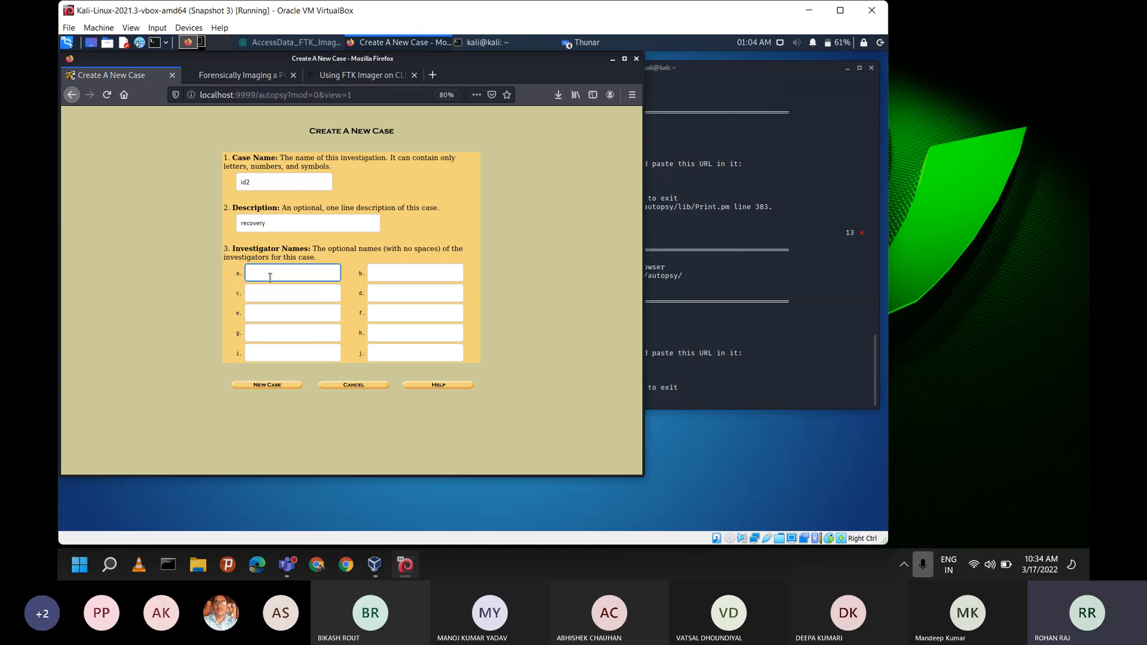
pyautogui.write('raj')
pyautogui.press('BackSpace')
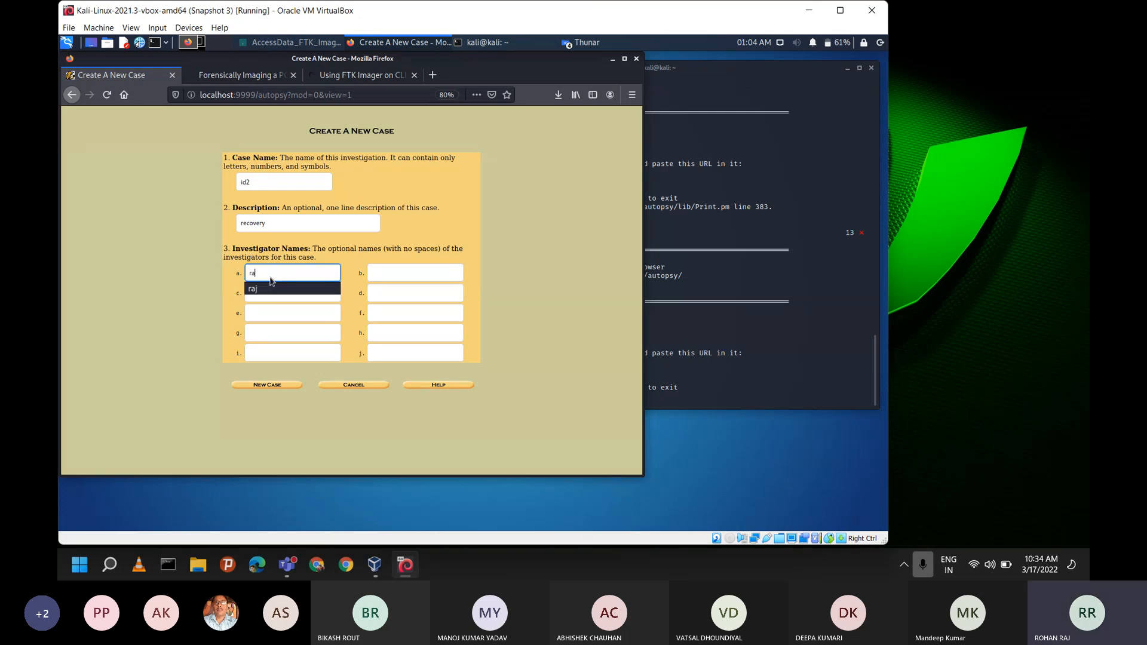
pyautogui.press('BackSpace')
pyautogui.write('ohan')
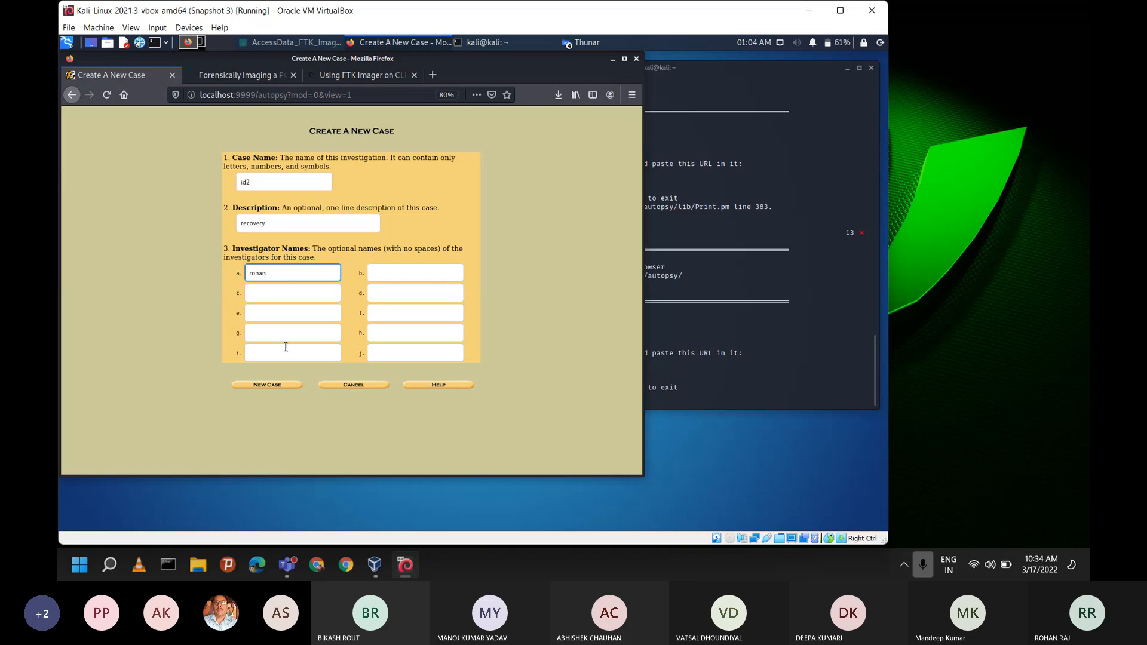
pyautogui.click(289, 385)
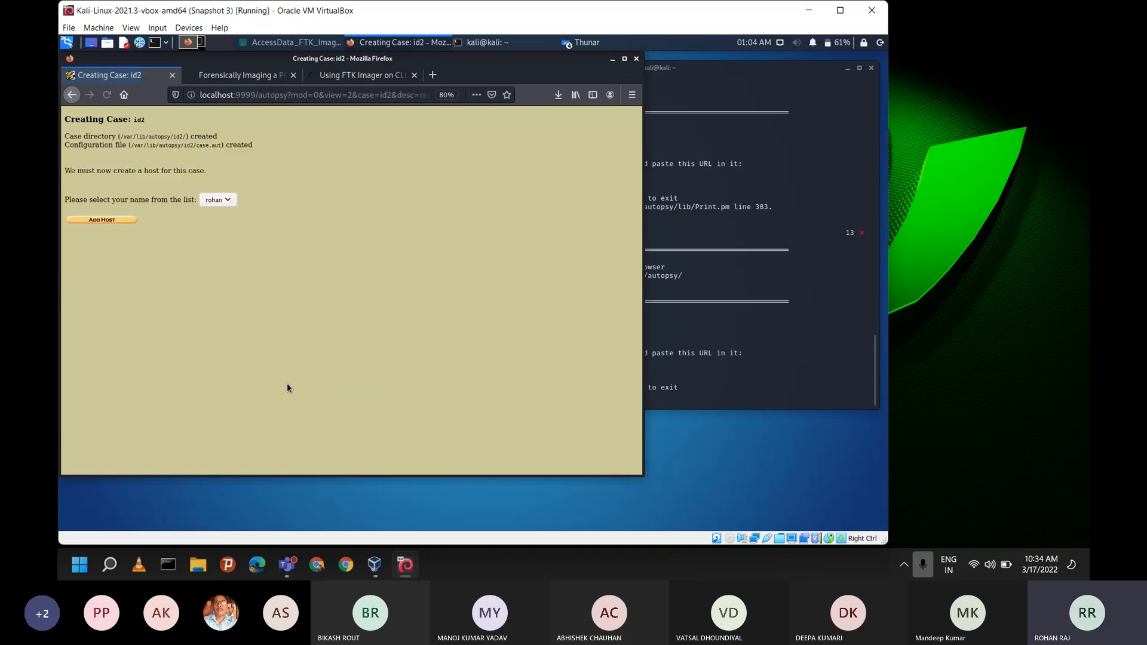
# - Add host1 to case id2 with the default settings, and open the form for adding an image to it
pyautogui.click(109, 220)
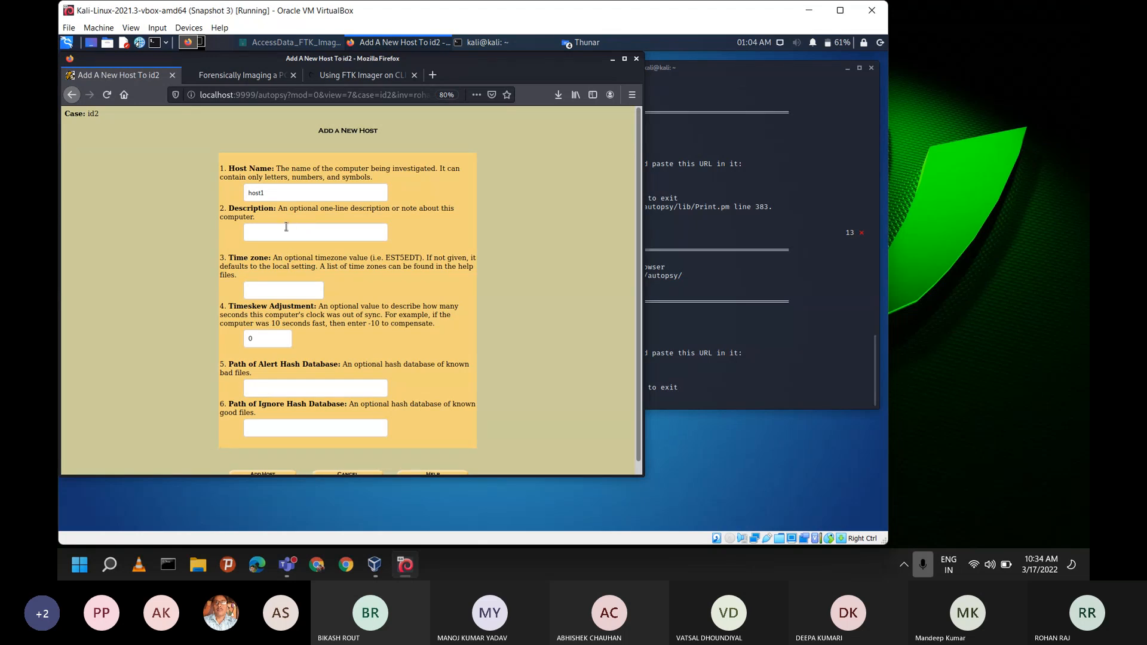
pyautogui.scroll(-1, 269, 358)
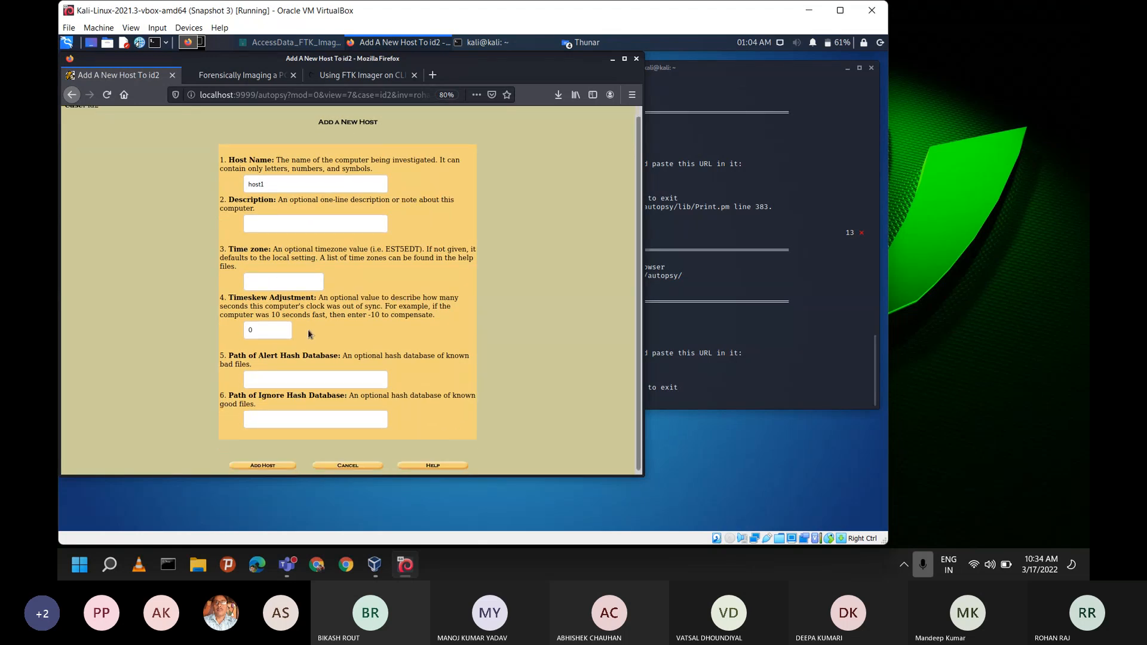
pyautogui.click(264, 463)
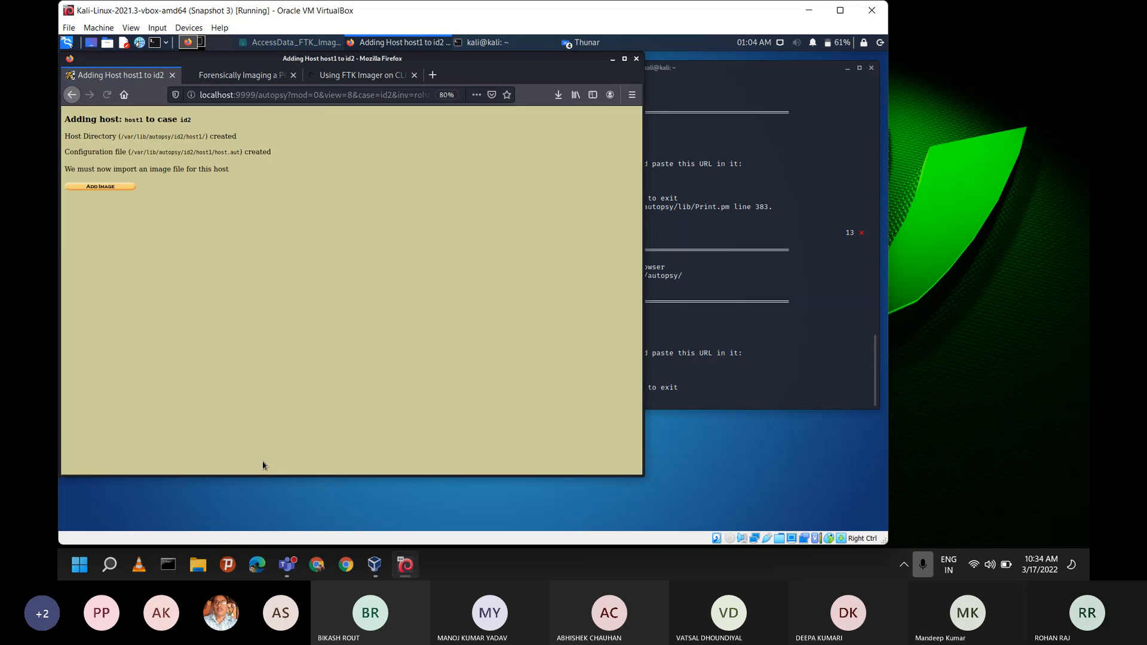
pyautogui.click(108, 188)
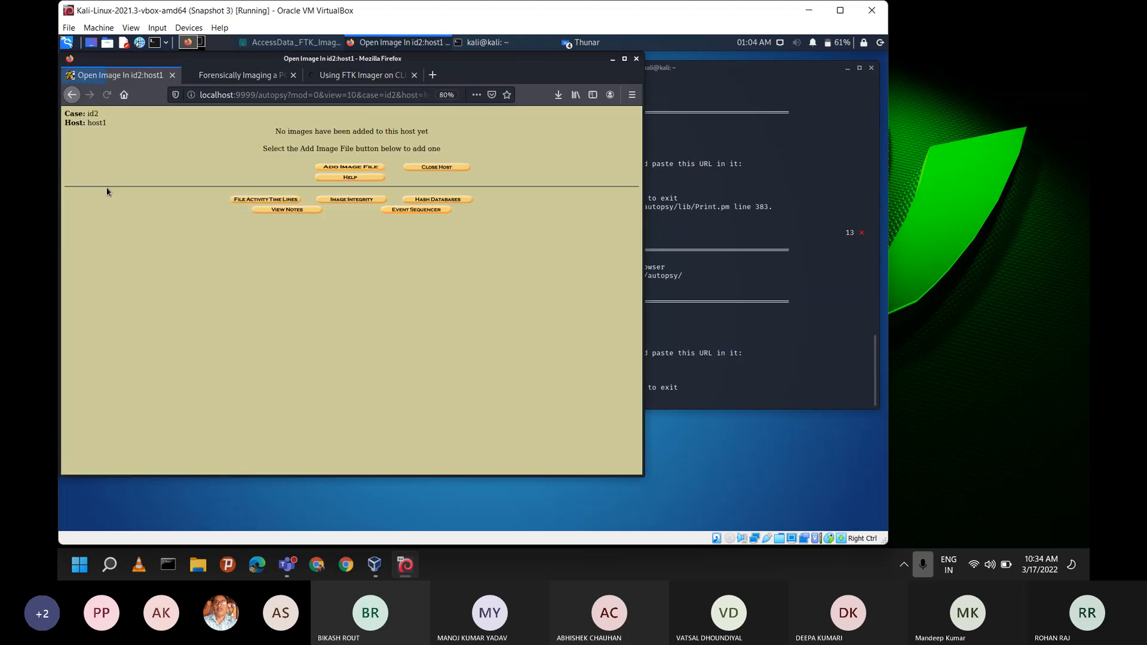
pyautogui.click(372, 168)
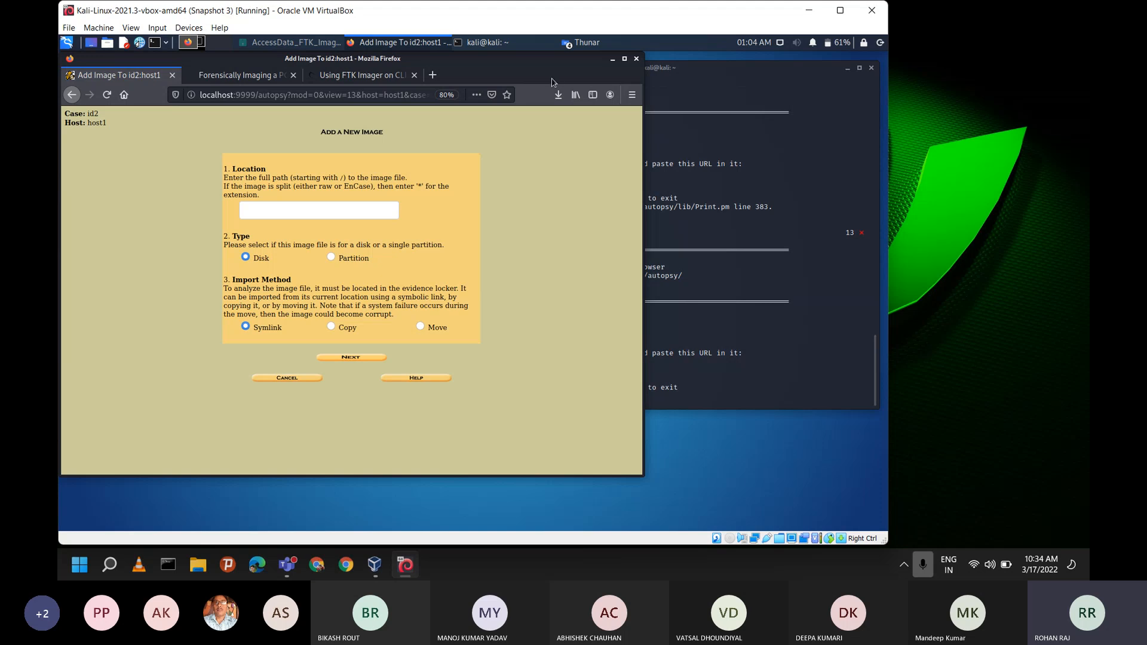
# - Uncover the Kali desktop, open its 11-carve-fat folder and select the disk image 11-carve-fat.dd
pyautogui.click(613, 60)
pyautogui.click(392, 62)
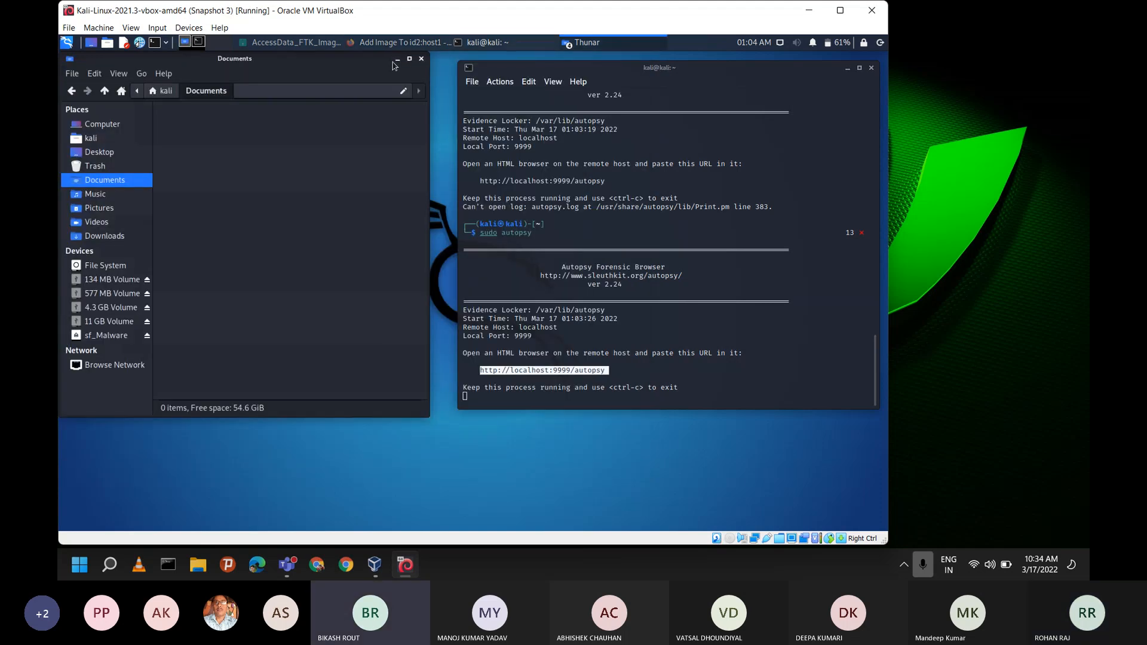
pyautogui.click(398, 60)
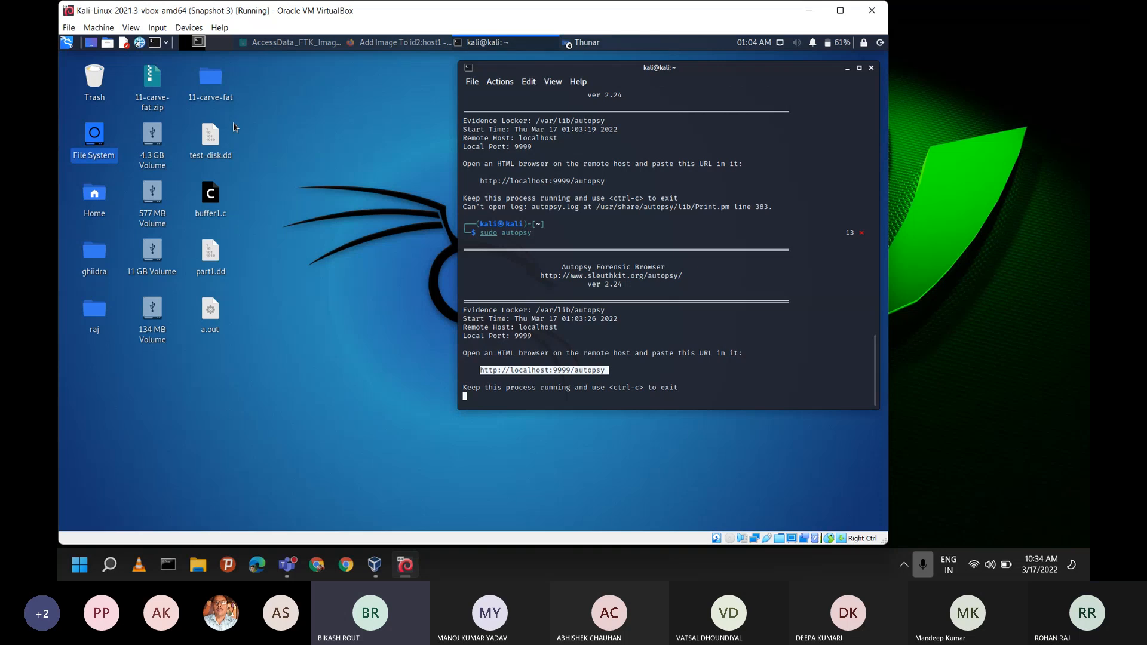
pyautogui.doubleClick(210, 78)
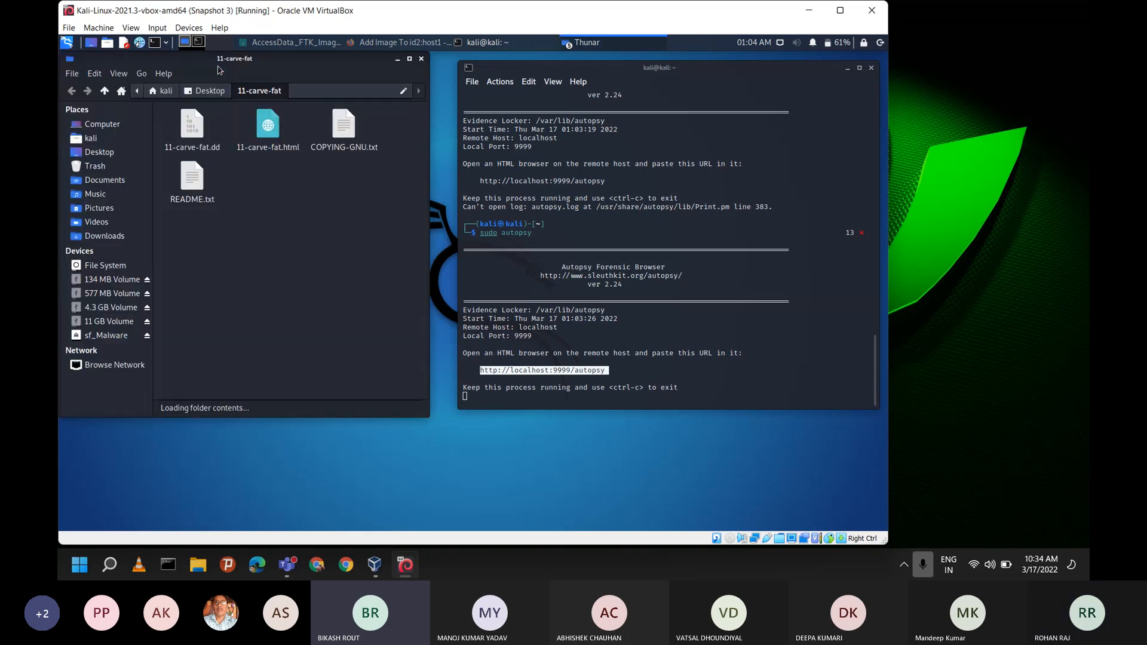
pyautogui.rightClick(264, 127)
pyautogui.click(193, 130)
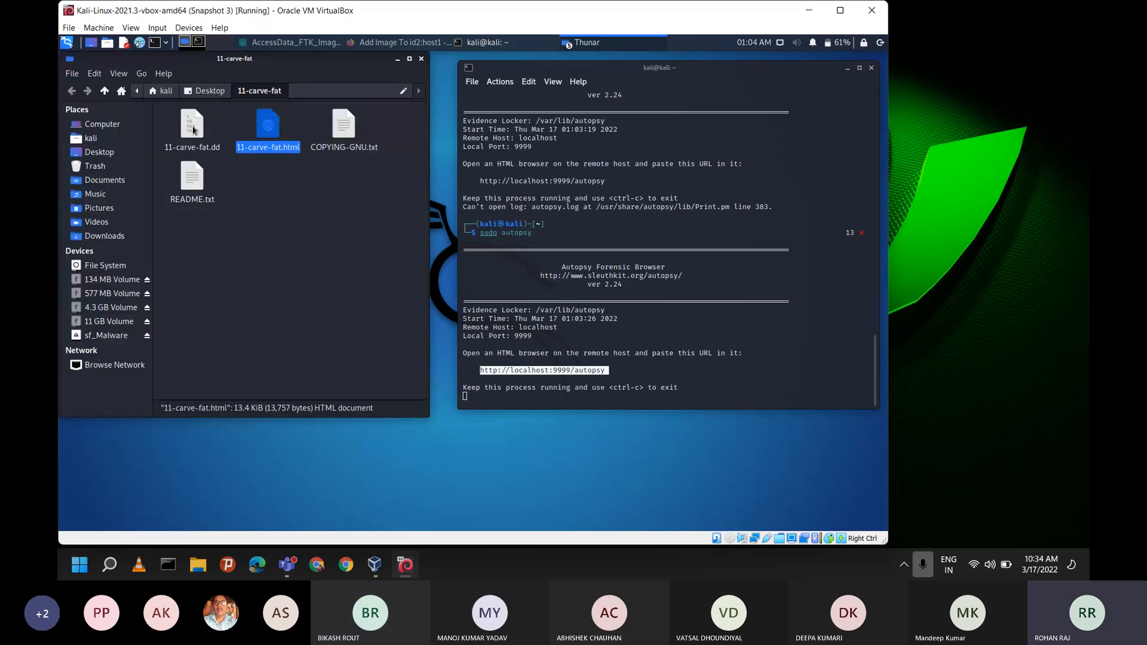
pyautogui.click(193, 131)
pyautogui.rightClick(193, 130)
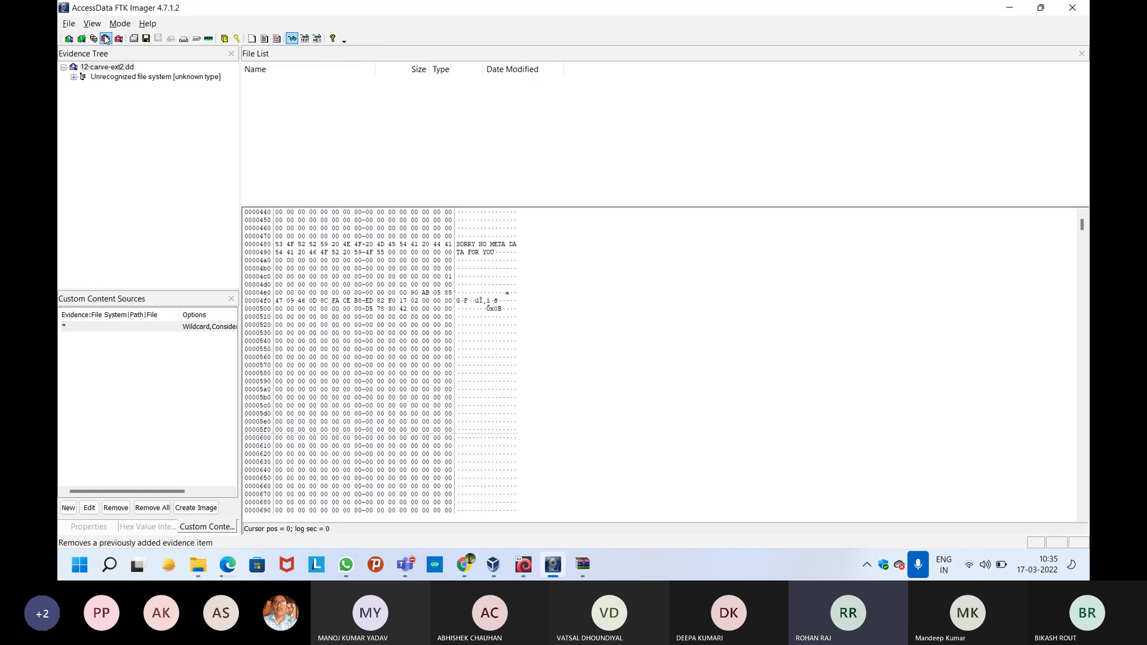
# - In AccessData FTK Imager, select evidence 12-carve-ext2.dd and highlight the text SORRY NO META DATA FOR YOU in the hex view
pyautogui.click(90, 67)
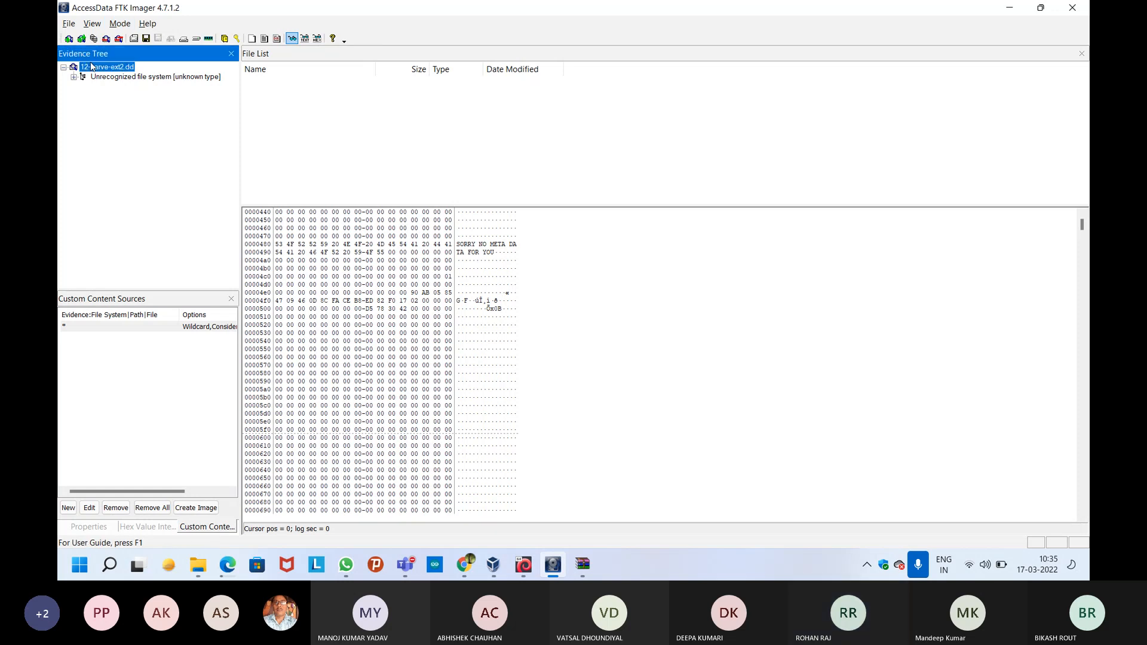
pyautogui.click(457, 244)
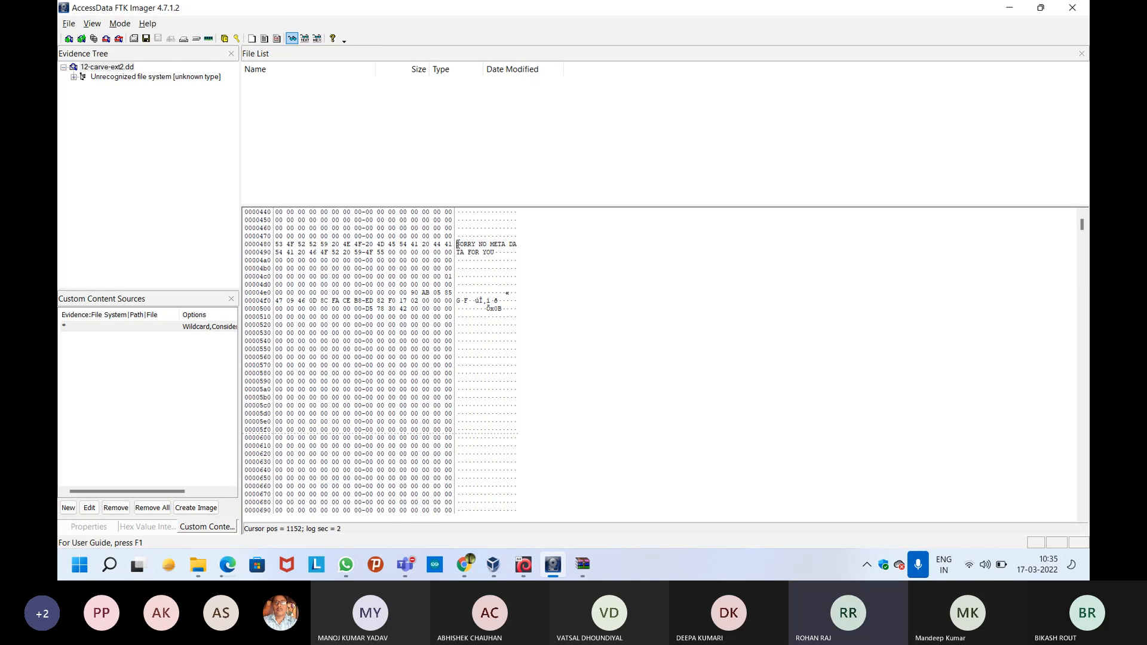
pyautogui.moveTo(458, 244); pyautogui.dragTo(498, 252)
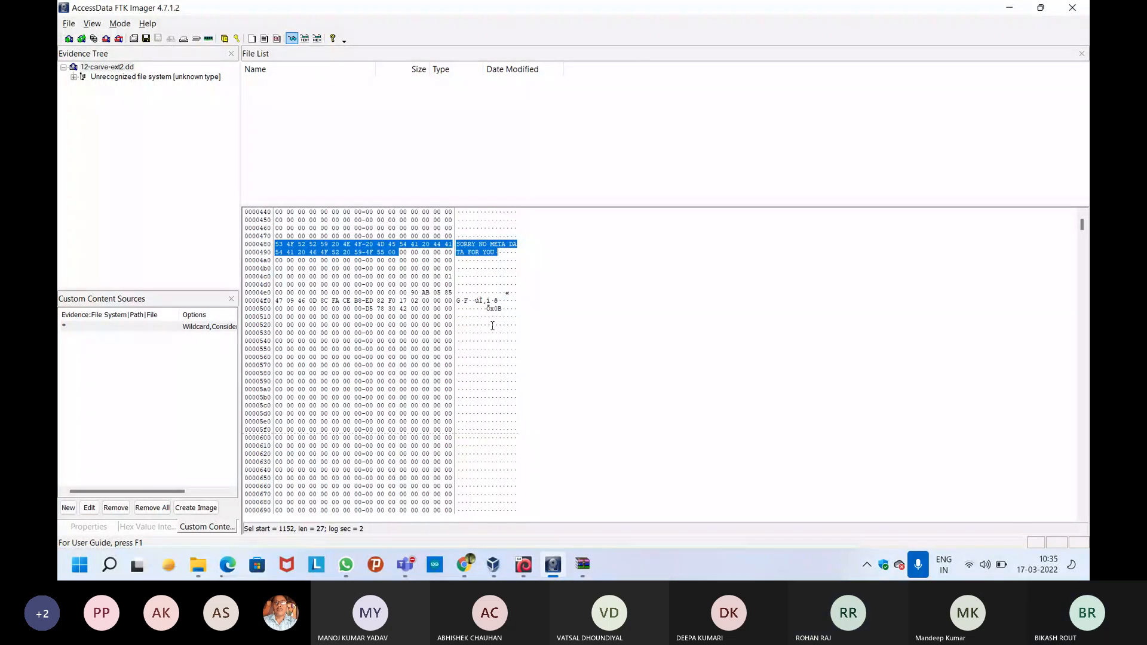
pyautogui.scroll(3, 492, 326)
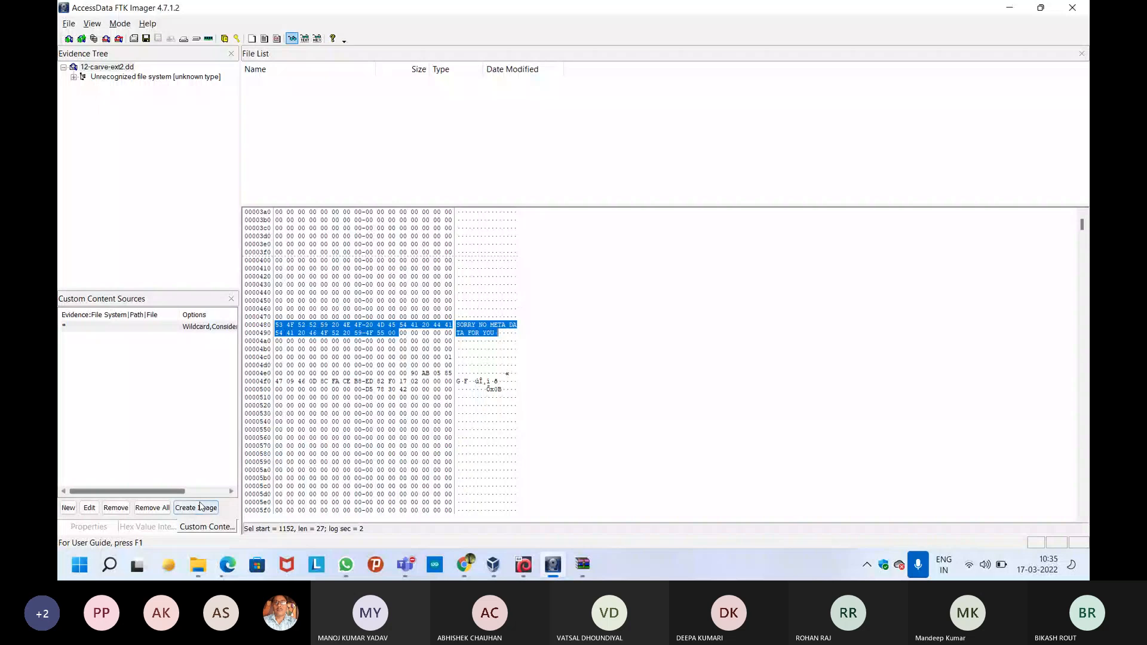
# - View the Hex Value Interpreter and the image's properties, examining the descriptions of Bytes per Sector and Sector Count
pyautogui.click(155, 529)
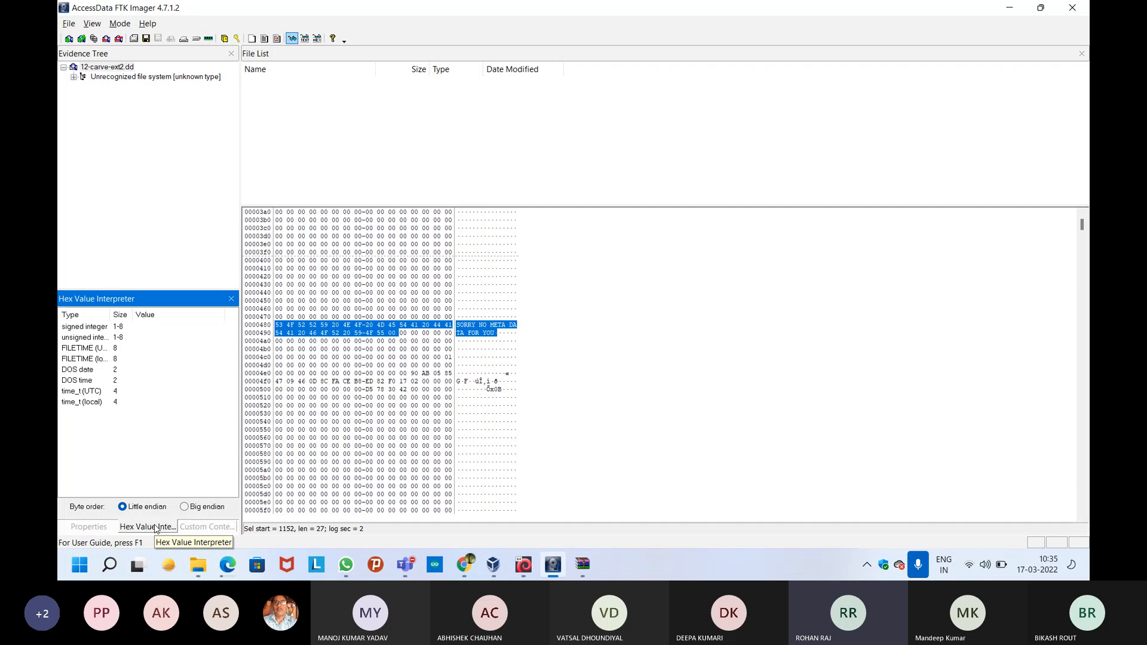
pyautogui.click(101, 527)
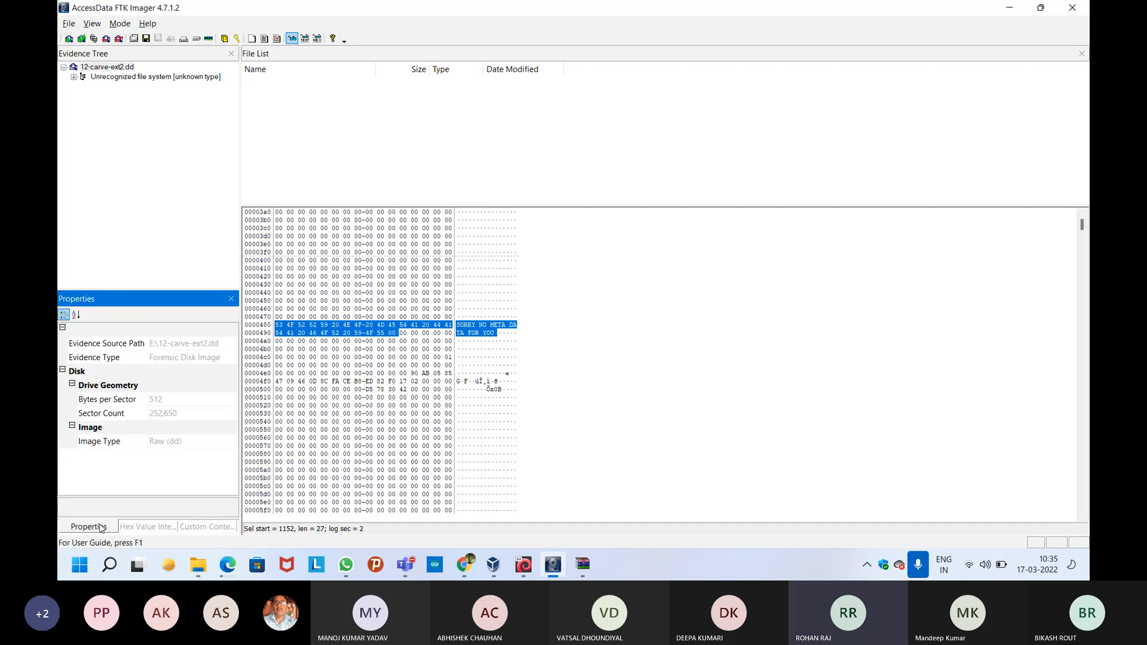
pyautogui.click(122, 403)
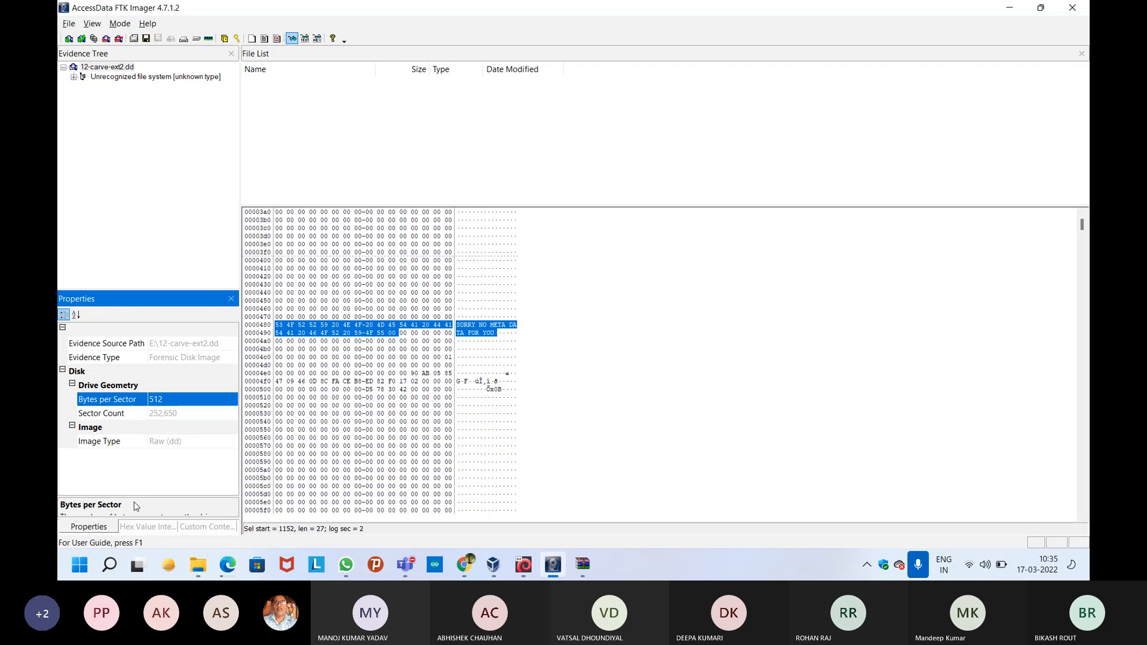
pyautogui.moveTo(143, 496); pyautogui.dragTo(146, 449)
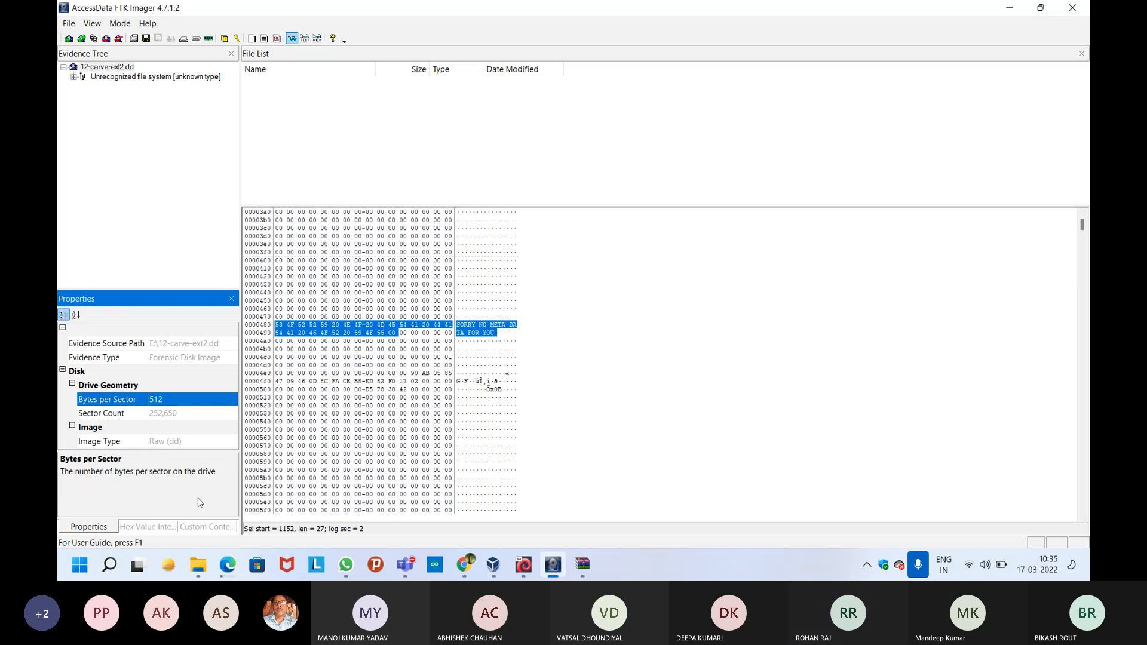
pyautogui.click(160, 412)
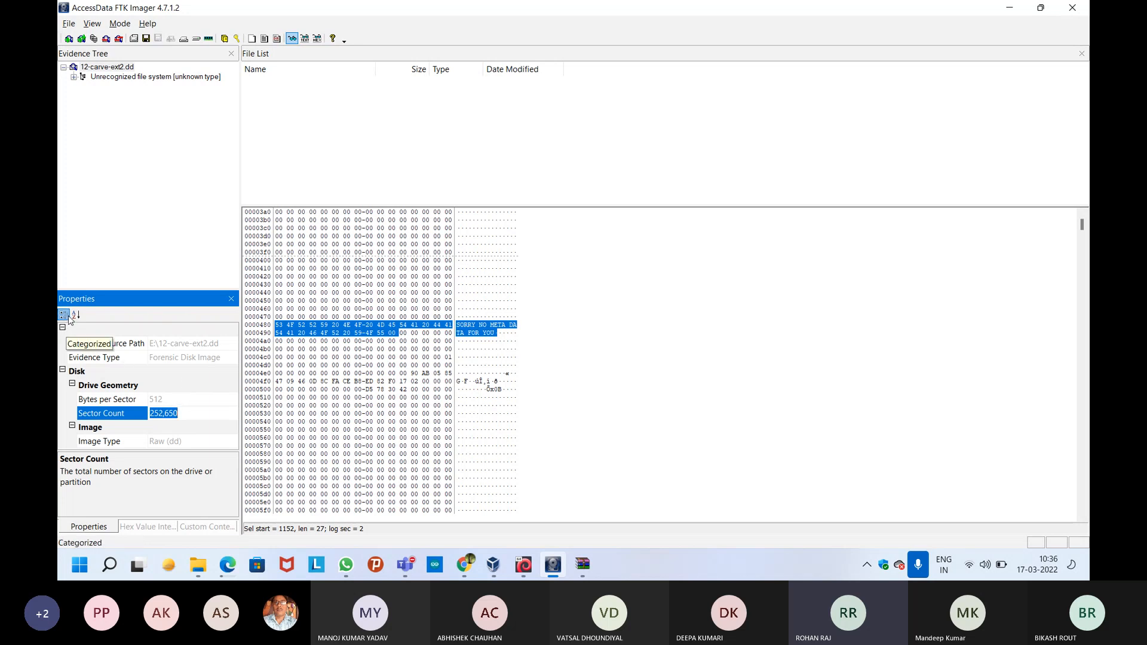
# - Expand 12-carve-ext2.dd to its unrecognized file system, select unallocated space, and examine its hex data through to the end
pyautogui.click(145, 527)
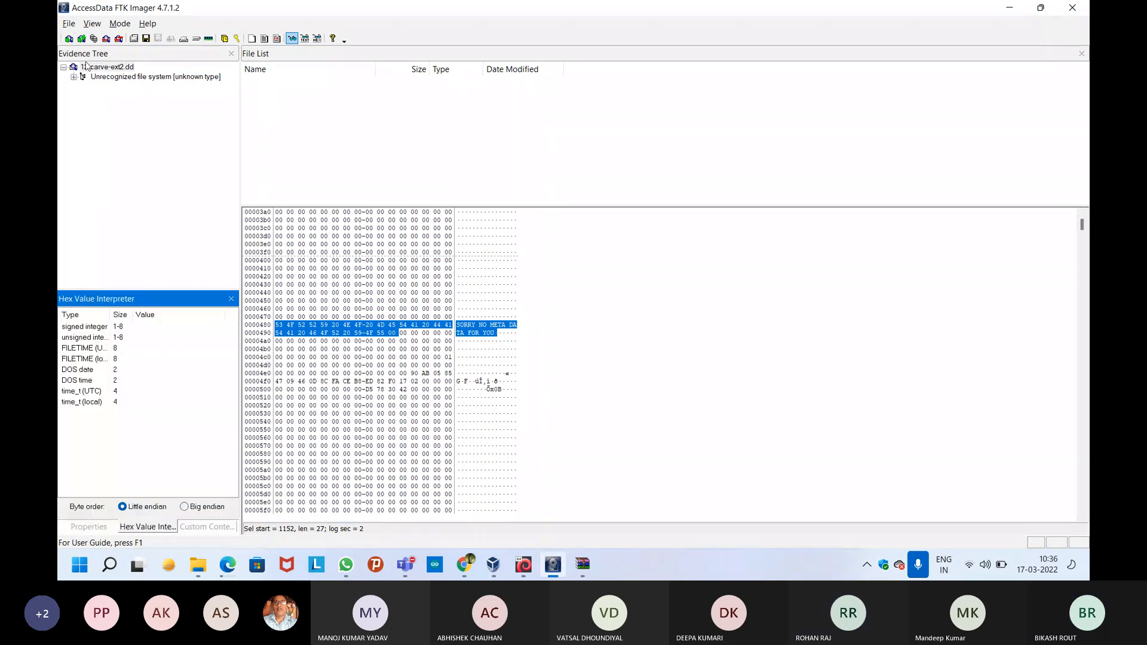
pyautogui.doubleClick(89, 67)
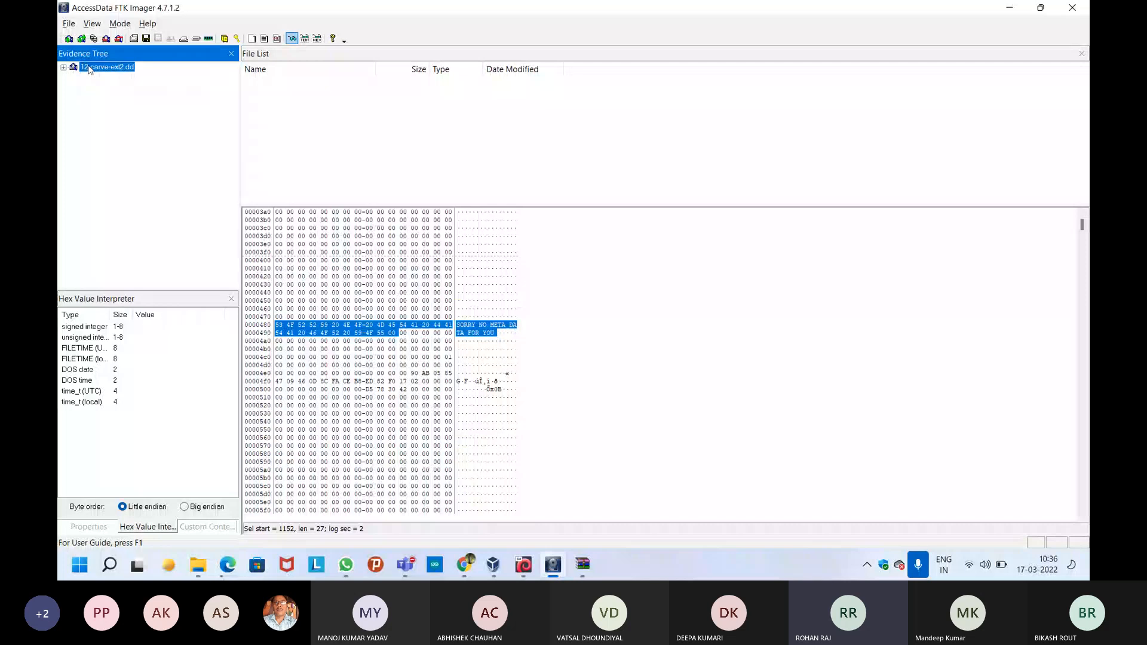
pyautogui.doubleClick(90, 69)
pyautogui.click(110, 77)
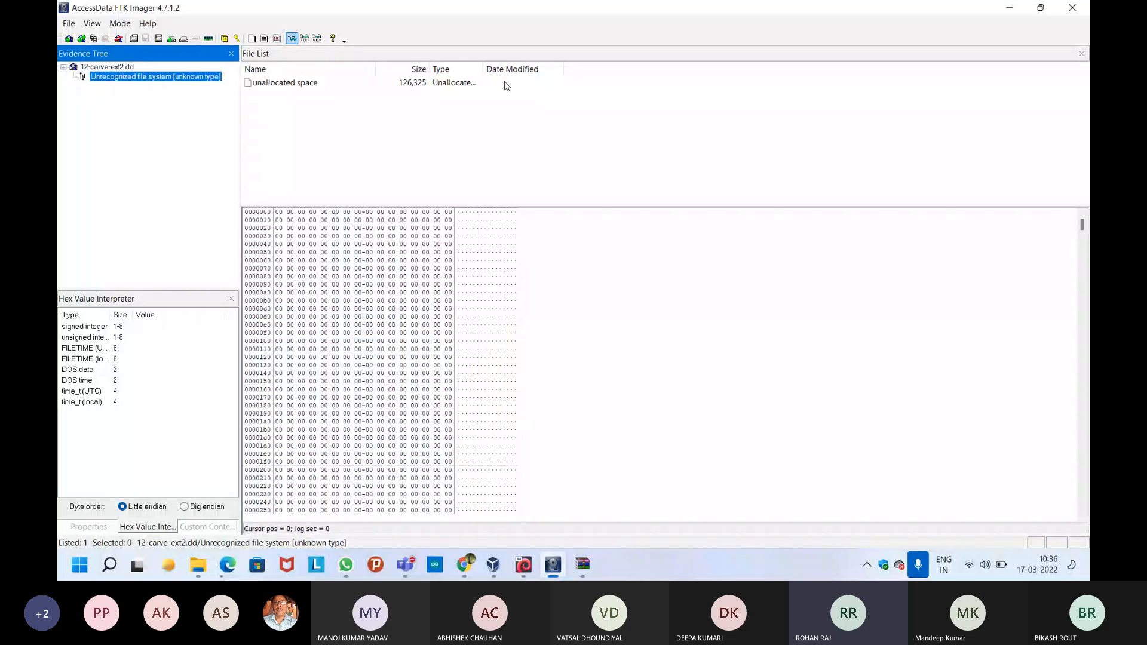
pyautogui.click(462, 85)
pyautogui.click(460, 83)
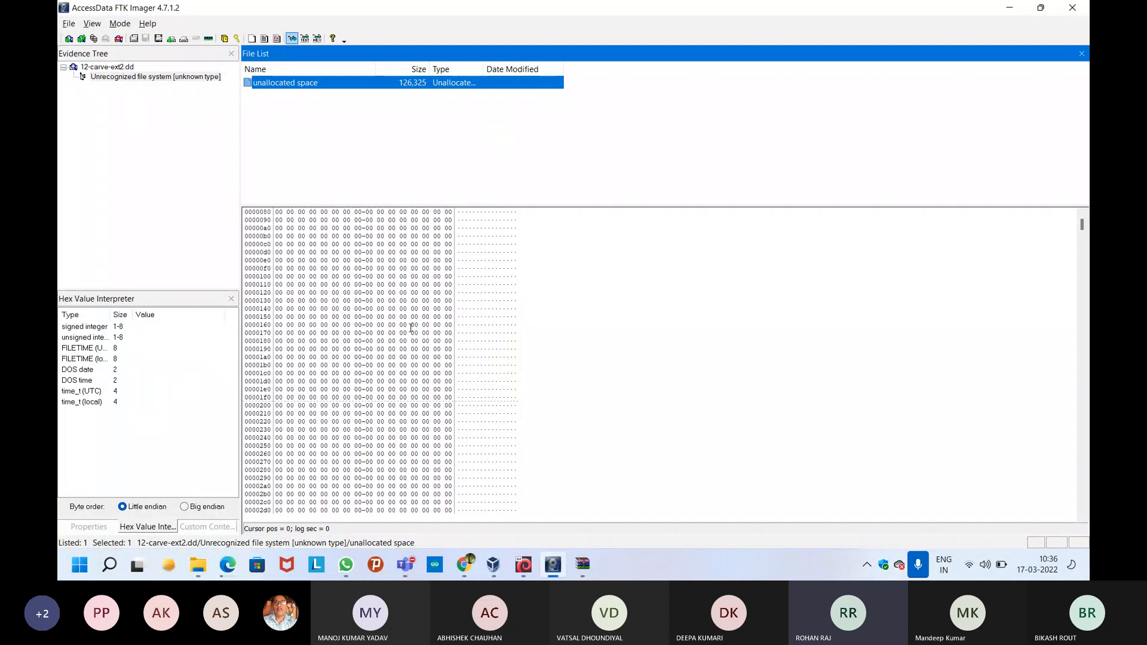
pyautogui.scroll(-9, 993, 338)
pyautogui.click(1016, 314)
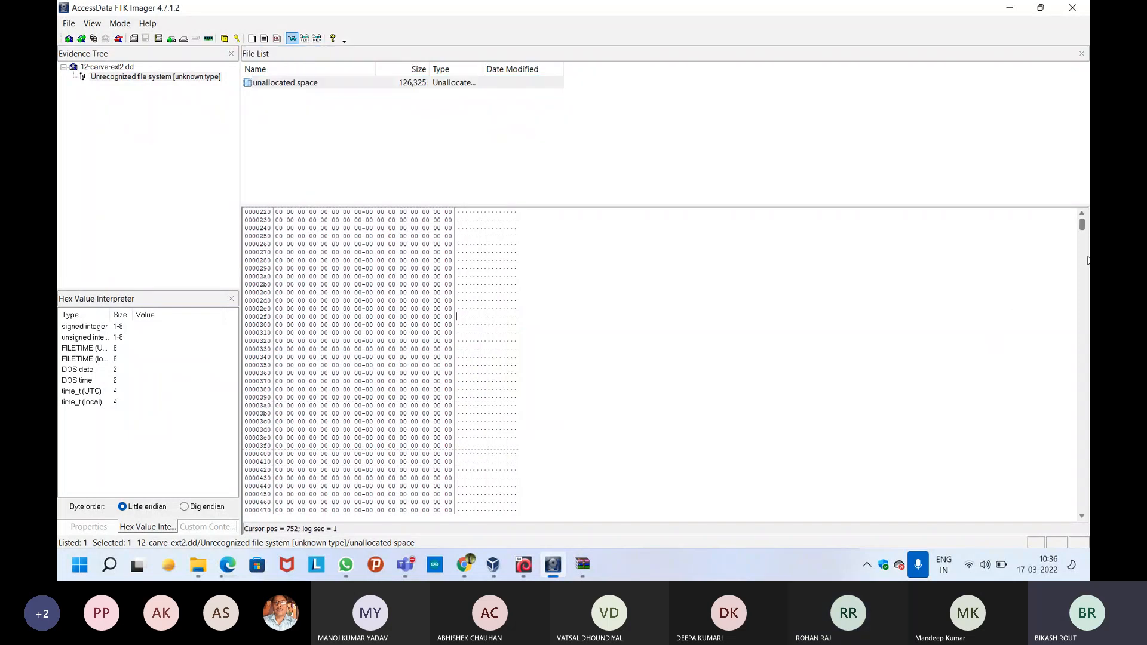
pyautogui.moveTo(1082, 225); pyautogui.dragTo(1075, 530)
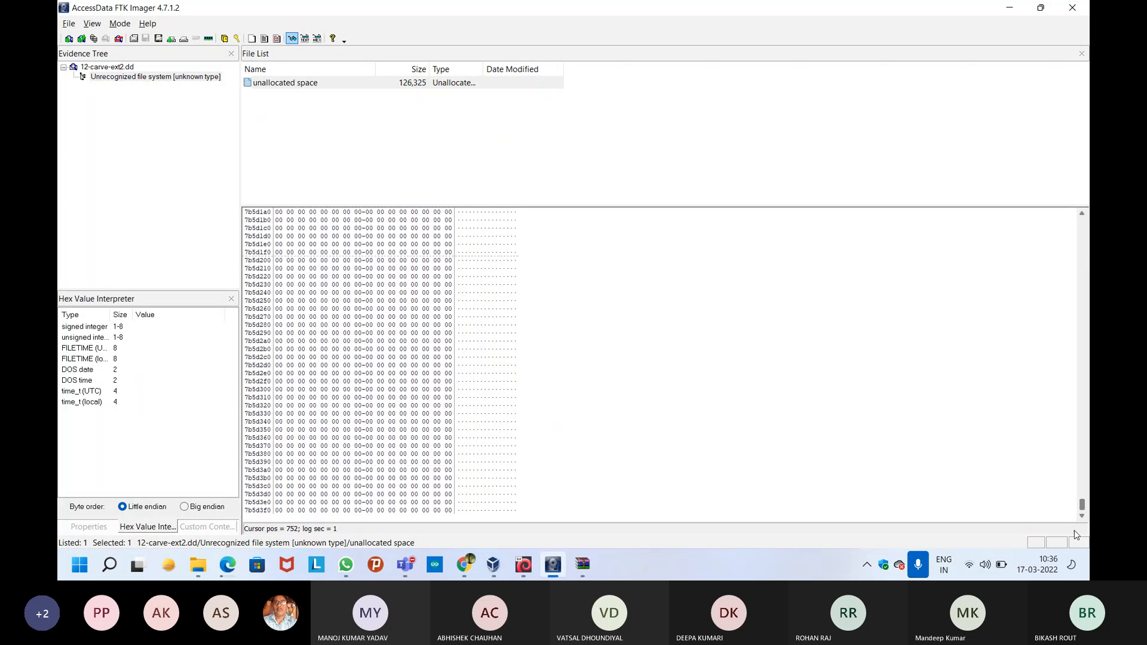
# - Examine the File Size property of unallocated space and the FILETIME and unsigned integer types in the Hex Value Interpreter
pyautogui.click(466, 84)
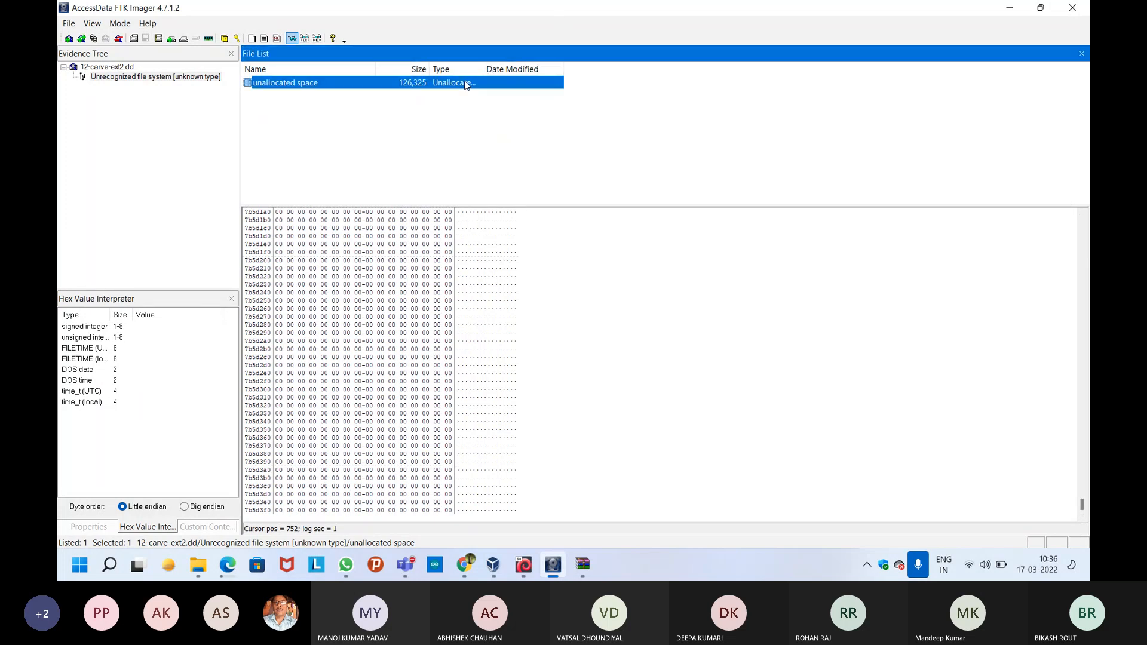
pyautogui.click(94, 528)
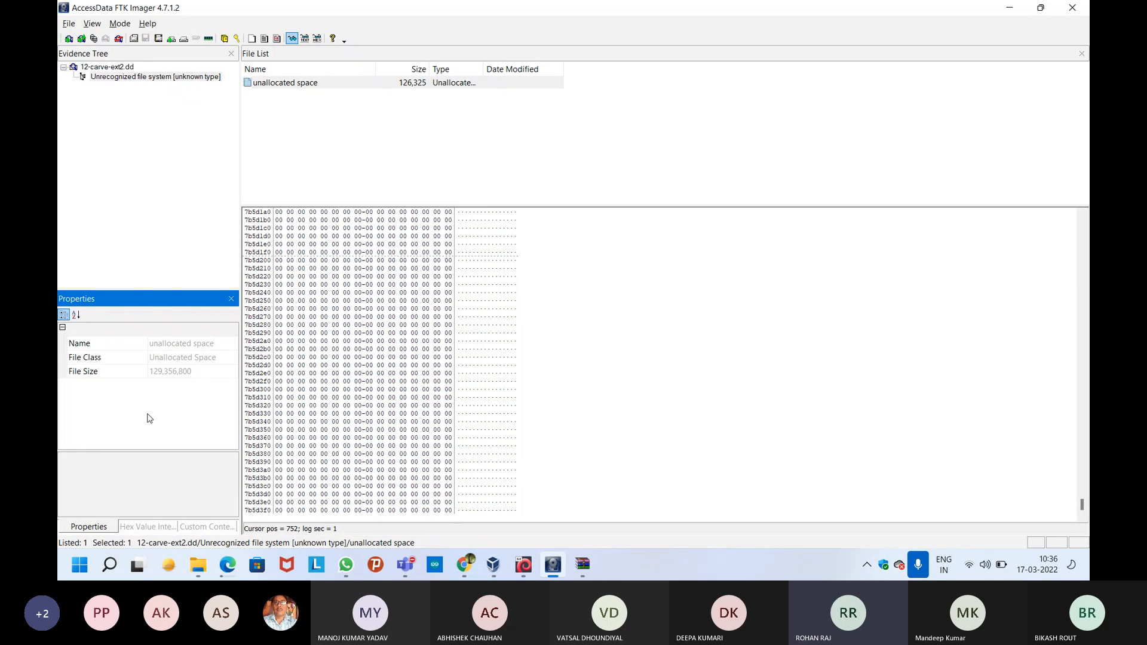
pyautogui.click(172, 370)
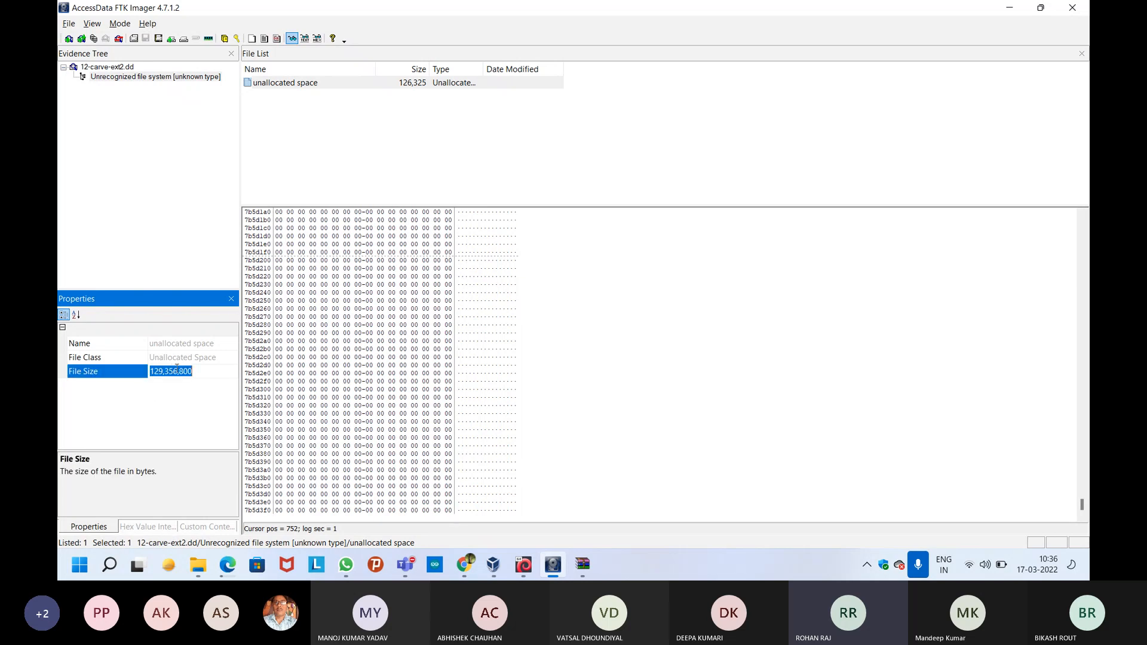
pyautogui.click(160, 529)
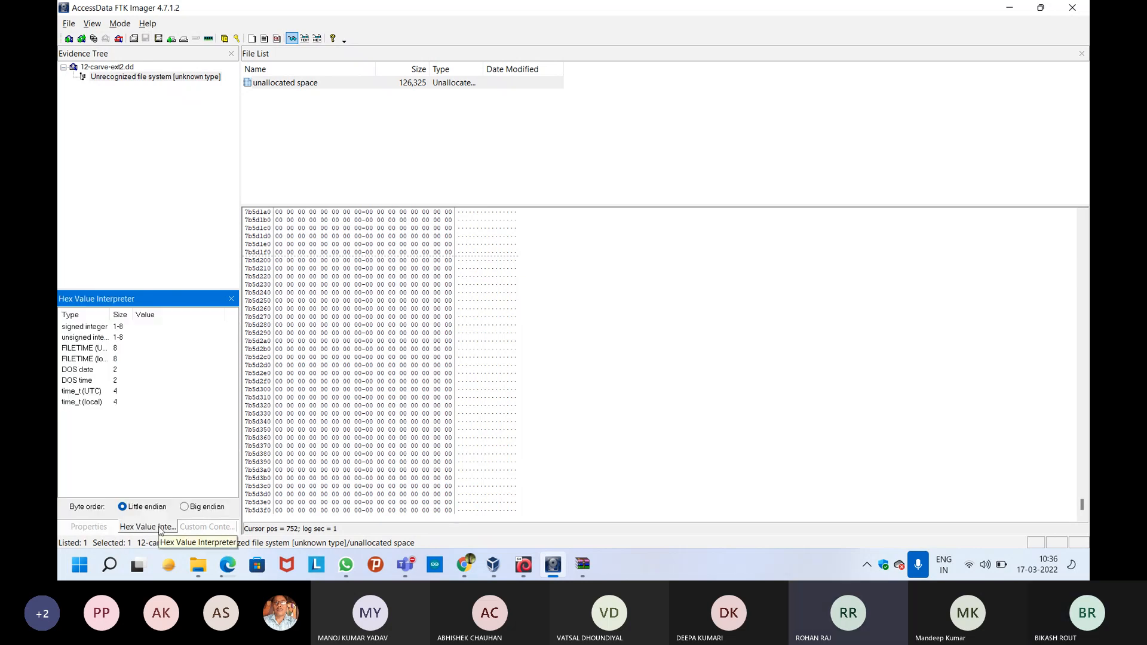
pyautogui.click(96, 361)
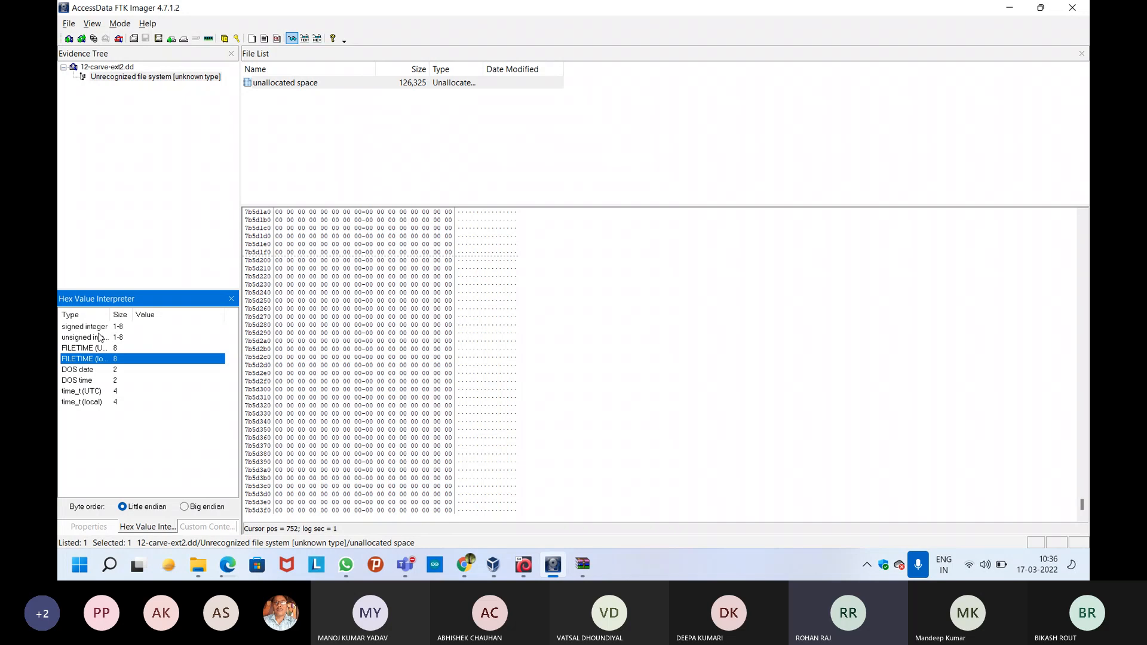
pyautogui.click(99, 337)
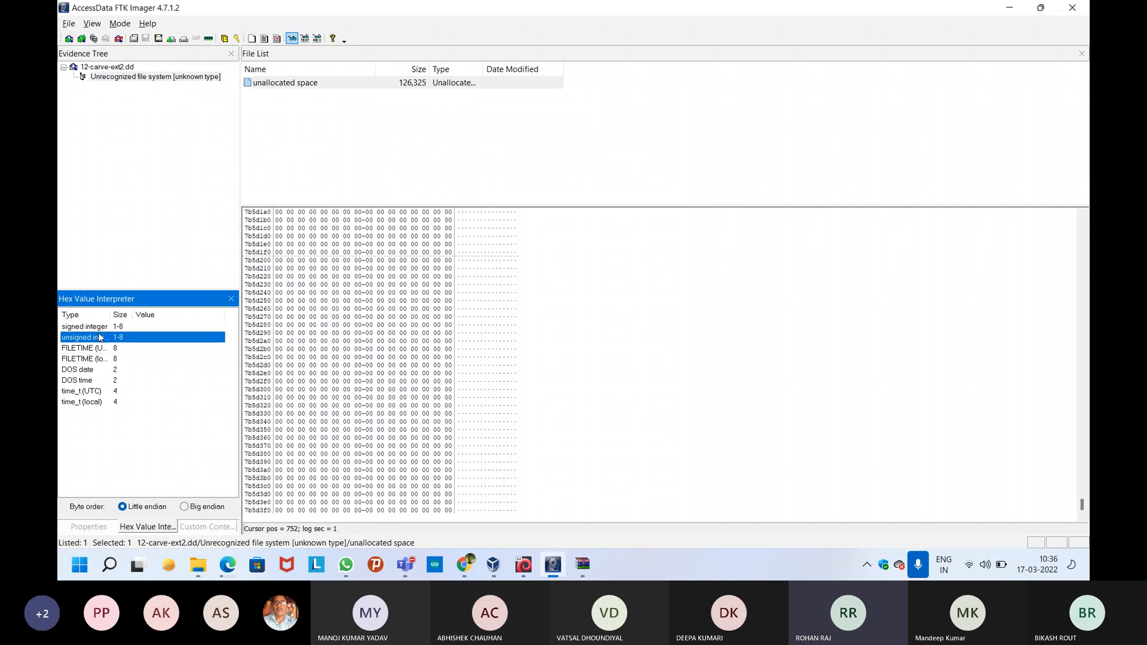
pyautogui.click(205, 527)
pyautogui.click(151, 527)
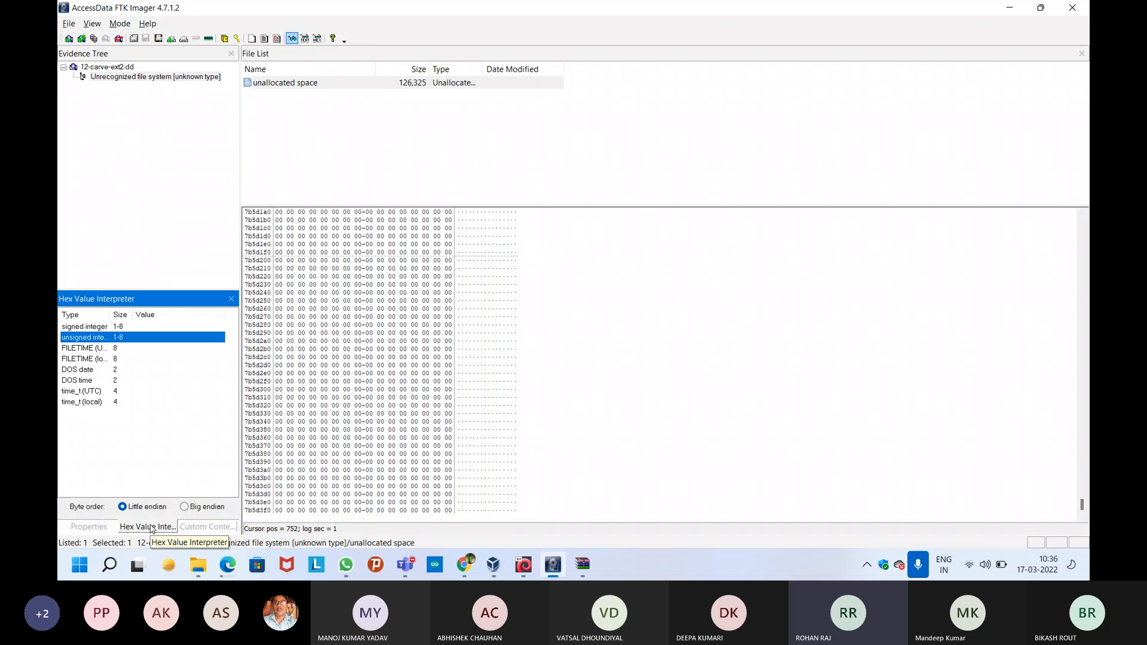
# - Check the Basic Data Carving Test #2 page in Edge, and display the properties of 12-carve-ext2.dd back in FTK Imager
pyautogui.moveTo(198, 566)
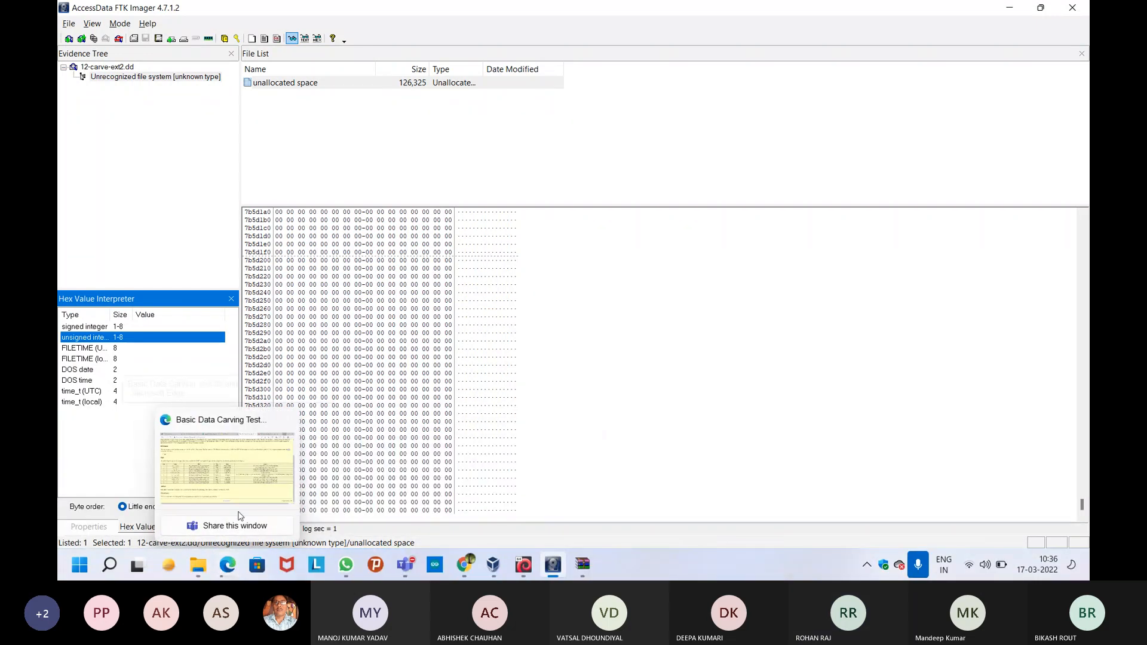
pyautogui.click(242, 497)
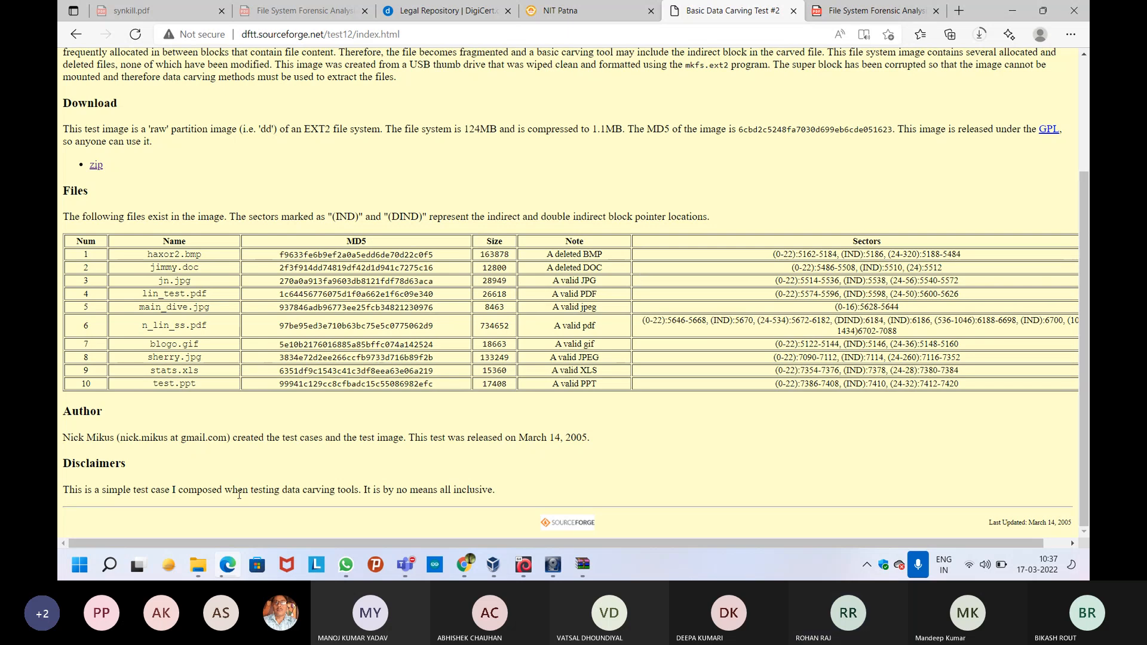
pyautogui.moveTo(197, 567)
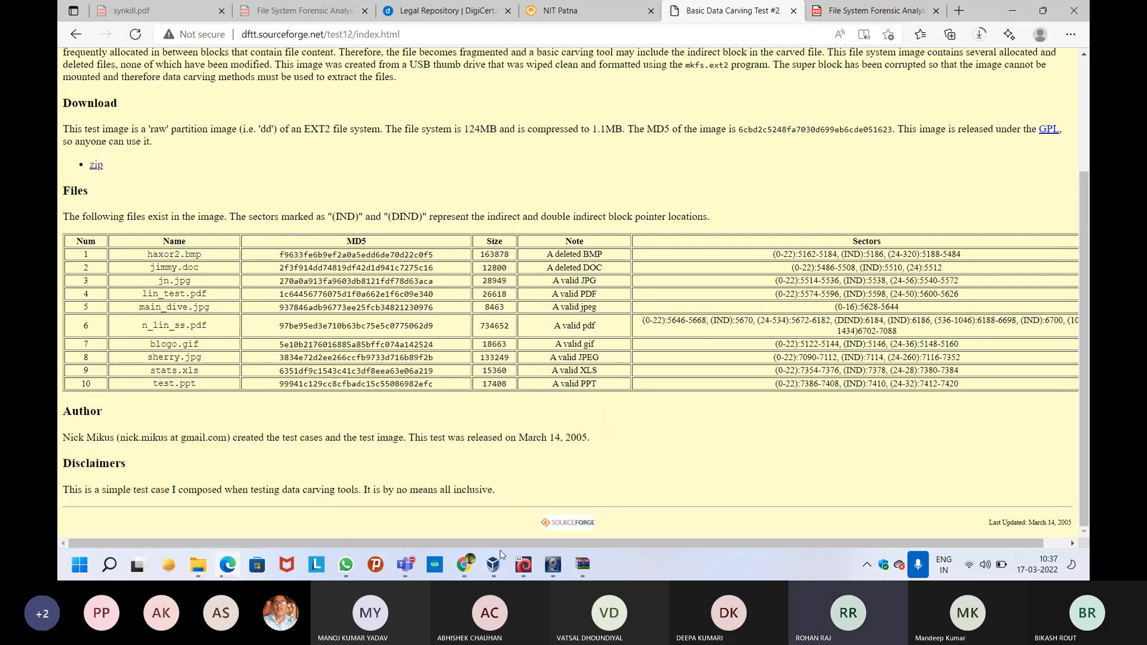
pyautogui.click(554, 567)
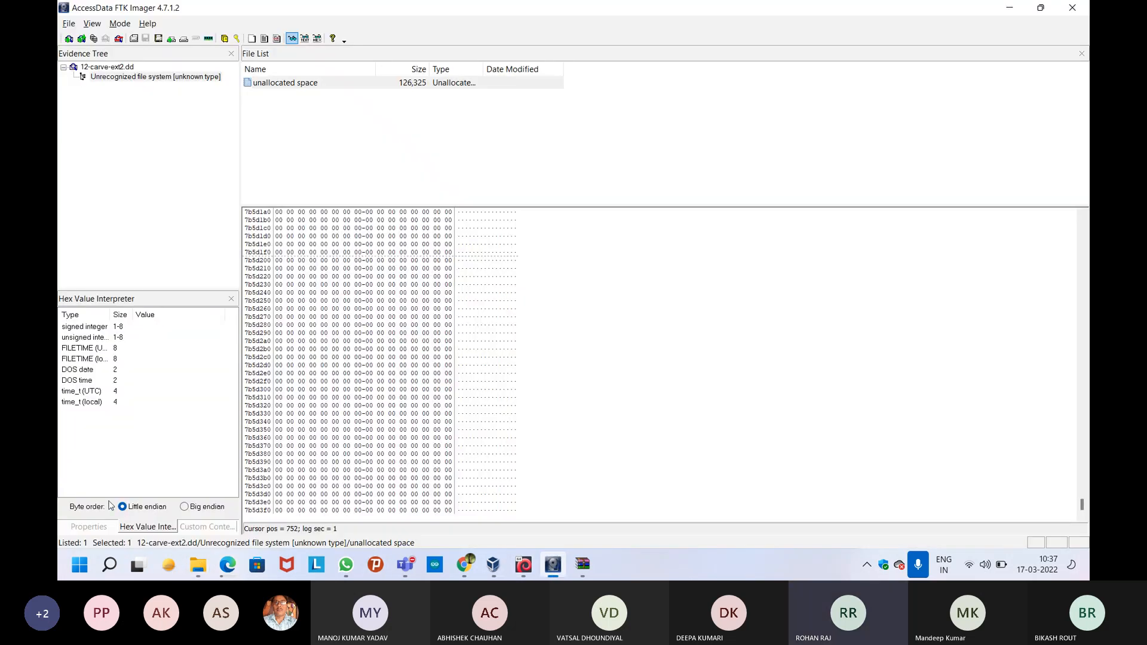
pyautogui.click(99, 68)
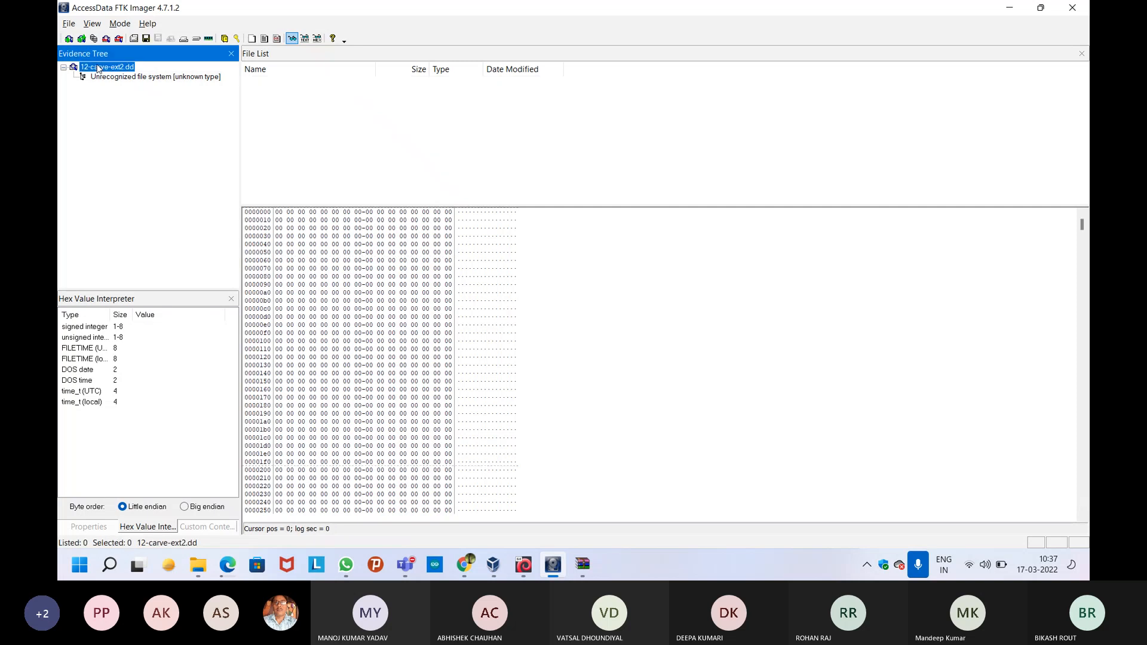
pyautogui.click(91, 527)
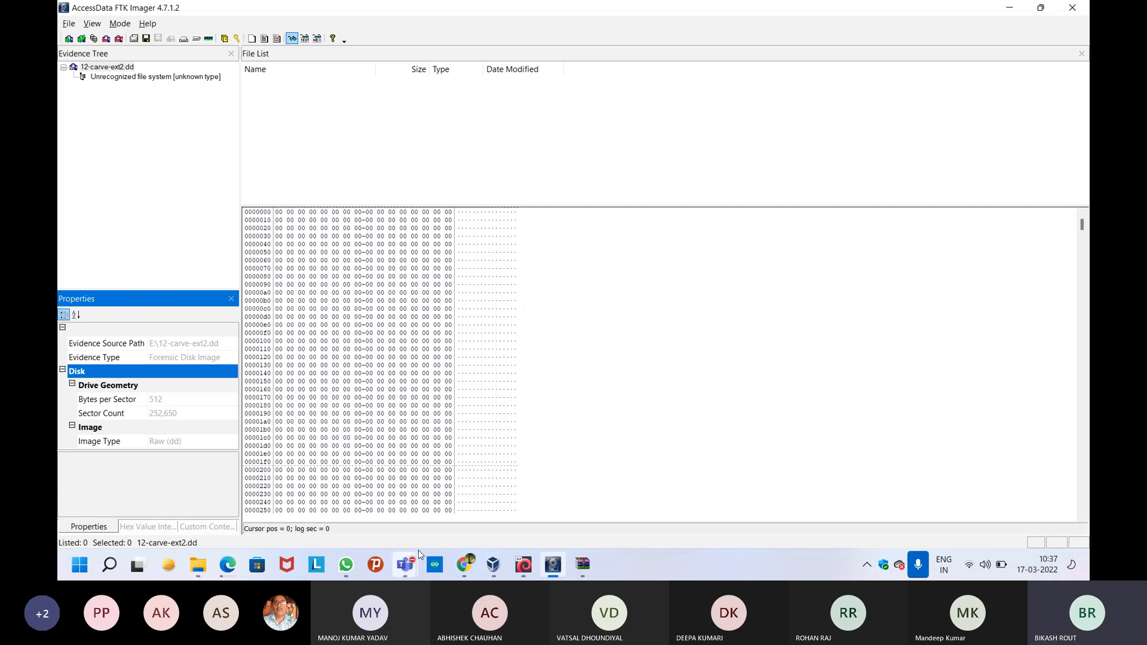
# - Examine the Sectors column of the Files table on the Basic Data Carving Test #2 page in Edge, and return to FTK Imager
pyautogui.click(228, 564)
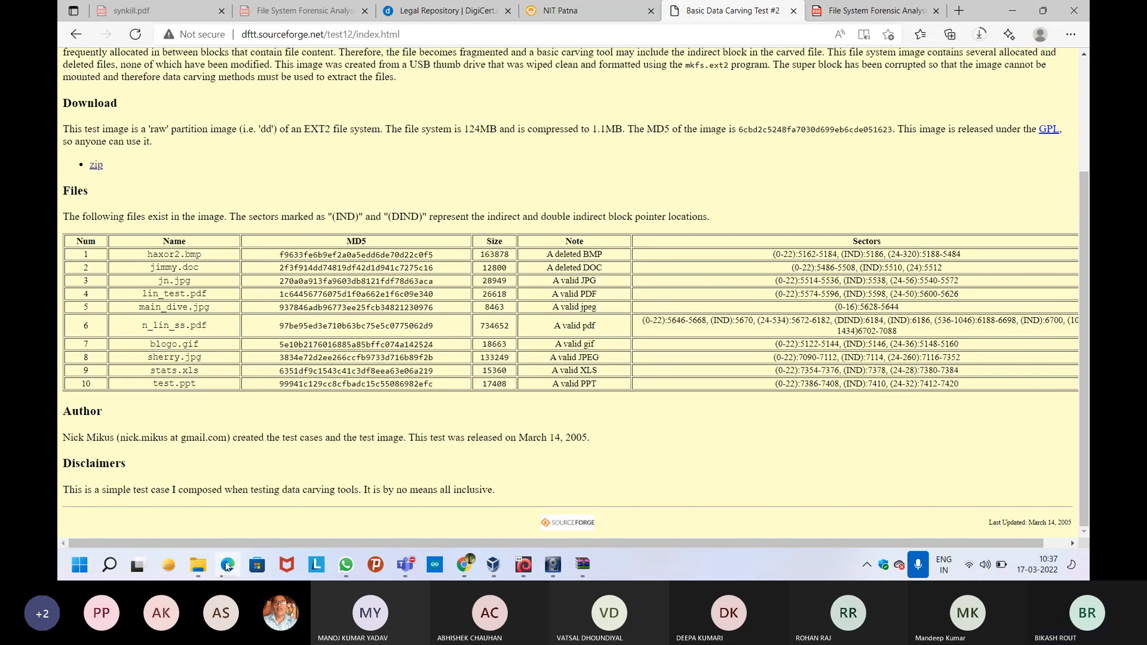
pyautogui.click(227, 565)
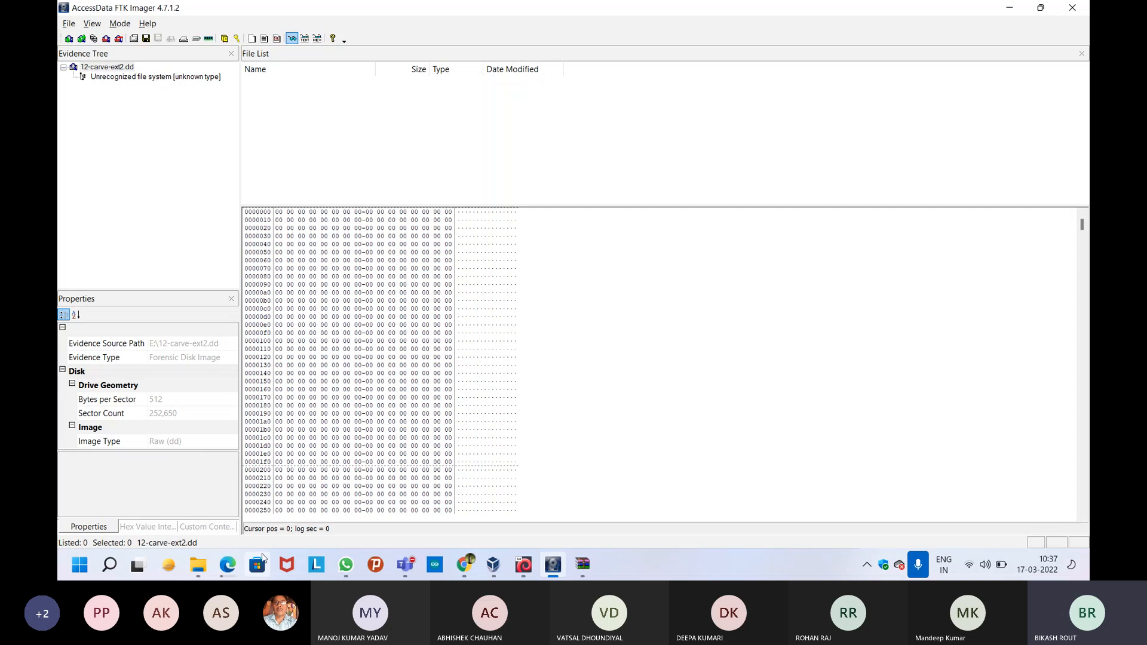
pyautogui.click(227, 565)
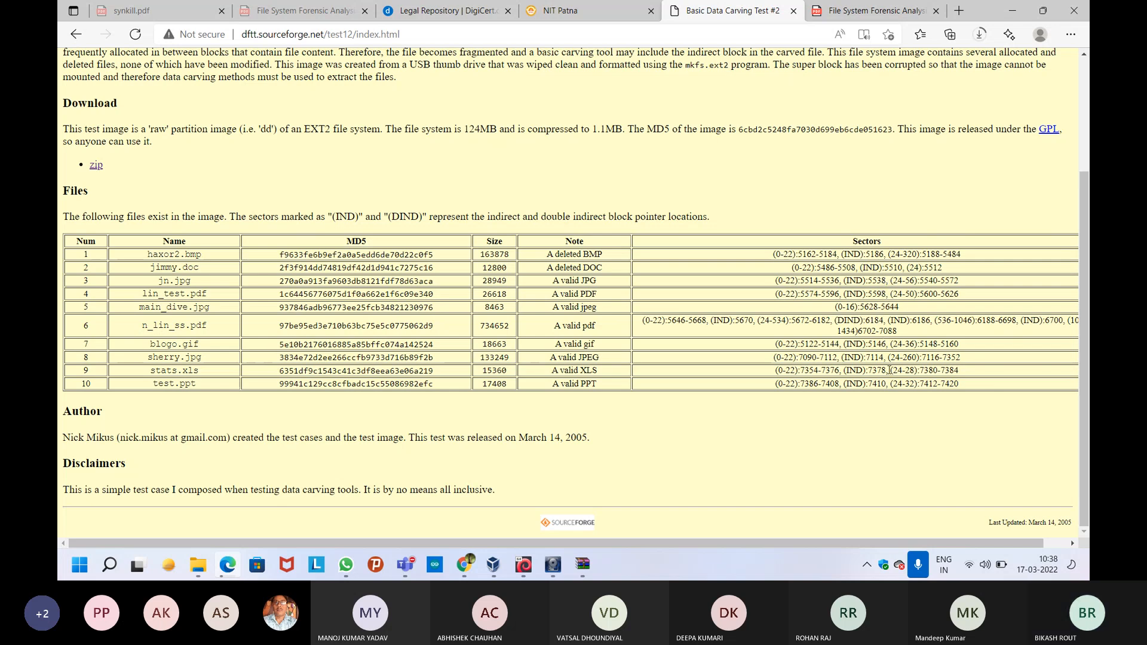
pyautogui.hscroll(1, 931, 356)
pyautogui.hscroll(-1, 931, 356)
pyautogui.hscroll(1, 931, 357)
pyautogui.click(548, 569)
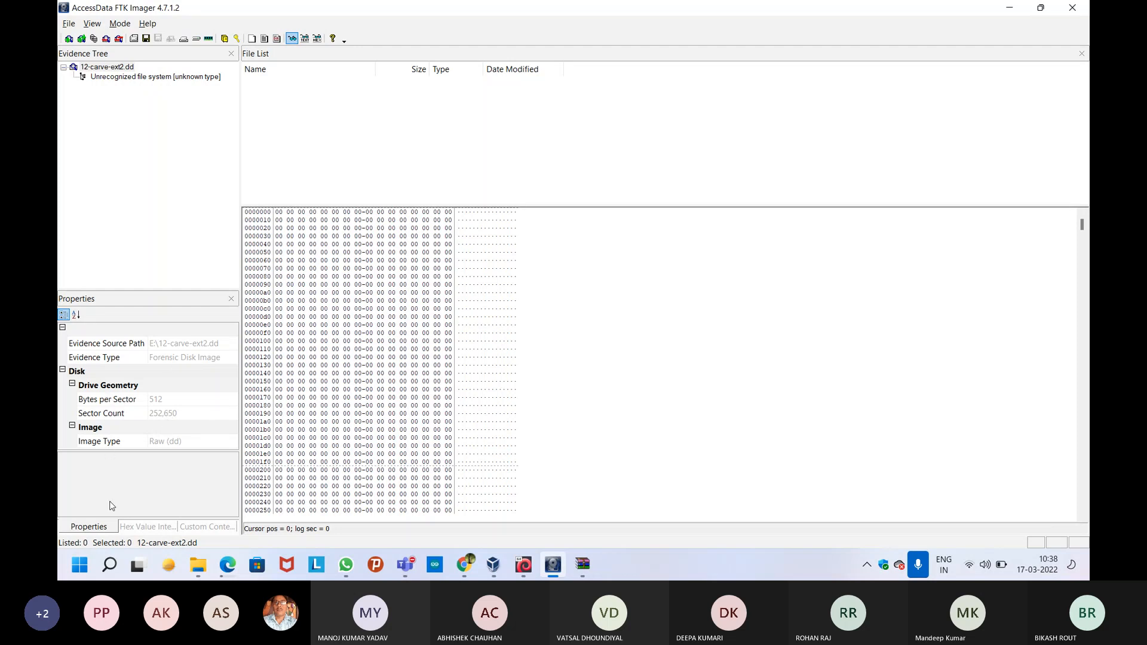
# - View the image's properties and Hex Value Interpreter, and select the wildcard entry in the Custom Content Sources
pyautogui.click(107, 530)
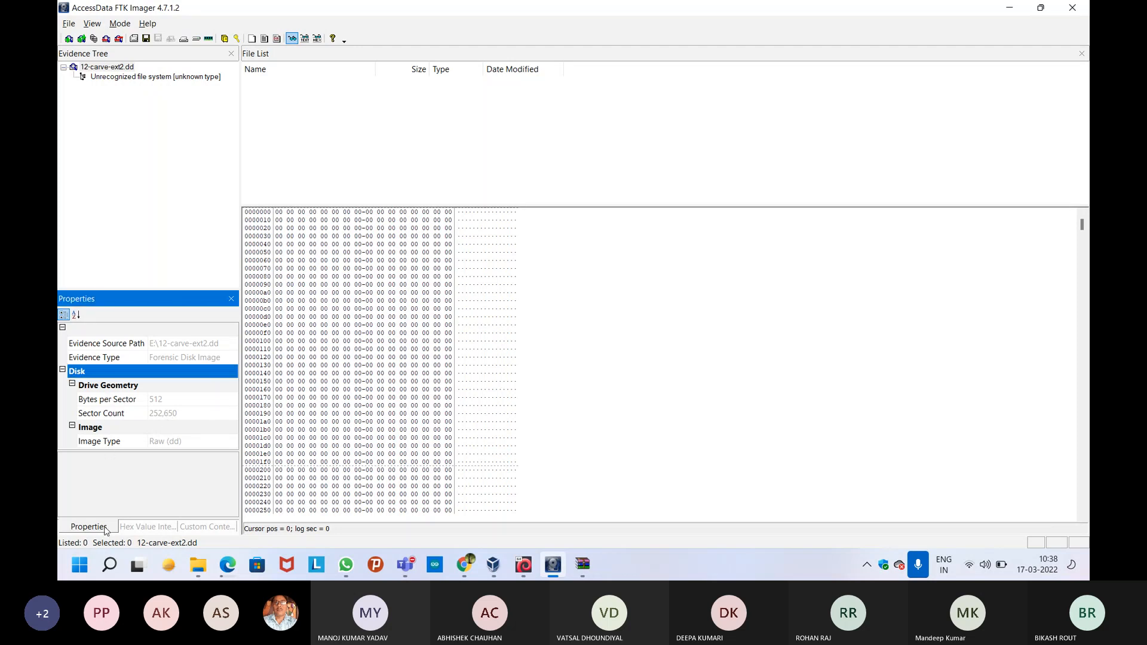
pyautogui.click(145, 527)
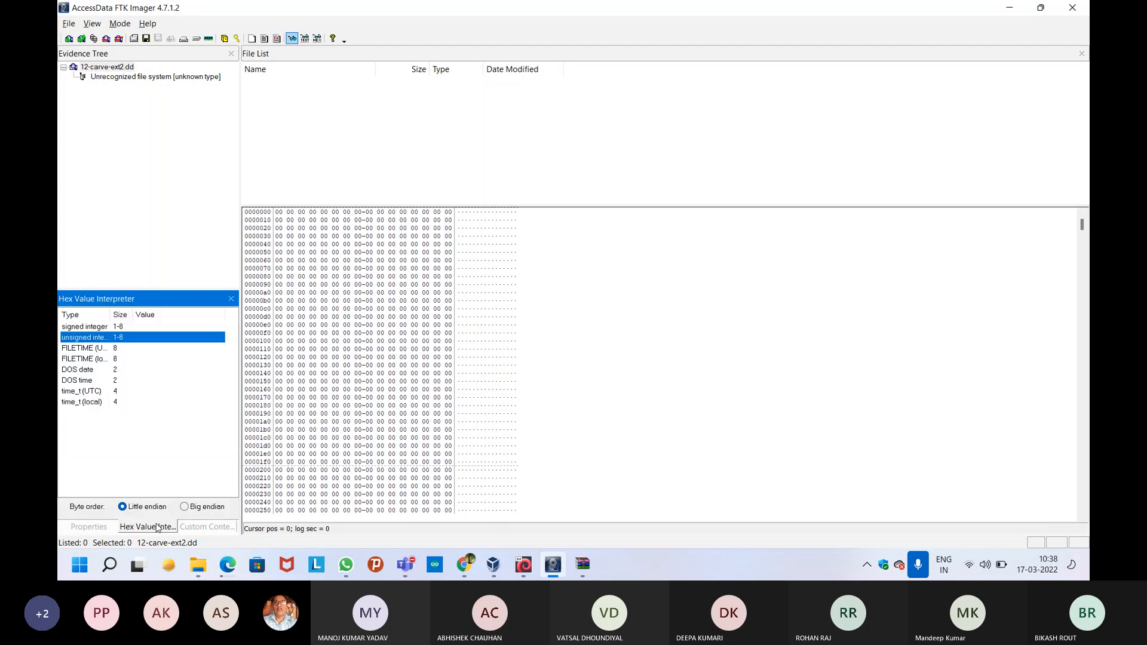
pyautogui.click(210, 528)
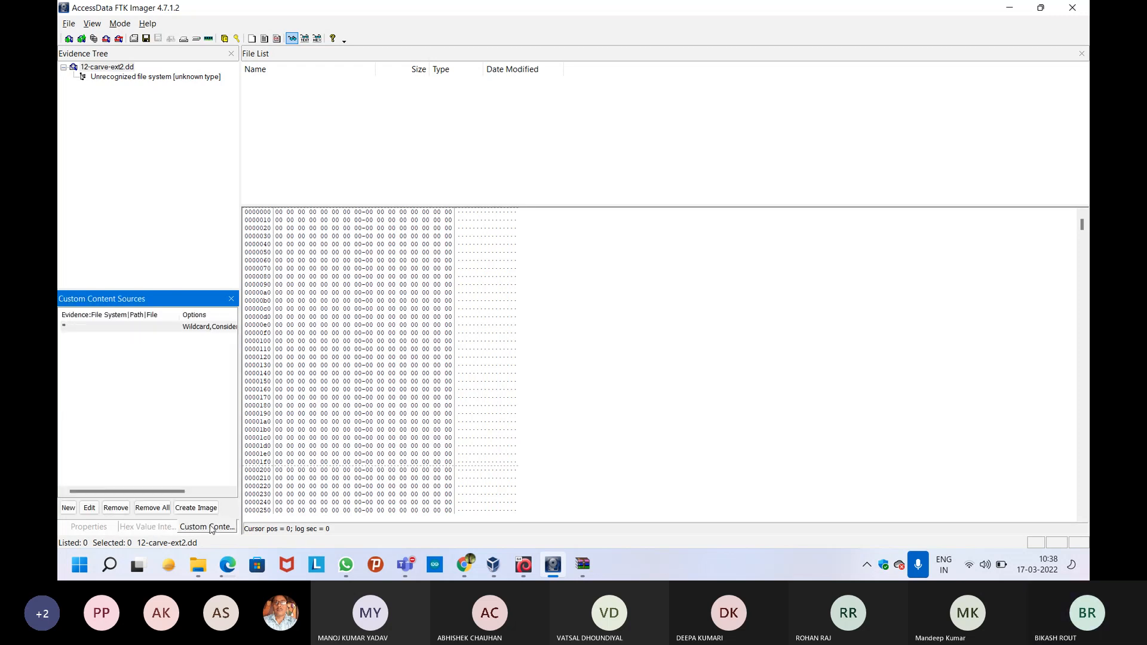
pyautogui.click(218, 327)
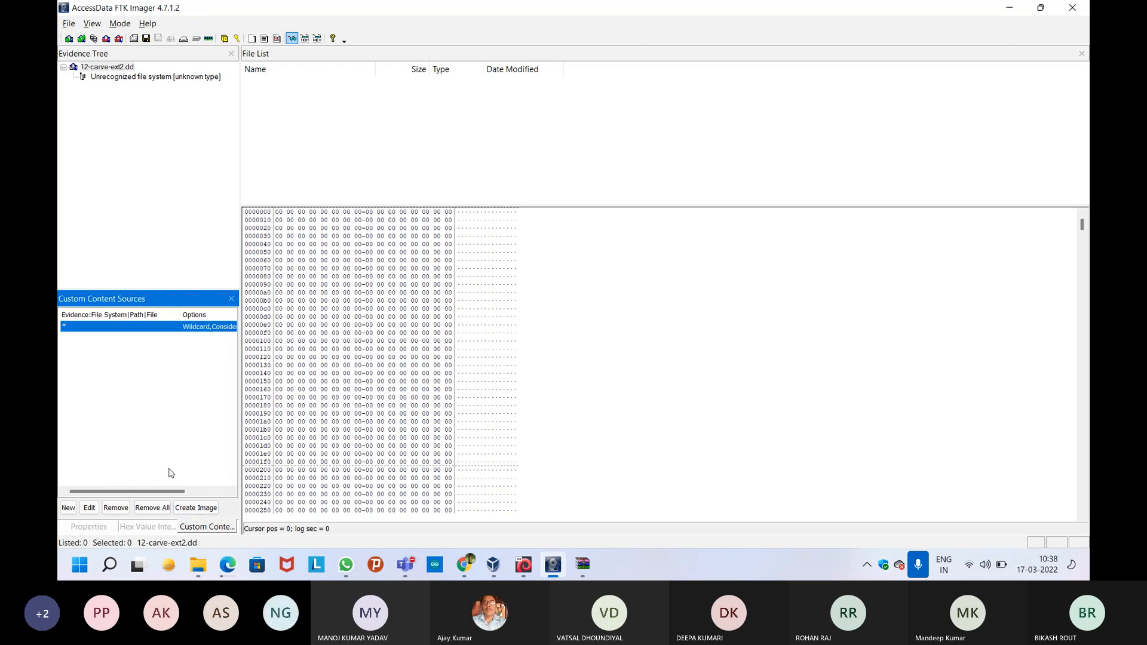
# - Inspect the unrecognized file system and its unallocated space through the properties, Hex Value Interpreter and Custom Content Sources
pyautogui.click(170, 76)
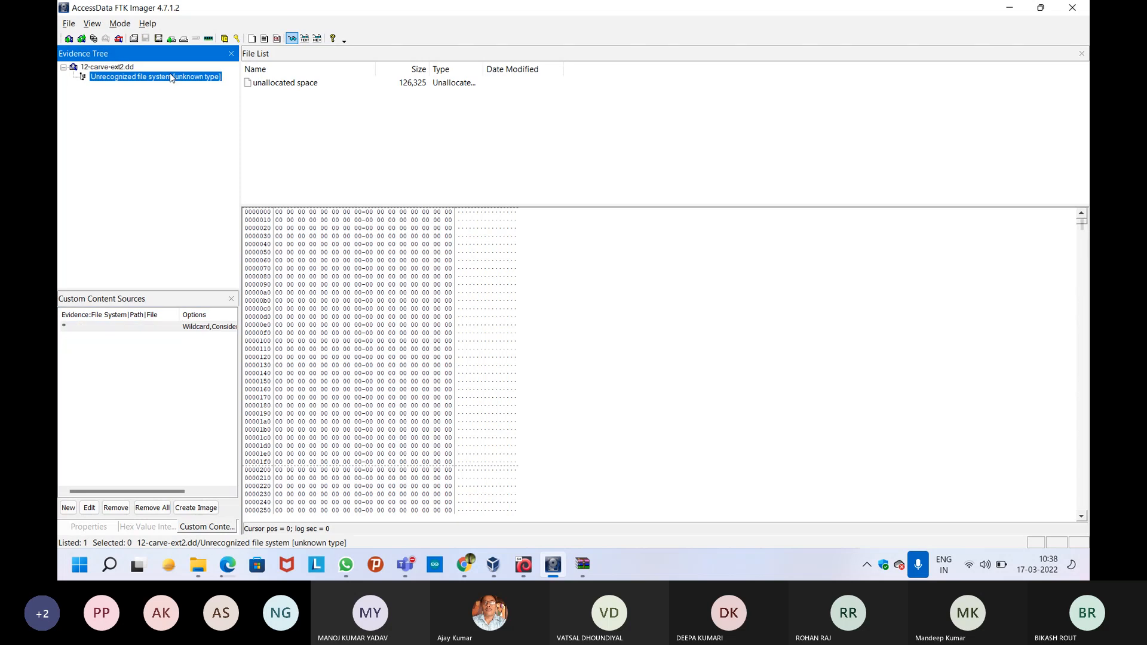
pyautogui.click(145, 525)
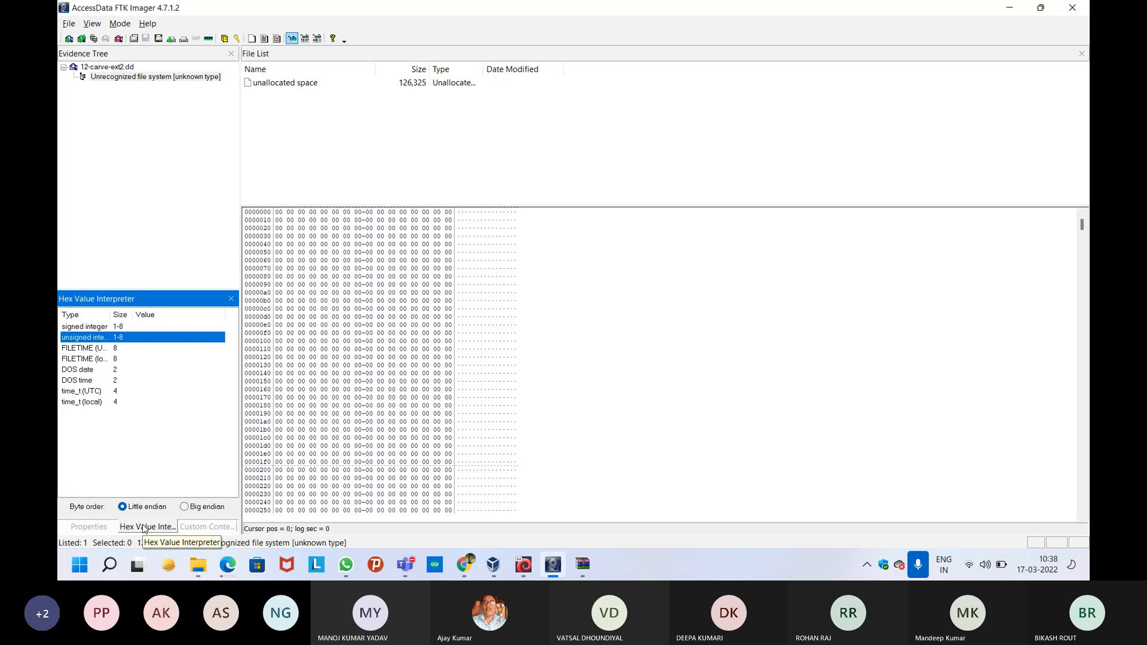
pyautogui.click(89, 527)
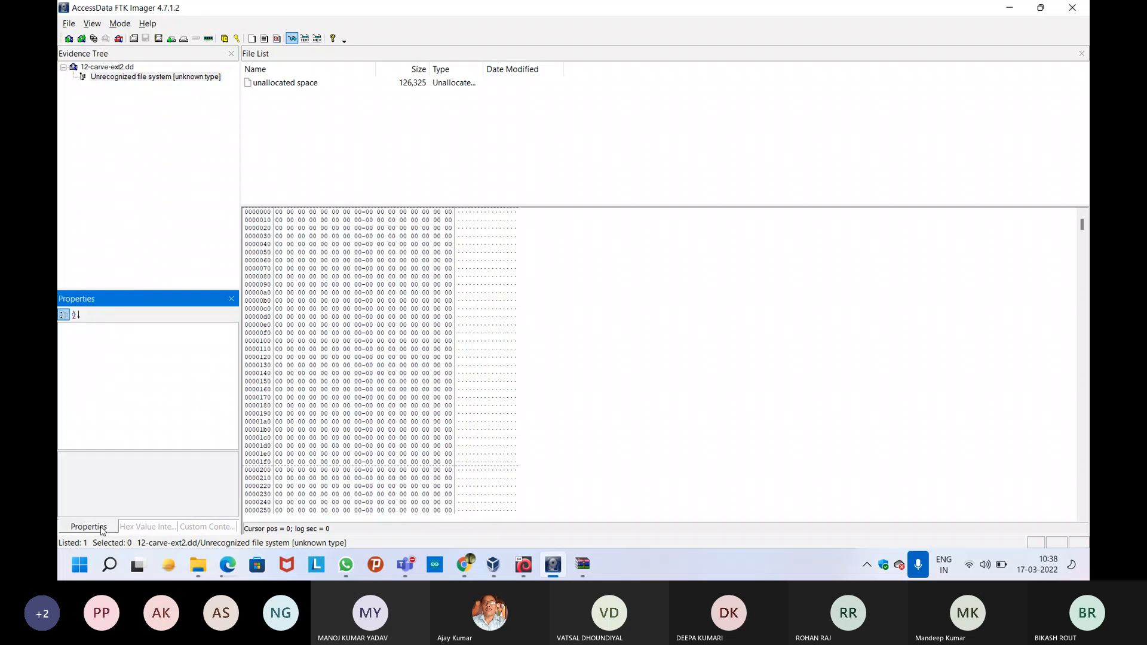
pyautogui.click(392, 83)
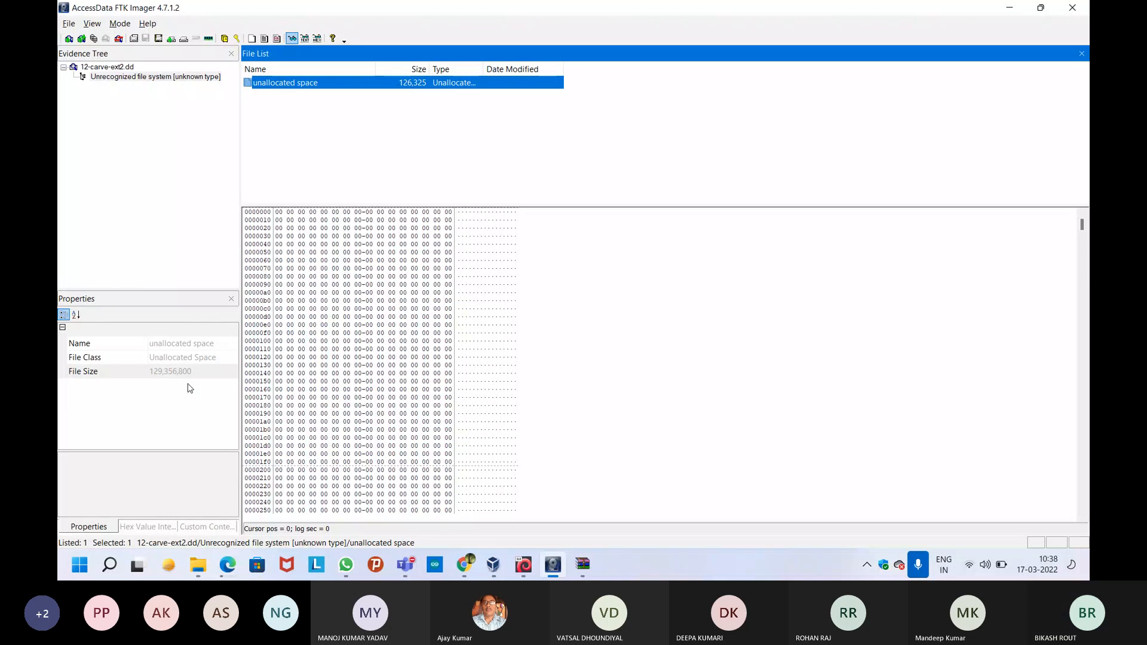
pyautogui.click(141, 527)
pyautogui.click(209, 527)
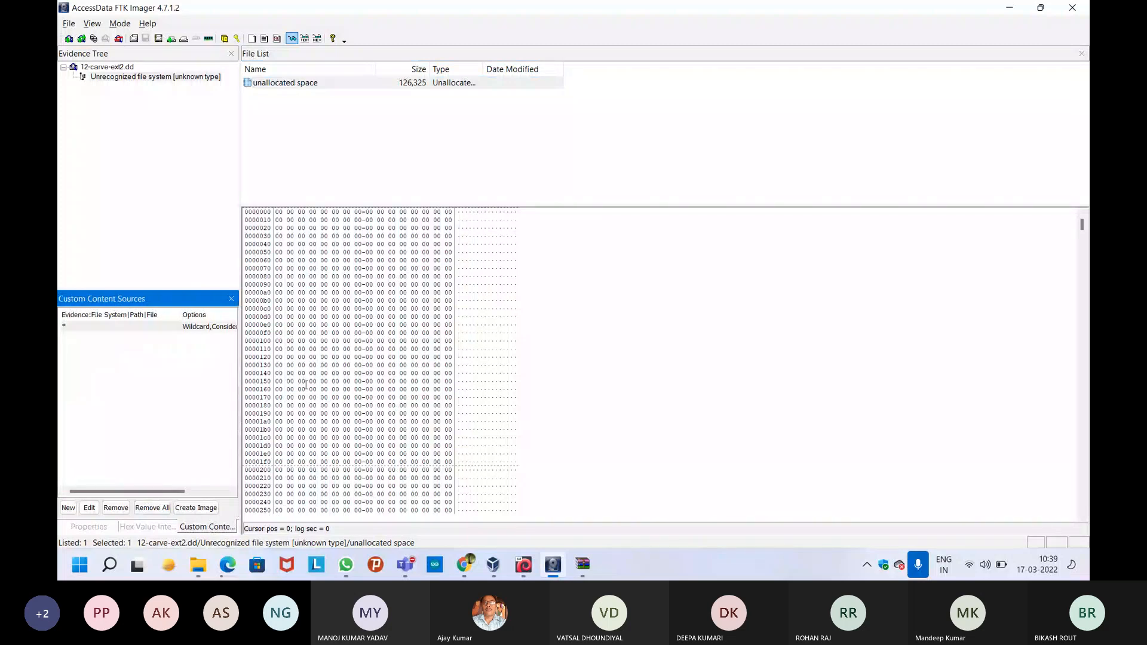
# - Add unallocated space from 12-carve-ext2.dd to the Custom Content Image (AD1)
pyautogui.click(305, 83)
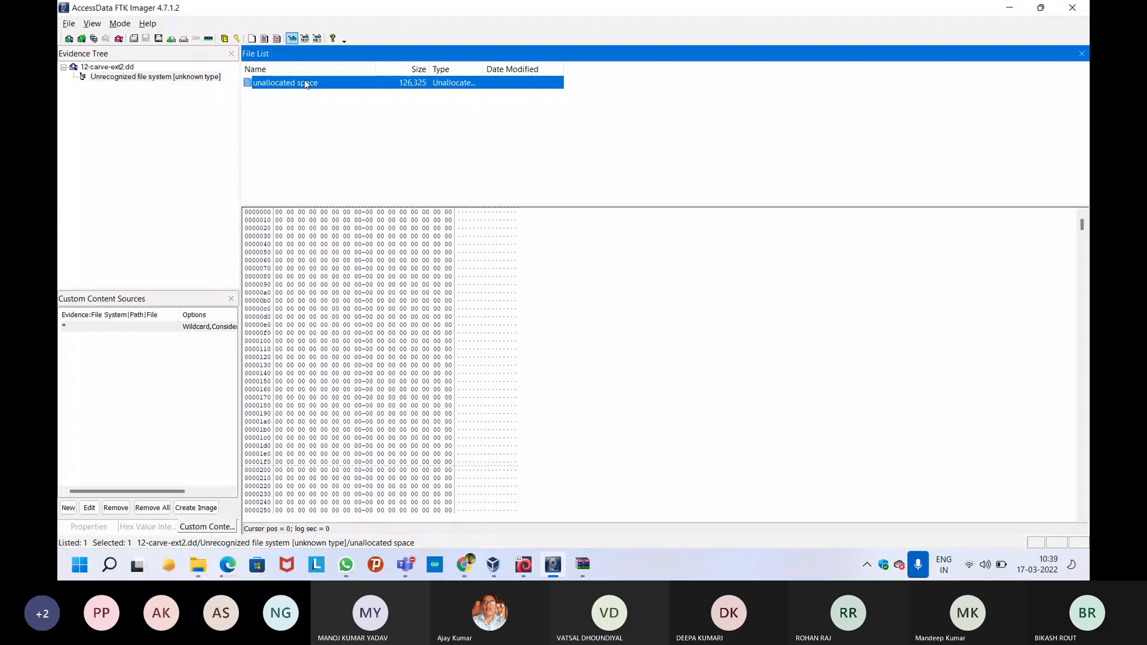
pyautogui.rightClick(304, 83)
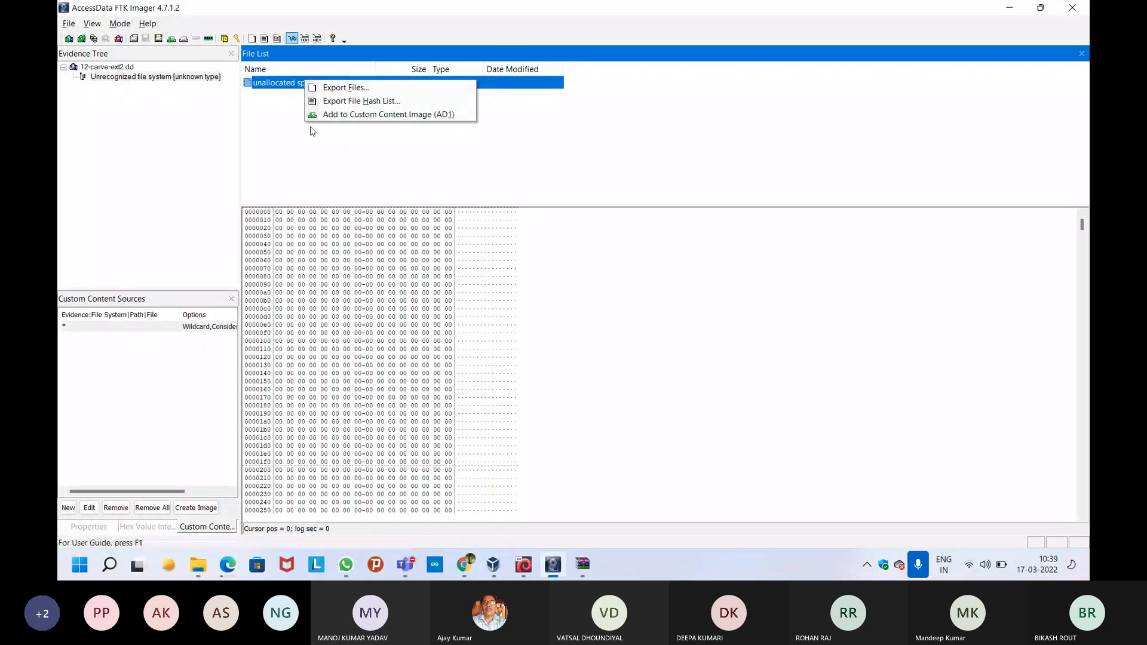
pyautogui.click(332, 115)
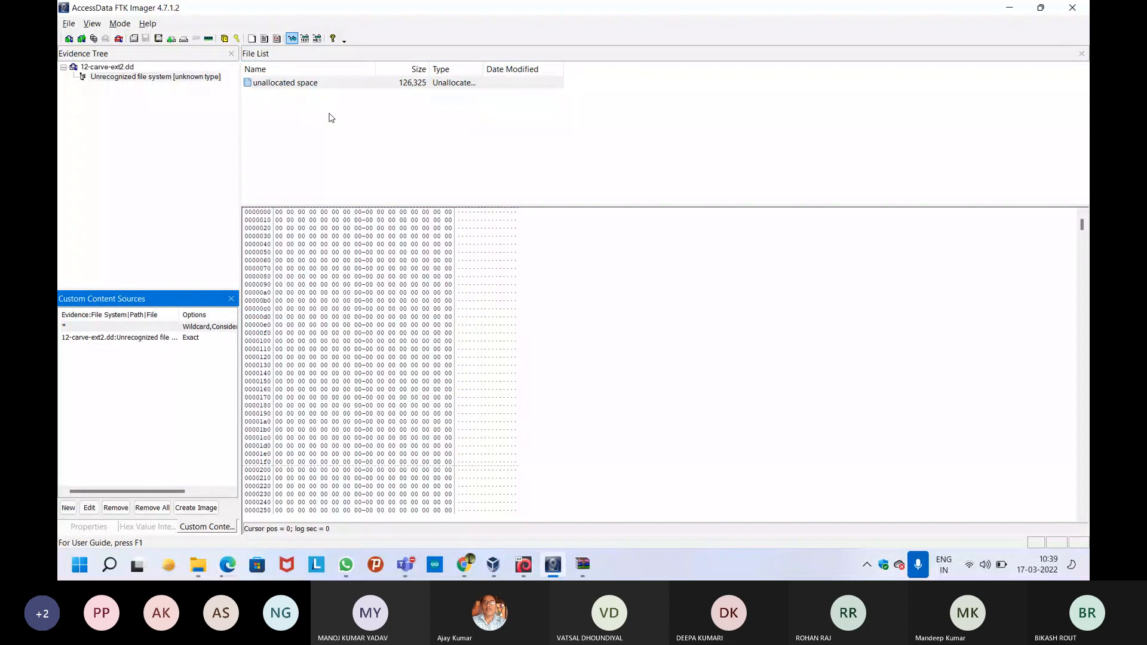
# - Inspect the 12-carve-ext2.dd entry in the Custom Content Sources and select the image in the Evidence Tree
pyautogui.hscroll(1, 189, 343)
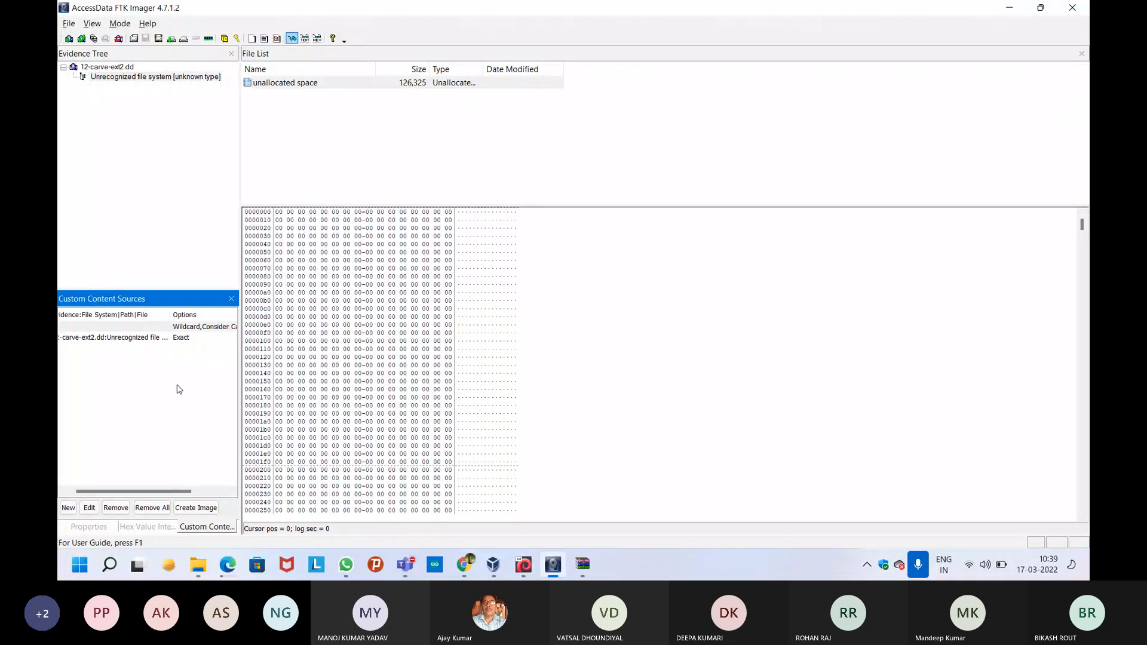
pyautogui.click(171, 338)
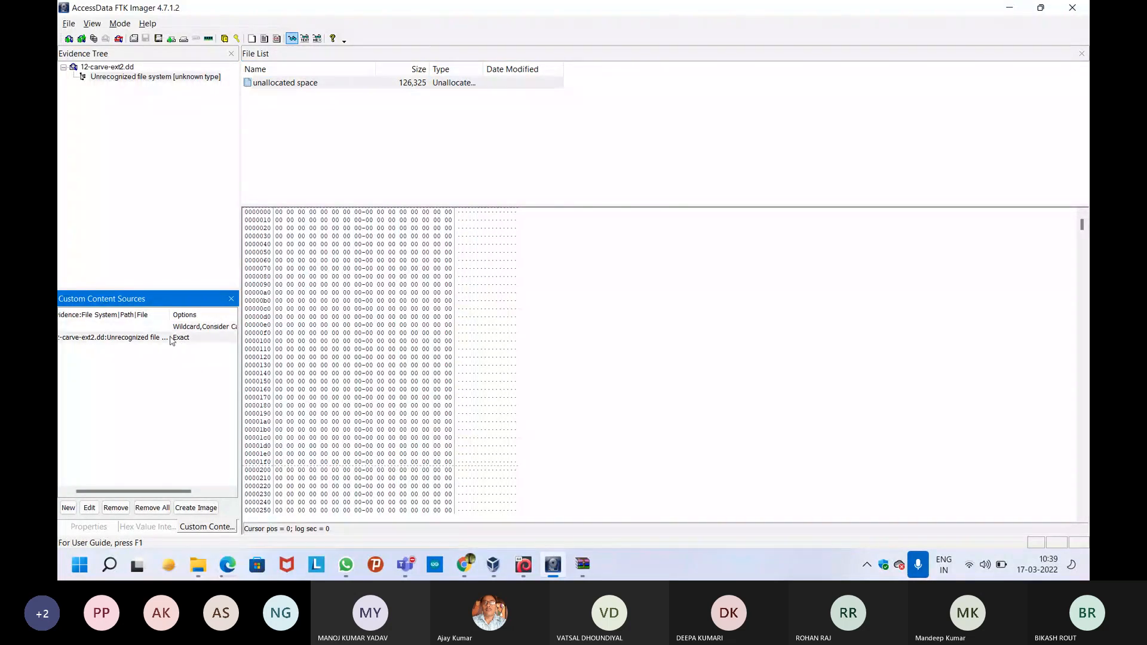
pyautogui.click(172, 339)
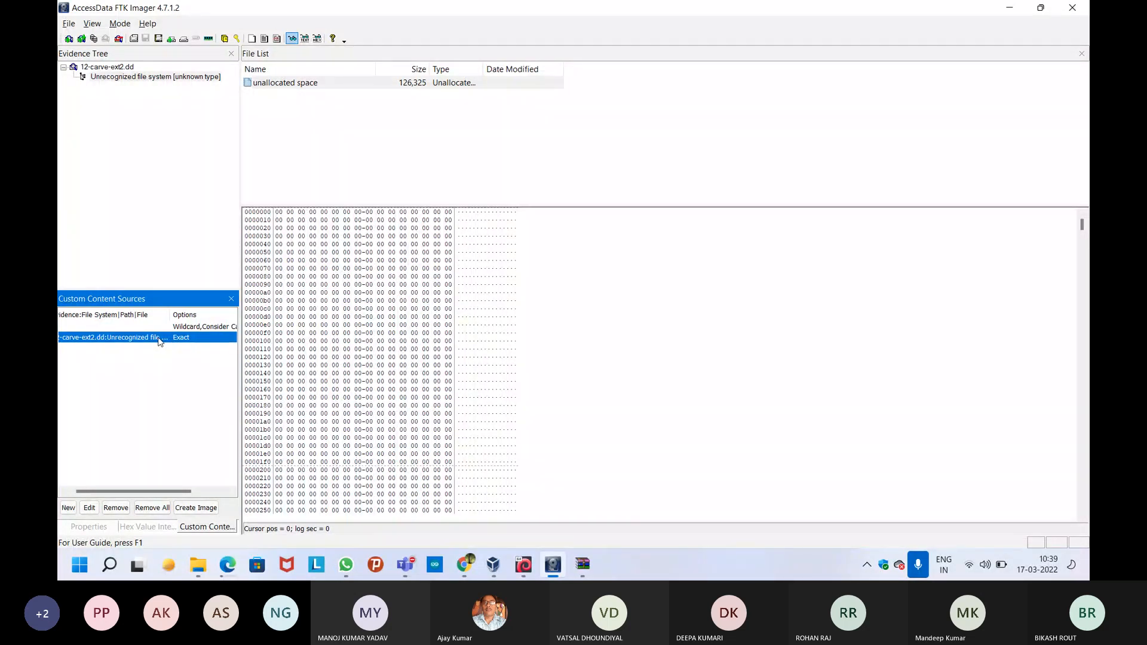
pyautogui.click(95, 67)
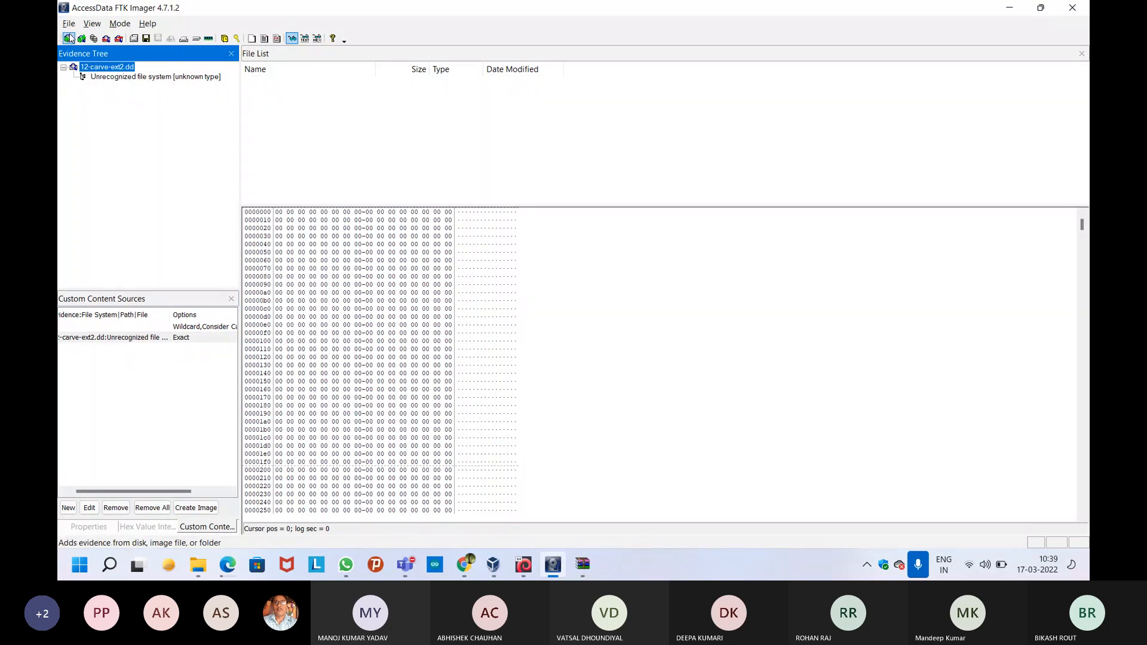
# - Mute the microphone in the Teams meeting and stop sharing the screen
pyautogui.click(955, 457)
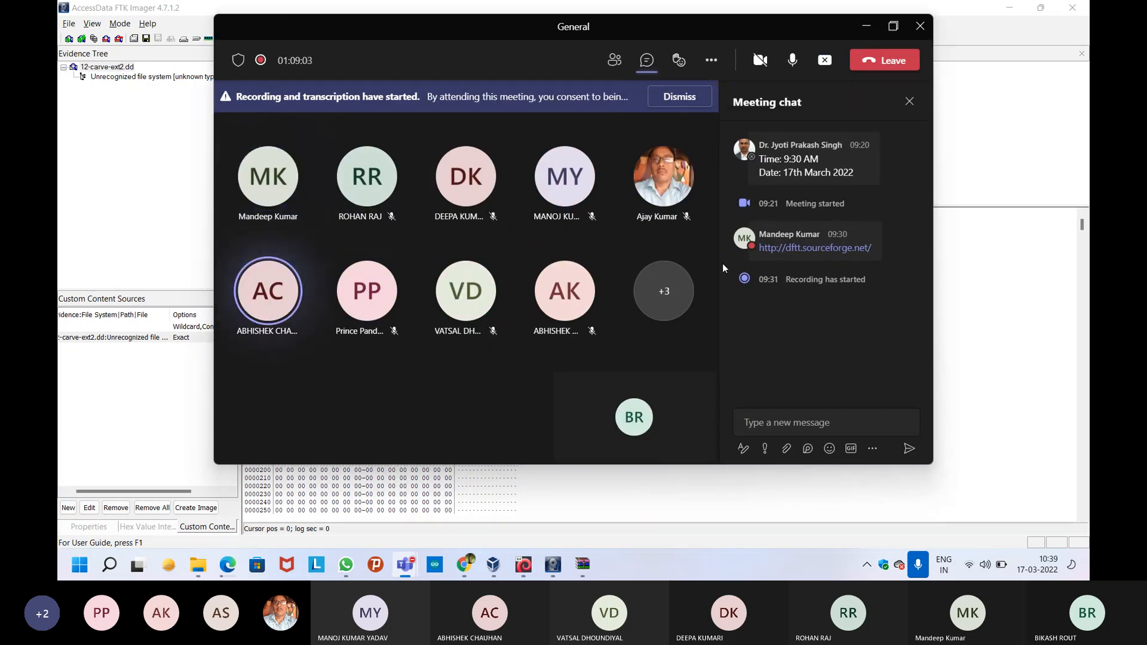
pyautogui.click(792, 62)
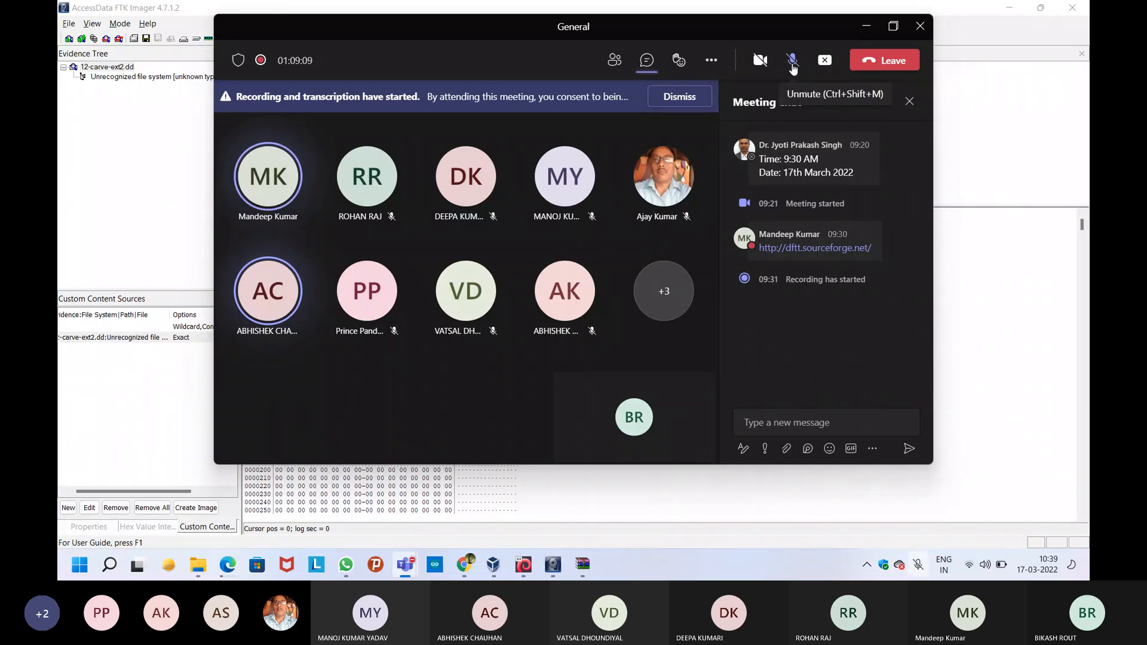
pyautogui.click(866, 27)
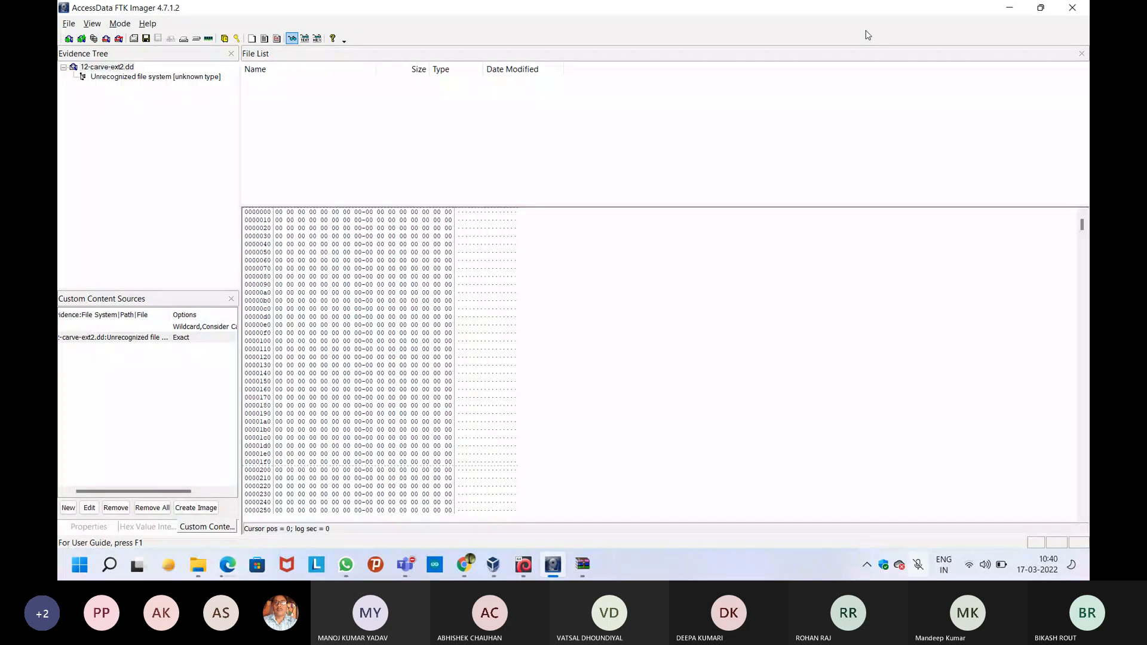
pyautogui.click(999, 529)
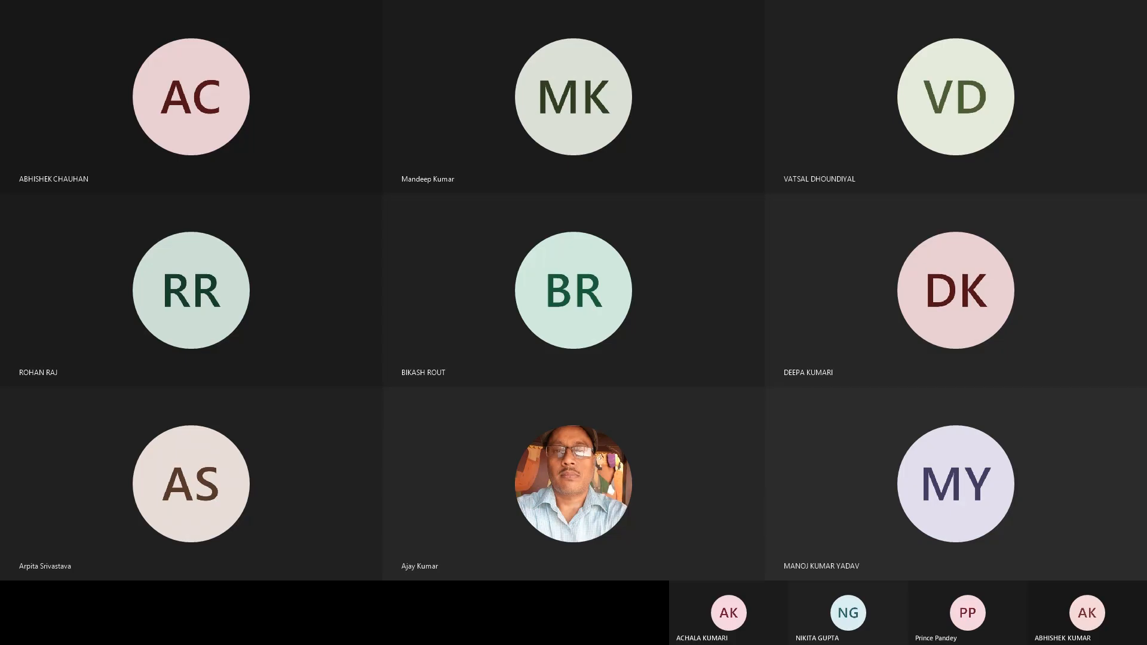
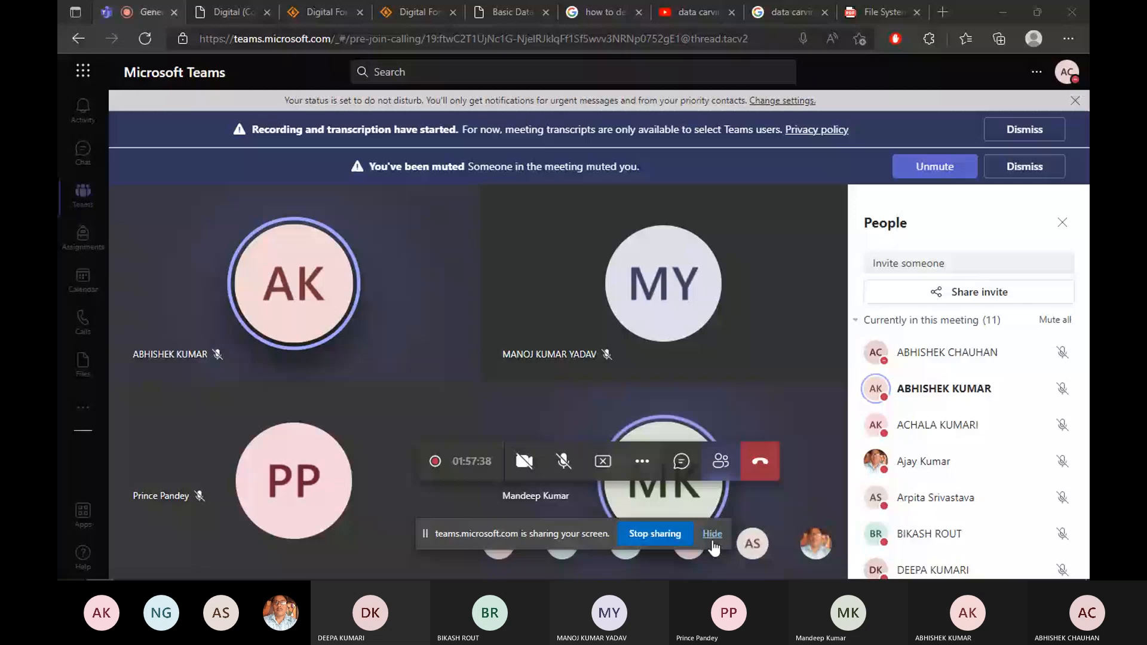
# - Hide the screen-sharing notice in the Teams meeting, dismiss the recording notification and unmute the microphone
pyautogui.click(713, 533)
pyautogui.click(1025, 129)
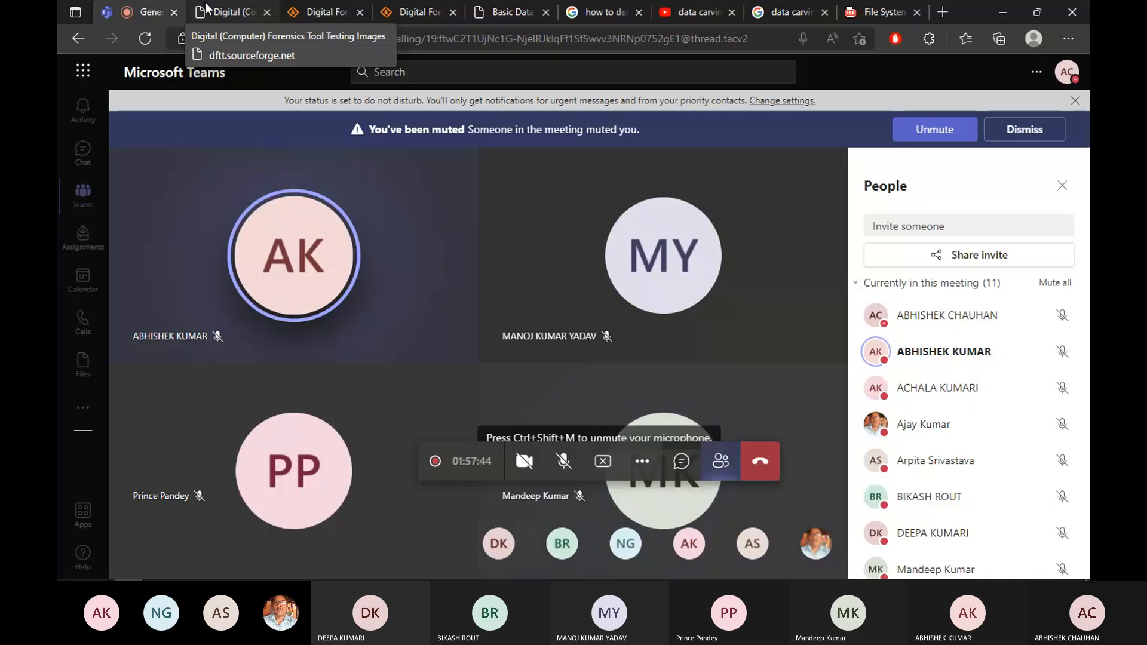
pyautogui.click(566, 456)
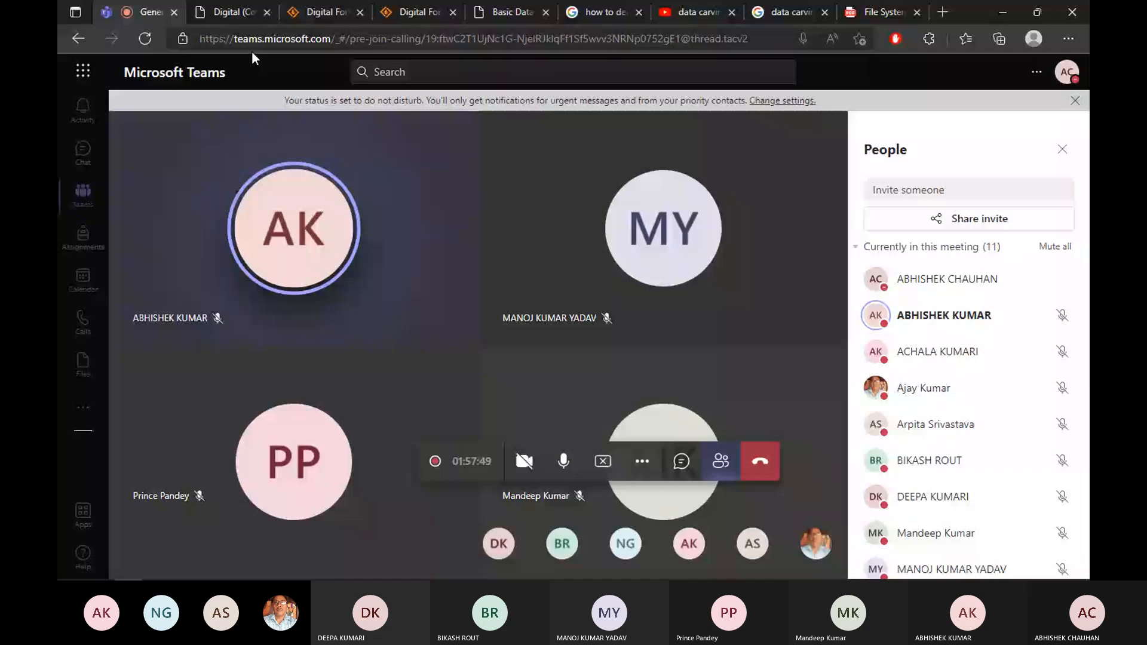
# - Look through the Digital Forensics Tool Testing Images page and the SourceForge Test Images folder list down to 1_ Extended Partition
pyautogui.click(245, 16)
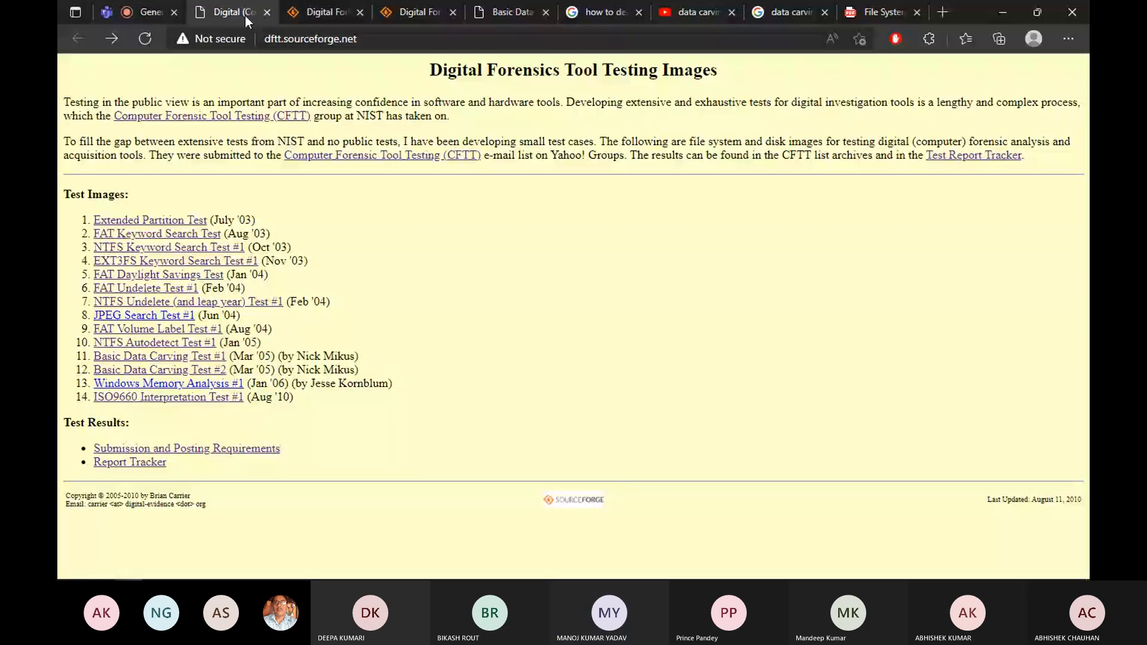
pyautogui.click(366, 18)
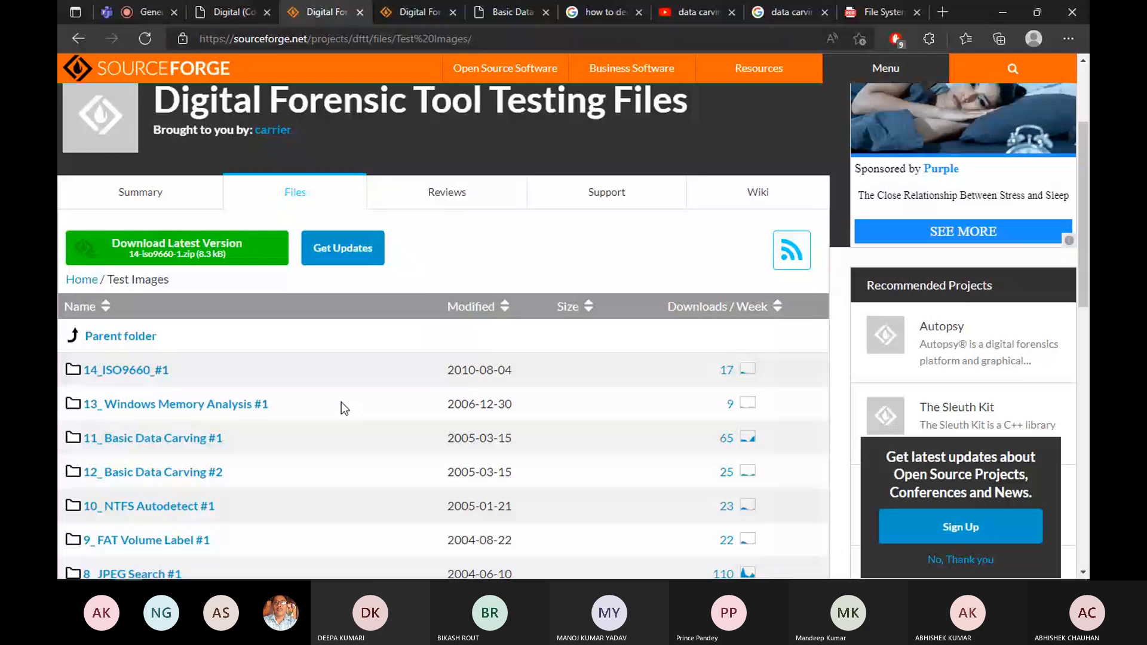
pyautogui.scroll(-6, 342, 403)
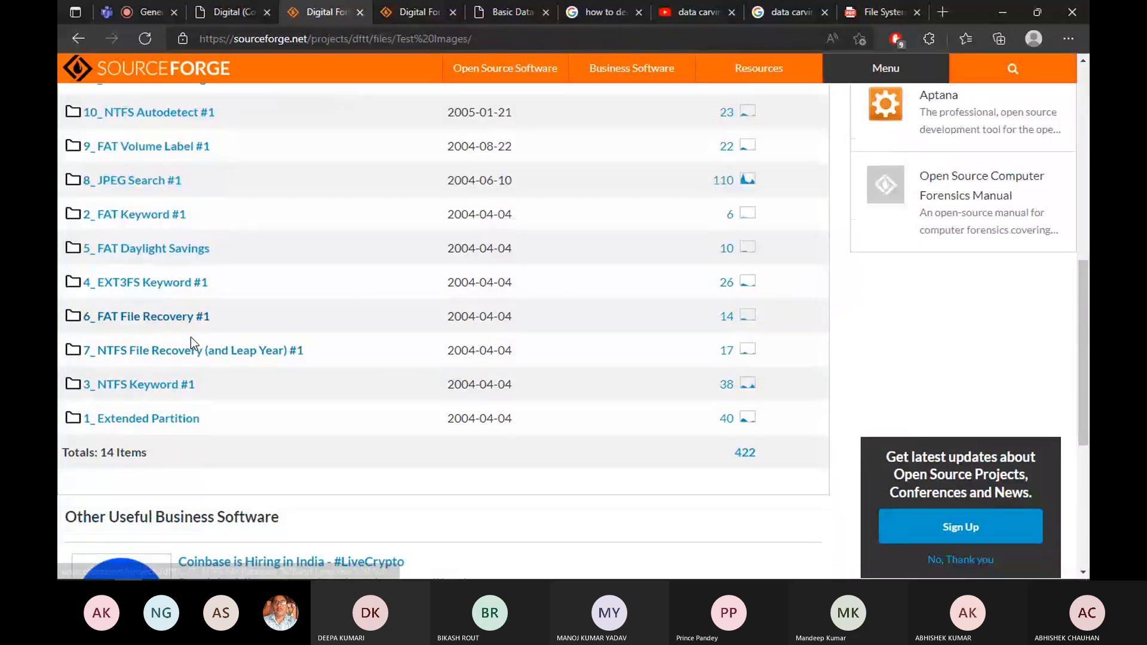
pyautogui.moveTo(156, 579)
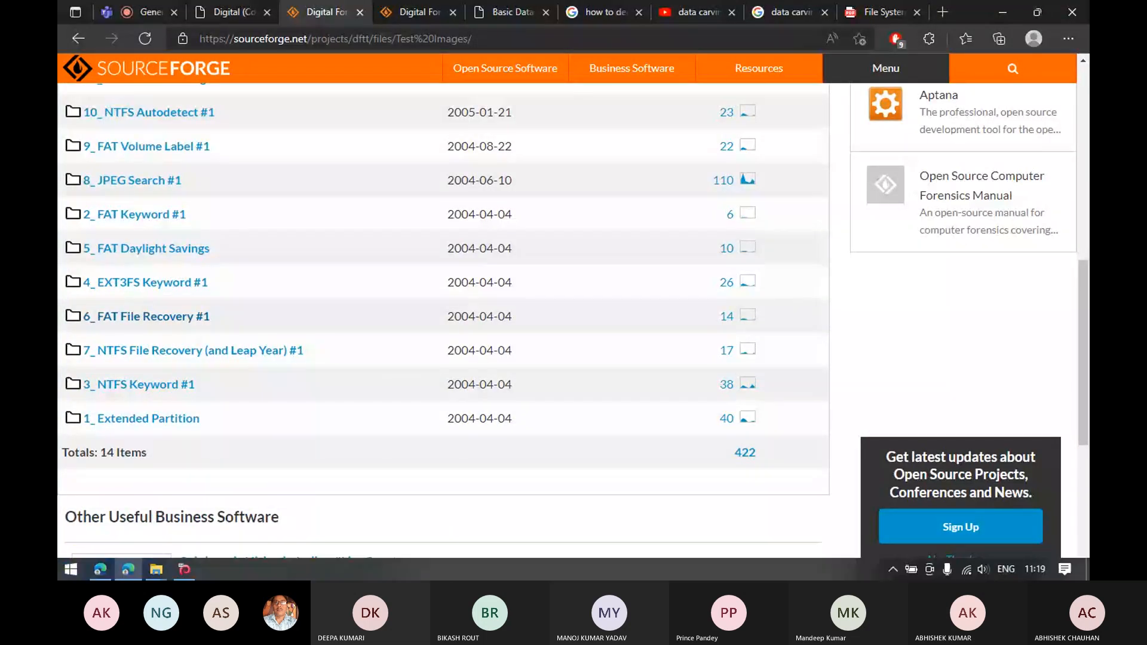
# - Switch to the Kali Linux virtual machine in full screen and view the volume's General File System Details from the beginning
pyautogui.click(190, 568)
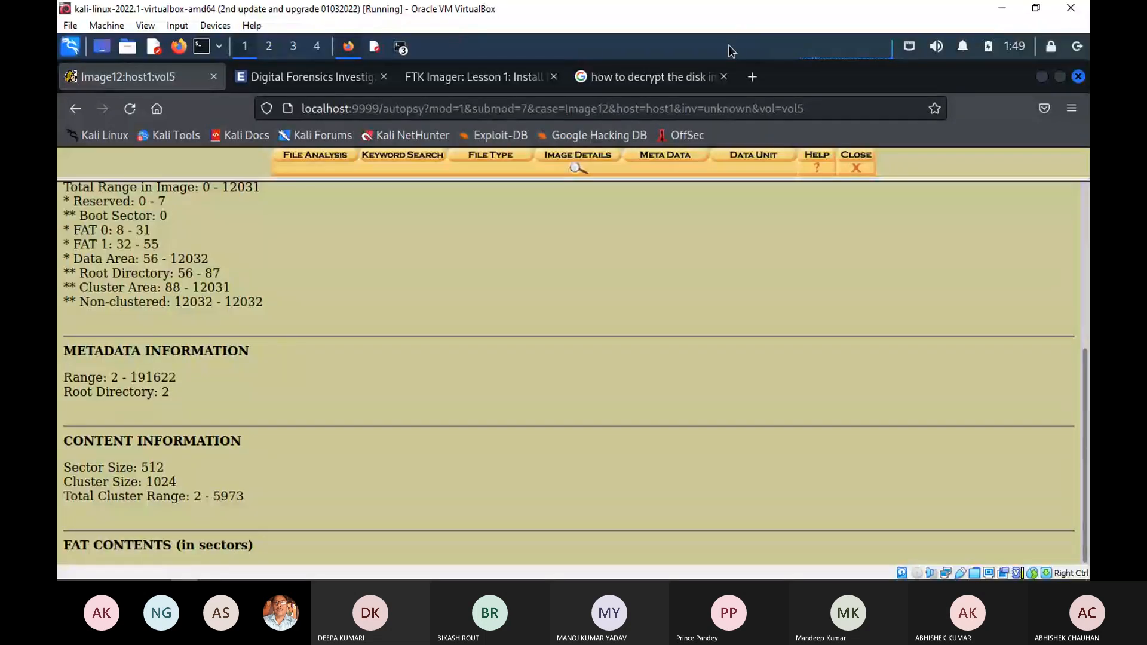
pyautogui.hotkey('ctrl', 'f')
pyautogui.press('Return')
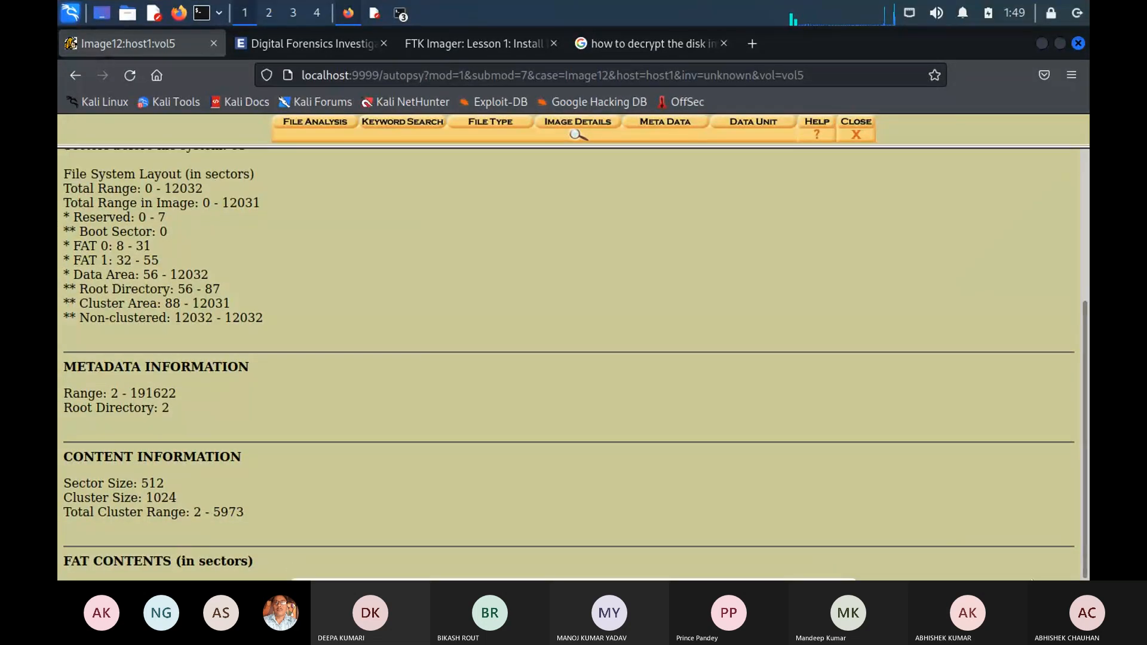
pyautogui.scroll(5, 655, 523)
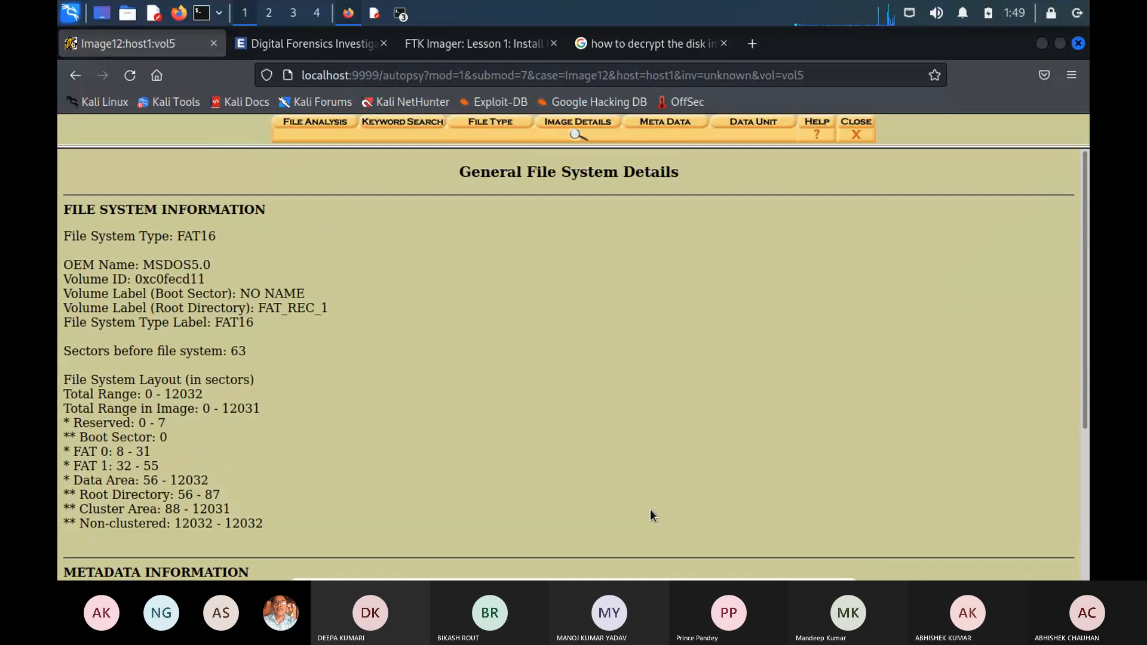
# - Briefly view the volume's file listing, and go back to the Host Manager of case Image12
pyautogui.click(282, 121)
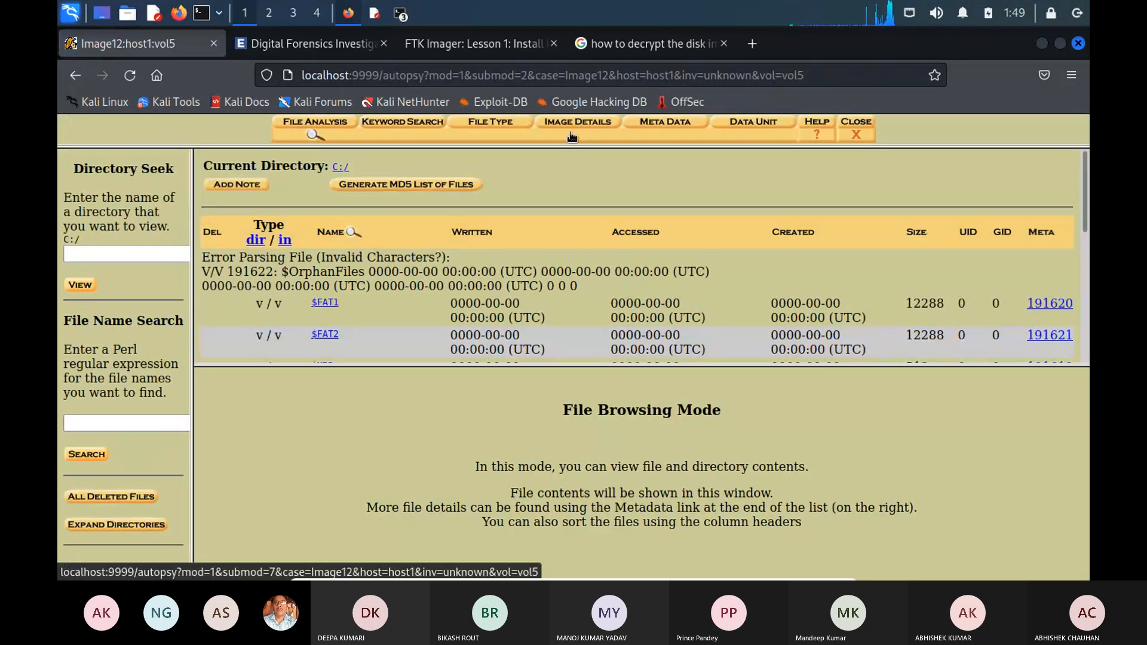
pyautogui.click(76, 75)
pyautogui.click(76, 75)
pyautogui.click(76, 75)
pyautogui.click(77, 75)
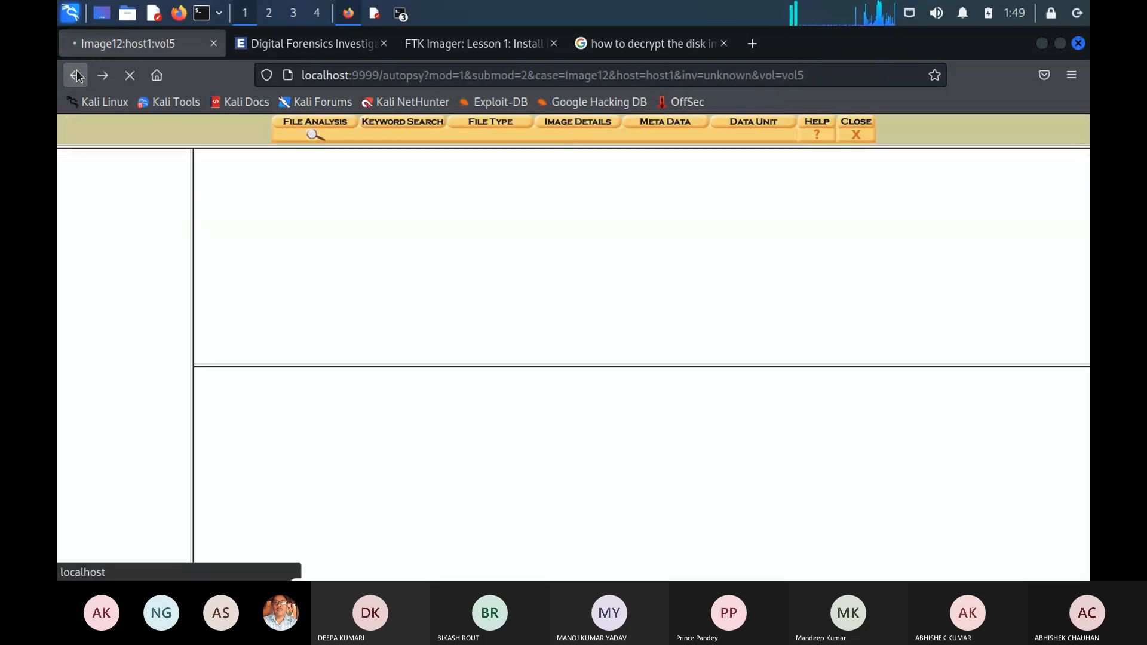
pyautogui.click(84, 76)
pyautogui.click(84, 76)
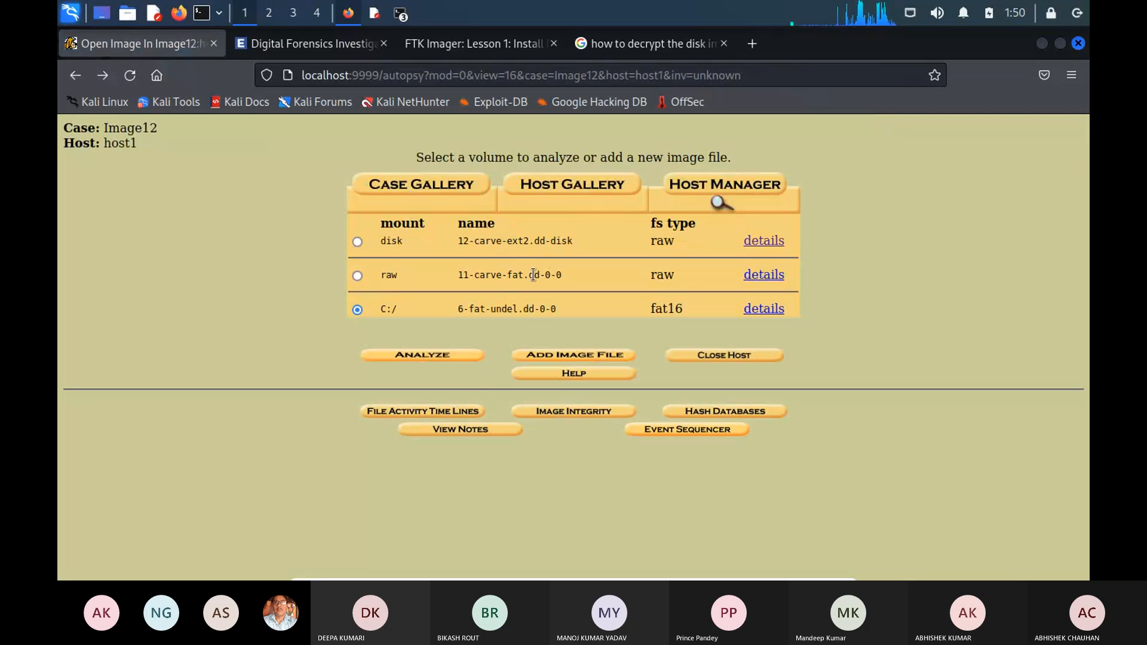
# - Point out 11-carve-fat.dd-0-0 and 6-fat-undel.dd-0-0, and analyze the C:/ volume 6-fat-undel.dd-0-0 in File Analysis mode
pyautogui.moveTo(450, 274); pyautogui.dragTo(525, 288)
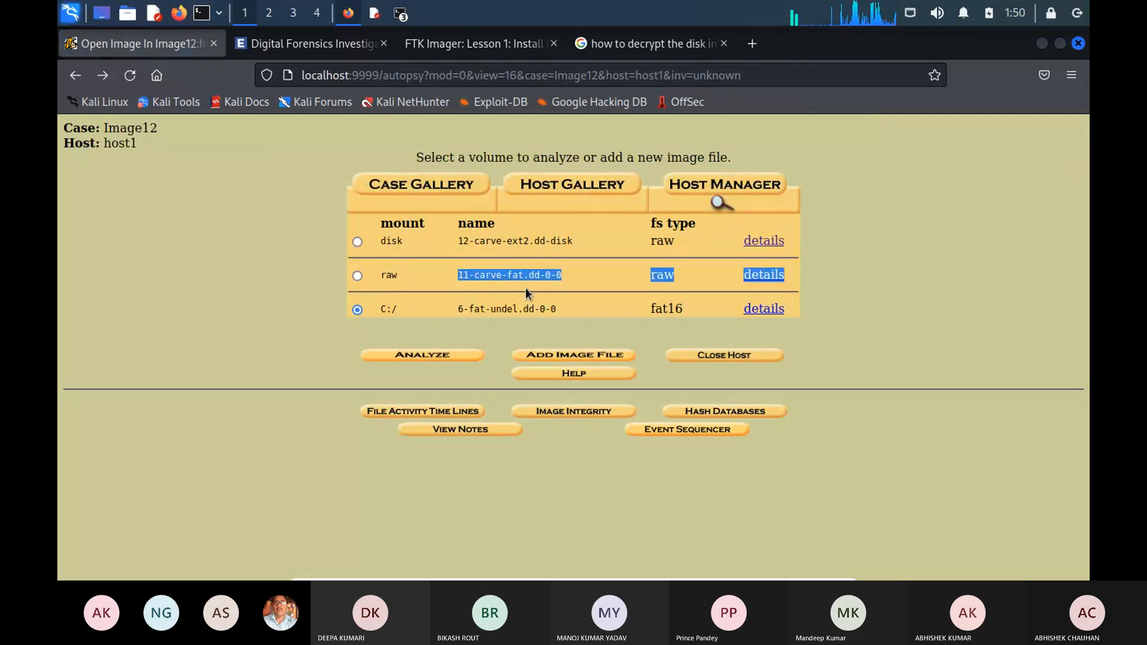
pyautogui.click(565, 284)
pyautogui.tripleClick(557, 305)
pyautogui.click(572, 335)
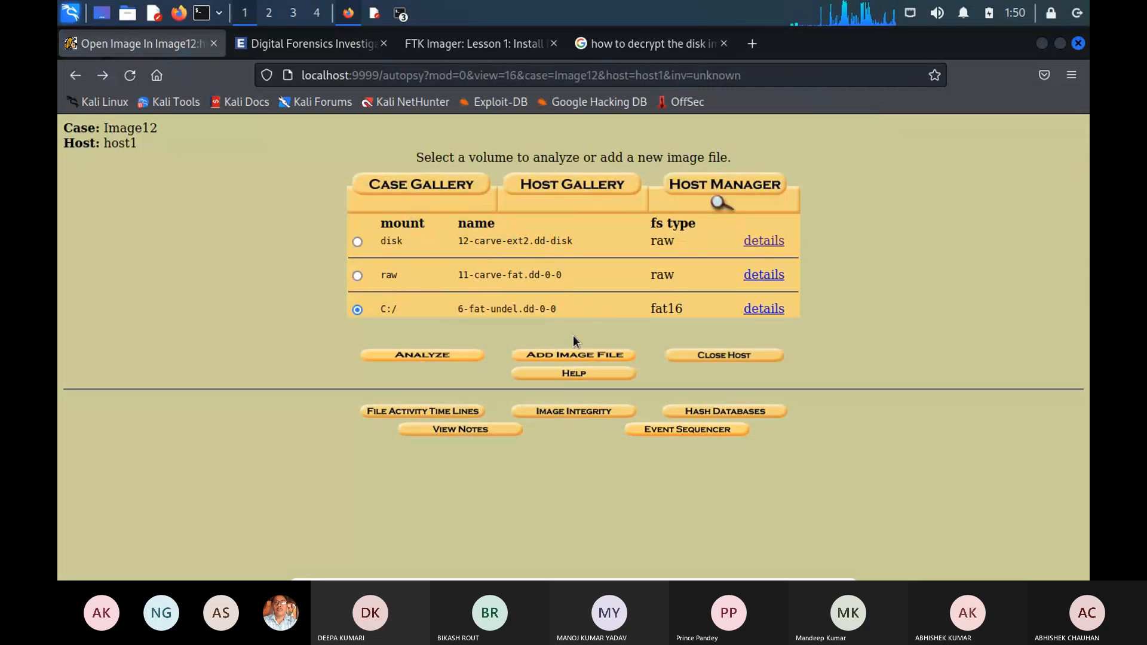
pyautogui.click(471, 357)
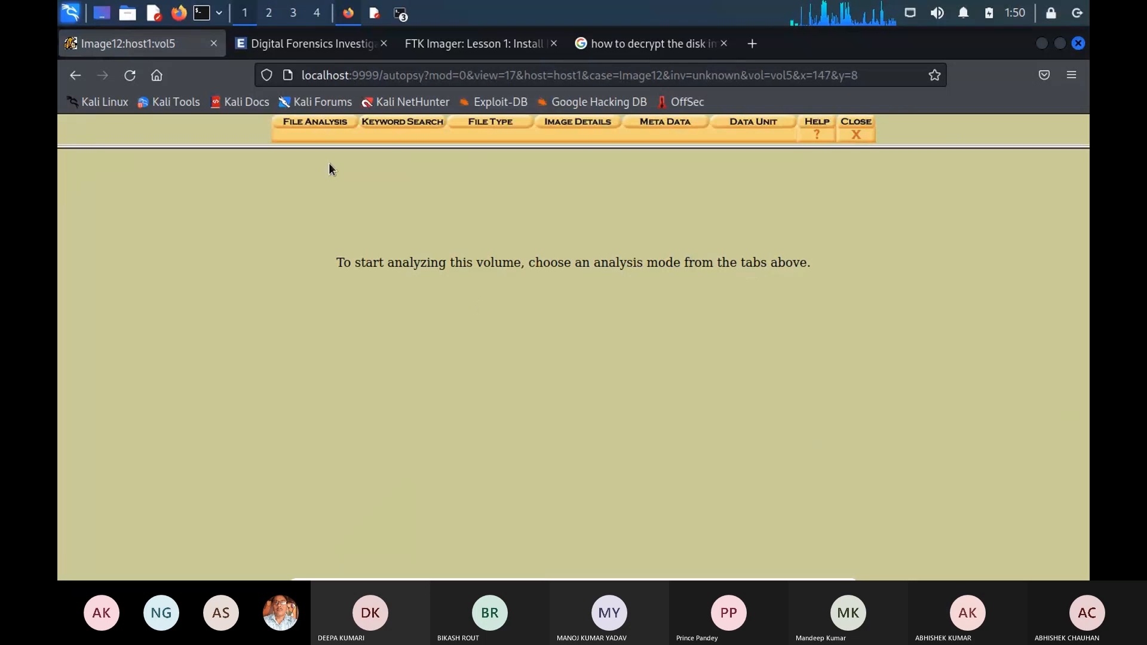
pyautogui.click(327, 134)
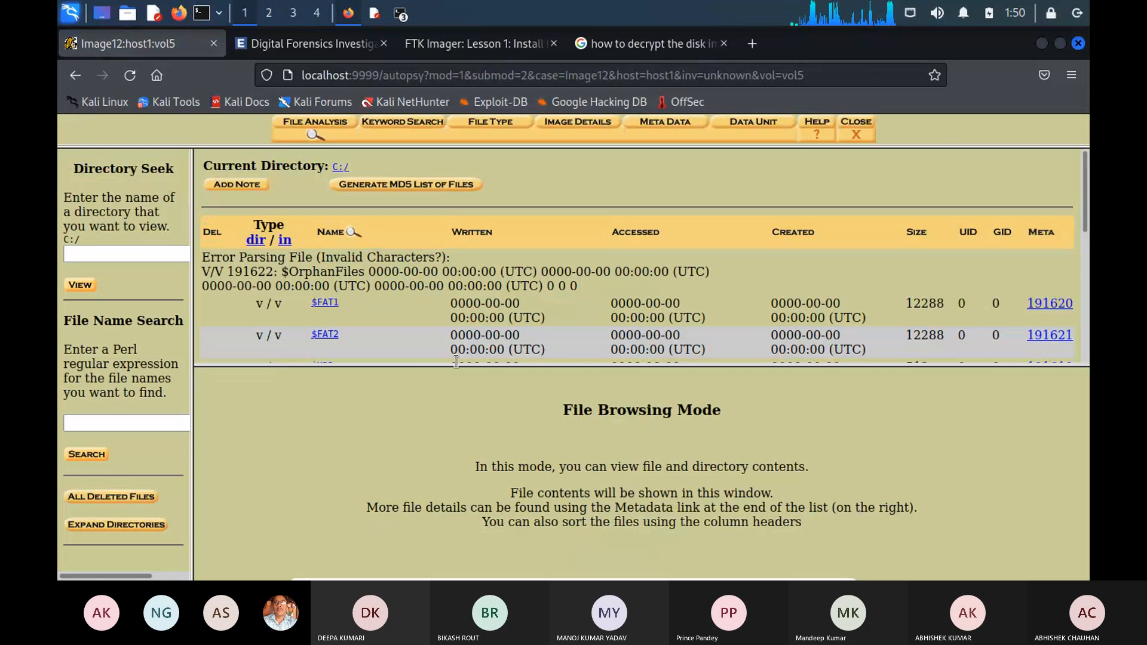
# - Enlarge the C:/ file listing pane and examine its entries from $FAT1 through the deleted files to System Volume Information
pyautogui.moveTo(464, 364); pyautogui.dragTo(465, 513)
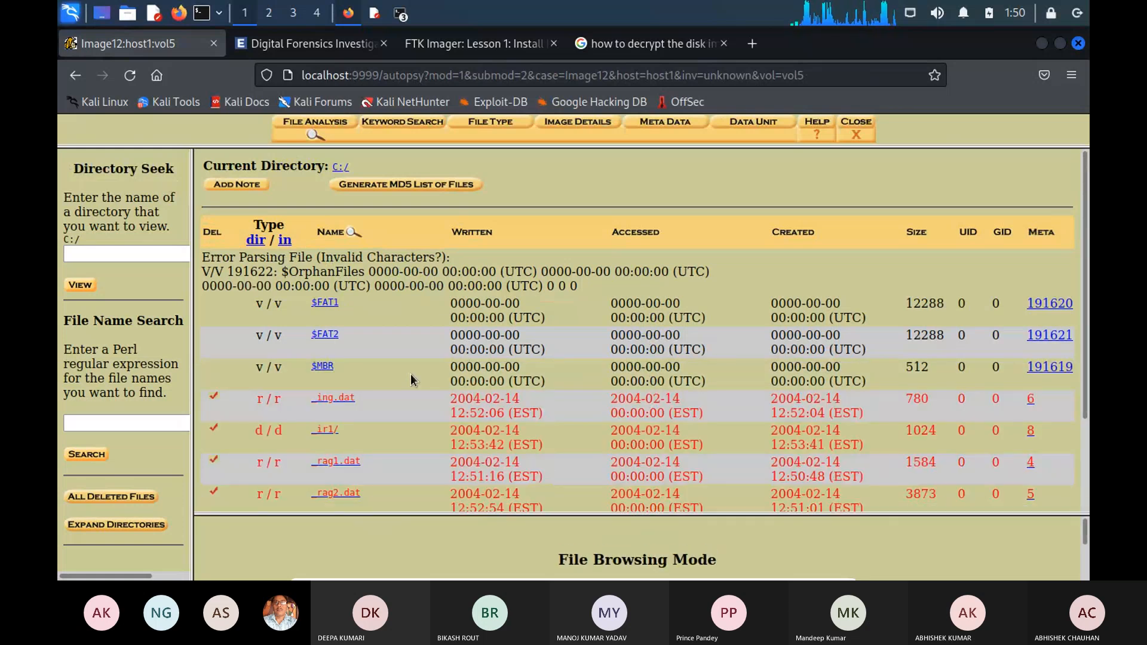
pyautogui.scroll(-3, 411, 374)
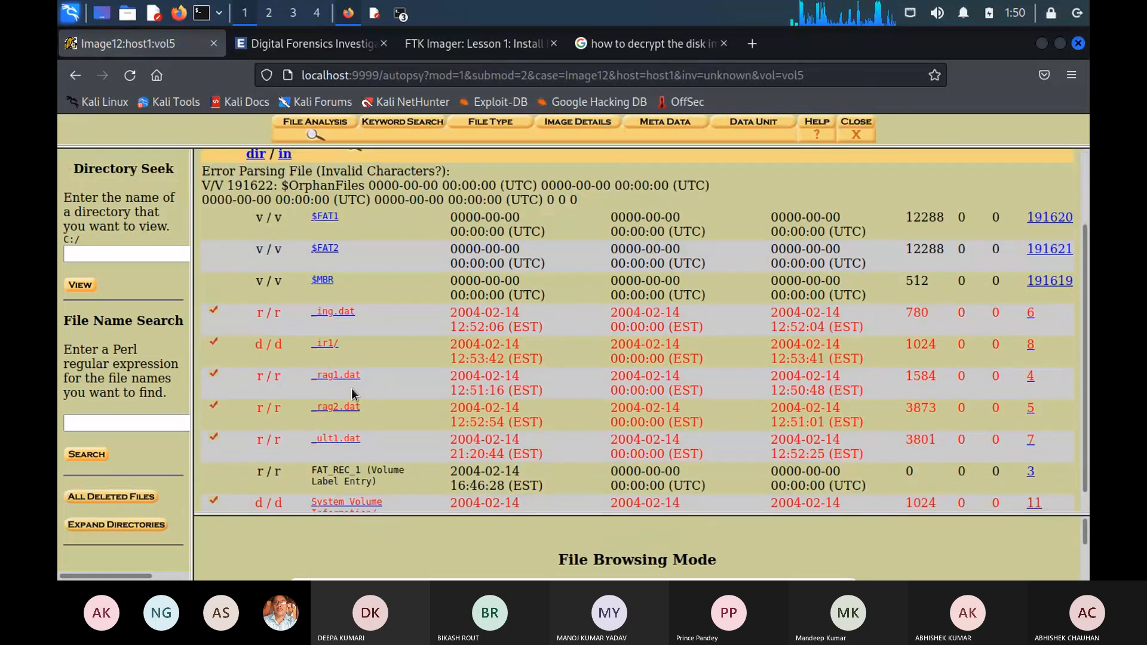
pyautogui.scroll(-1, 350, 469)
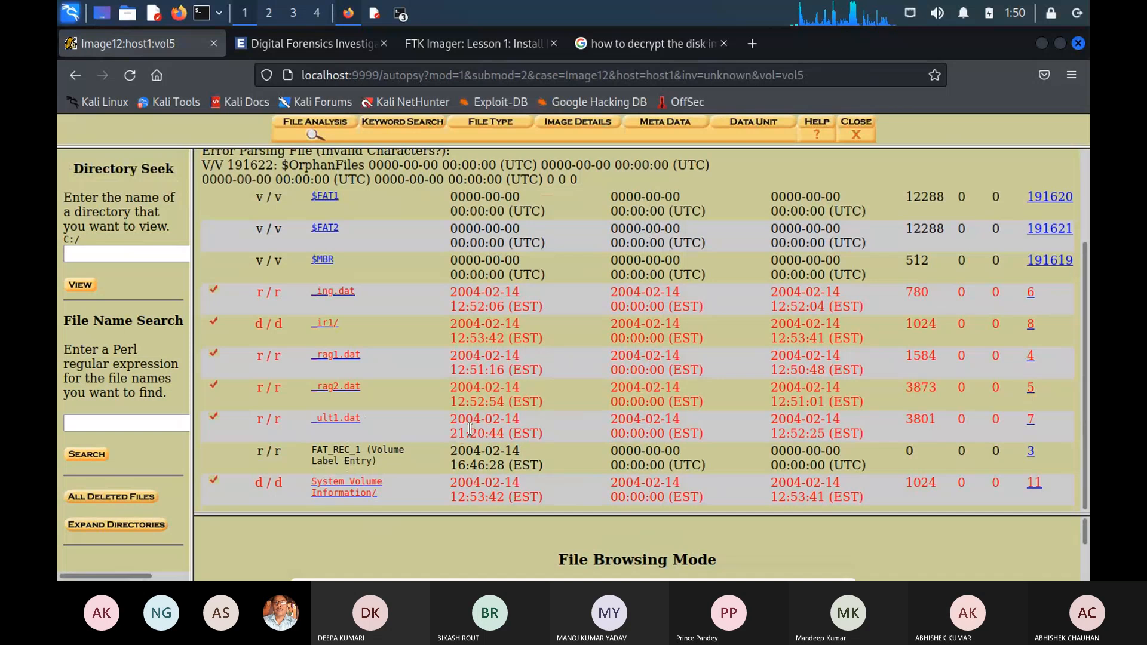
pyautogui.scroll(3, 470, 428)
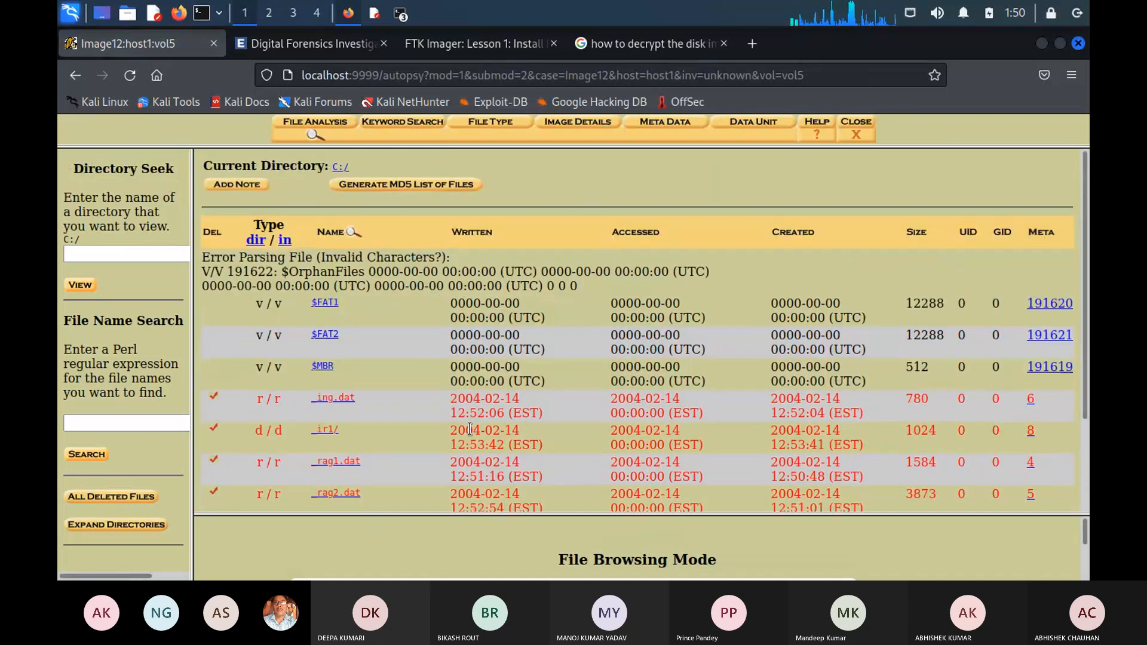
# - View the volume's Image Details, File Type, Meta Data and Keyword Search analysis modes
pyautogui.click(589, 135)
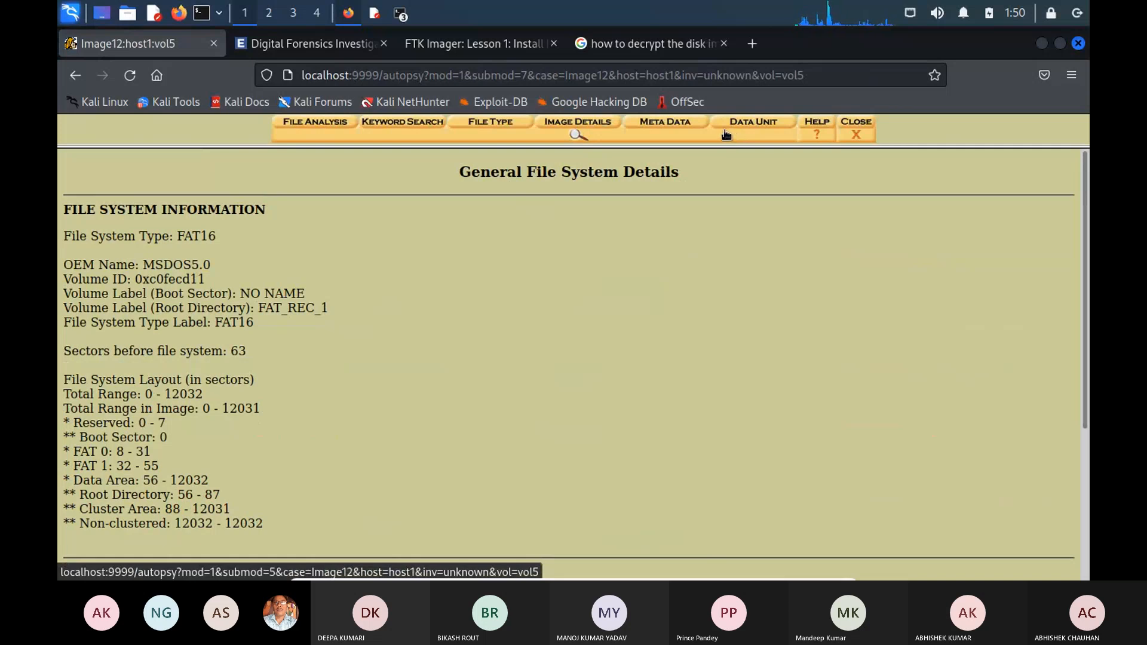
pyautogui.click(528, 129)
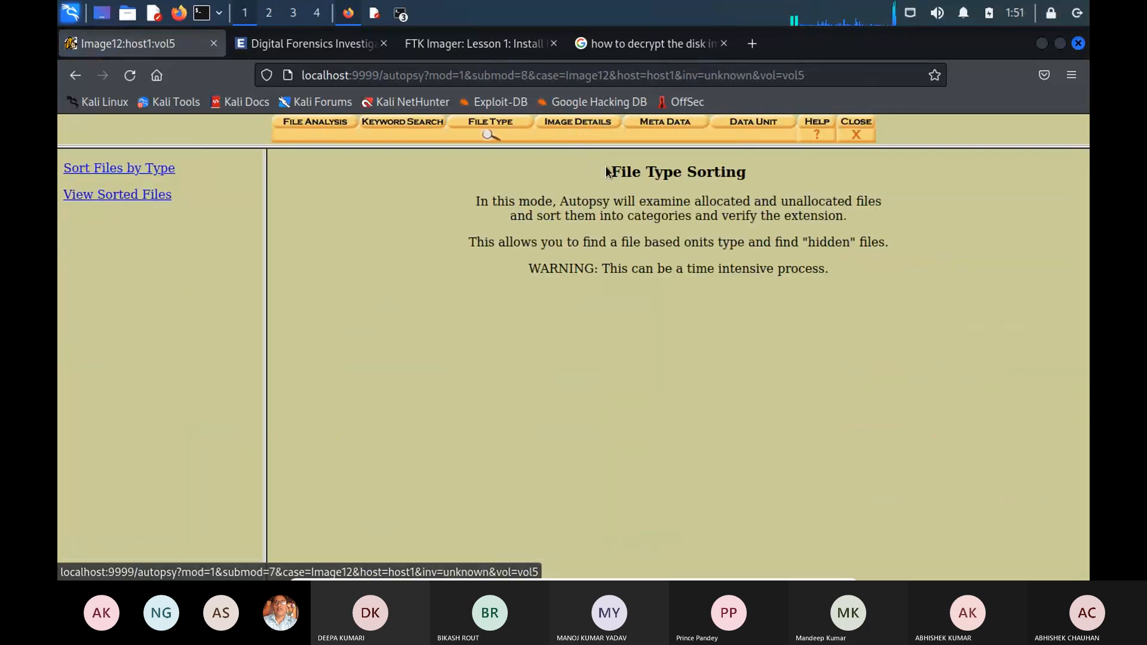
pyautogui.click(684, 133)
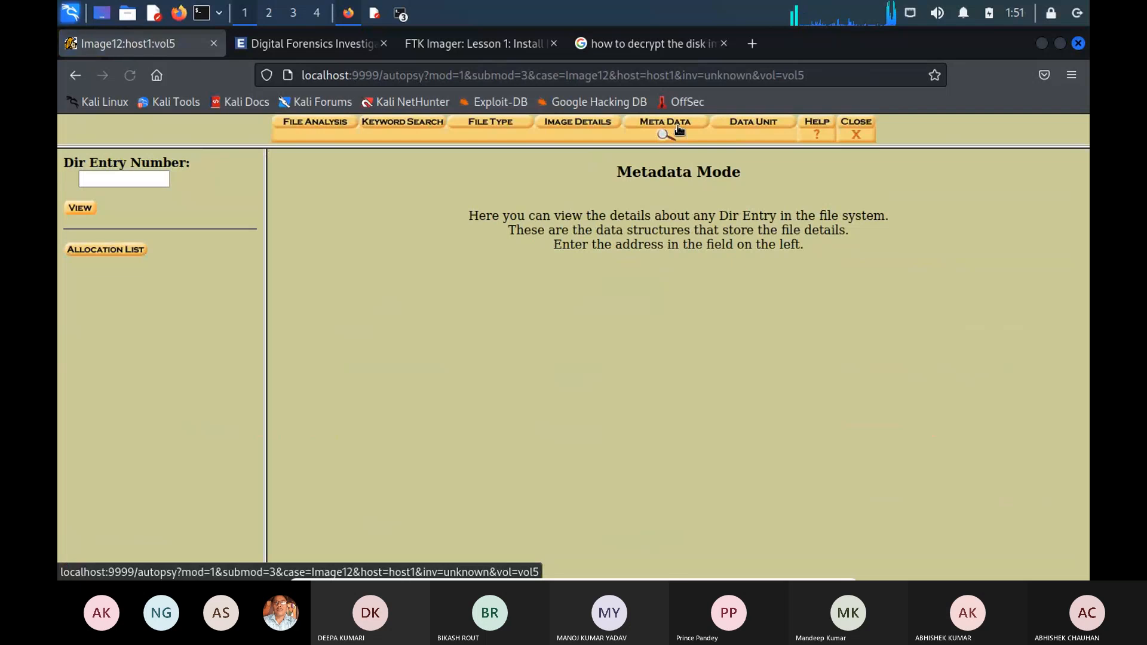
pyautogui.click(745, 129)
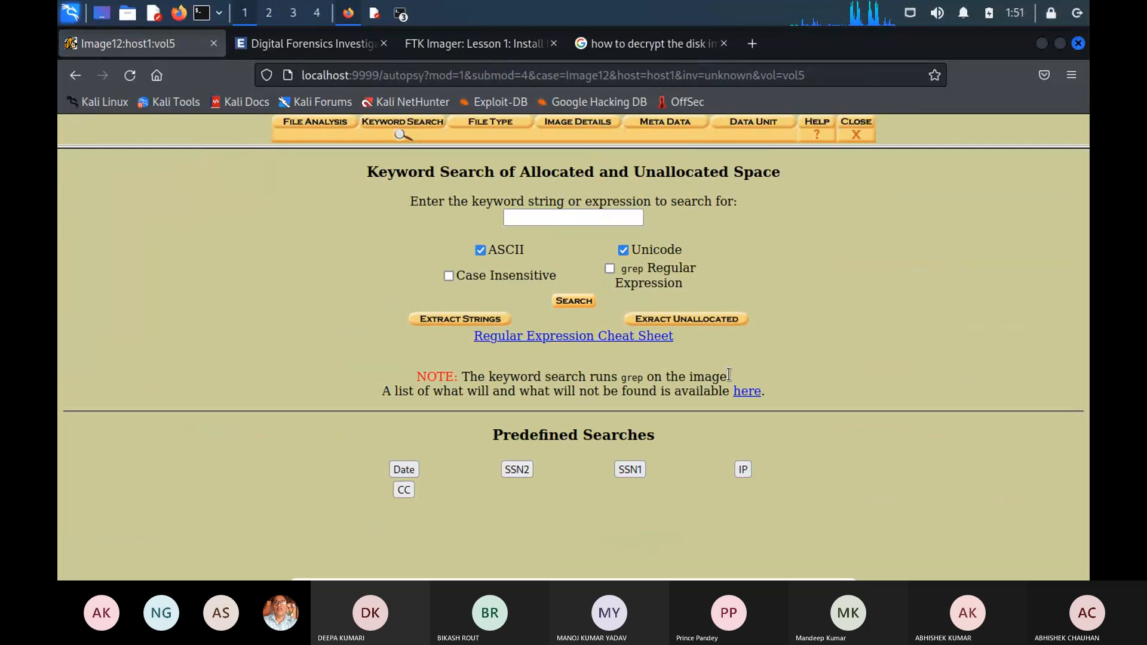
# - Return to File Analysis mode and enlarge the file listing to review the deleted files on C:/
pyautogui.click(323, 130)
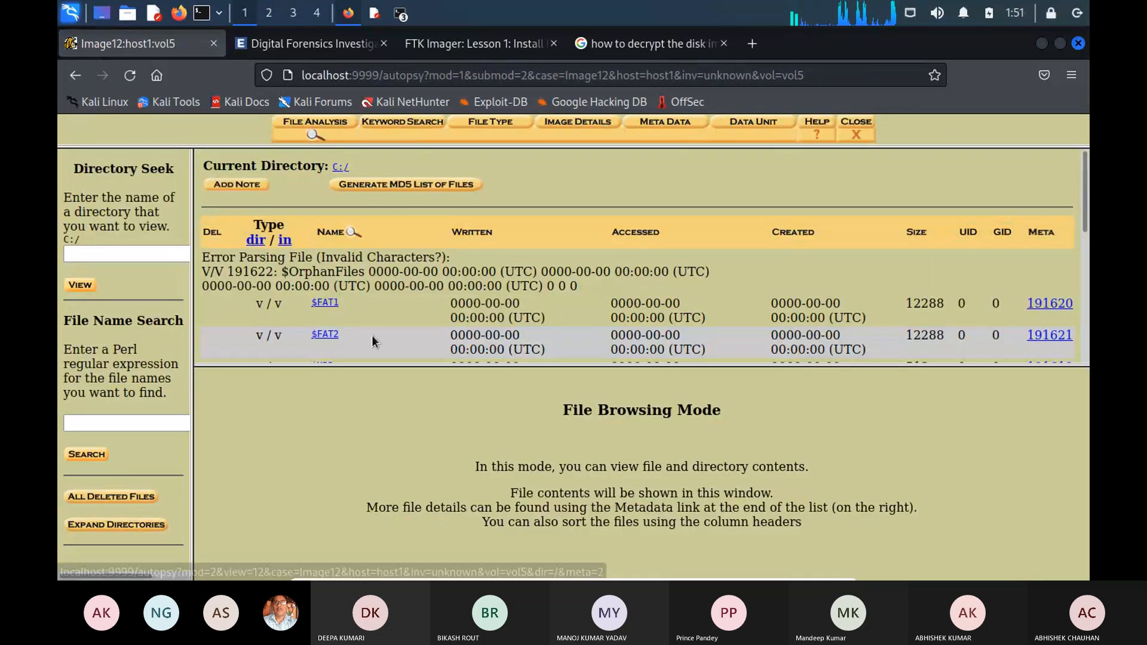
pyautogui.moveTo(380, 365); pyautogui.dragTo(391, 536)
pyautogui.scroll(-3, 356, 492)
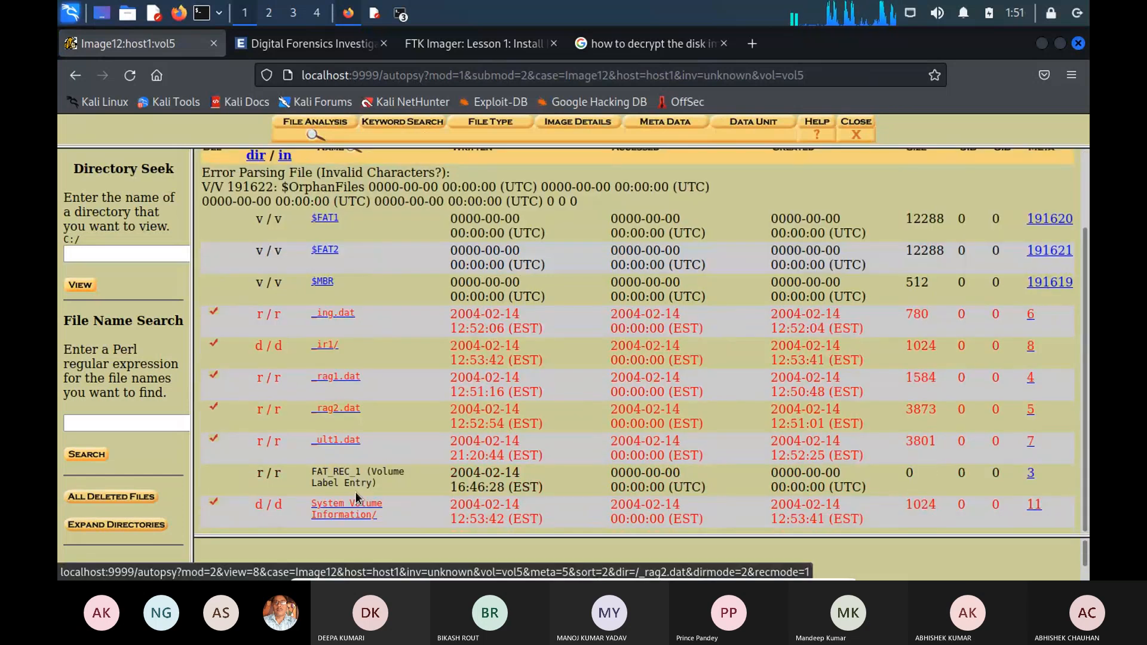
# - List all deleted files on the volume and review the entries from _rag1.dat down to frag3.dat under System Volume Information
pyautogui.click(108, 505)
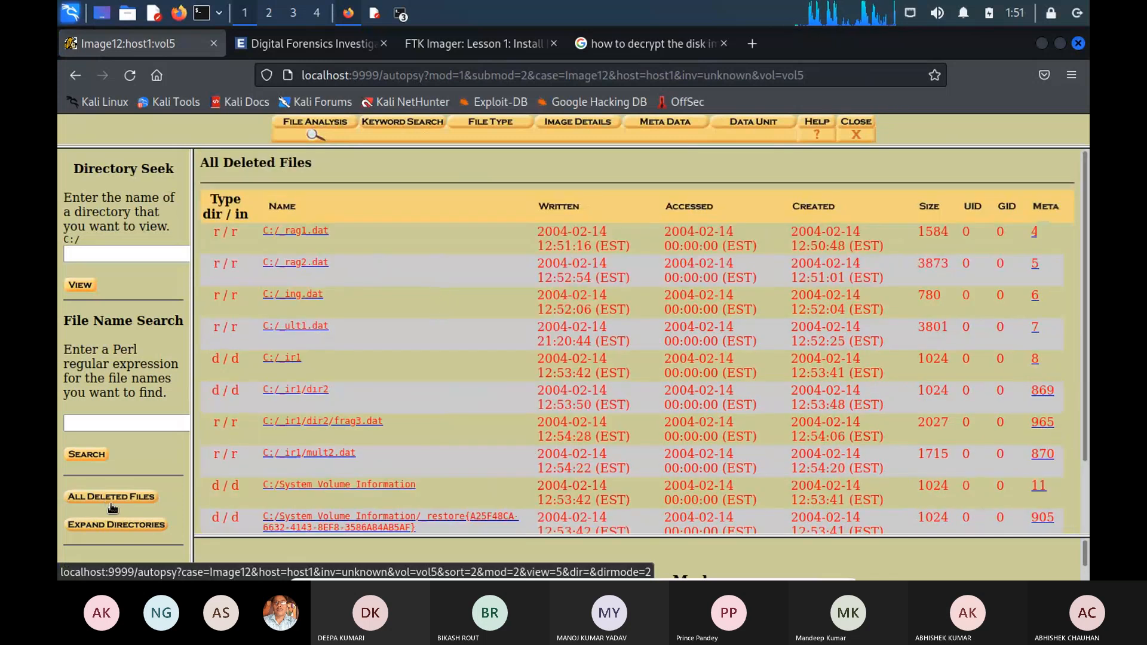
pyautogui.scroll(-2, 319, 464)
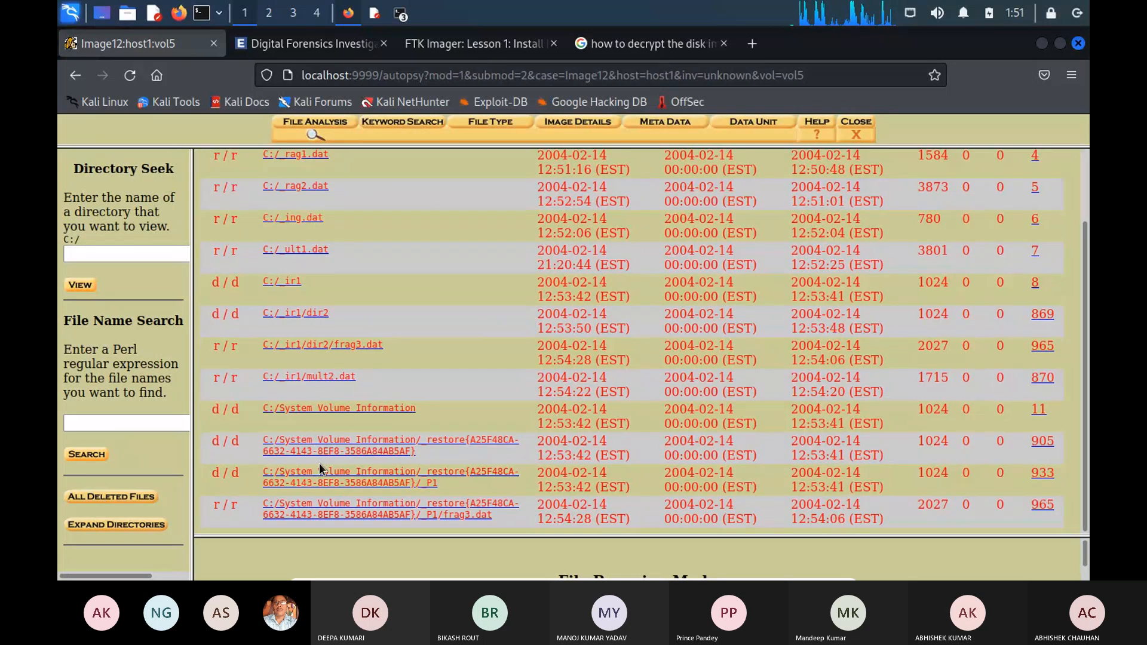
pyautogui.scroll(2, 400, 494)
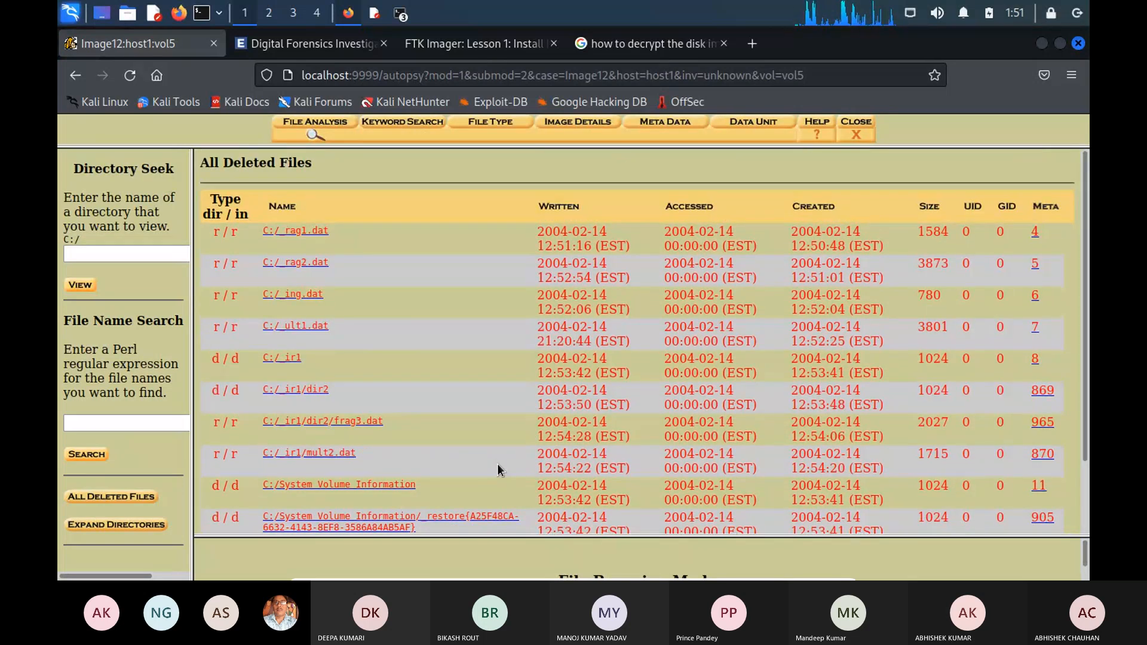
pyautogui.scroll(-2, 500, 469)
# - Expand the directory tree, enlarge the C:/ file listing pane, and bring up the list of all deleted files again
pyautogui.click(94, 525)
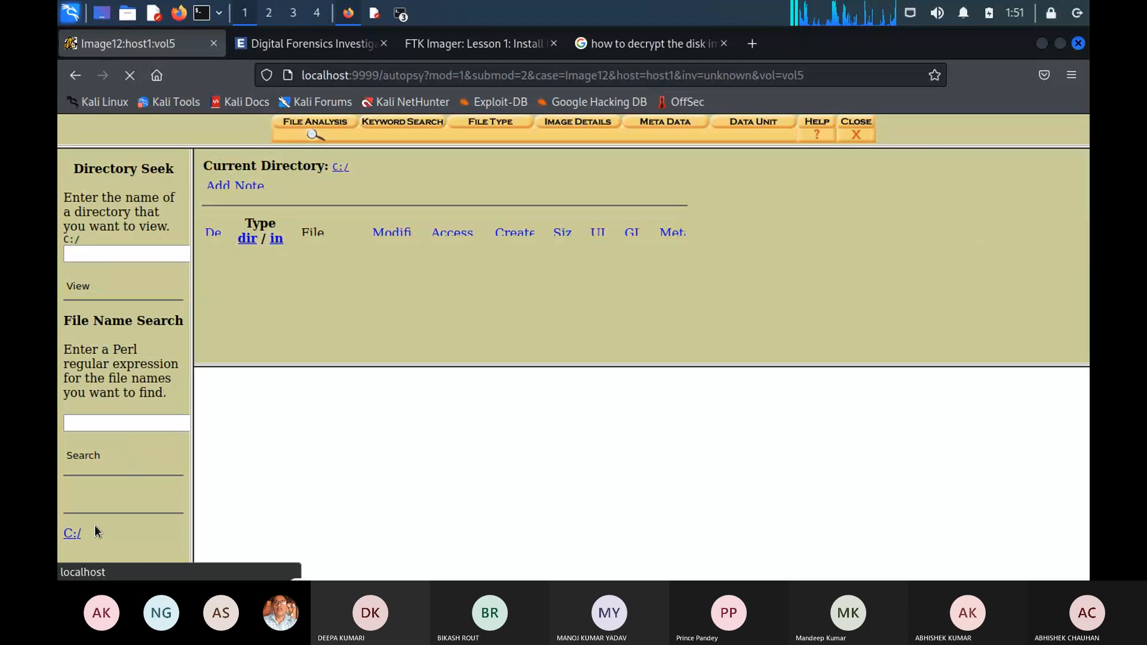
pyautogui.scroll(-5, 444, 232)
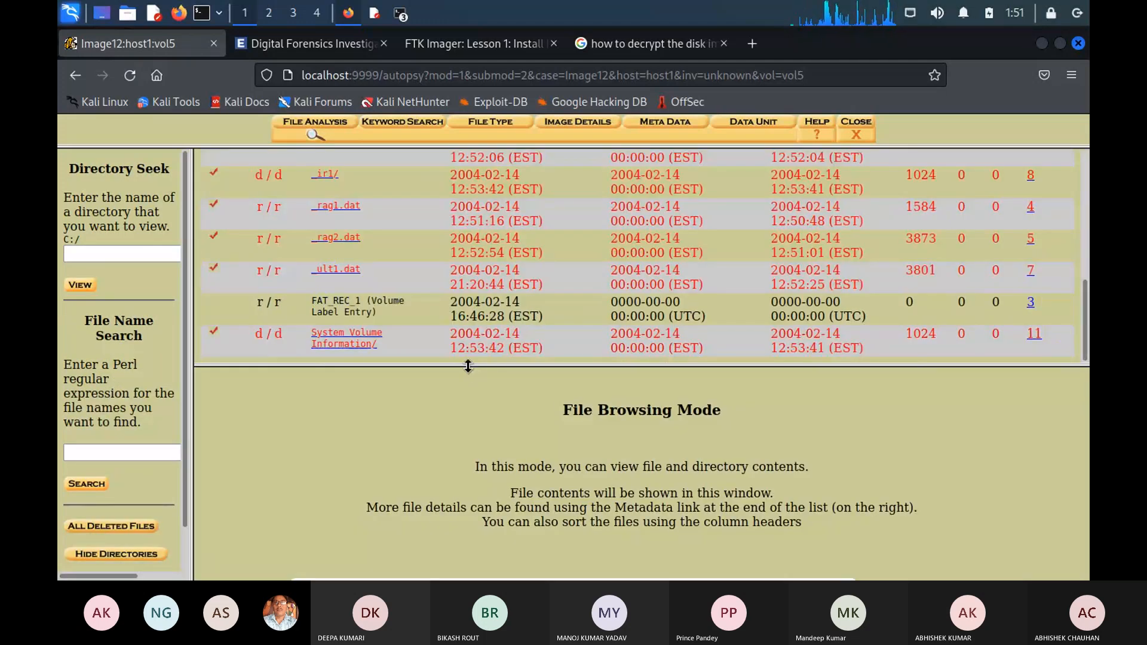
pyautogui.moveTo(473, 380); pyautogui.dragTo(484, 517)
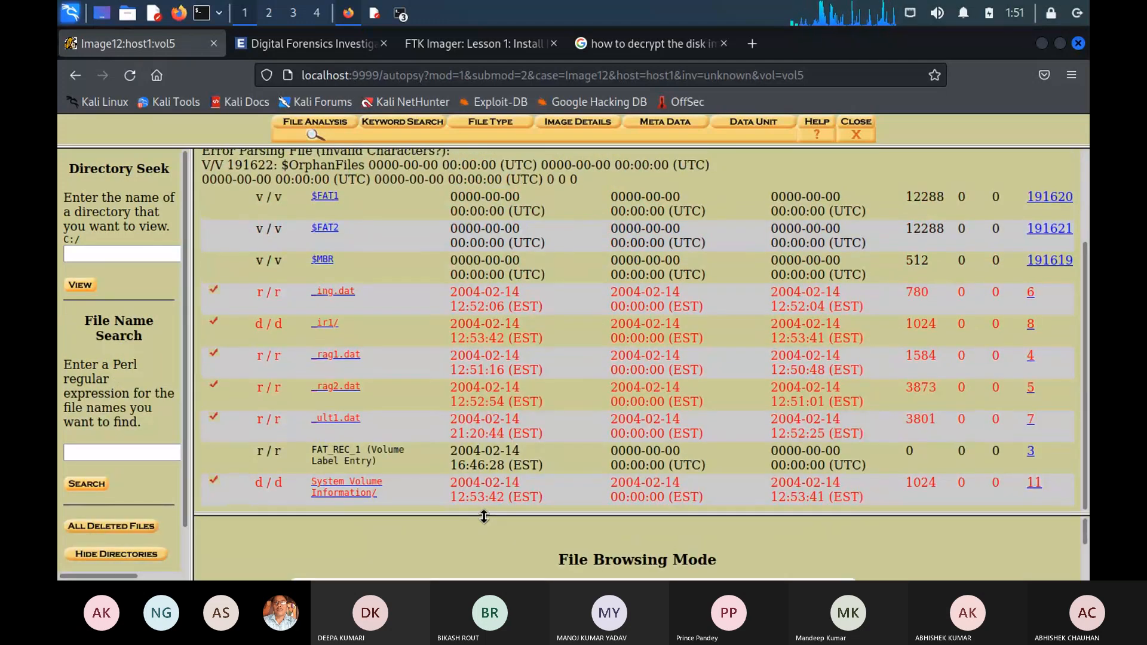
pyautogui.scroll(-1, 77, 403)
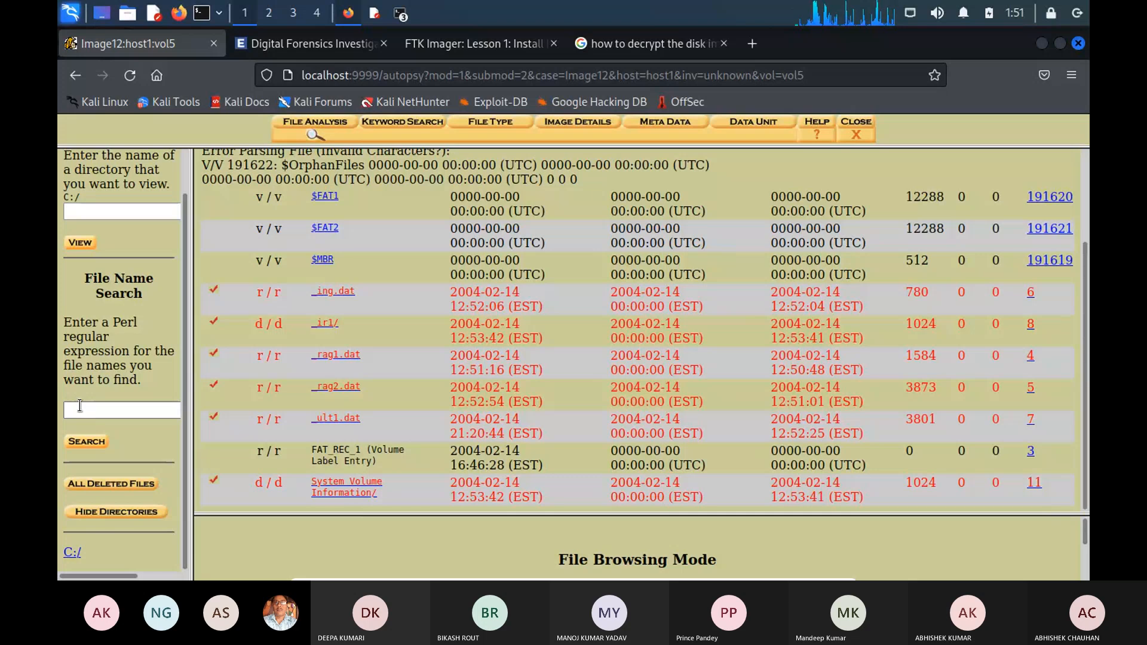
pyautogui.scroll(1, 79, 405)
pyautogui.scroll(1, 79, 406)
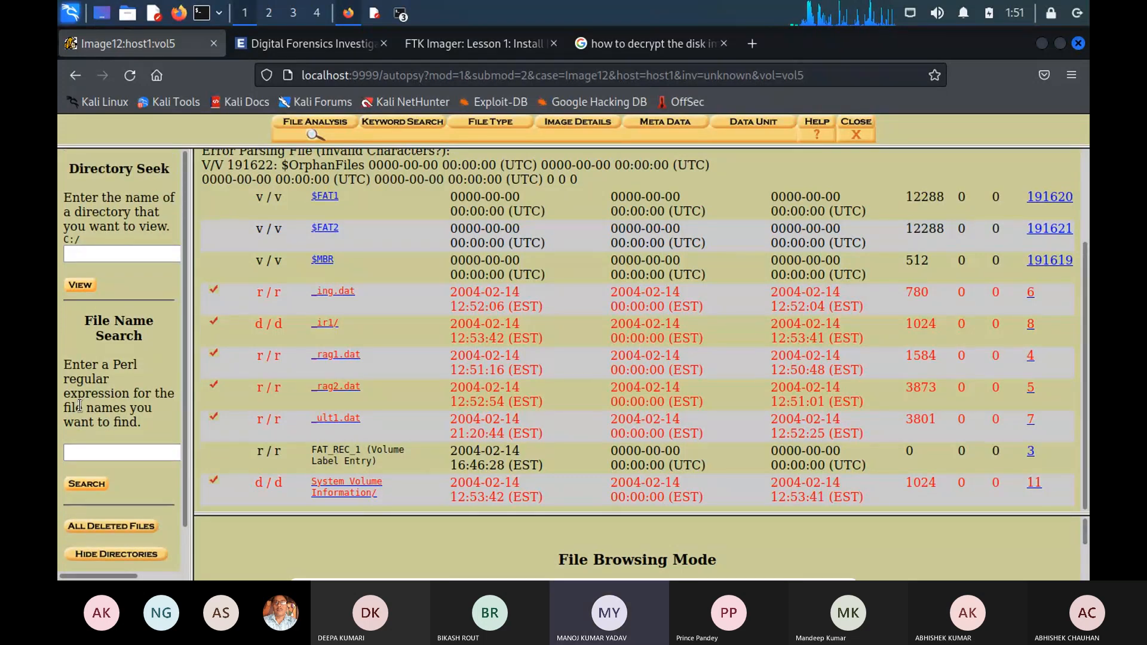
pyautogui.scroll(-2, 79, 406)
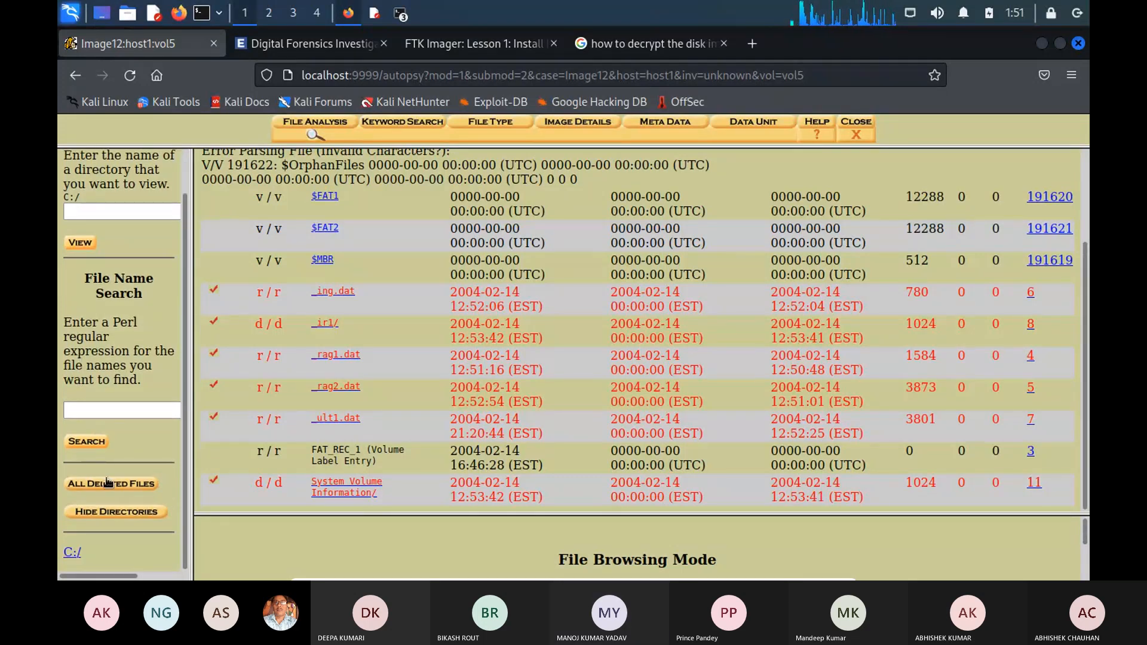
pyautogui.click(108, 483)
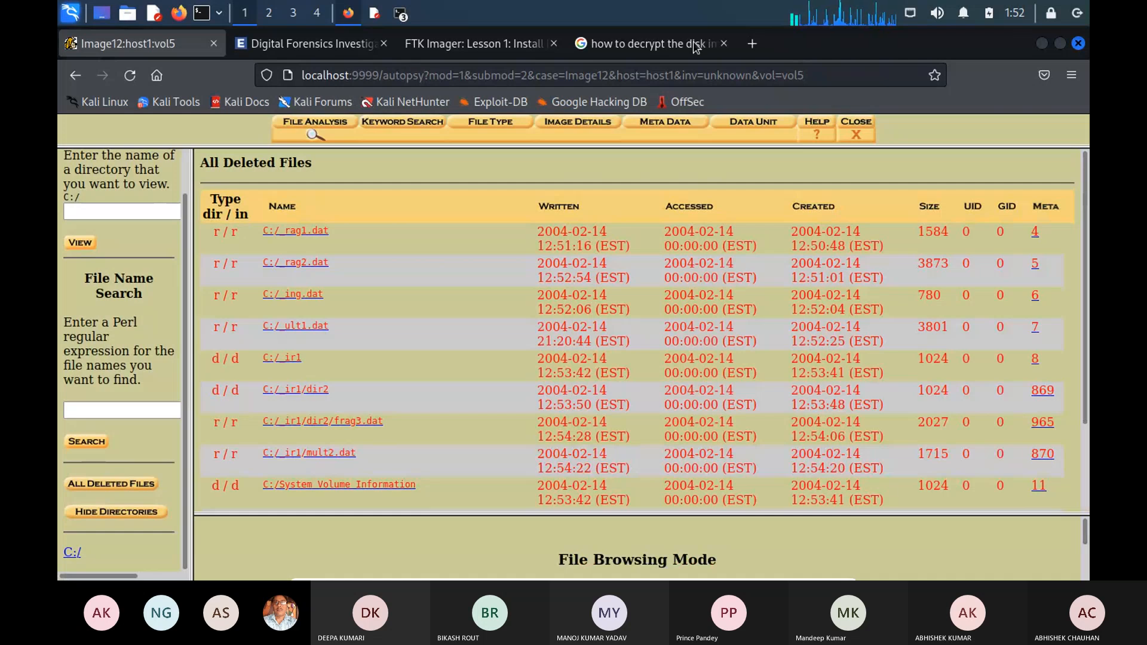
pyautogui.click(401, 13)
pyautogui.click(418, 54)
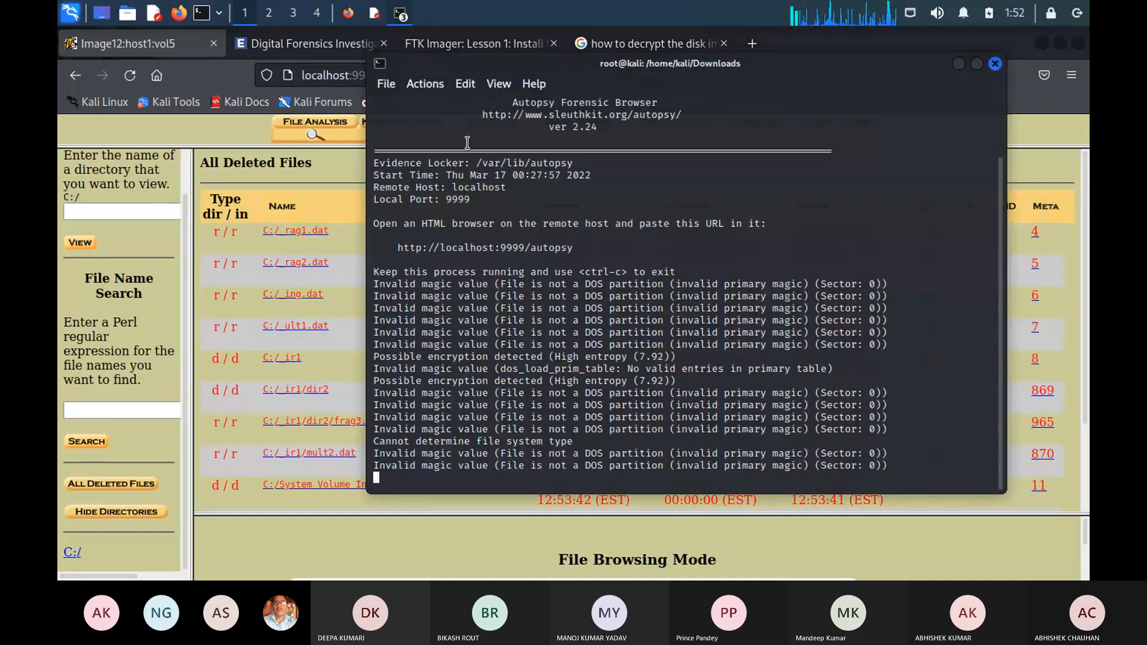
pyautogui.click(346, 110)
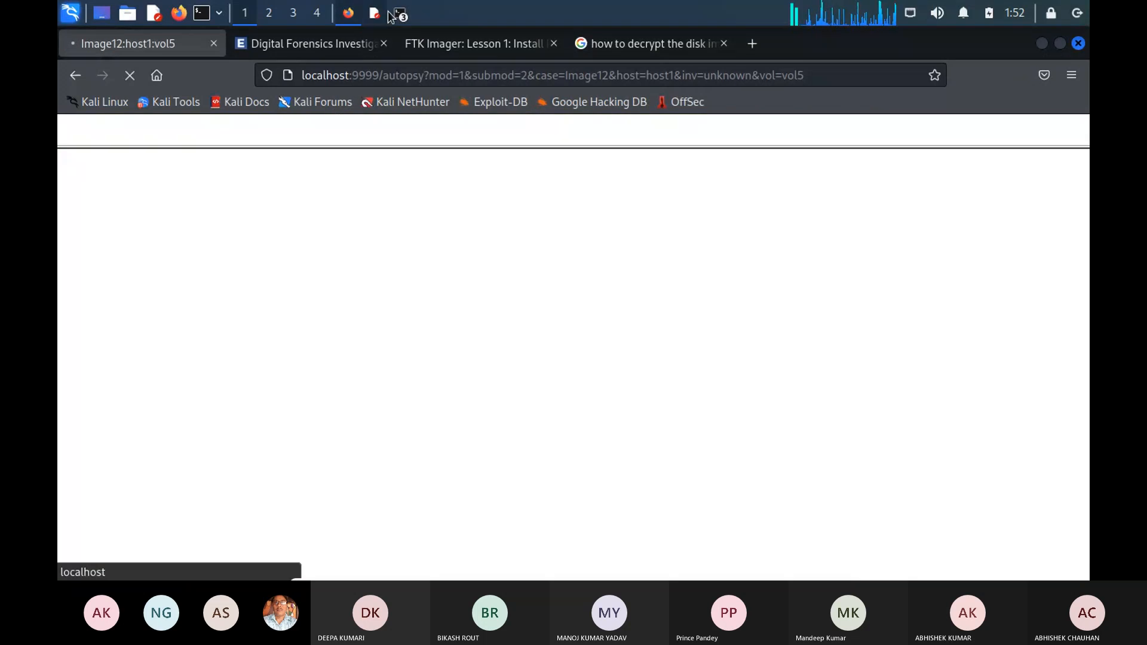
# - Switch to the terminal in /home/kali/Desktop that holds the finished email scan and list the folder's contents with ls
pyautogui.click(400, 15)
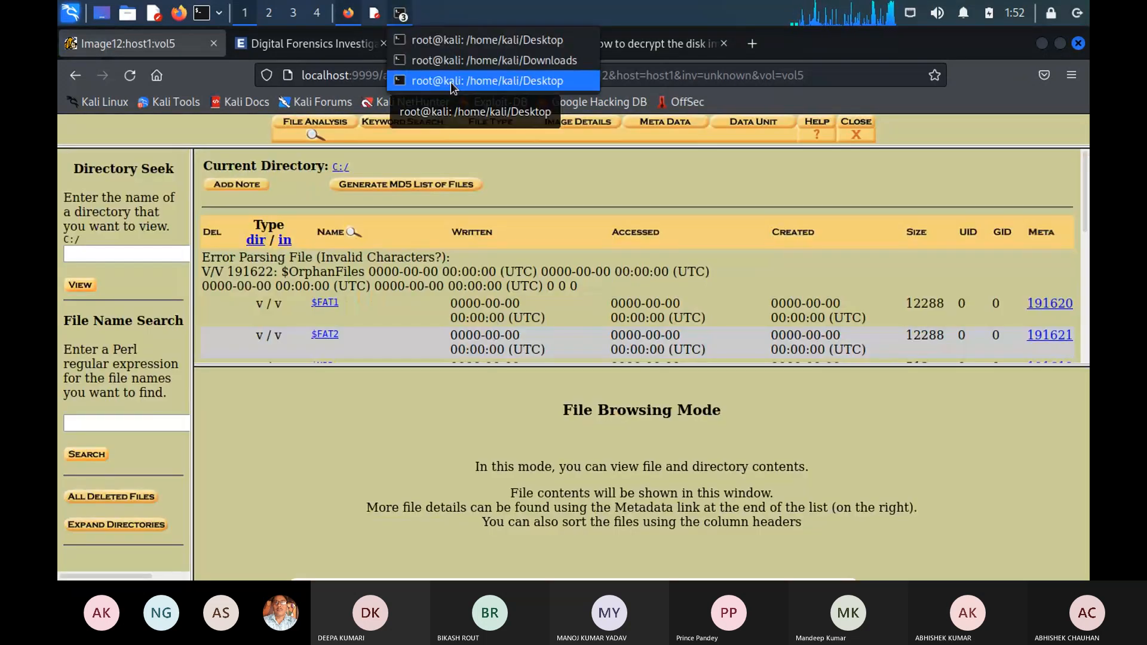
pyautogui.click(451, 82)
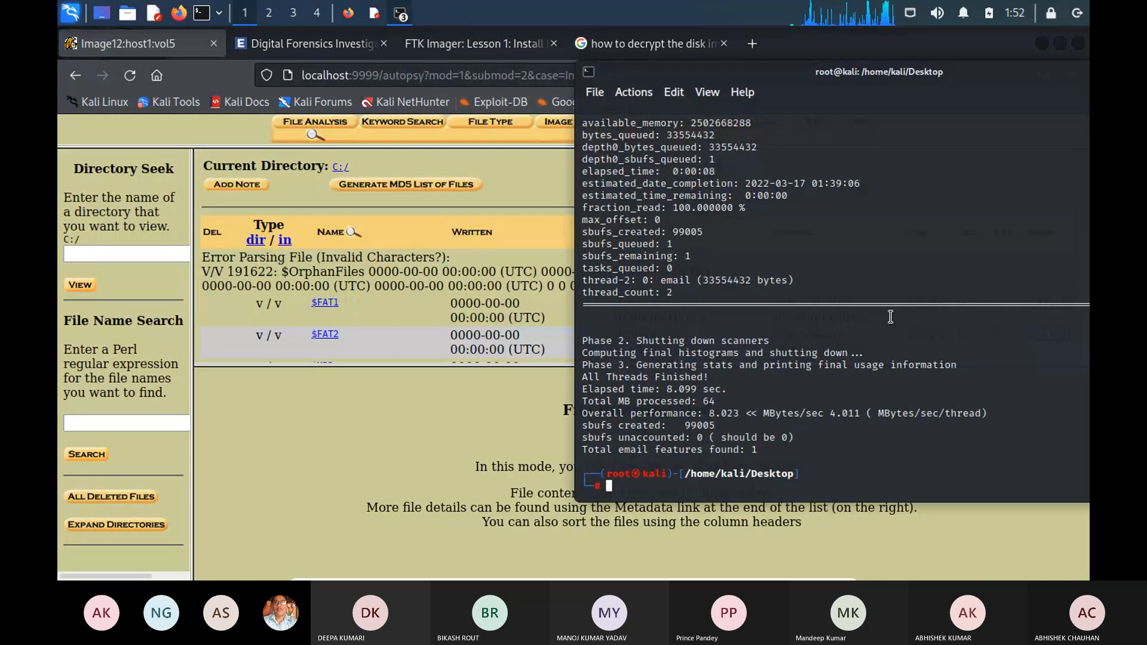
pyautogui.write('ls')
pyautogui.press('Return')
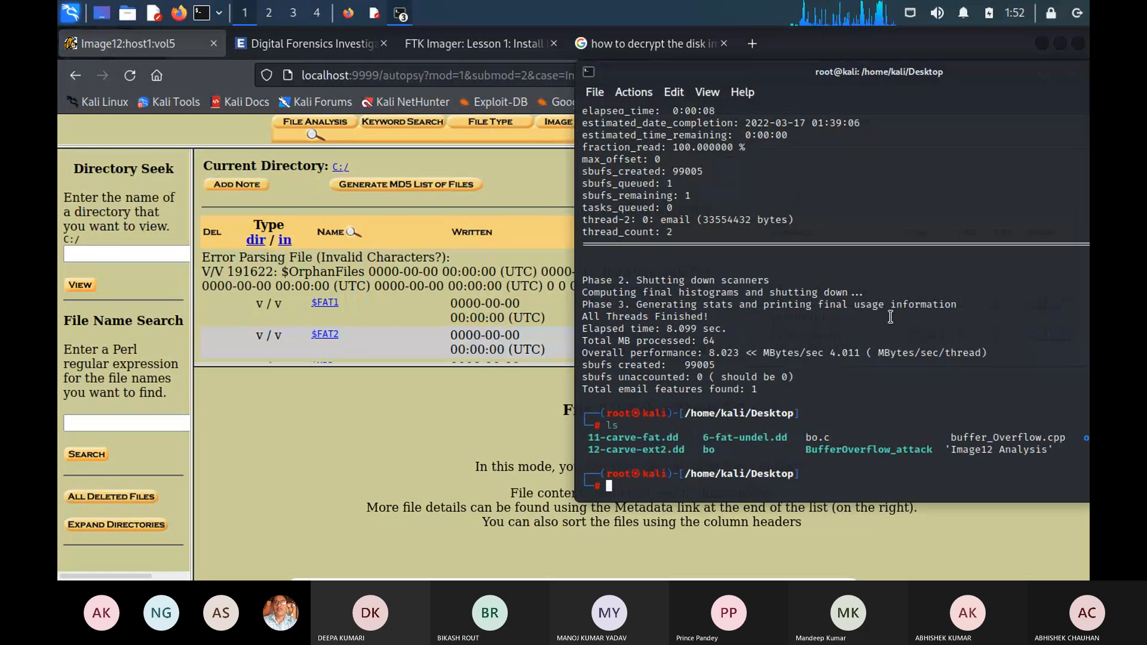
# - Run fls on 6-fat-undel.dd to list its file entries, and move the terminal so its full width is visible
pyautogui.write('fls 6')
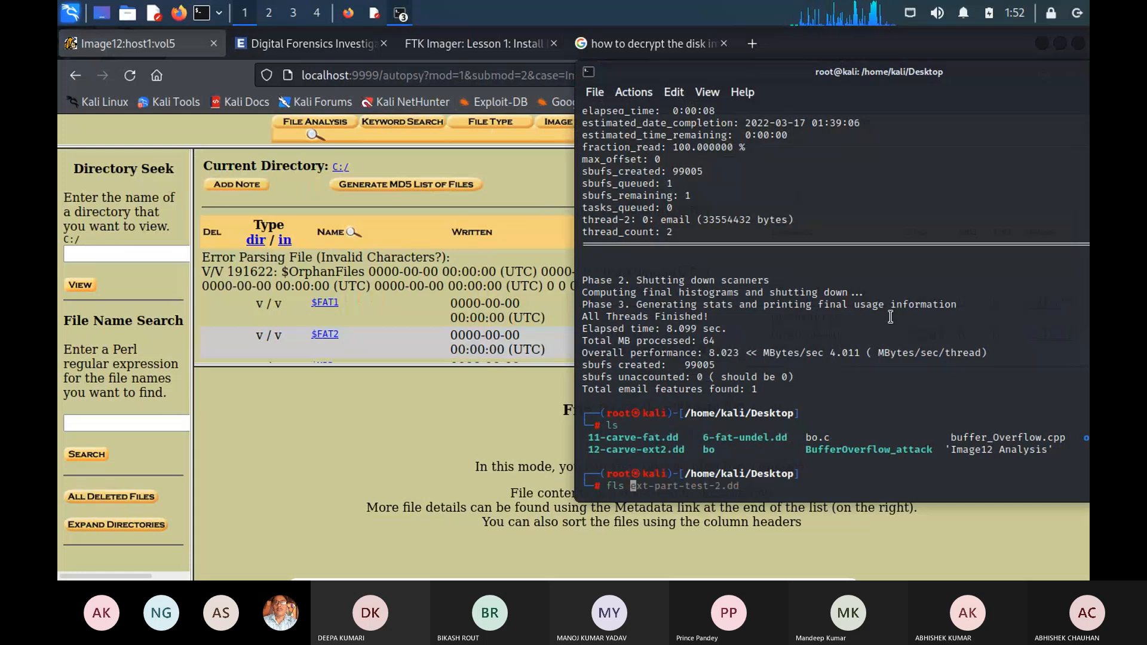
pyautogui.press('Tab')
pyautogui.press('Return')
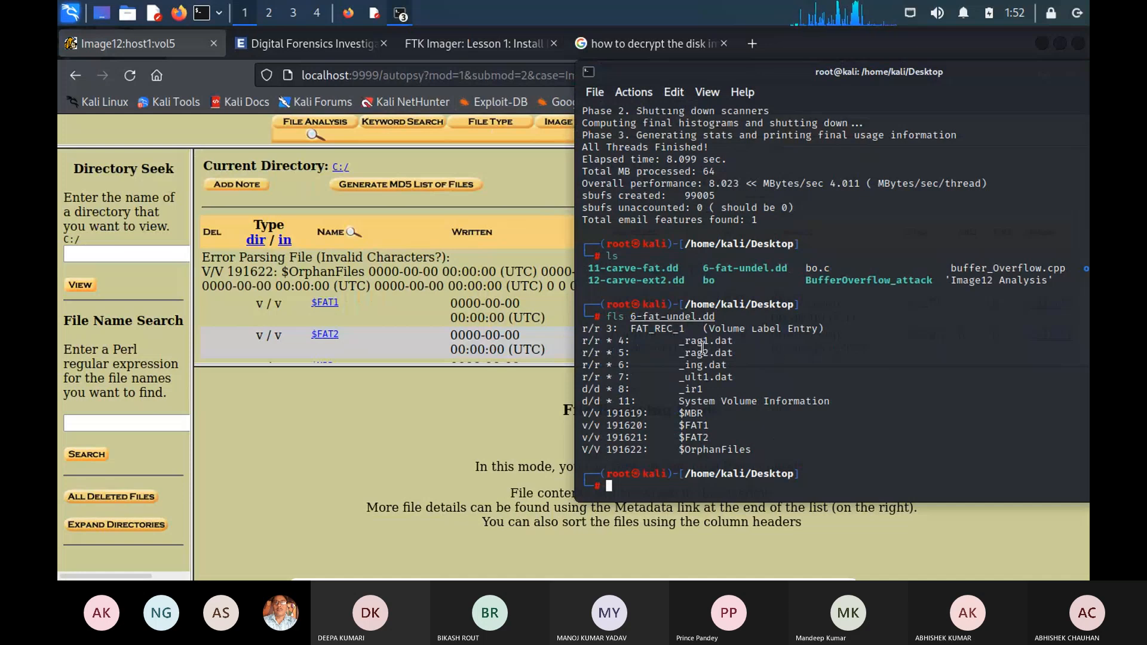
pyautogui.moveTo(827, 75); pyautogui.dragTo(520, 86)
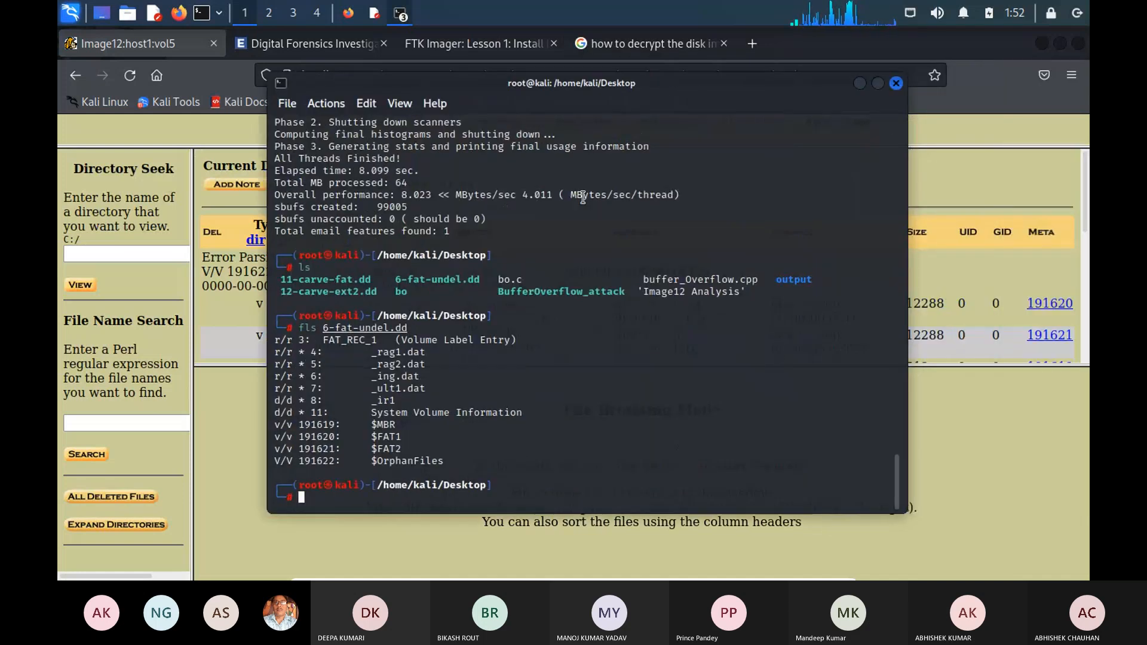
# - Run fls -d on 6-fat-undel.dd to list only the deleted entries, and shift the terminal lower over the browser
pyautogui.press('Up')
pyautogui.press('Right')
pyautogui.press('Right')
pyautogui.press('Right')
pyautogui.write('-d')
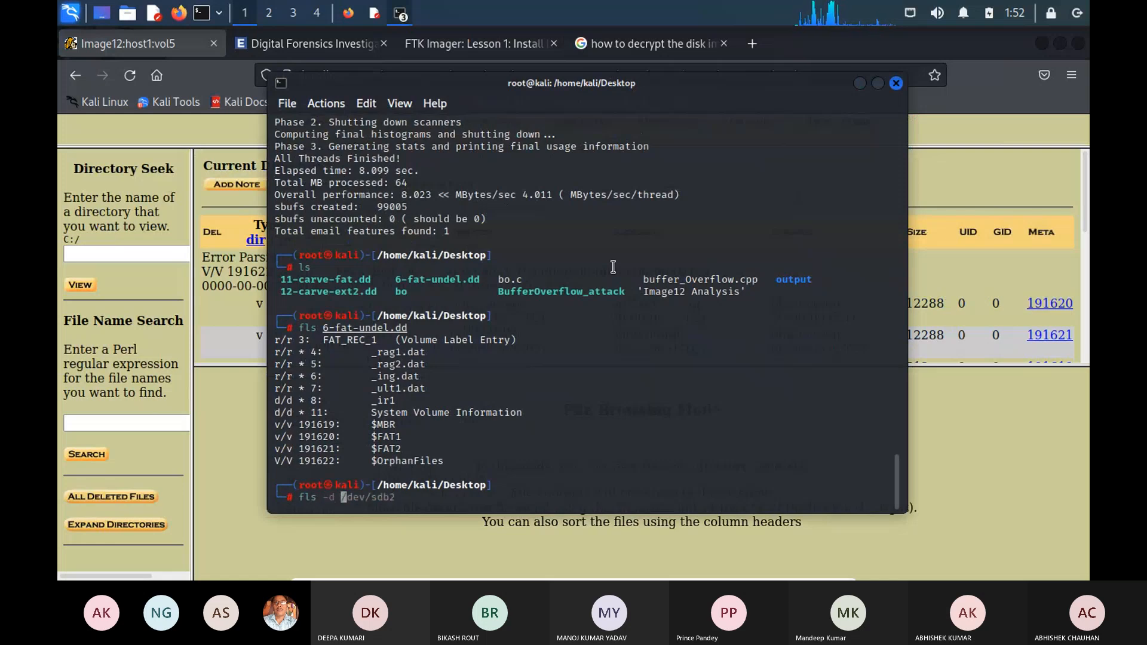
pyautogui.press('Return')
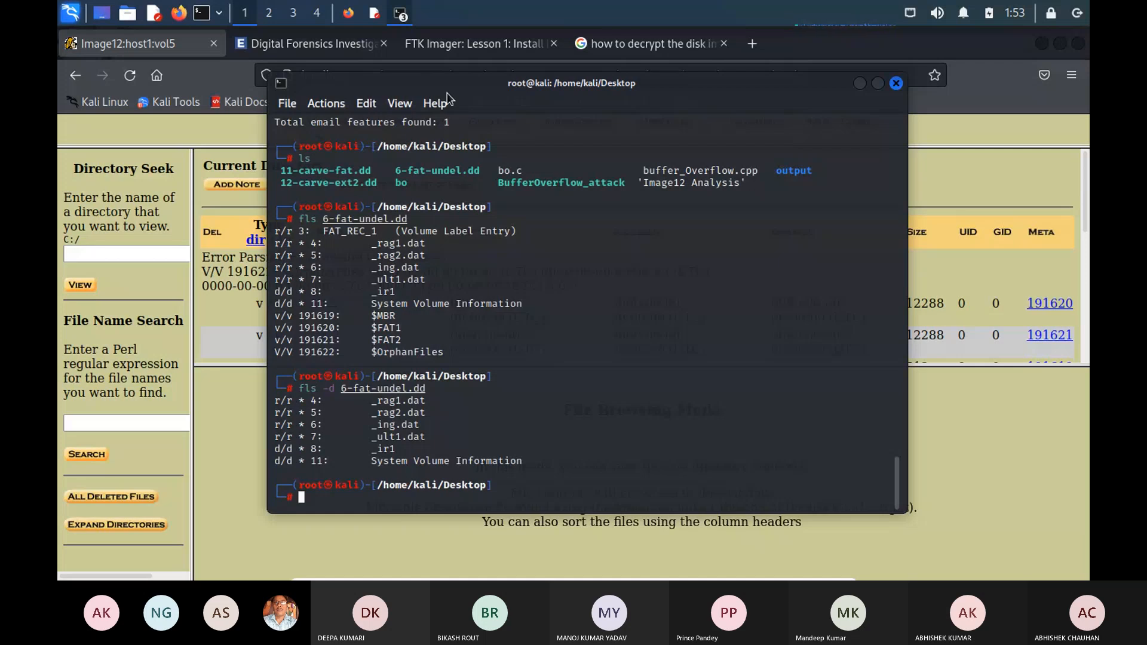
pyautogui.moveTo(447, 93); pyautogui.dragTo(425, 136)
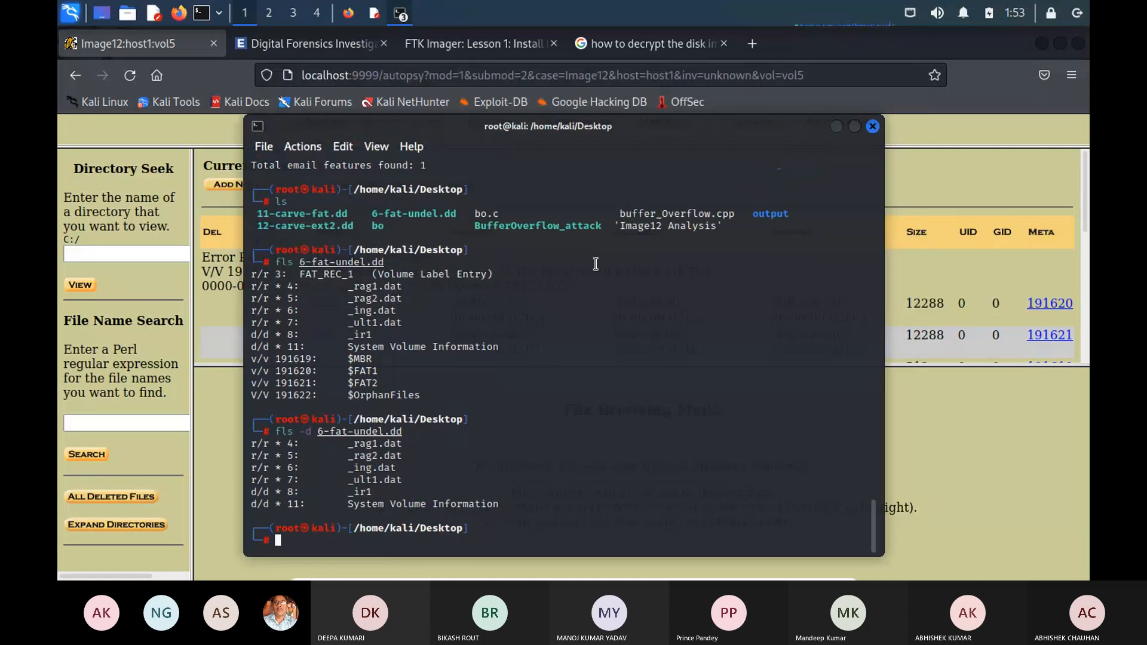
# - Return to the Autopsy browser page, enlarge the C:/ file listing pane and review its deleted entries through System Volume Information
pyautogui.click(943, 330)
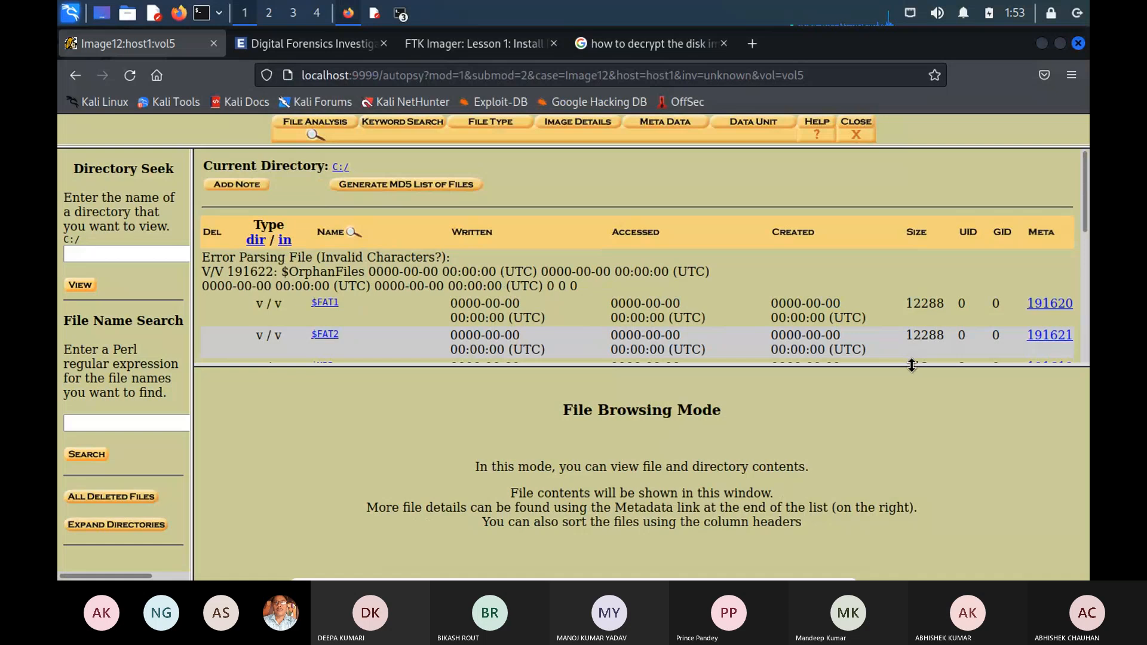
pyautogui.moveTo(912, 365); pyautogui.dragTo(961, 529)
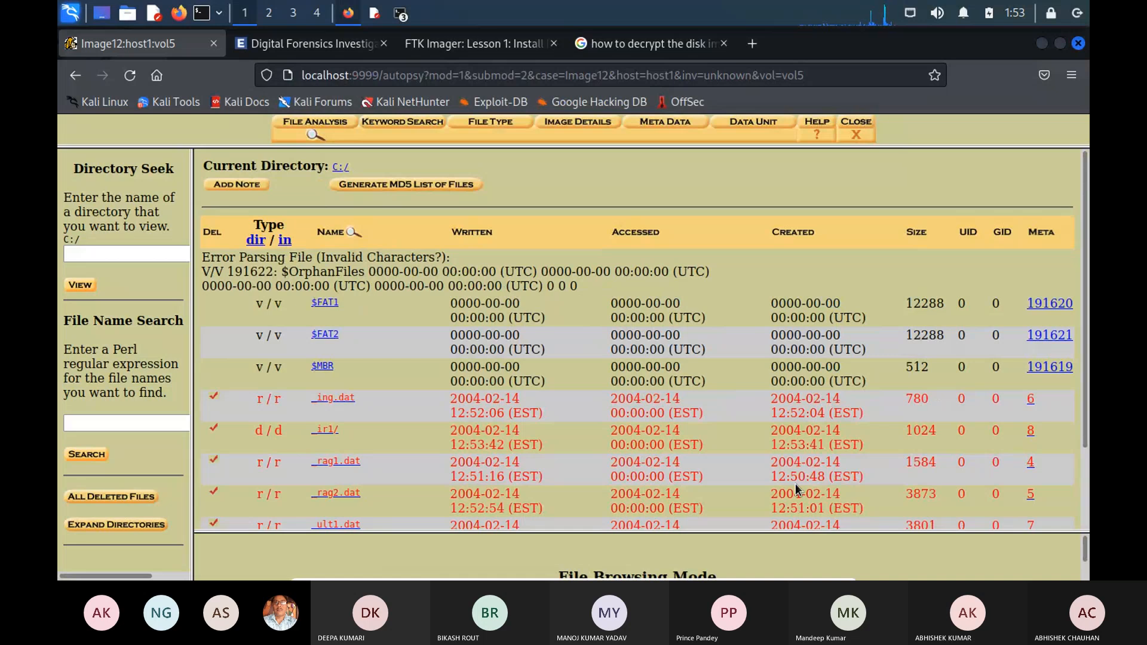
pyautogui.scroll(-3, 795, 485)
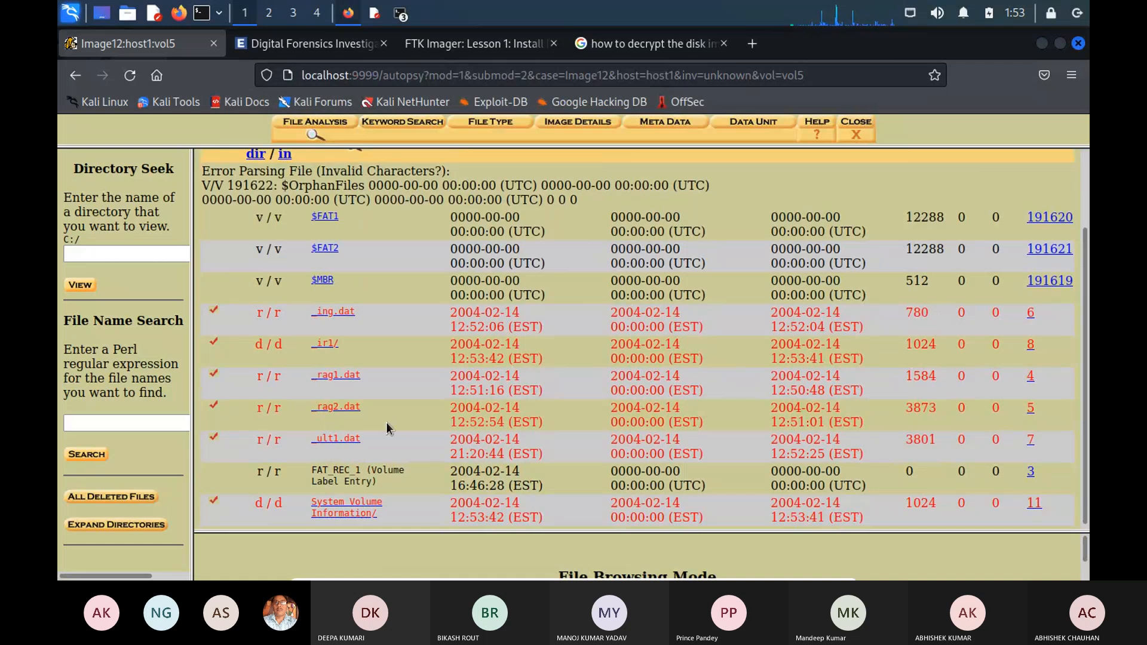
pyautogui.scroll(-1, 419, 423)
pyautogui.scroll(3, 421, 426)
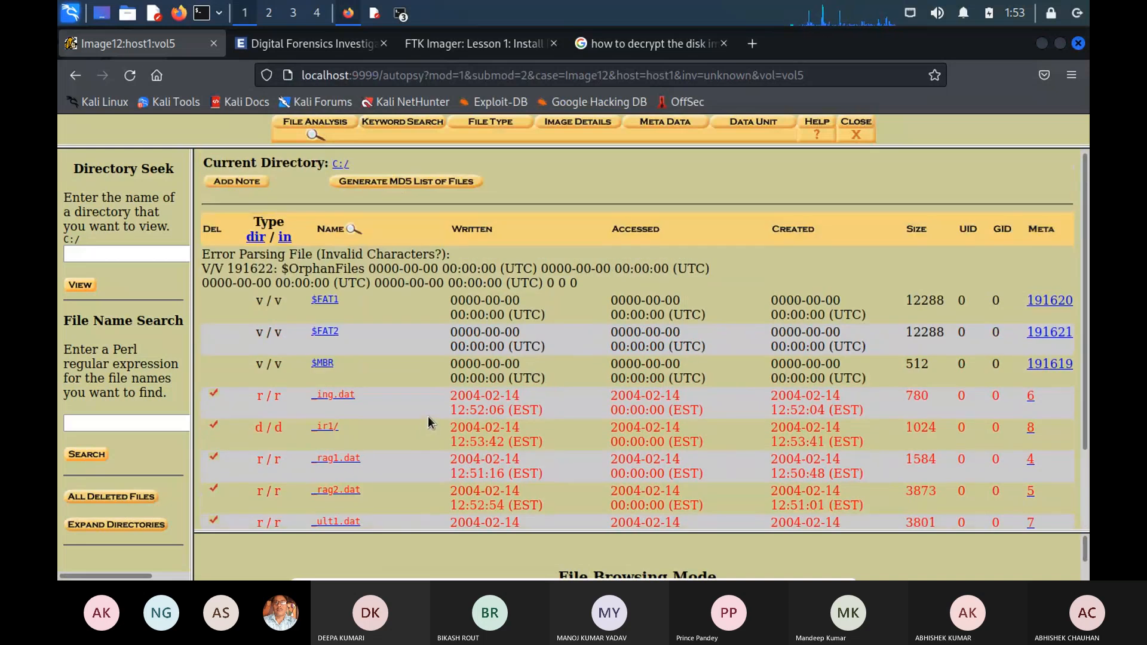
pyautogui.moveTo(515, 580)
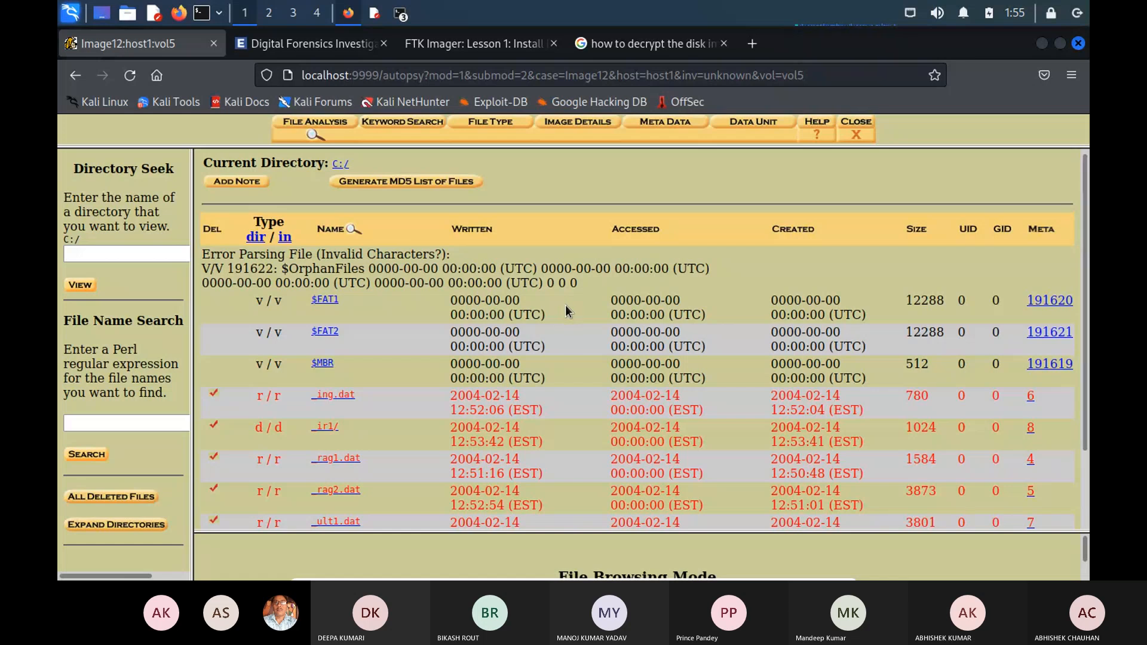
pyautogui.scroll(-3, 565, 311)
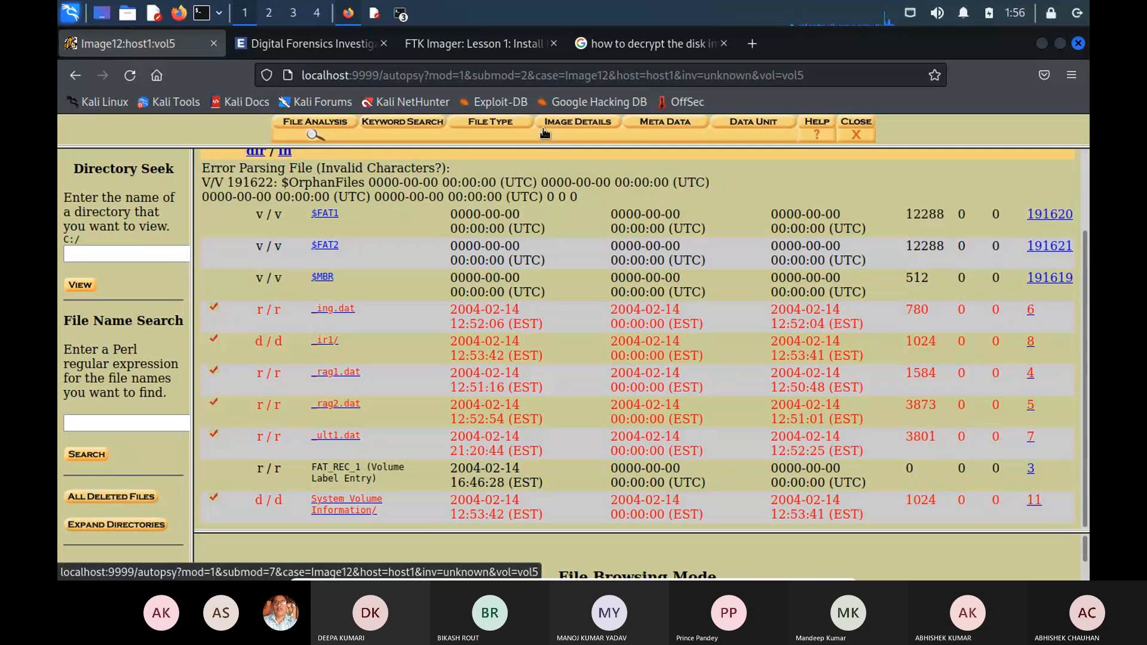
# - Leave the virtual machine's full-screen view, switch to the SourceForge Test Images page in the host's Edge browser, and copy its address
pyautogui.hotkey('ctrl', 'f')
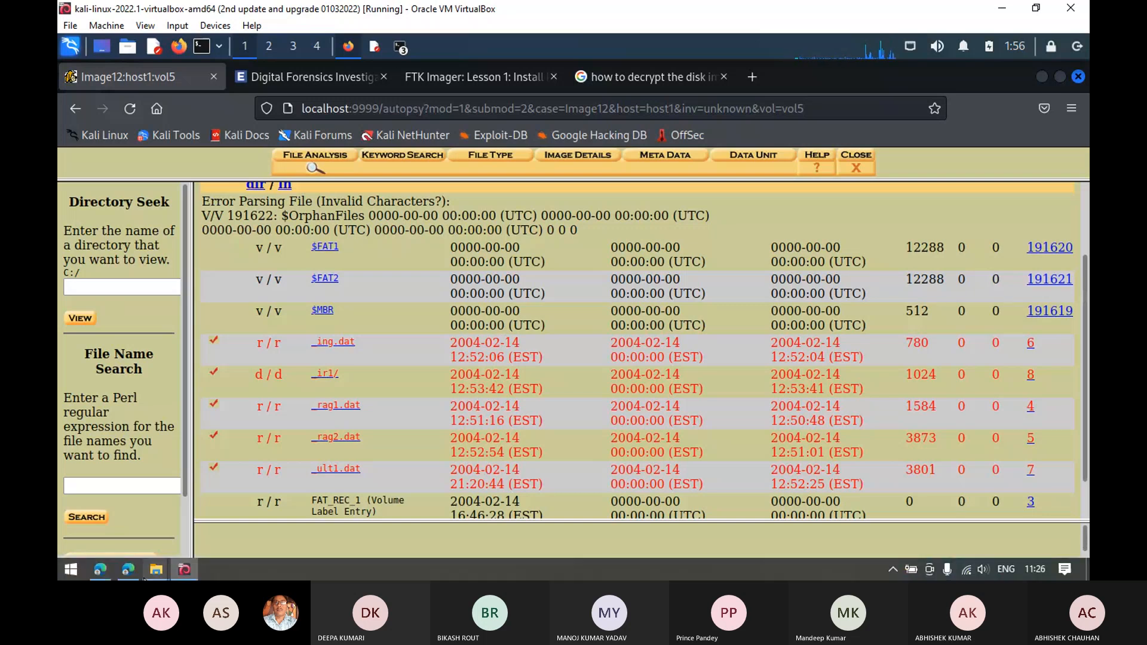
pyautogui.click(128, 571)
pyautogui.scroll(8, 215, 304)
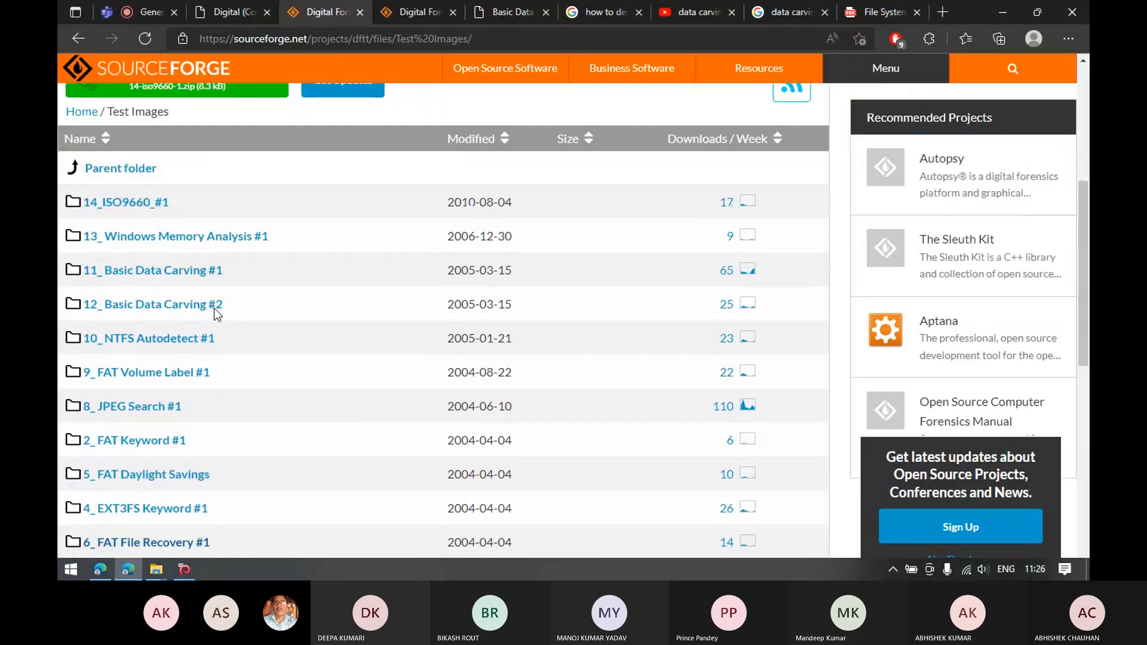
pyautogui.click(465, 39)
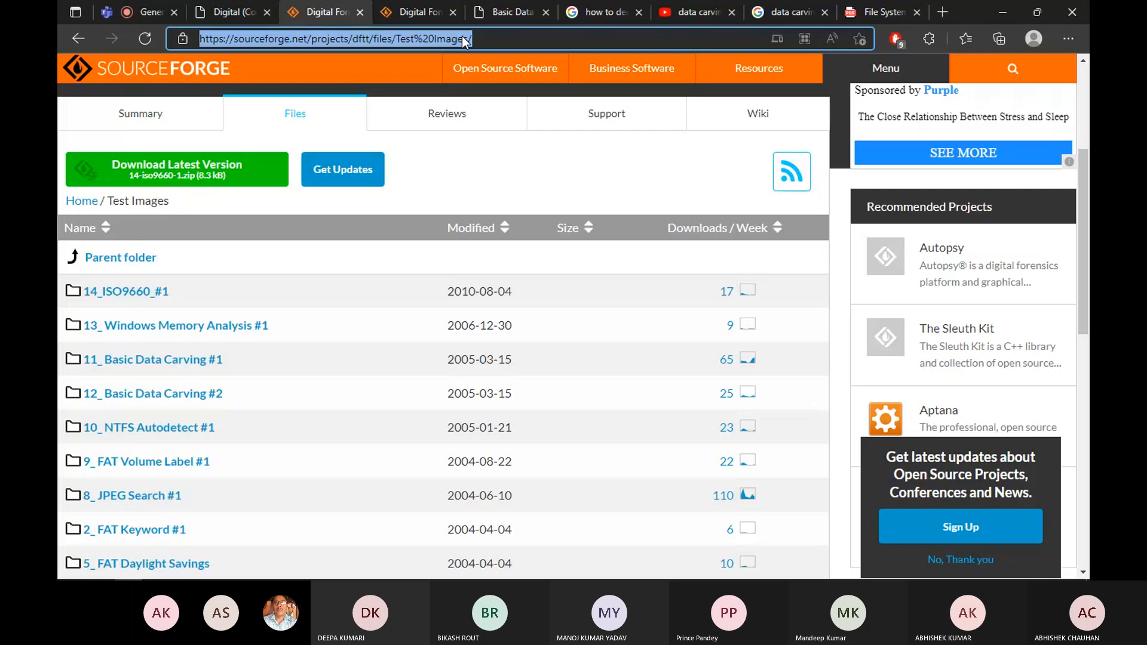
# - Post the link "Digital Forensic Tool Testing - Browse /Test Images at SourceForge.net" in the Teams meeting chat, and stop sharing the screen
pyautogui.click(149, 1)
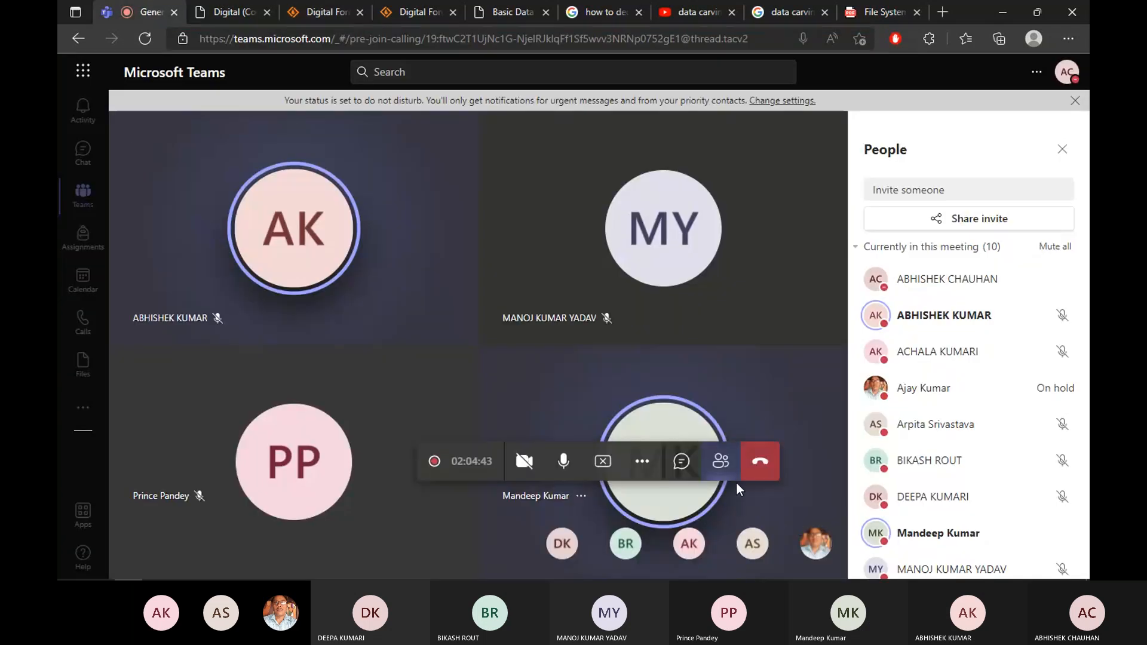
pyautogui.click(683, 462)
pyautogui.click(962, 538)
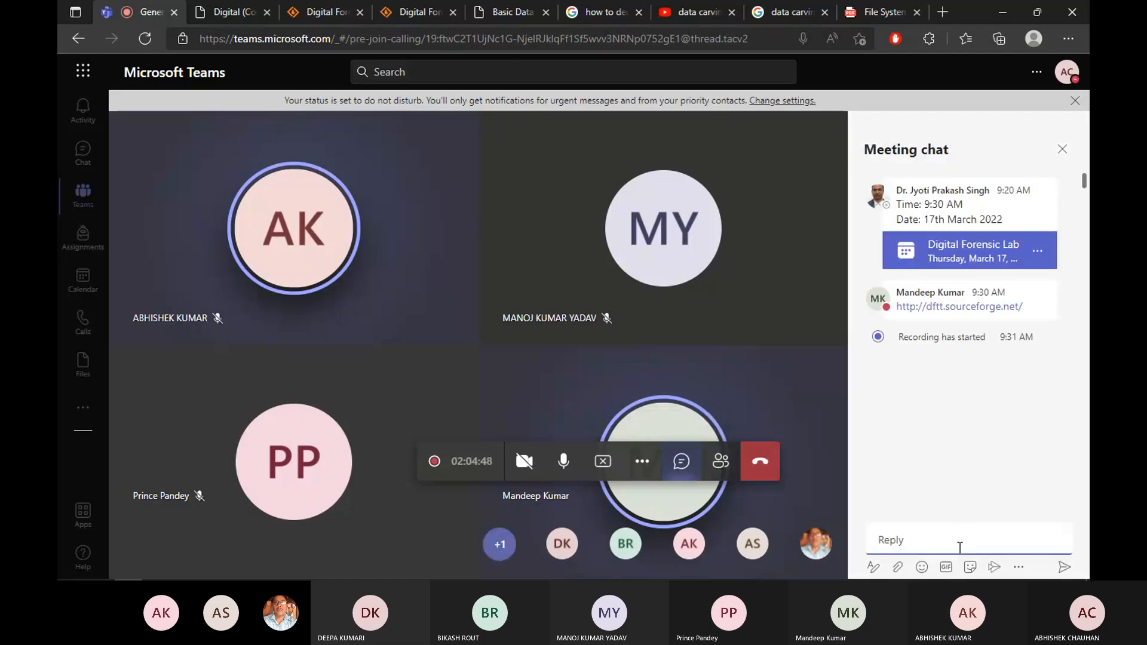
pyautogui.write('Digital Forensic Tool Testing - Browse /Test Images at SourceForge.net')
pyautogui.press('Return')
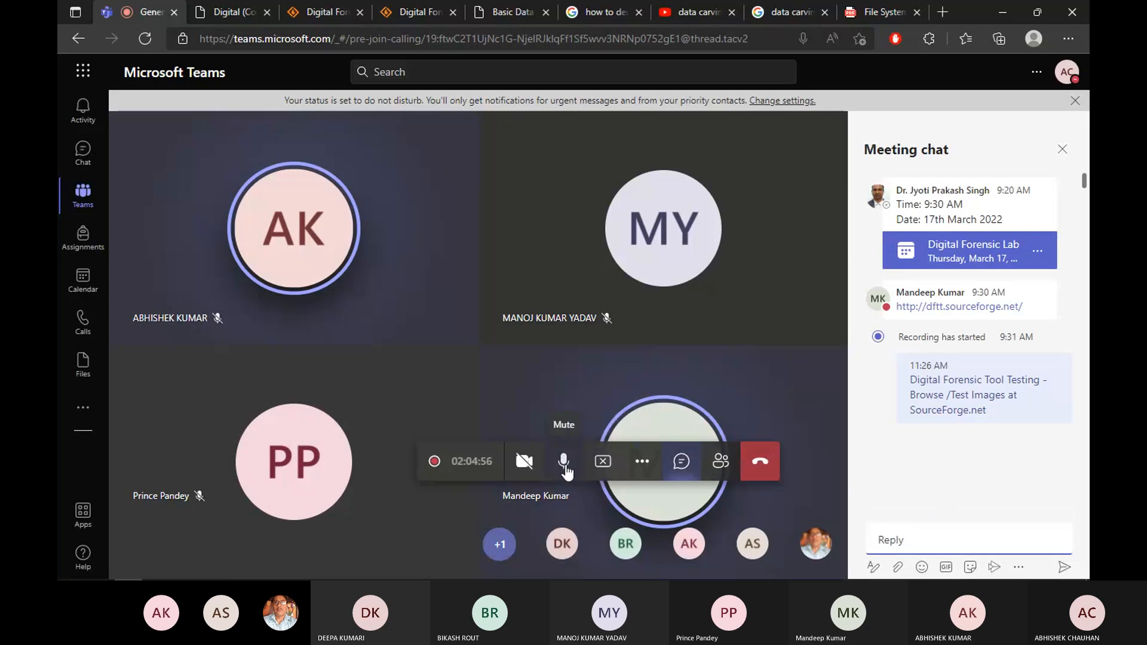
pyautogui.click(604, 468)
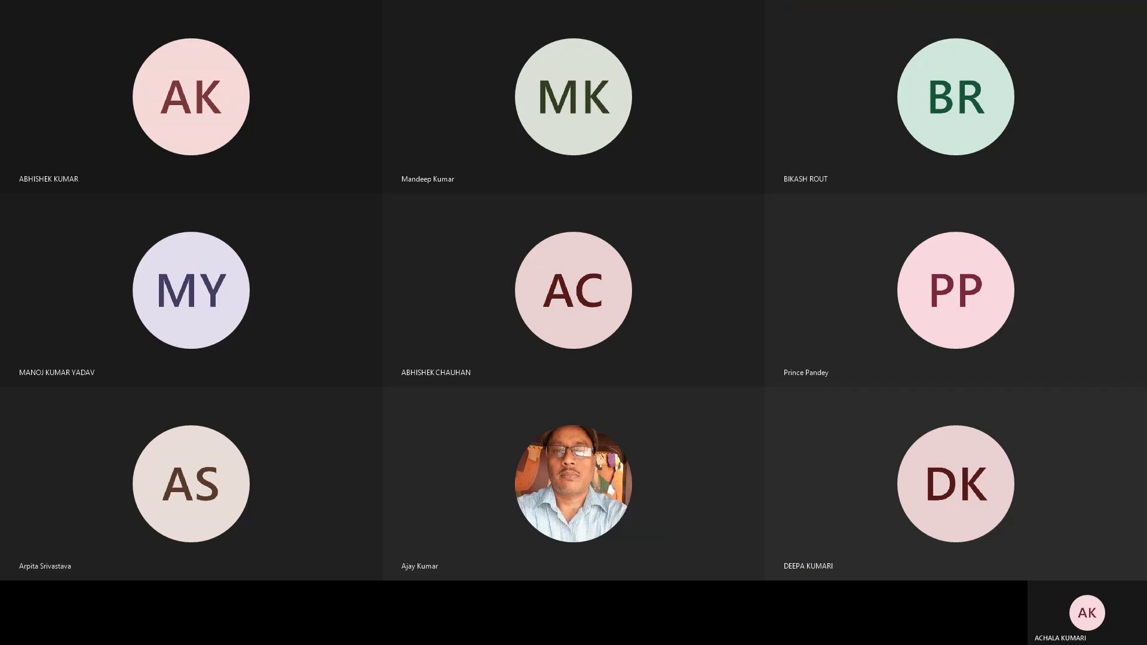